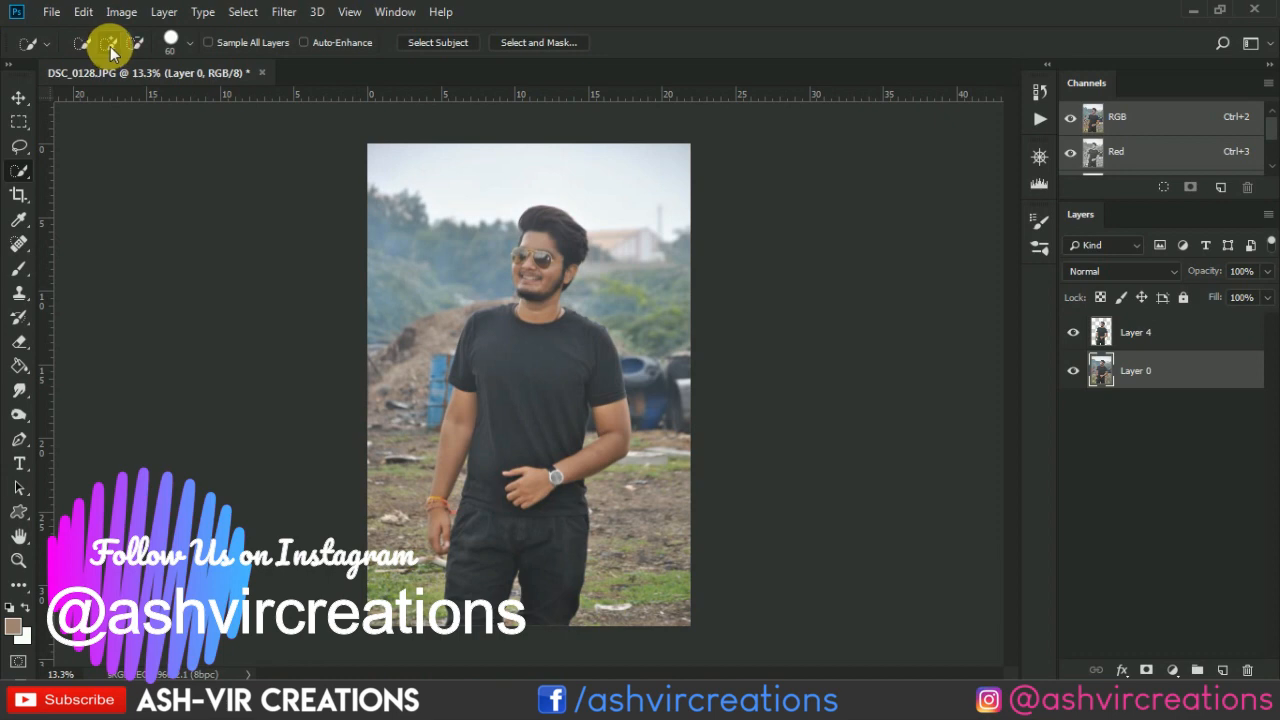
Select the man on Layer 0 with Quick Selection and copy the selection to a new layer
mouse_move(525, 320)
left_mouse_down()
mouse_move(499, 357)
mouse_move(481, 414)
mouse_move(560, 361)
mouse_move(588, 396)
mouse_move(594, 448)
mouse_move(518, 490)
mouse_move(471, 582)
mouse_move(451, 529)
mouse_move(457, 495)
mouse_move(551, 237)
mouse_move(518, 288)
mouse_move(509, 368)
left_mouse_up()
right_click(510, 370)
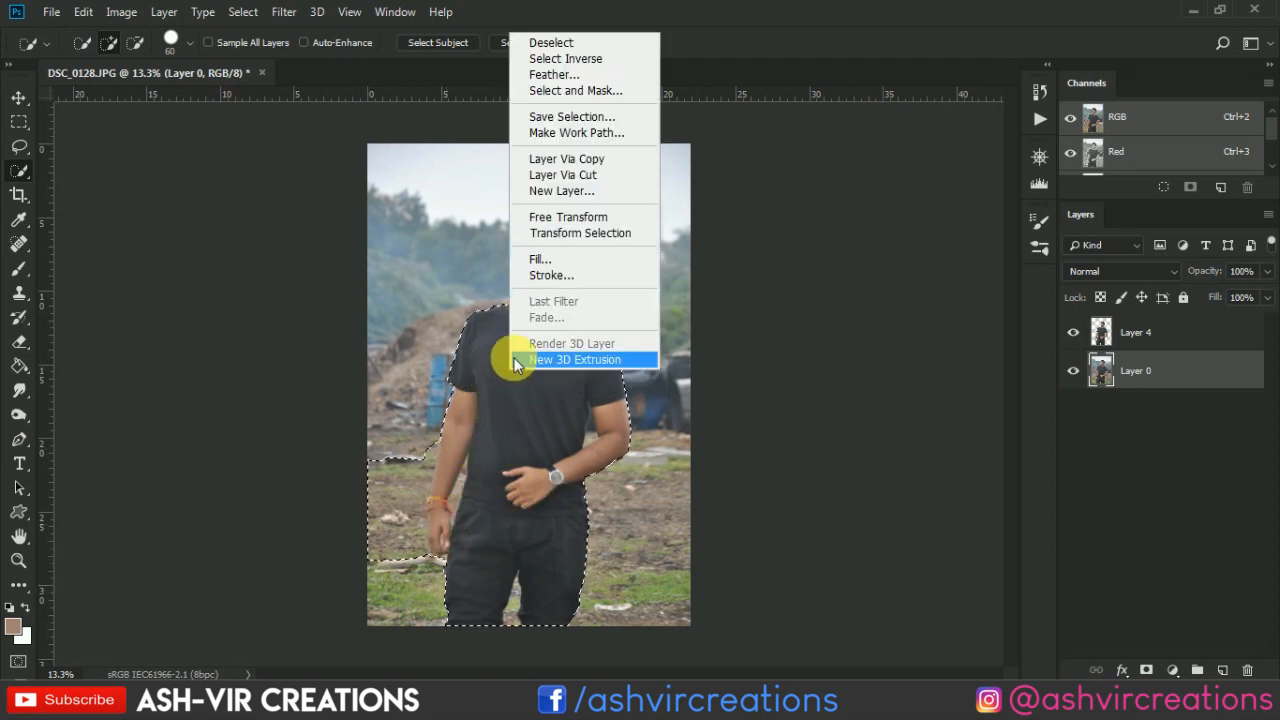
left_click(570, 158)
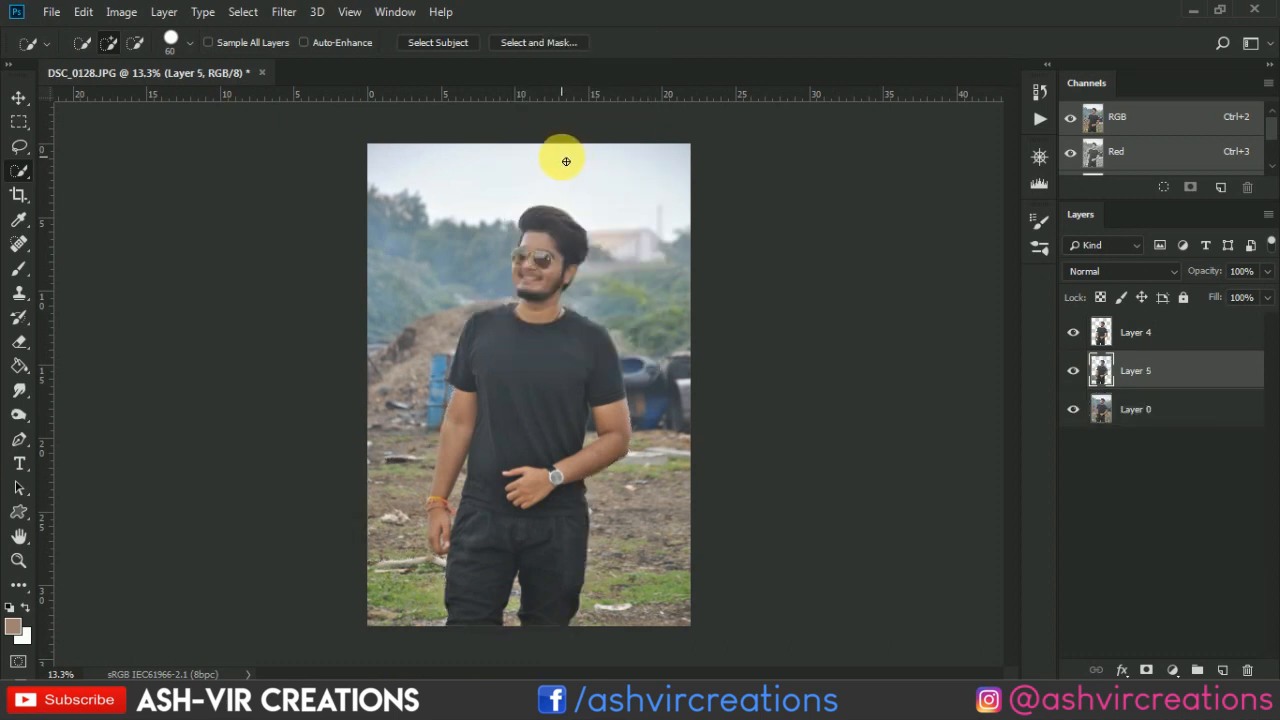
Hide Layer 0 and delete the newly copied layer beneath Layer 4, keeping the existing cutout
left_click(1084, 409)
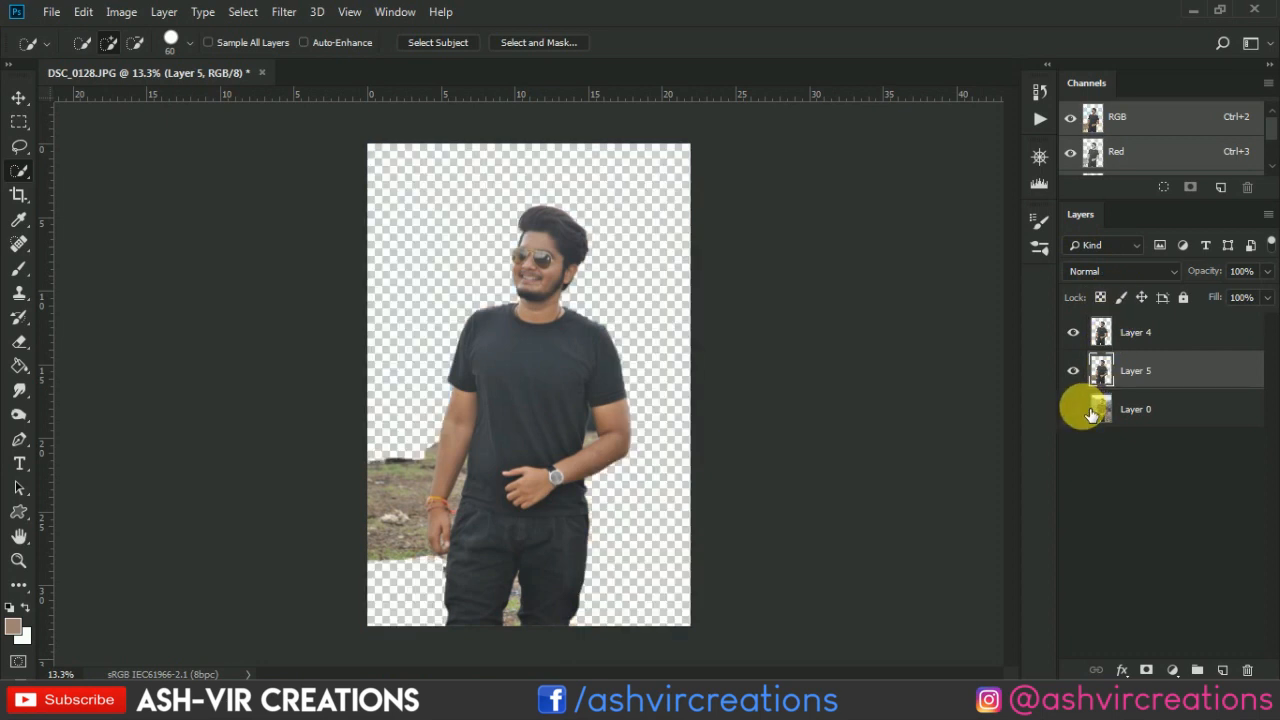
key("Delete")
key("v")
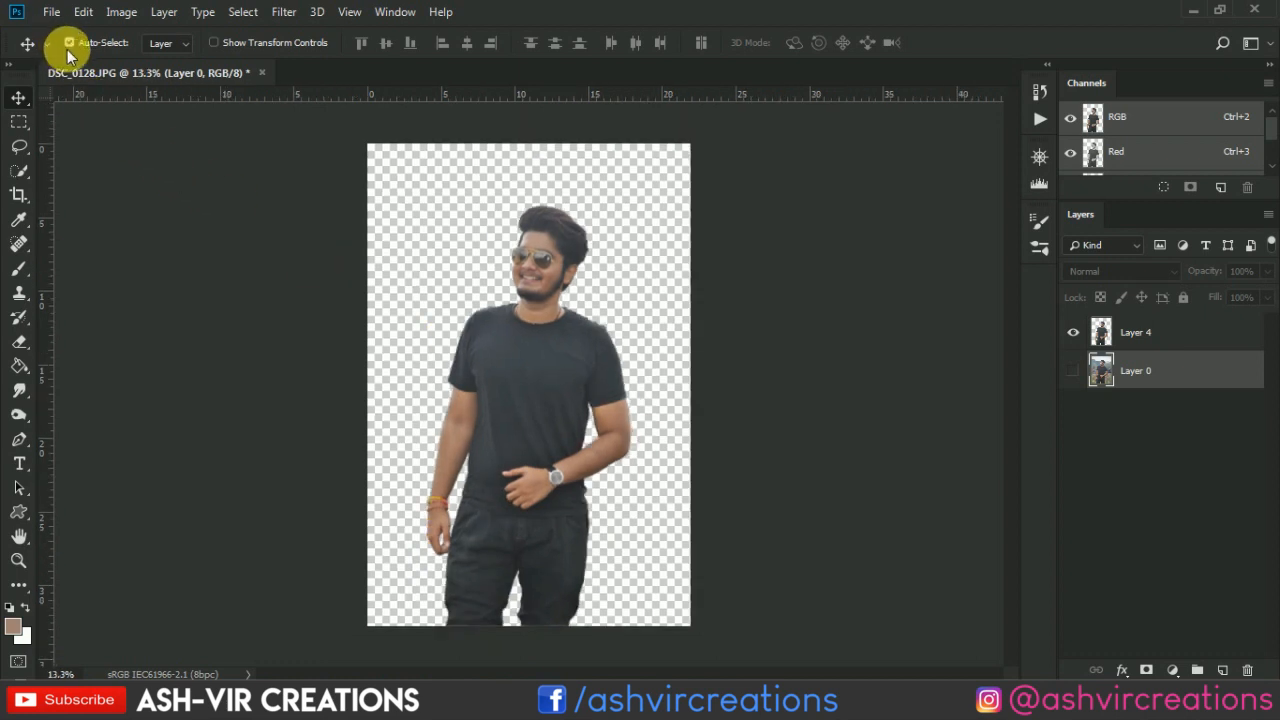
Open the horse image from the Desktop as a separate document
left_click(51, 14)
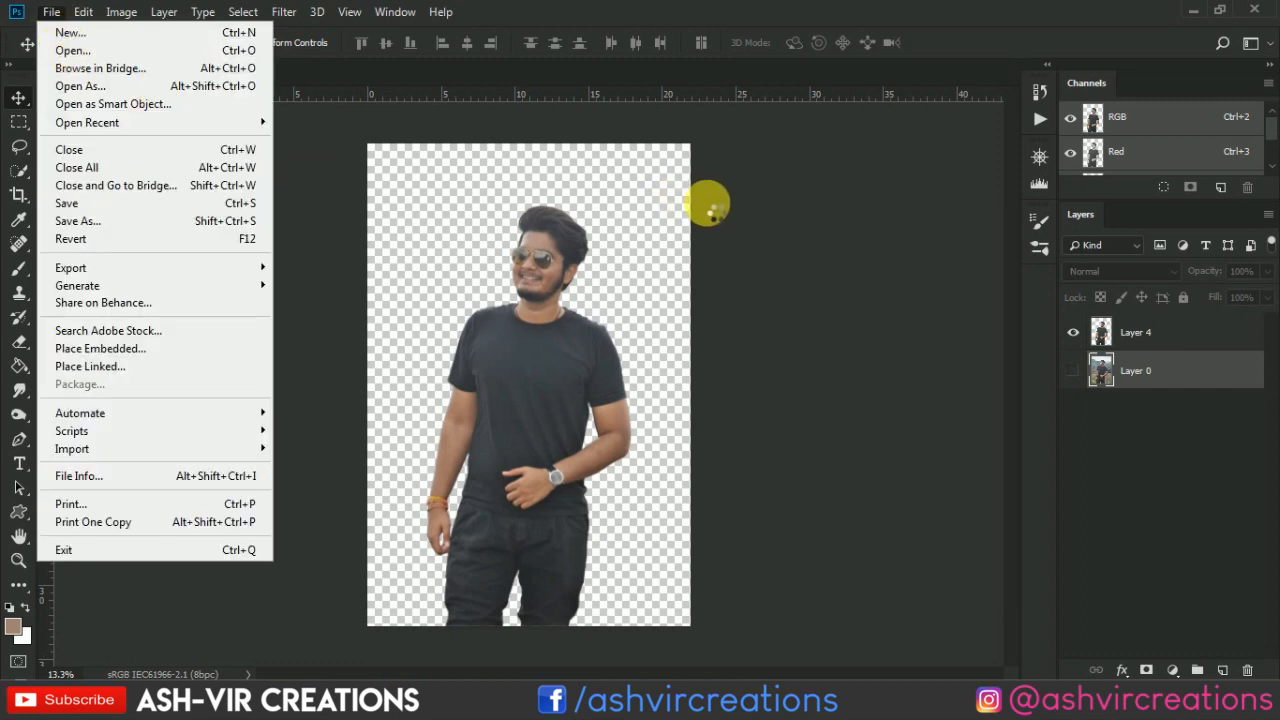
key("ctrl+o")
left_click(55, 128)
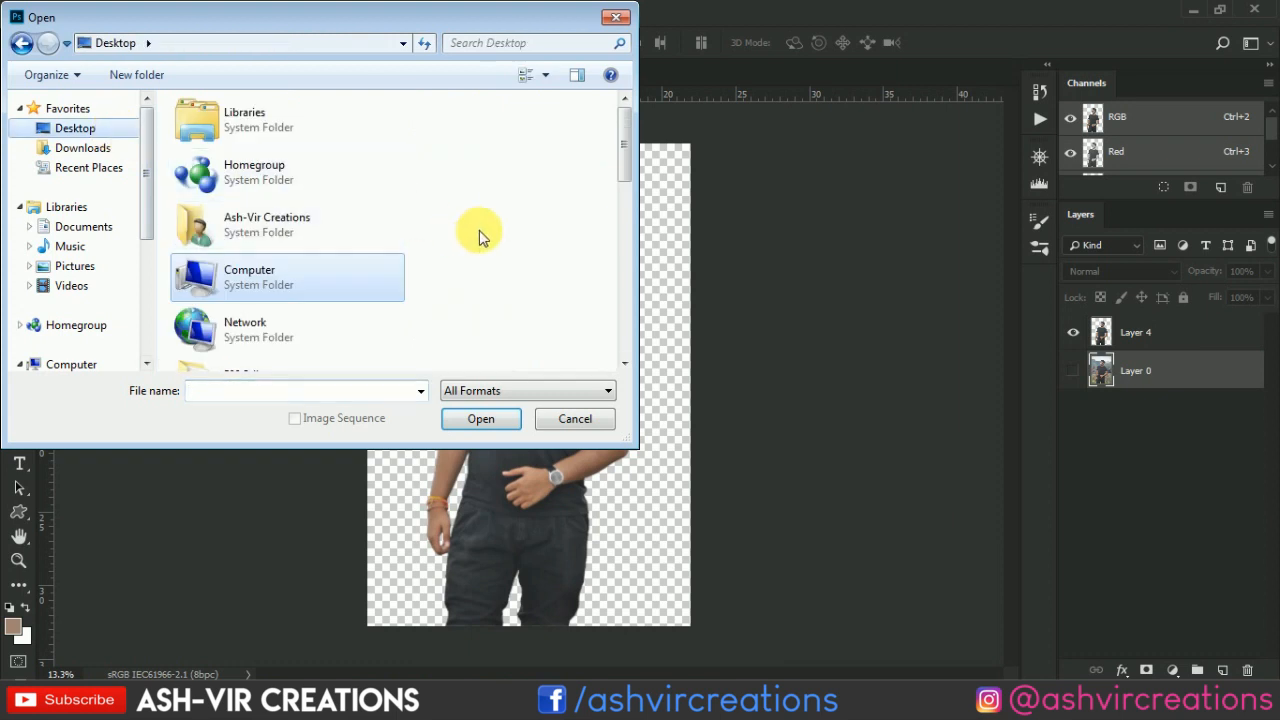
scroll(479, 235, "down", 5)
double_click(283, 330)
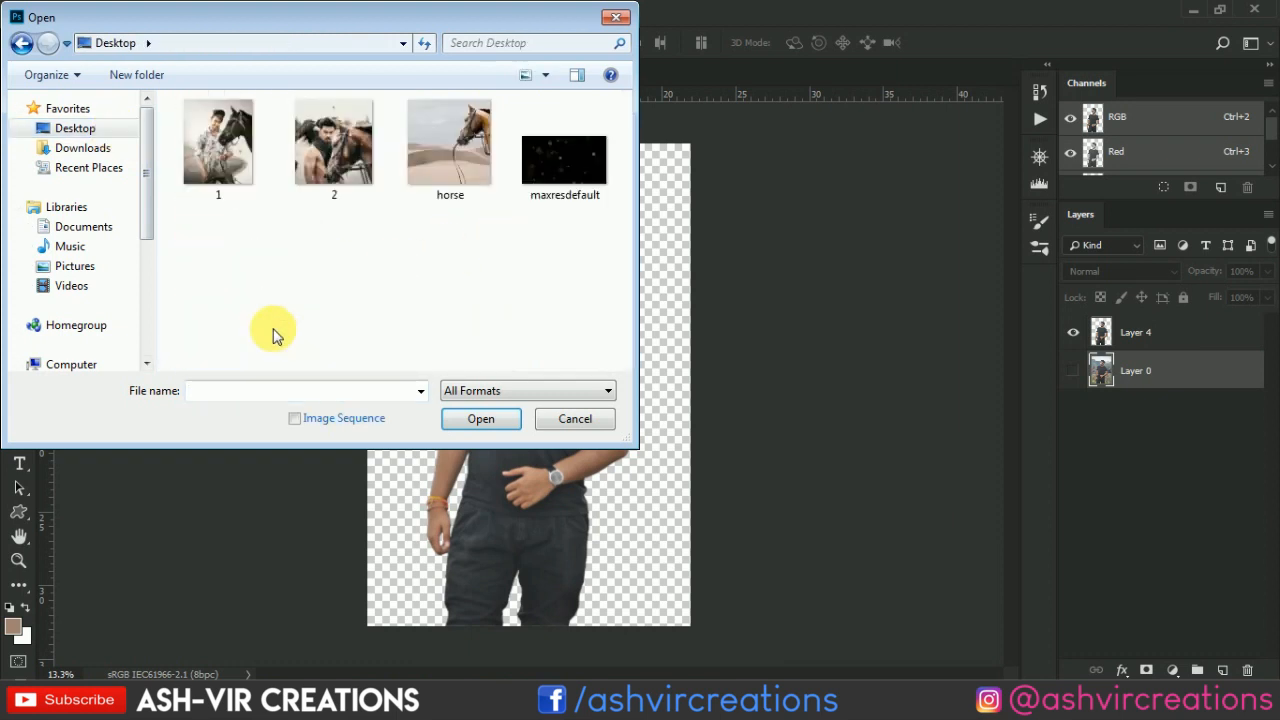
double_click(455, 178)
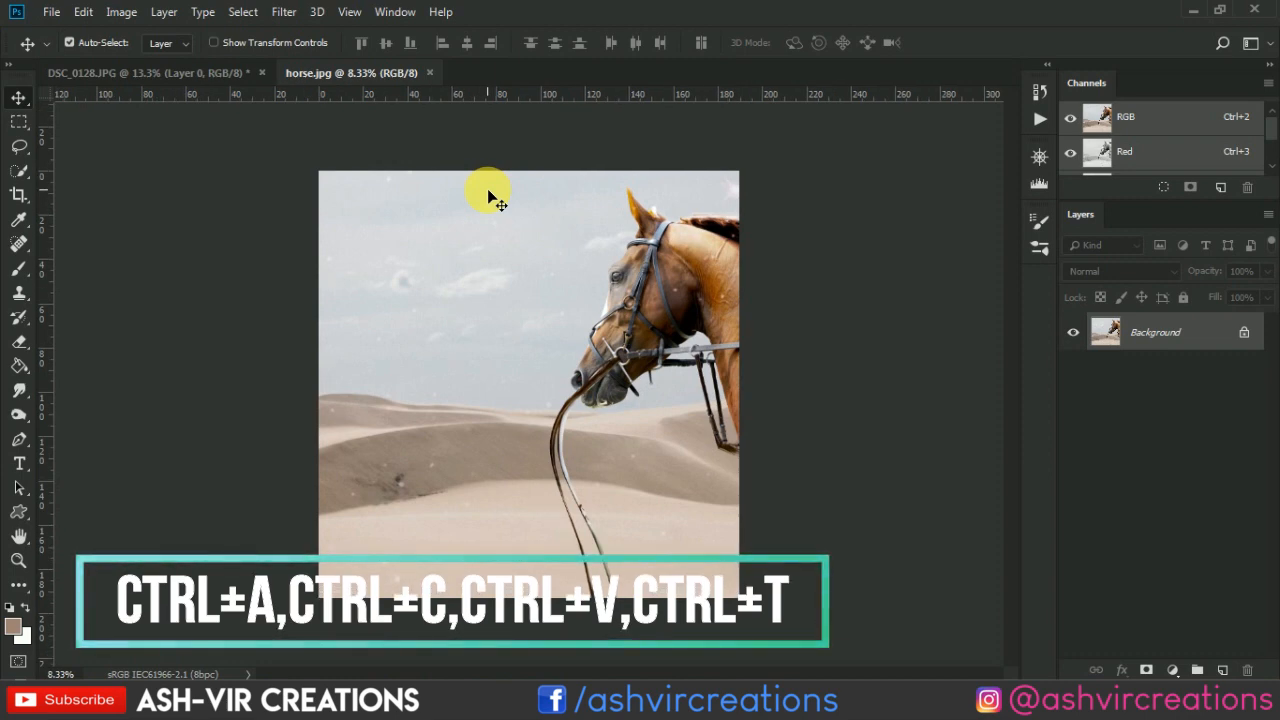
Copy the entire horse image and paste it into DSC_0128.JPG between Layer 4 and Layer 0
key("ctrl+a")
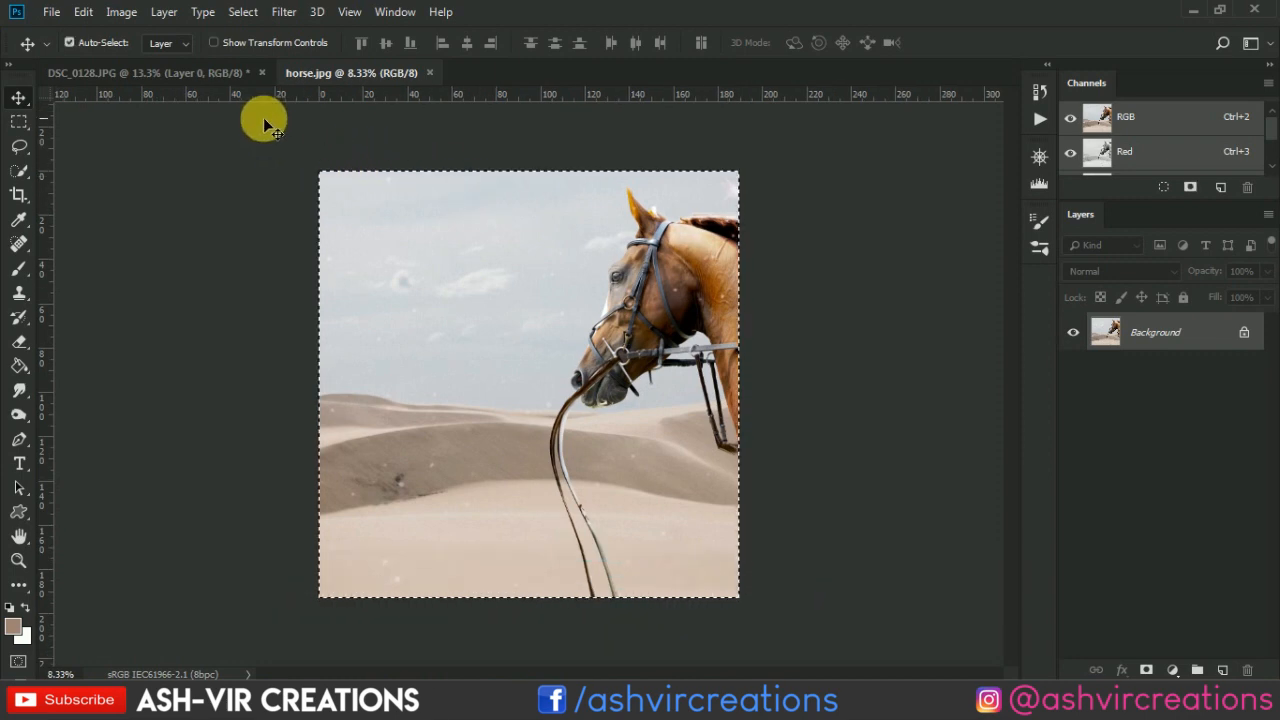
left_click(241, 79)
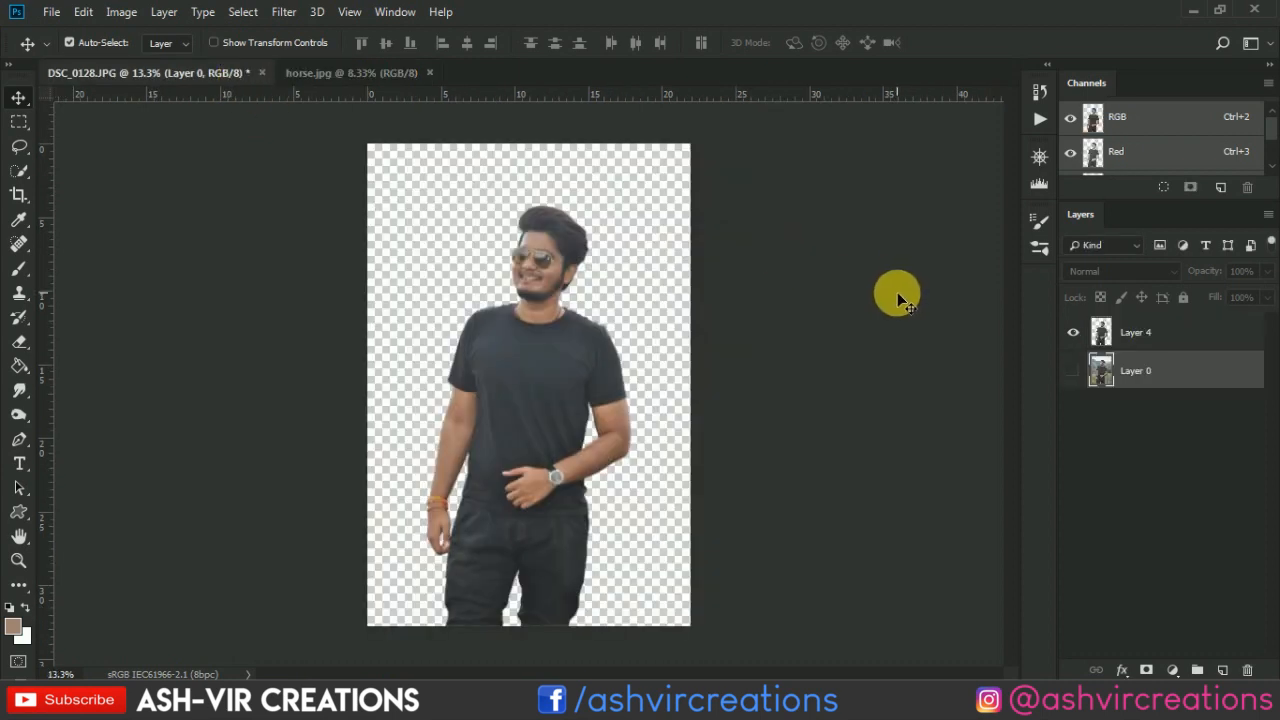
key("ctrl+v")
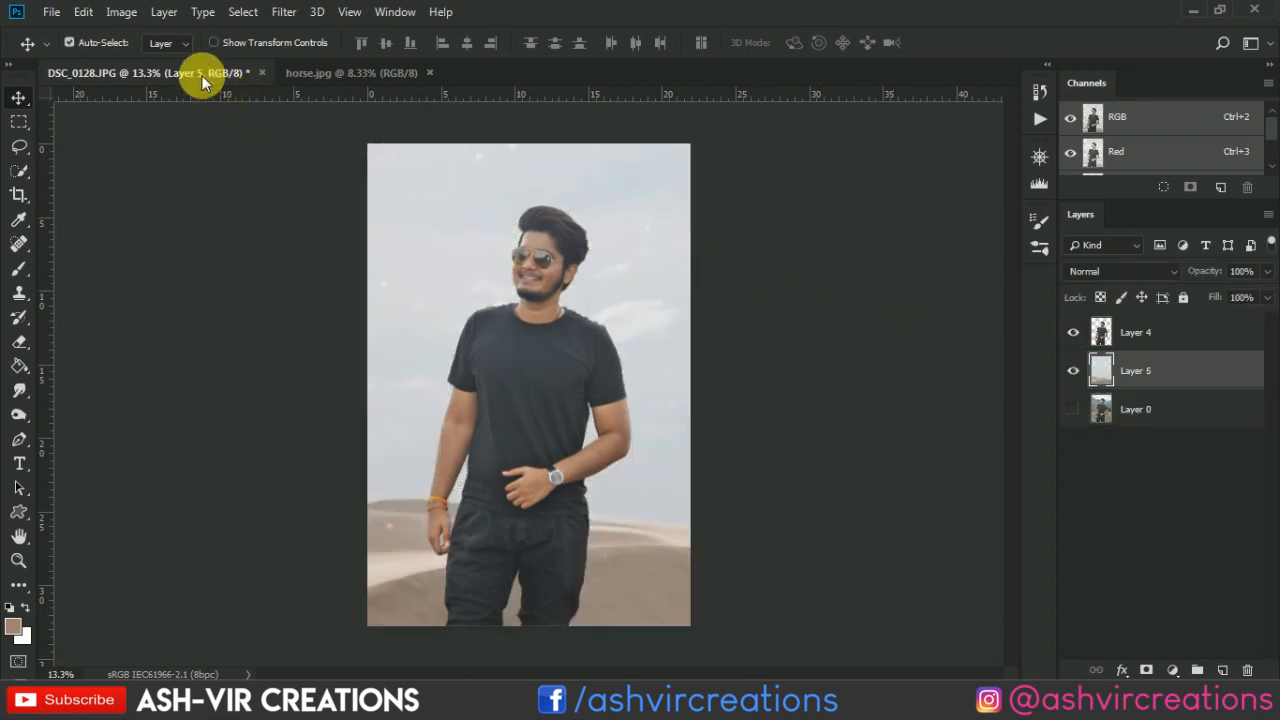
Free-transform the pasted horse image to about 57% and place the horse's head beside the man's shoulder
left_click(83, 12)
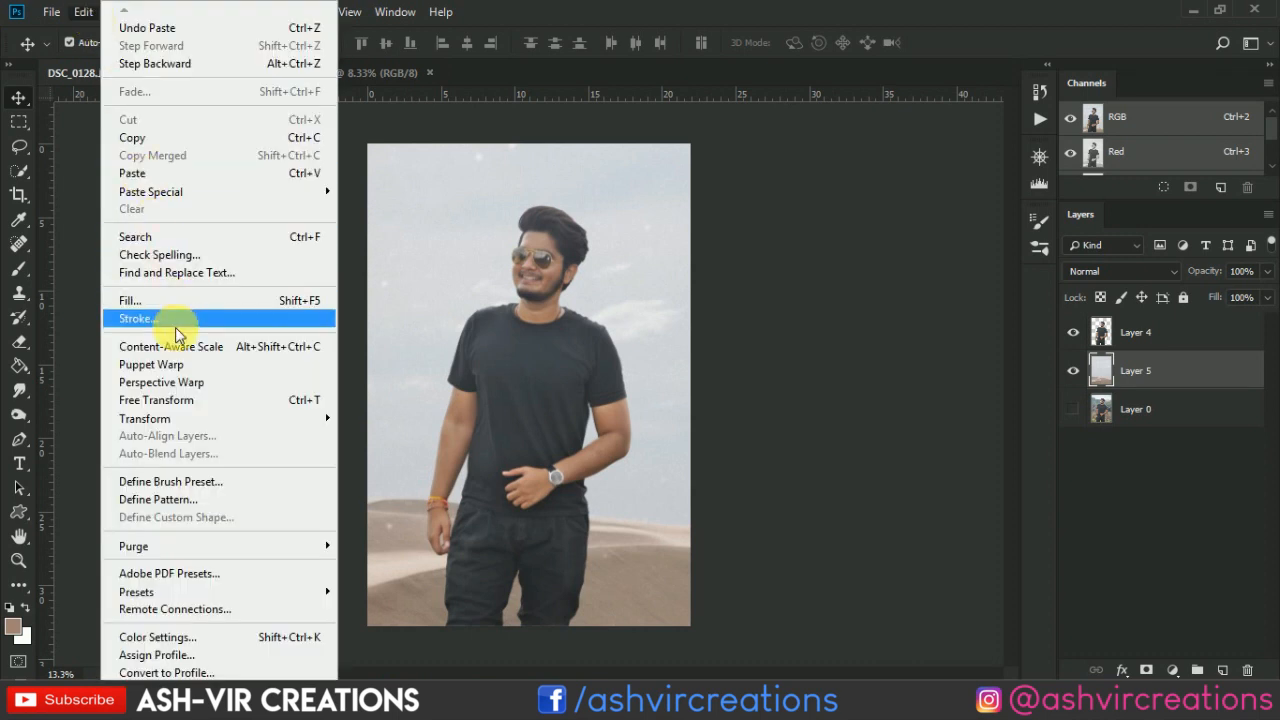
left_click(181, 404)
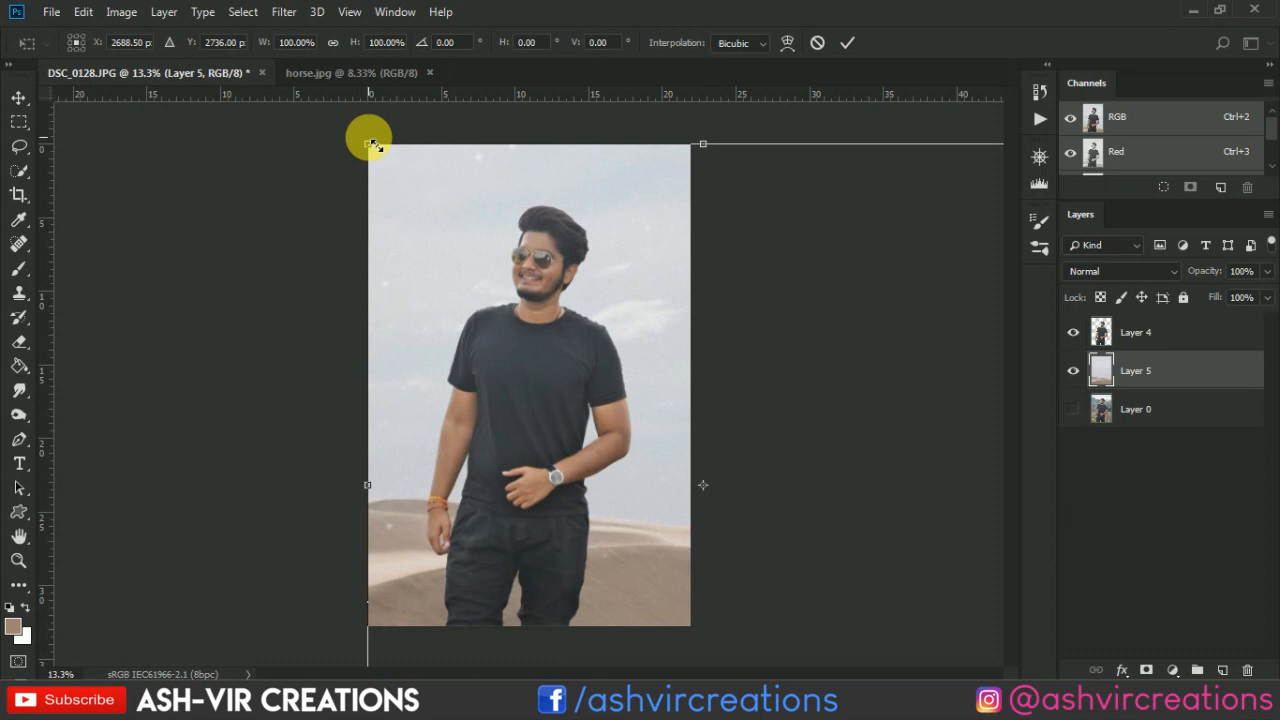
left_click_drag(375, 150, 511, 289)
left_click_drag(623, 442, 466, 275)
scroll(468, 276, "up", 2)
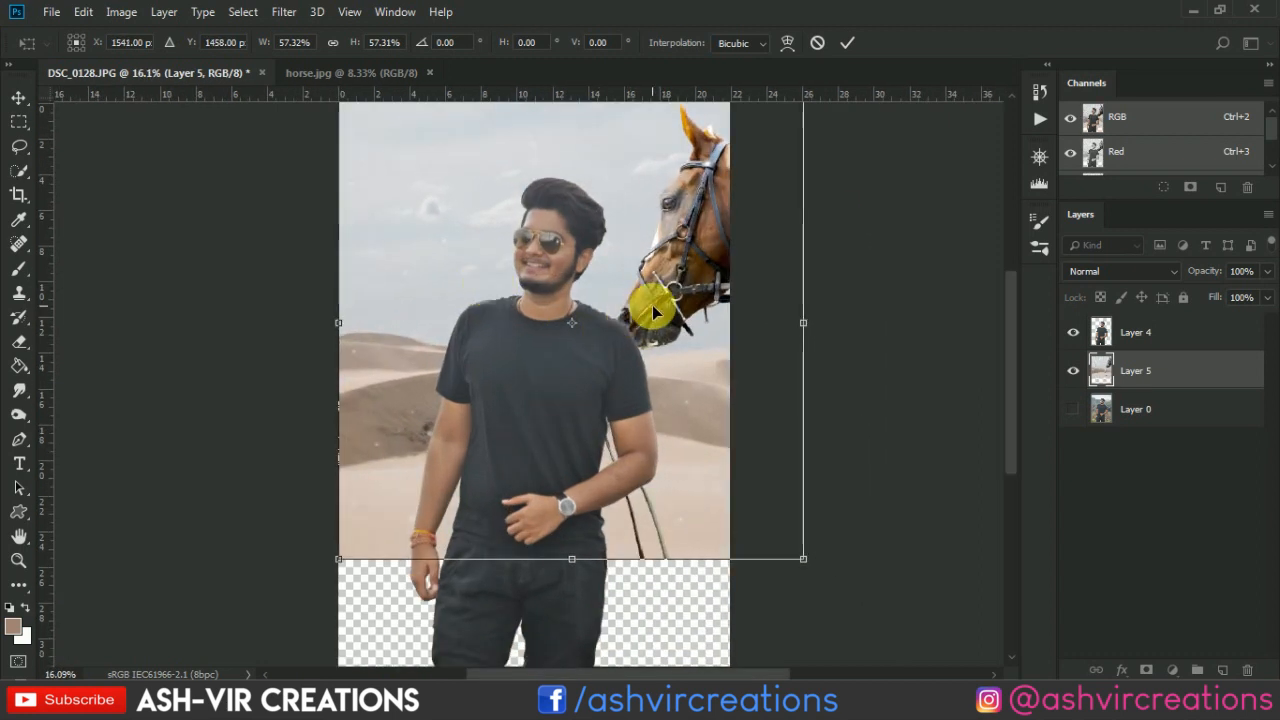
left_click_drag(649, 297, 636, 352)
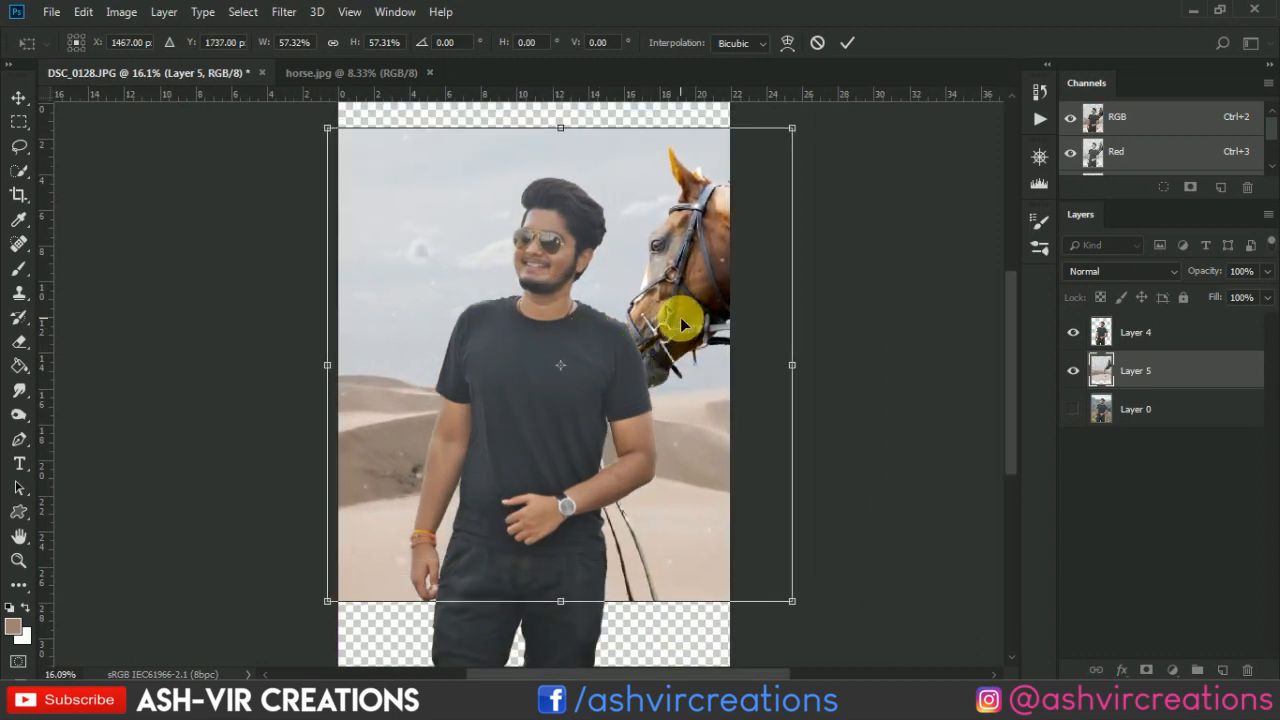
Enlarge the horse image to about 62% and shift it down behind the man
left_click_drag(791, 602, 827, 652)
scroll(698, 438, "up", 2)
scroll(692, 456, "down", 3)
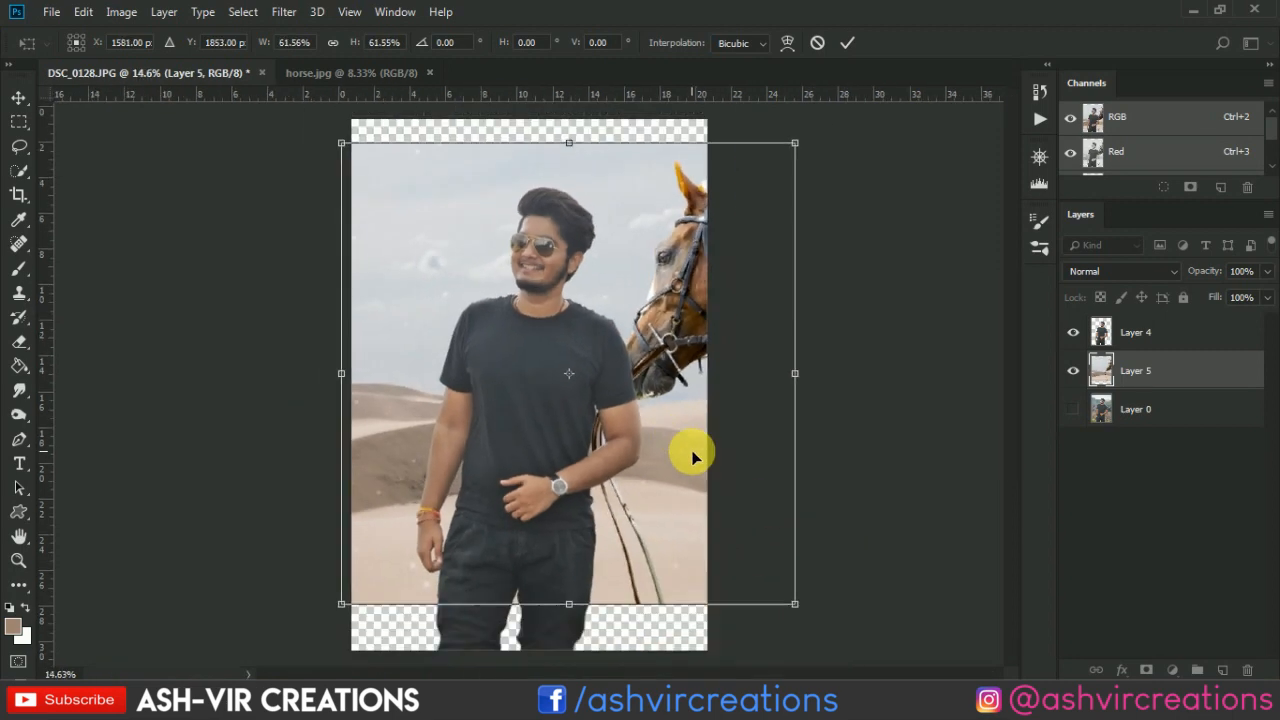
scroll(690, 450, "down", 1)
scroll(641, 322, "up", 2)
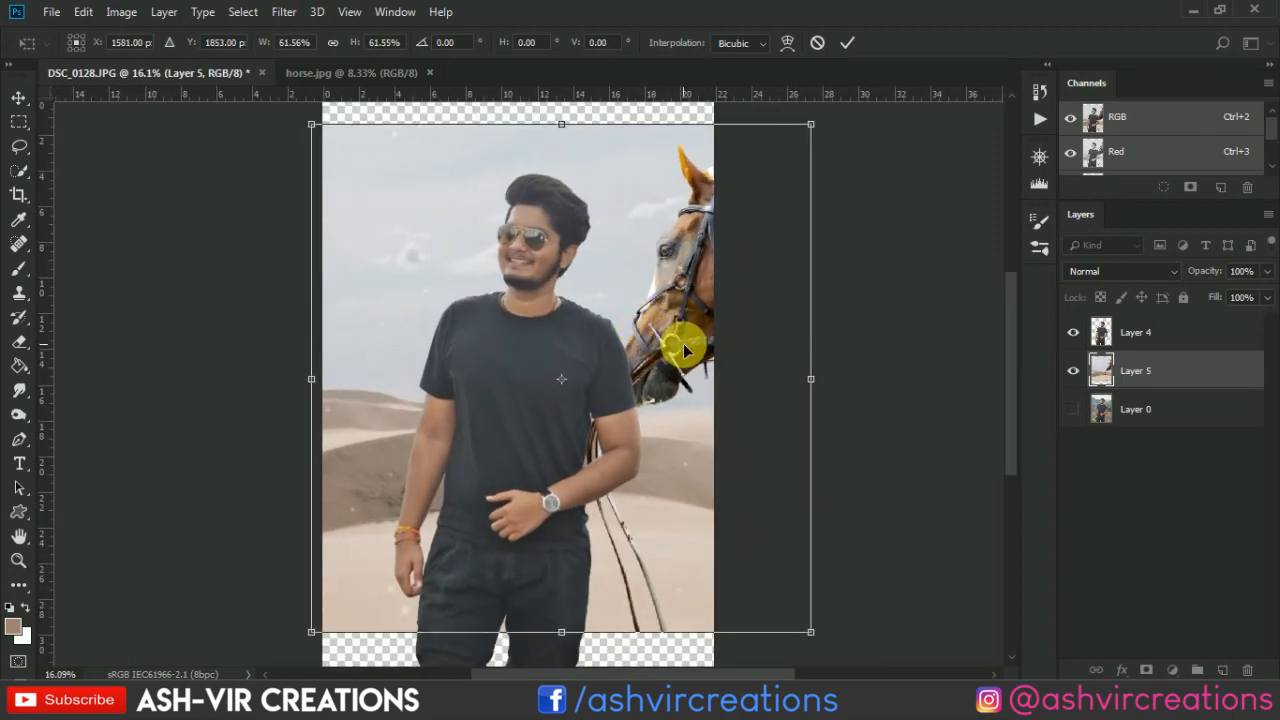
left_click_drag(683, 343, 706, 369)
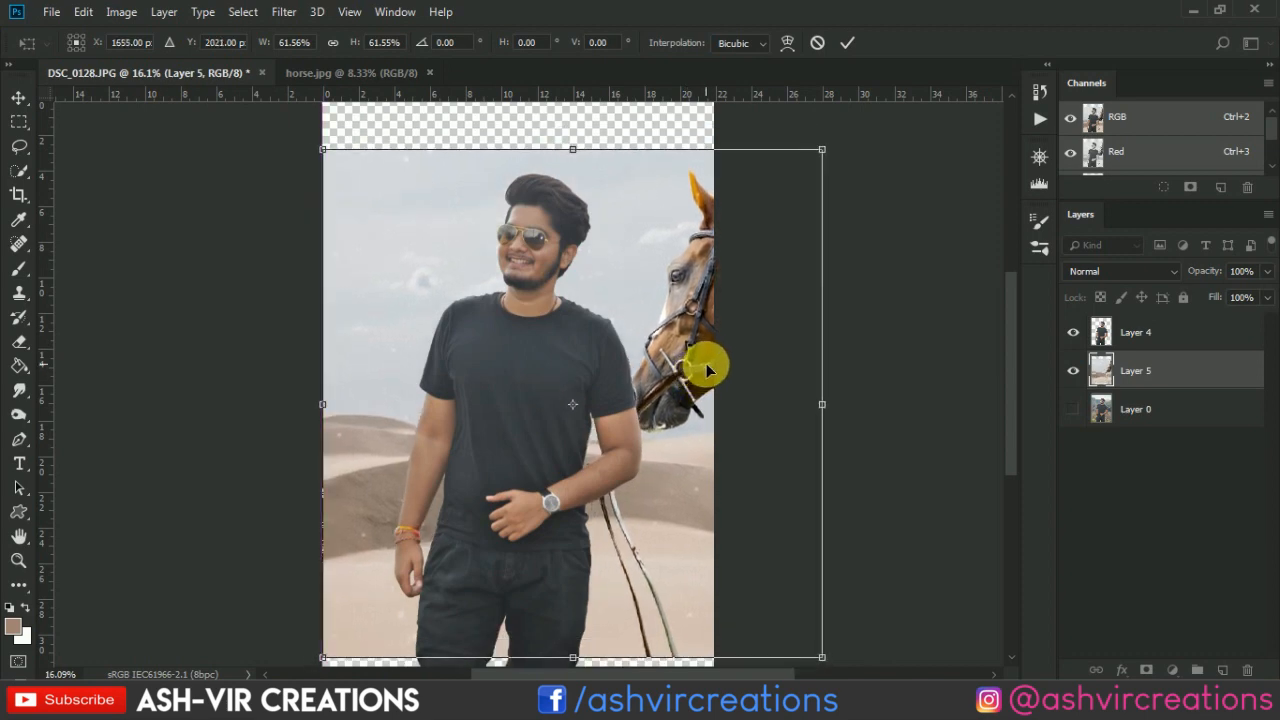
Refine the horse image's size and position so the whole head shows beside the man, and apply the transform
left_click_drag(820, 154, 894, 134)
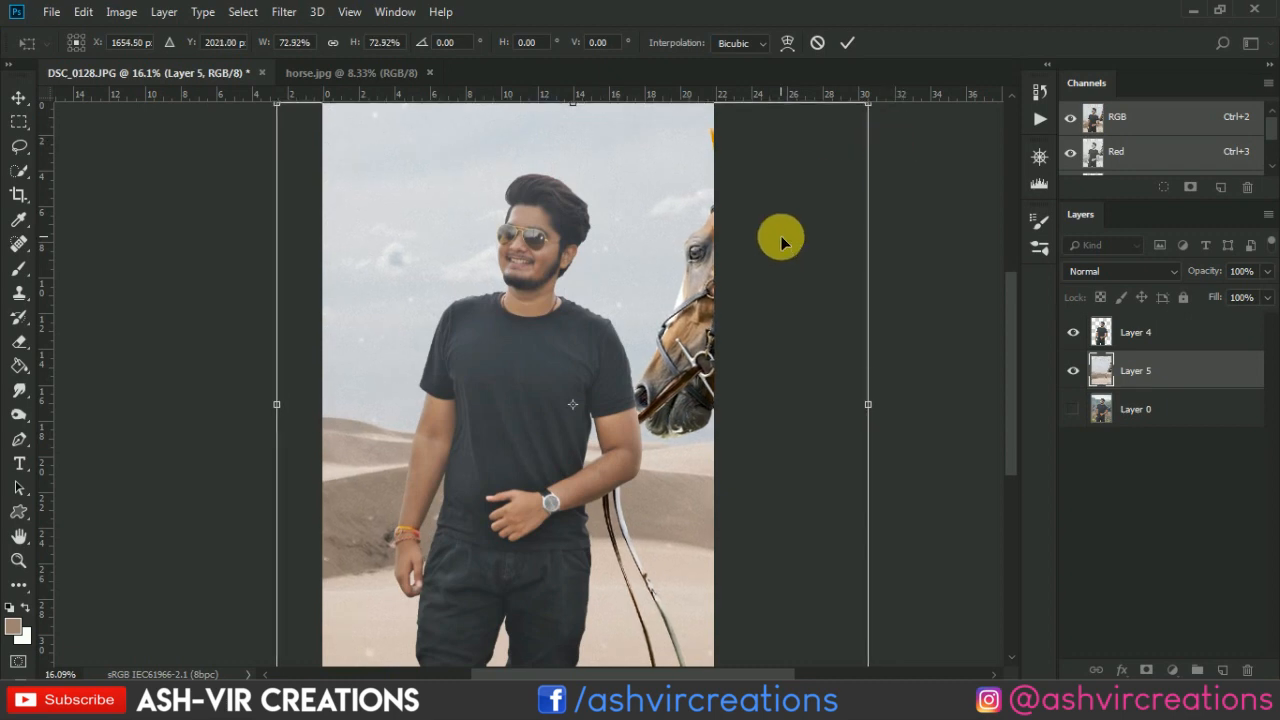
left_click_drag(781, 241, 729, 251)
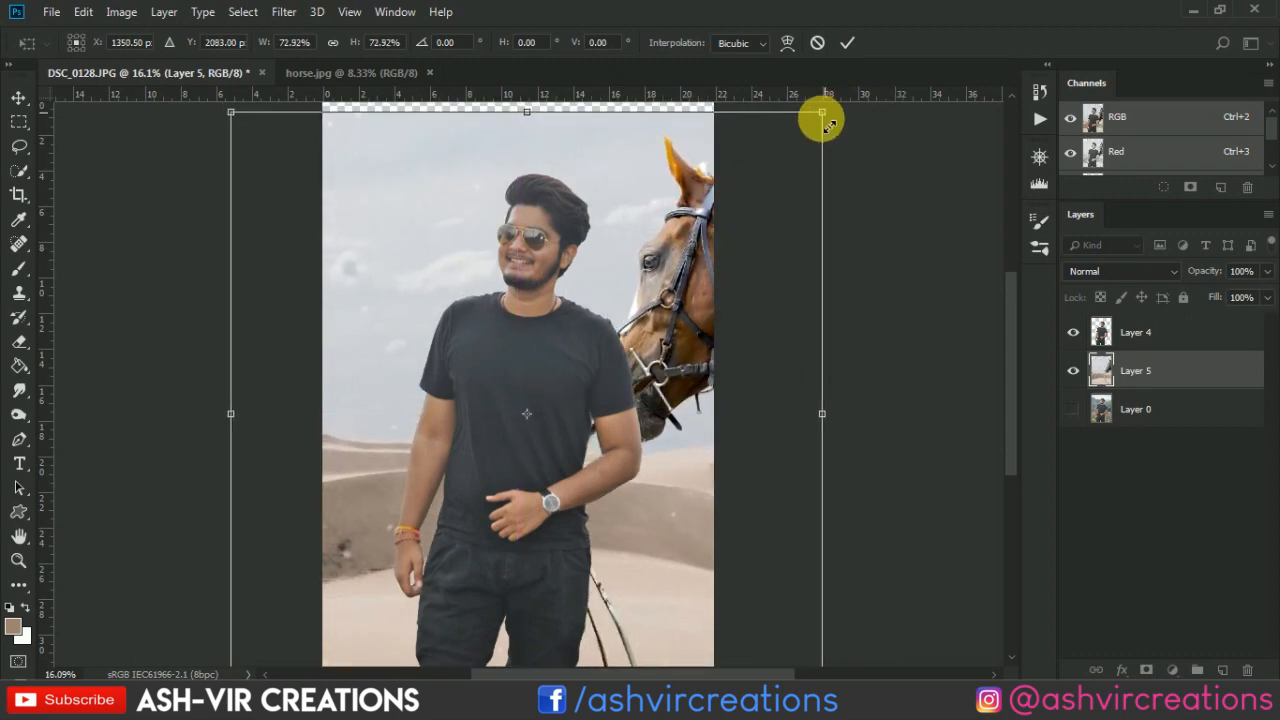
left_click_drag(826, 118, 749, 183)
left_click_drag(666, 280, 666, 240)
scroll(656, 243, "up", 3)
key("Return")
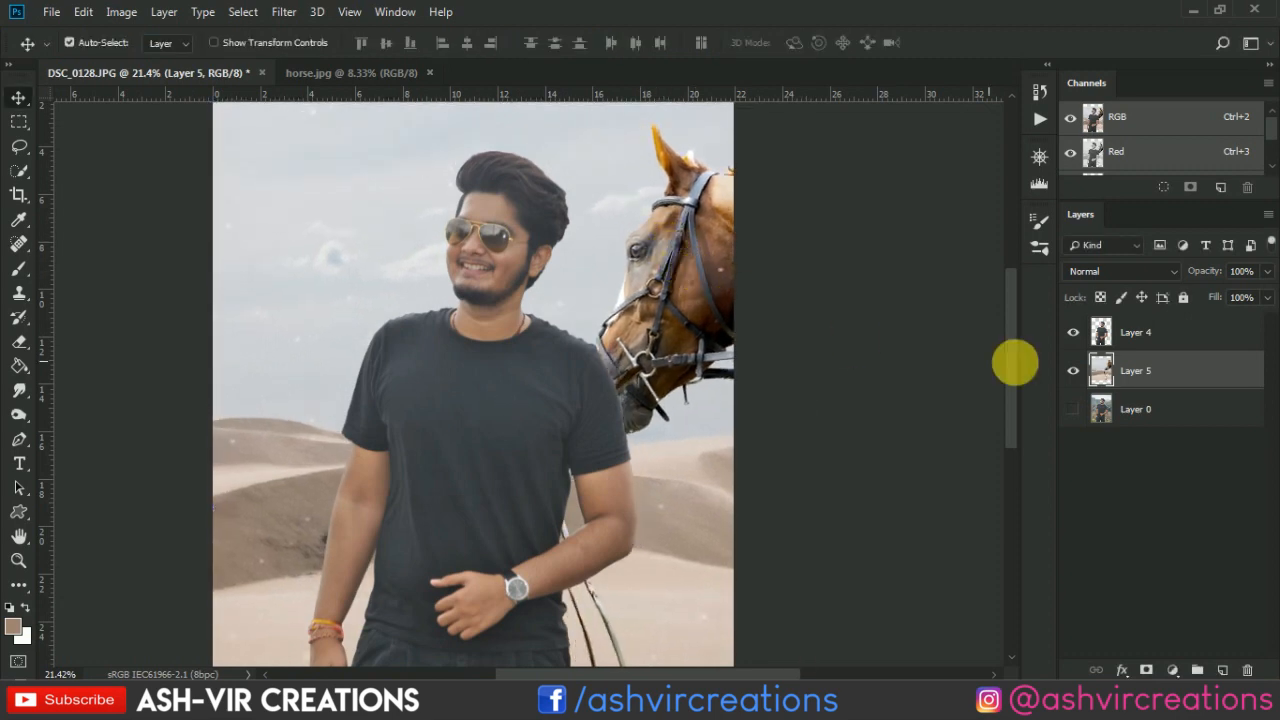
Hide Layer 4 and select the horse's head on Layer 5 with Quick Selection
left_click(1073, 335)
scroll(637, 297, "up", 2)
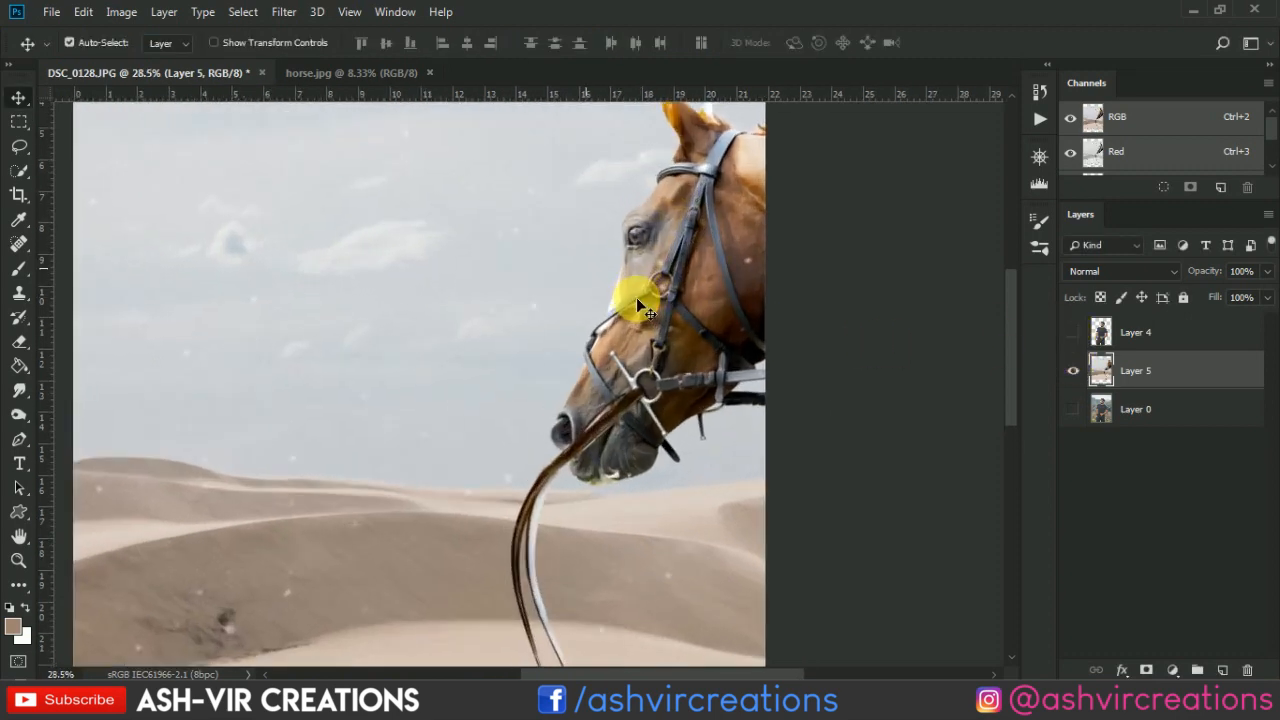
left_click_drag(679, 287, 577, 329)
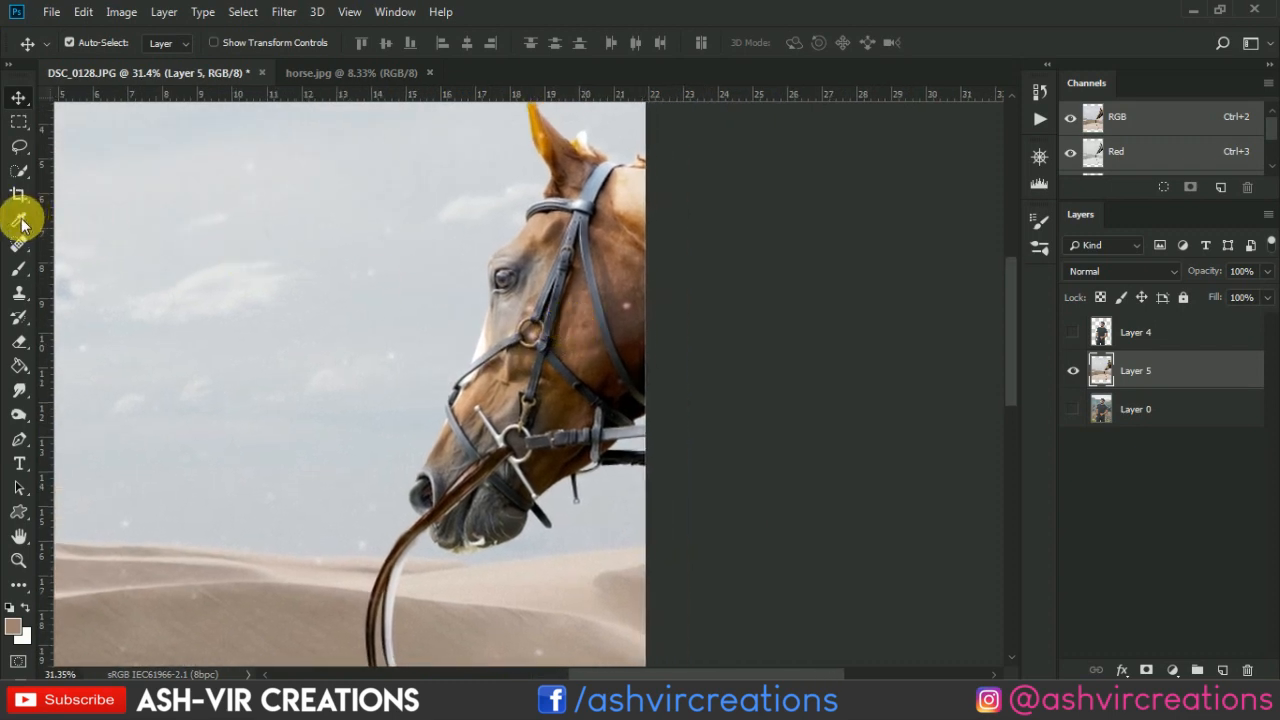
left_click(19, 177)
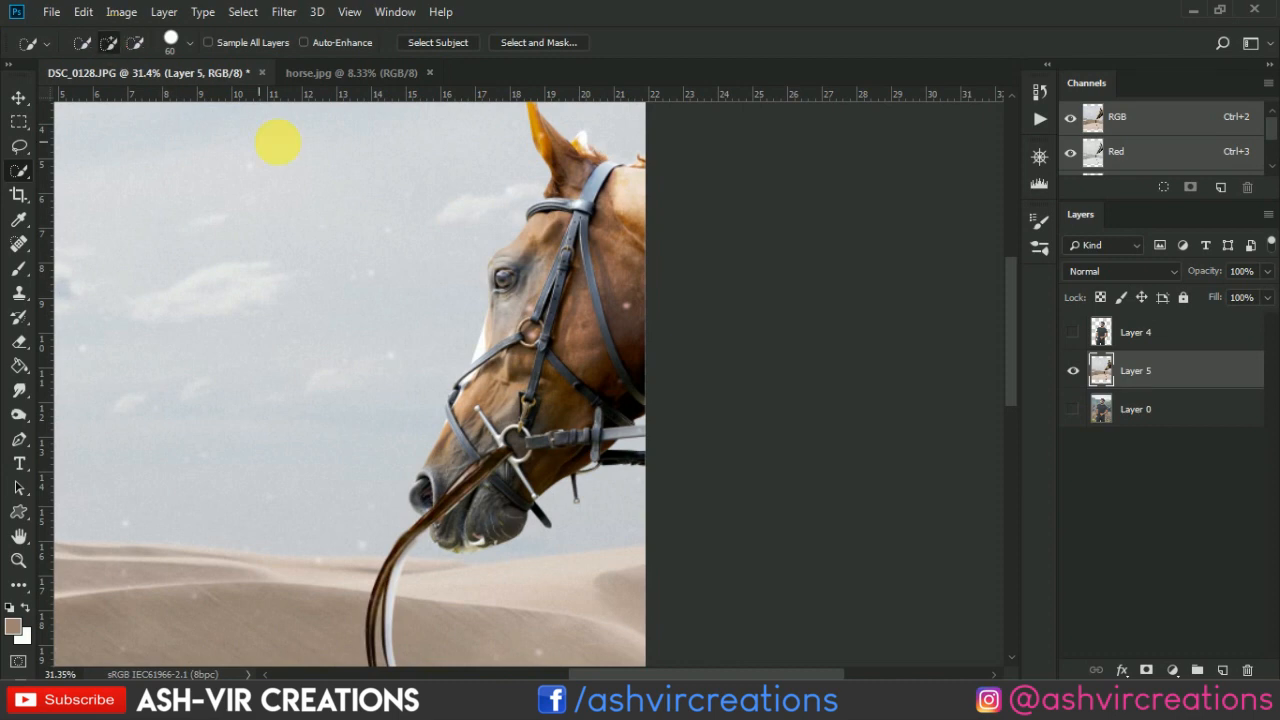
mouse_move(586, 234)
left_mouse_down()
mouse_move(523, 323)
mouse_move(455, 472)
mouse_move(426, 486)
mouse_move(449, 523)
mouse_move(592, 442)
mouse_move(508, 337)
mouse_move(479, 399)
mouse_move(508, 344)
mouse_move(515, 258)
mouse_move(577, 180)
mouse_move(571, 143)
mouse_move(588, 160)
mouse_move(580, 323)
mouse_move(508, 306)
mouse_move(500, 271)
mouse_move(491, 286)
mouse_move(511, 302)
left_mouse_up()
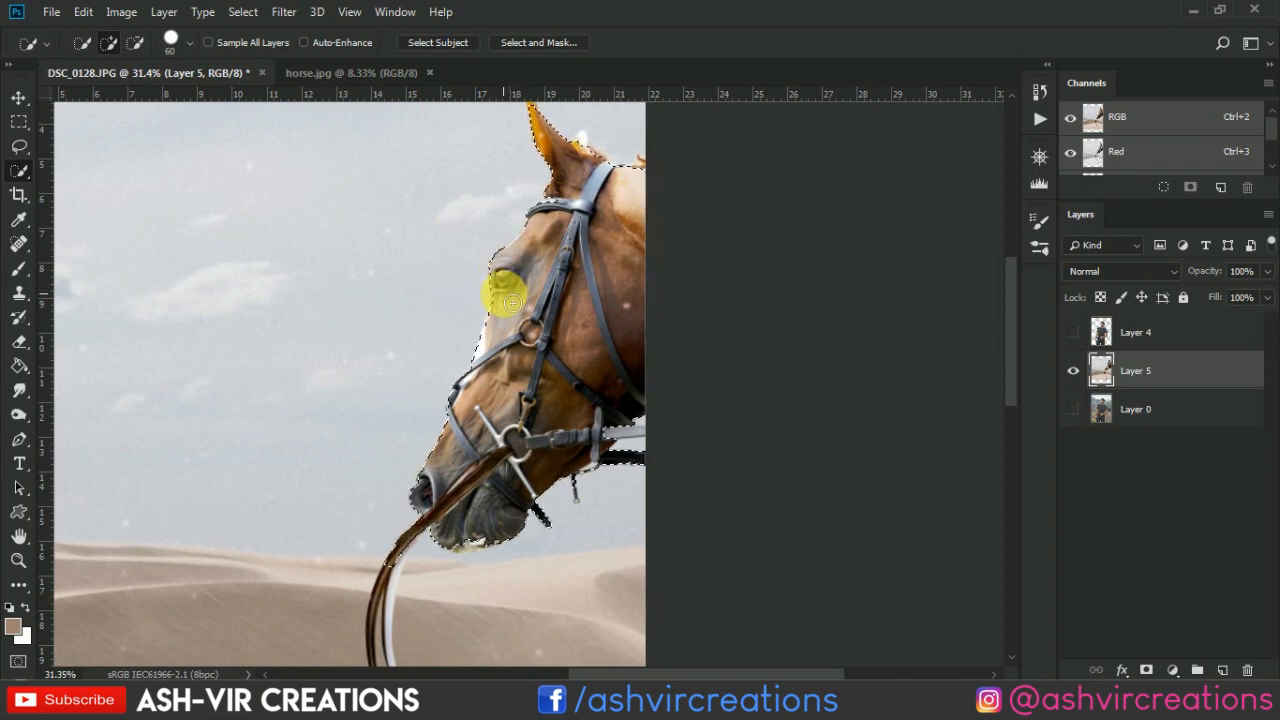
Extend the selection down along the horse's reins to their lower ends, using a 30-pixel Quick Selection brush
scroll(546, 371, "down", 5)
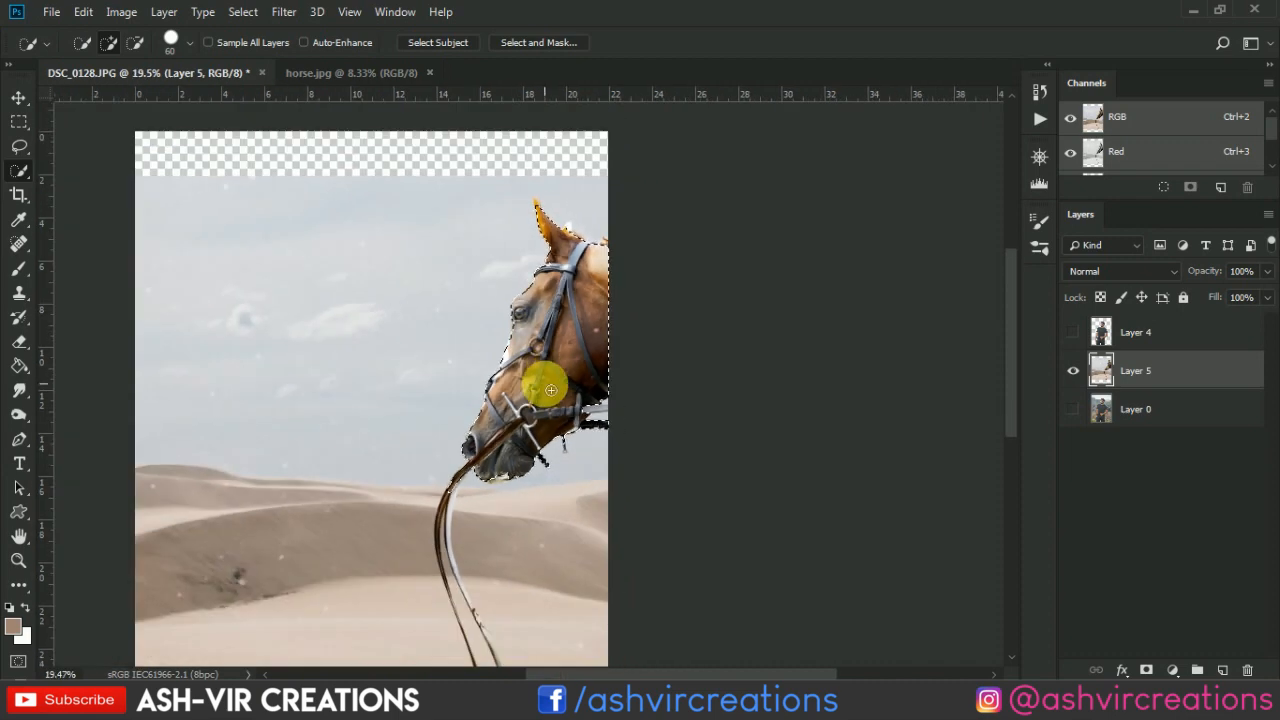
scroll(445, 484, "up", 5)
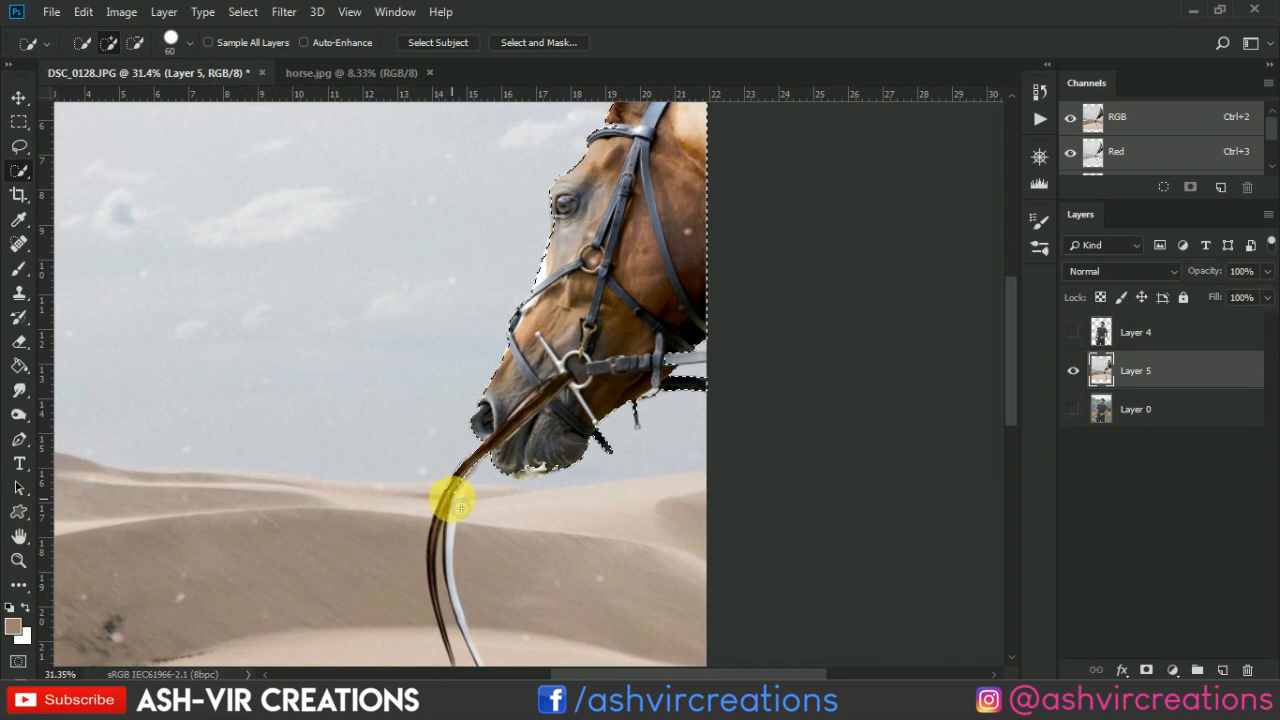
left_click_drag(452, 502, 542, 320)
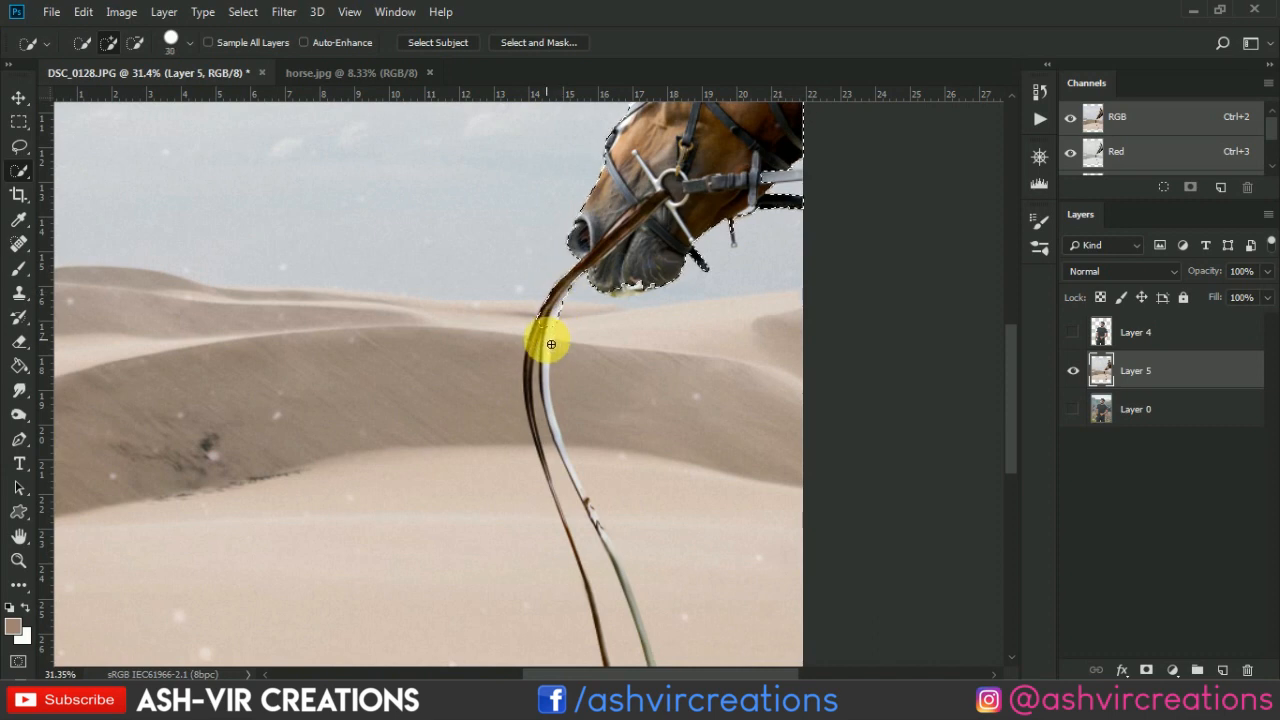
mouse_move(551, 344)
left_mouse_down()
mouse_move(583, 491)
mouse_move(568, 459)
mouse_move(580, 507)
left_mouse_up()
scroll(580, 507, "down", 1)
scroll(601, 550, "up", 5)
left_click_drag(615, 550, 606, 506)
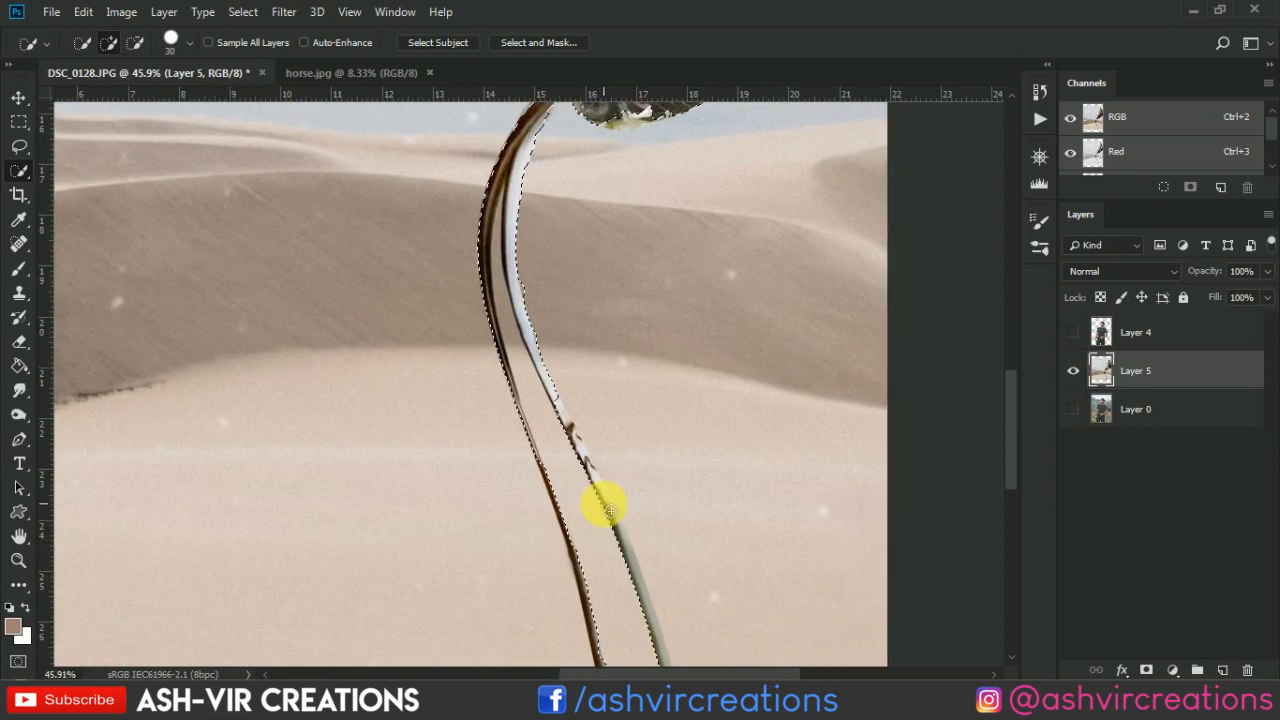
mouse_move(624, 552)
left_mouse_down()
mouse_move(551, 394)
mouse_move(555, 412)
left_mouse_up()
scroll(543, 412, "down", 3)
scroll(580, 509, "up", 5)
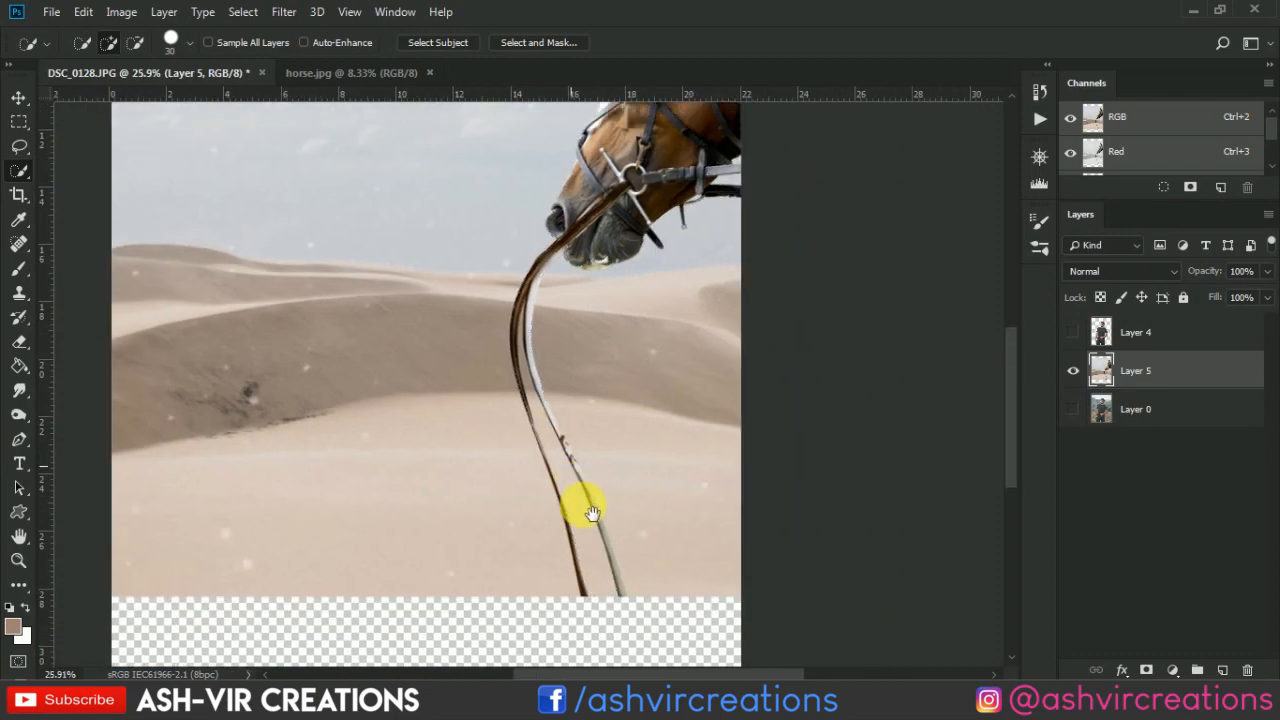
scroll(598, 500, "down", 1)
Copy the selected horse head and reins to a new layer and hide Layer 5
right_click(583, 443)
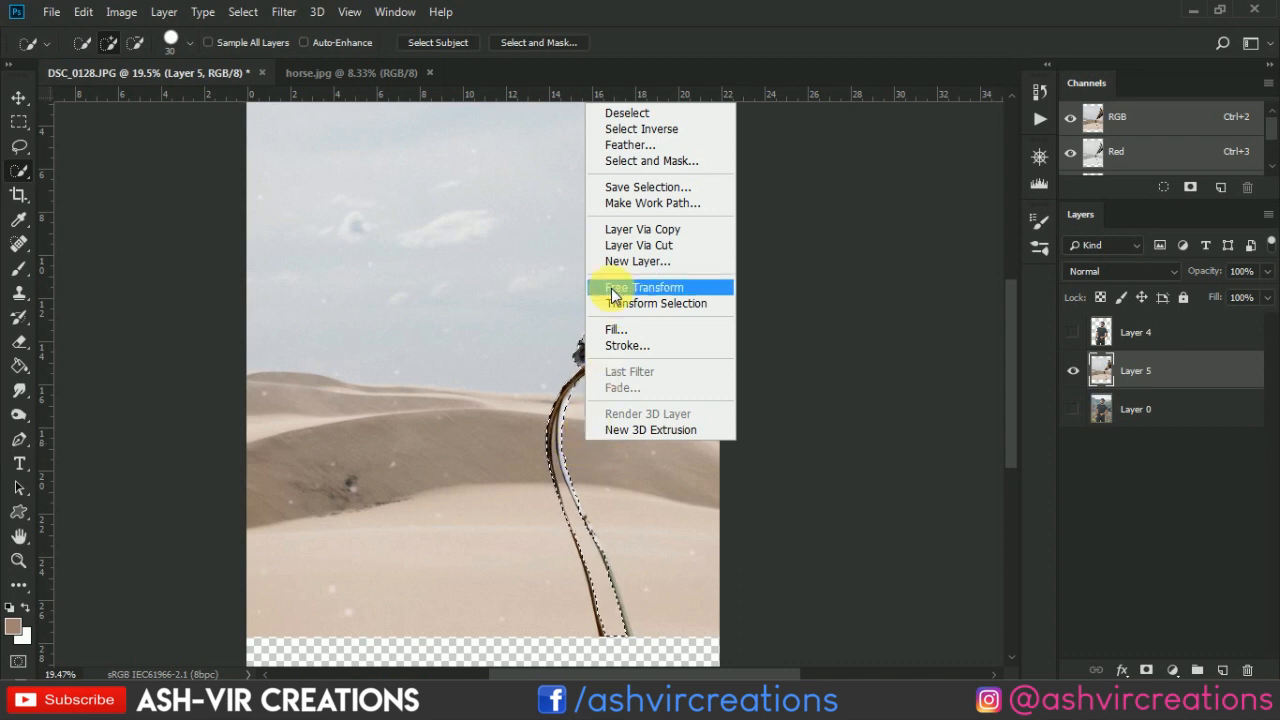
left_click(637, 232)
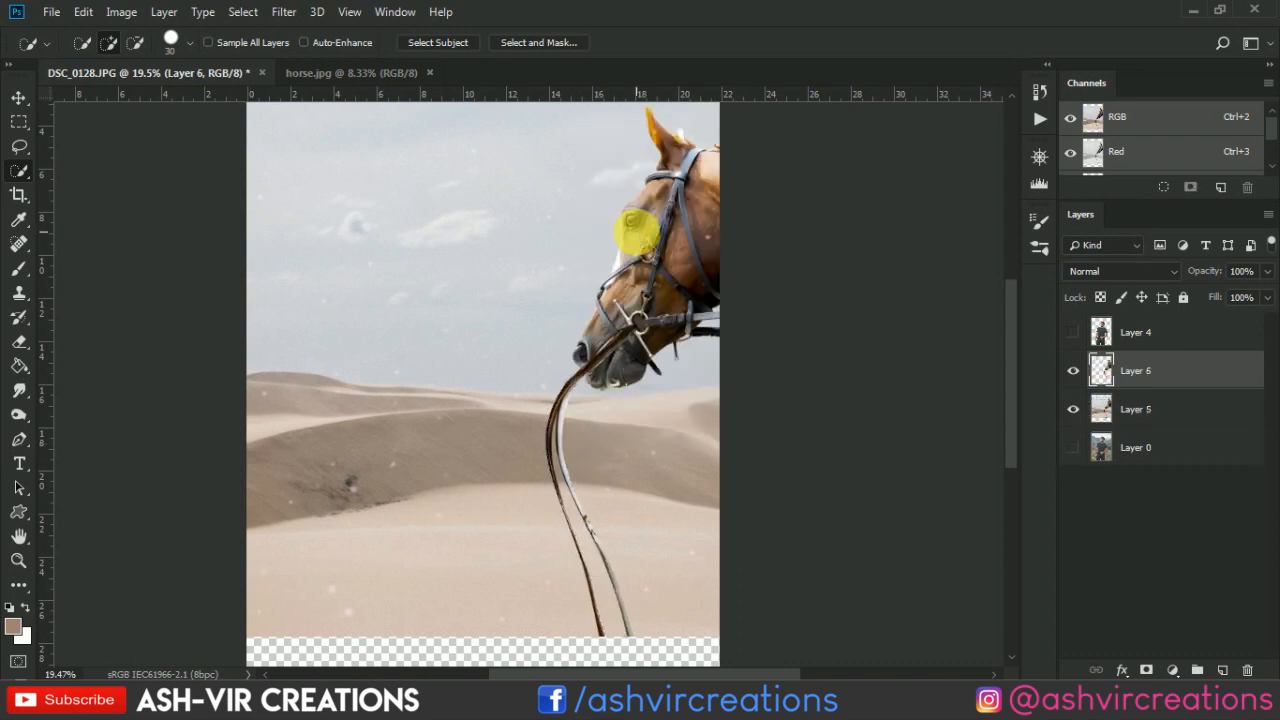
left_click(1076, 410)
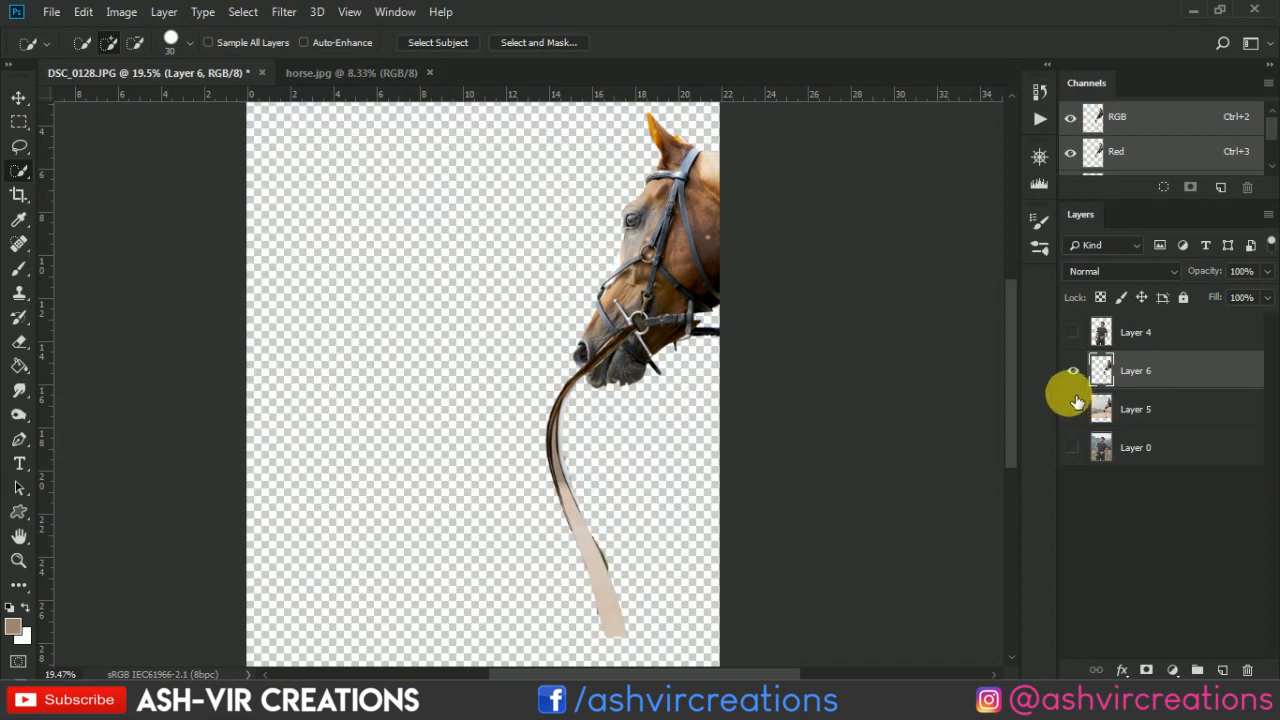
Switch to the Move tool and show Layer 4 again above the horse cutout
key("v")
scroll(672, 298, "up", 1)
scroll(672, 298, "down", 2)
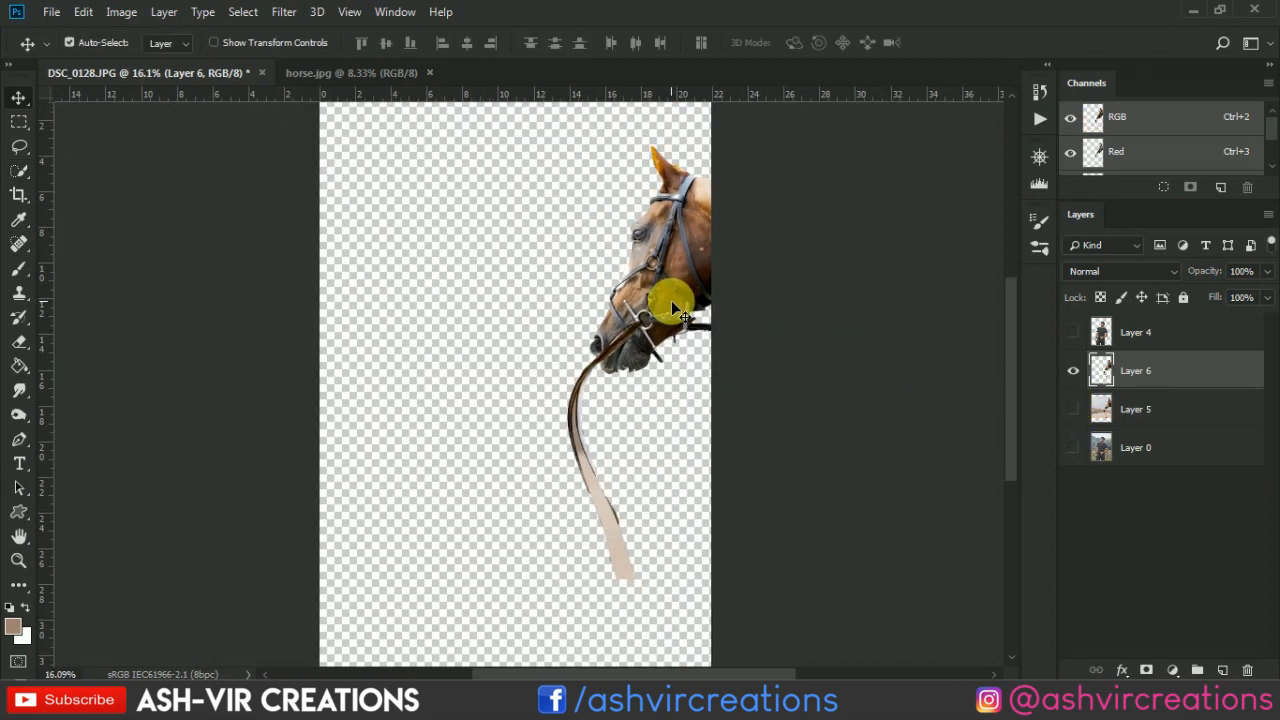
scroll(671, 300, "down", 1)
left_click(1073, 332)
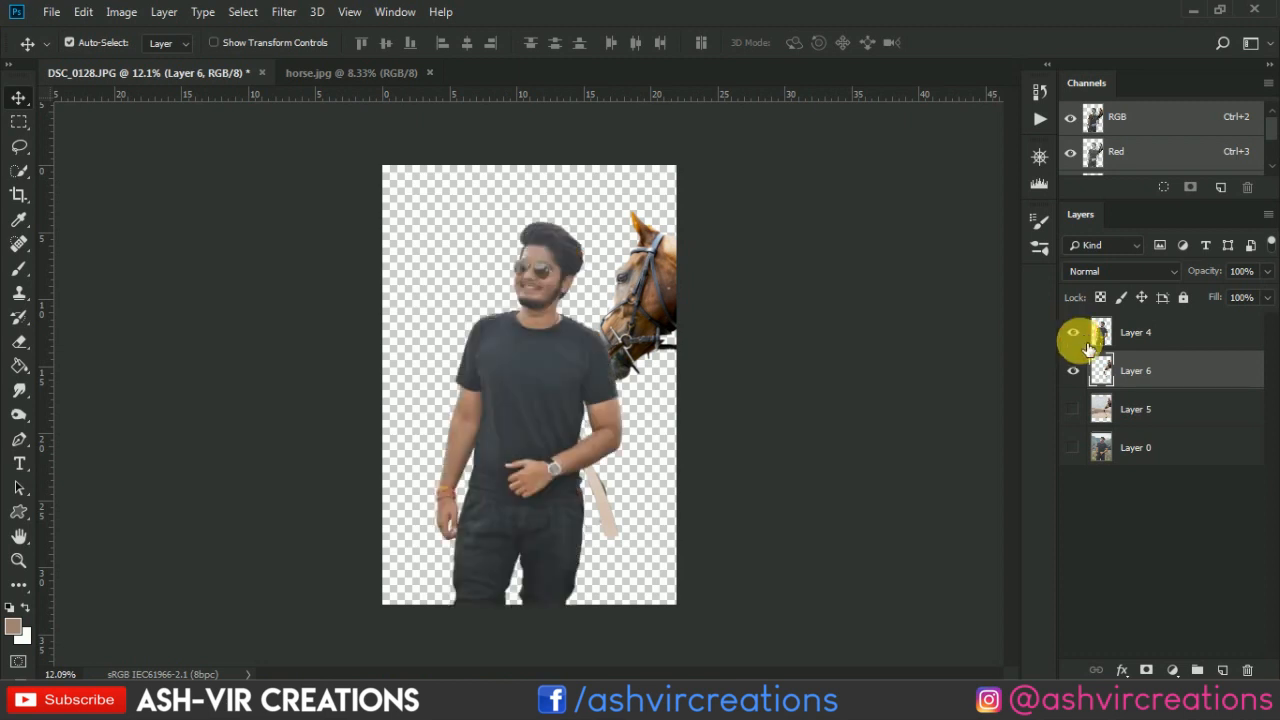
Crop the canvas starting from Layer 5's outline, widening it past the horse and keeping most of the man's height
left_click(1104, 411, "ctrl")
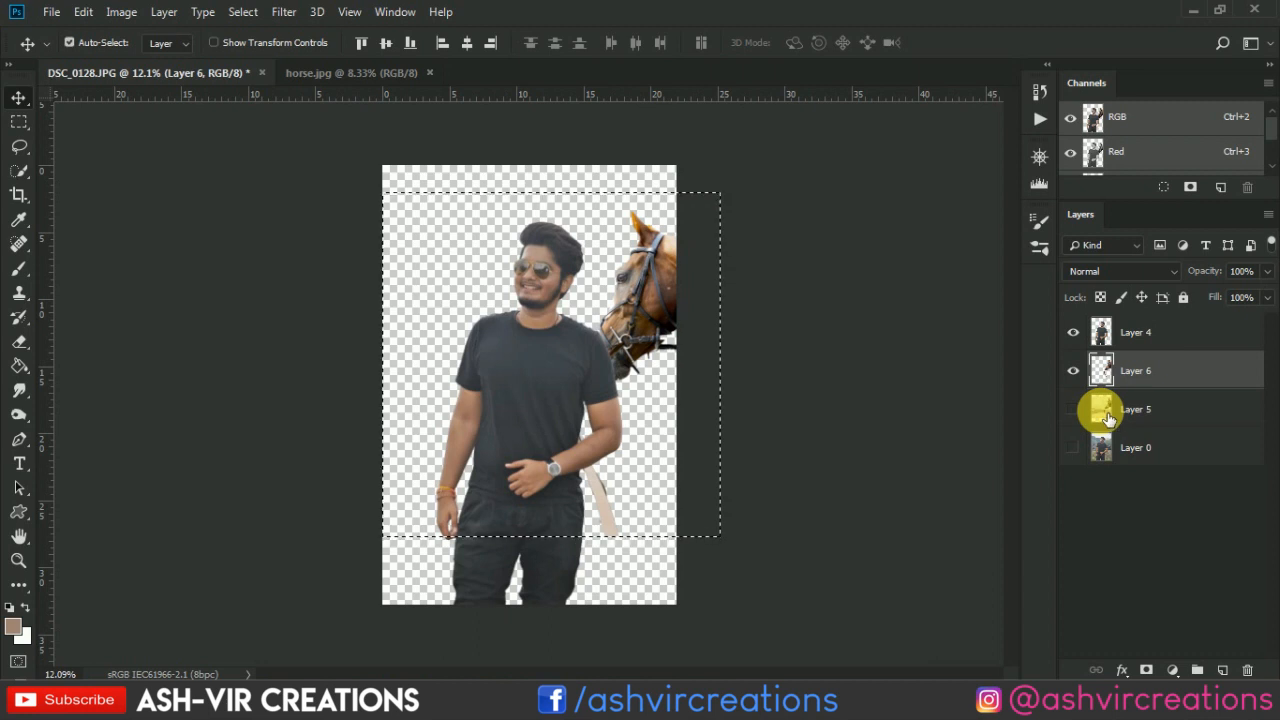
left_click(18, 196)
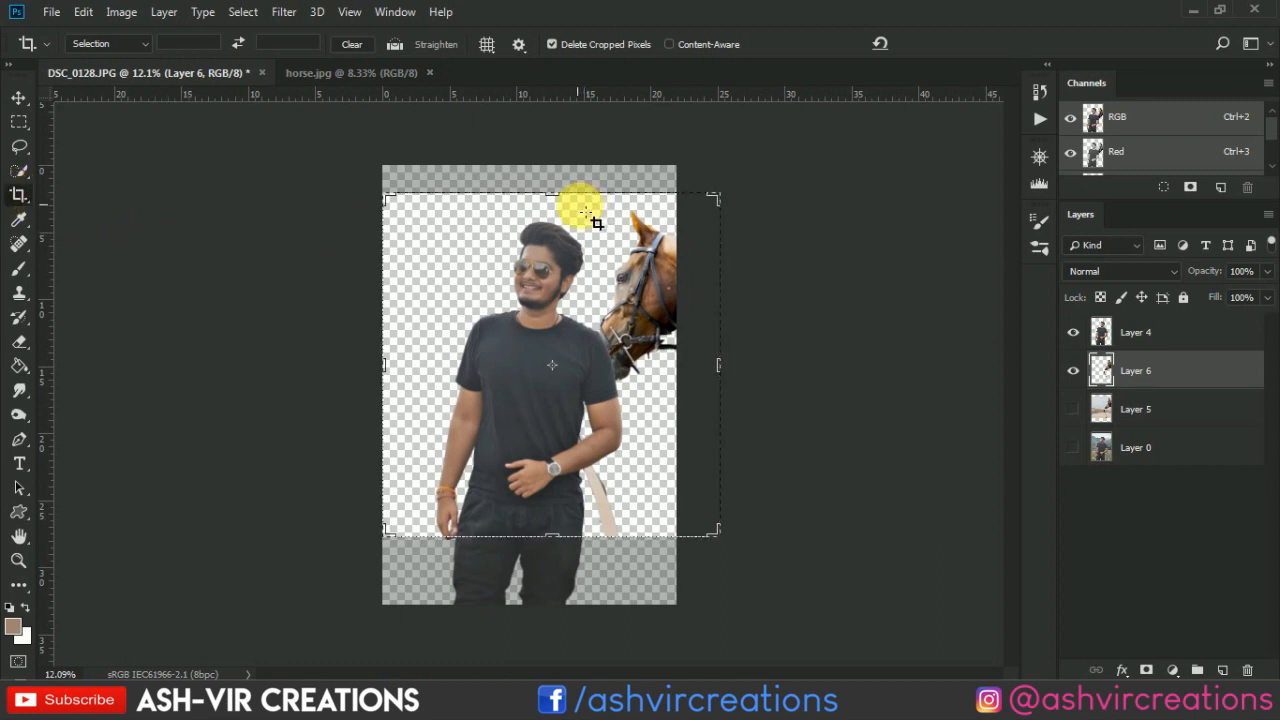
left_click_drag(714, 207, 744, 188)
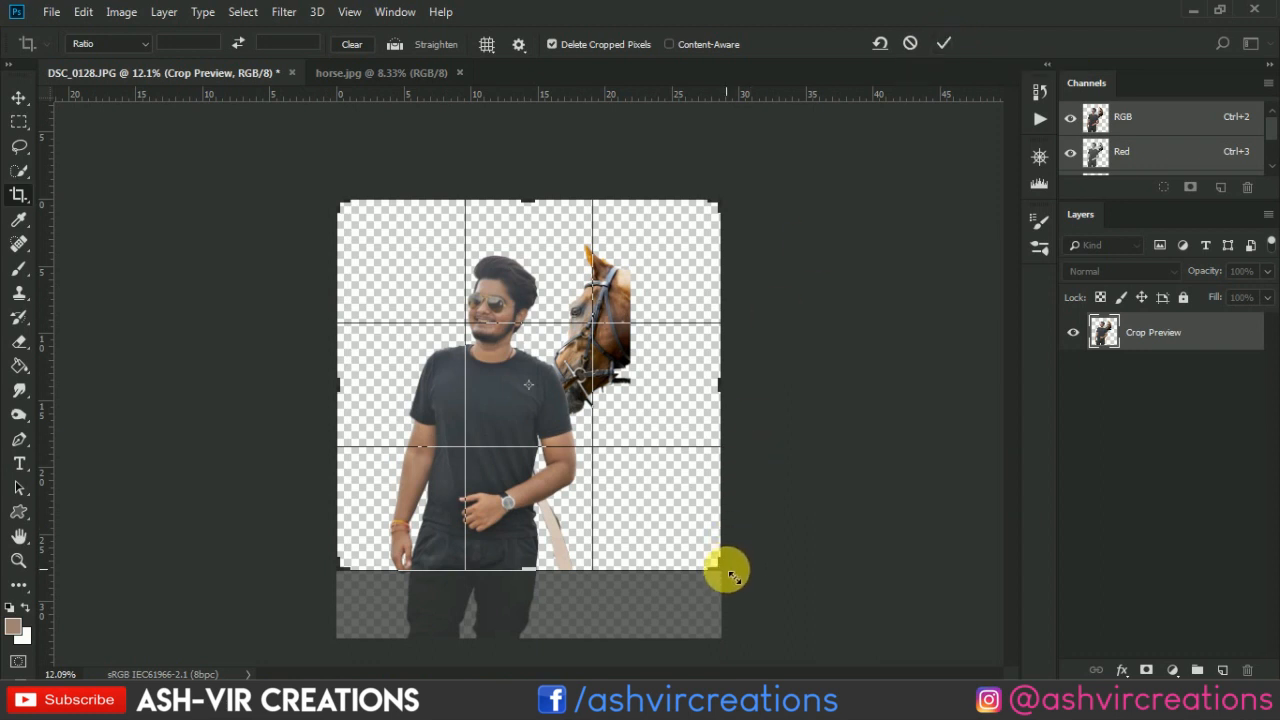
left_click_drag(723, 572, 766, 589)
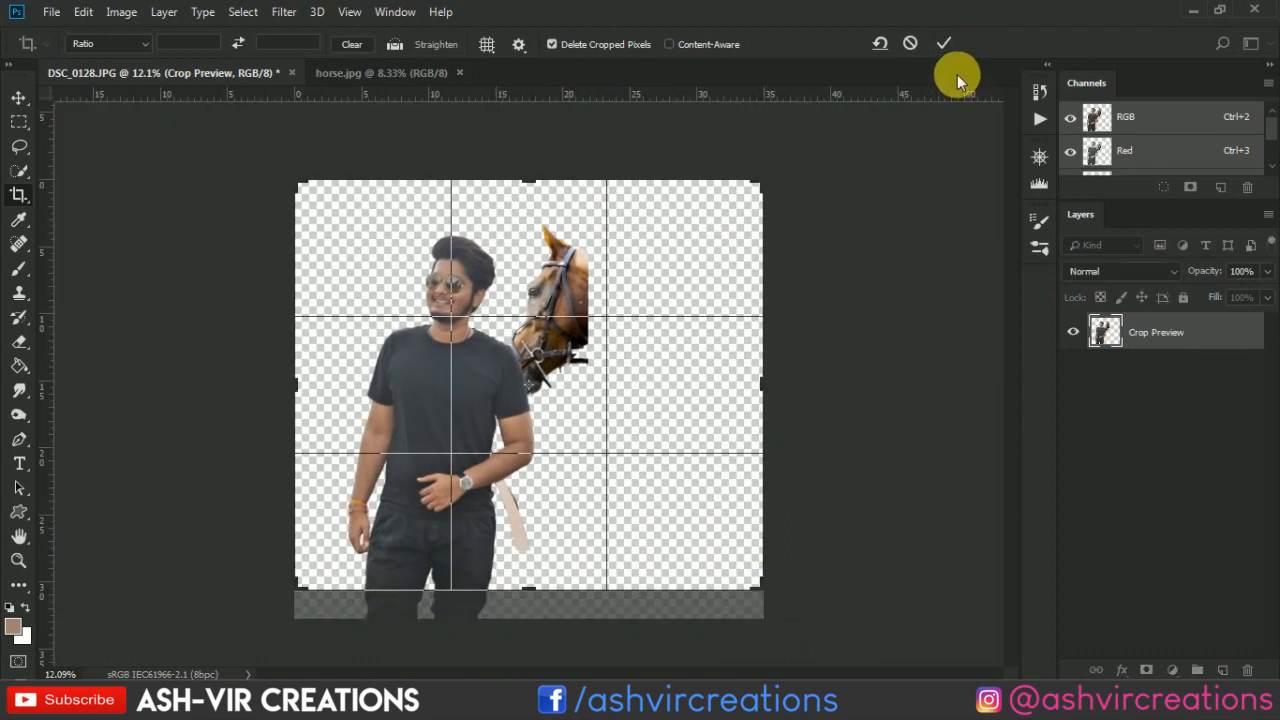
left_click(947, 45)
key("v")
key("ctrl+0")
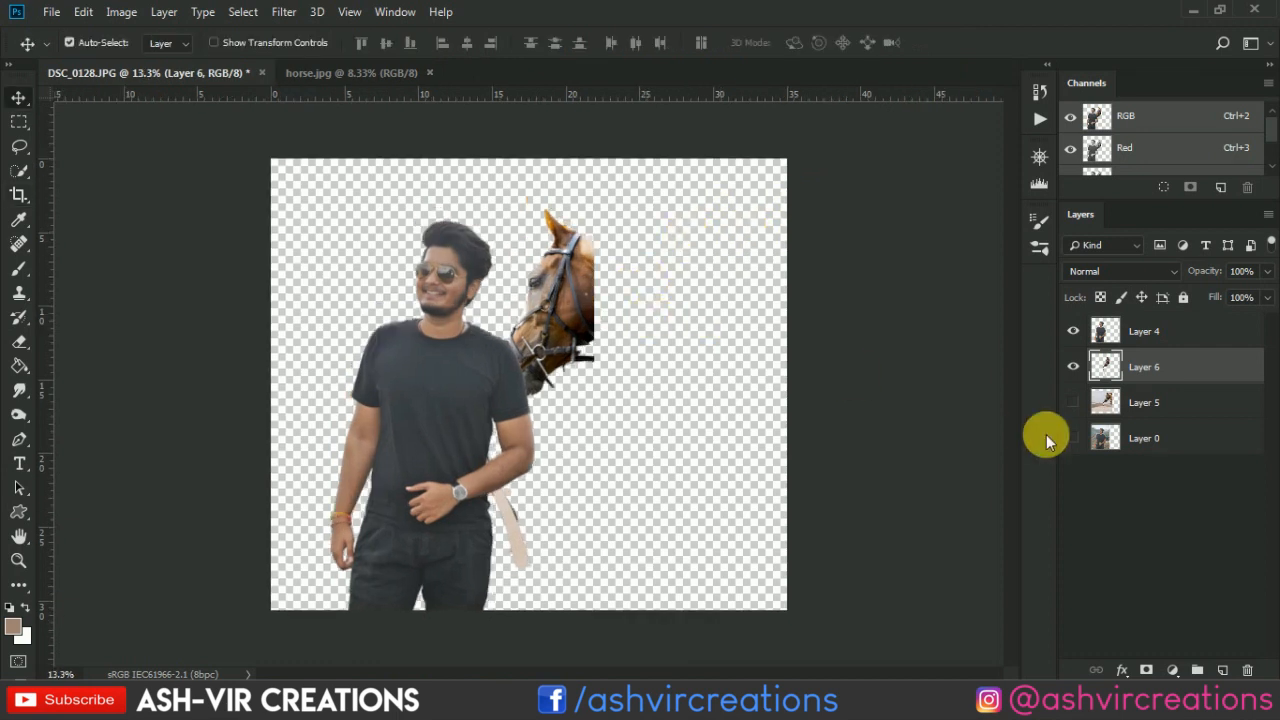
Show Layer 5 again and move Layer 6 above Layer 4 so the reins lie in front of the man
left_click(1073, 402)
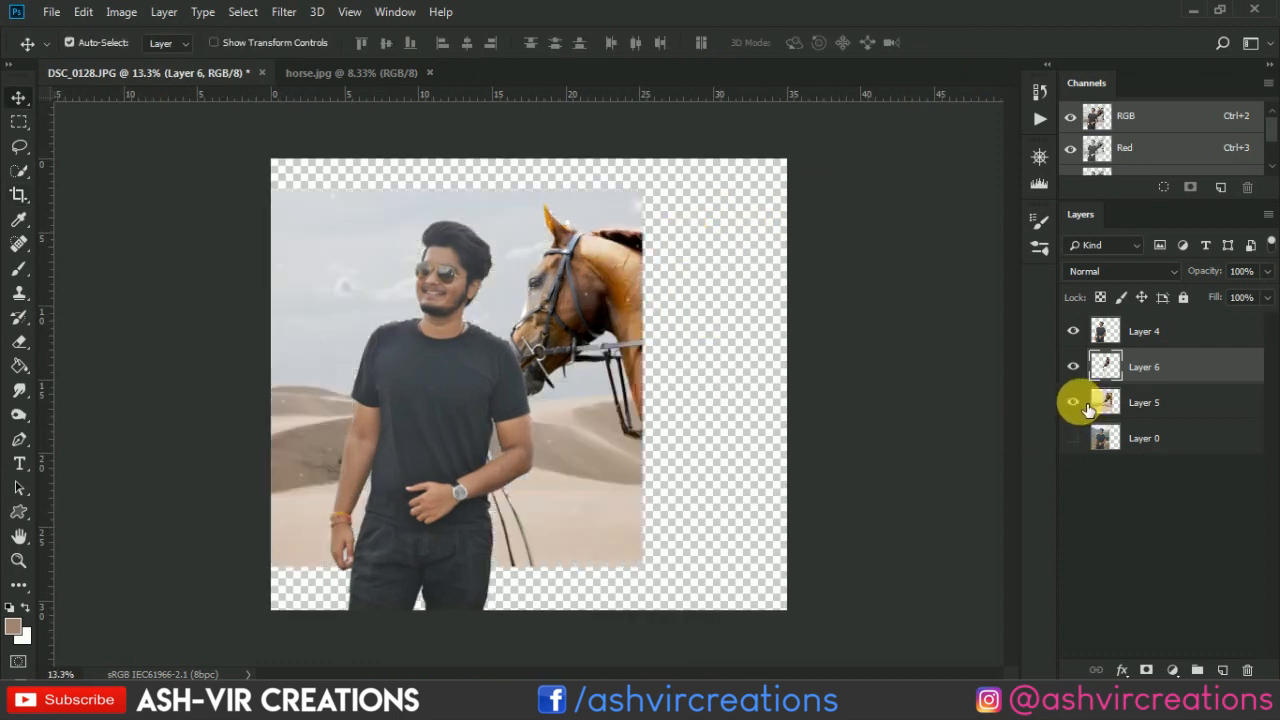
scroll(600, 337, "up", 2)
scroll(437, 297, "up", 2)
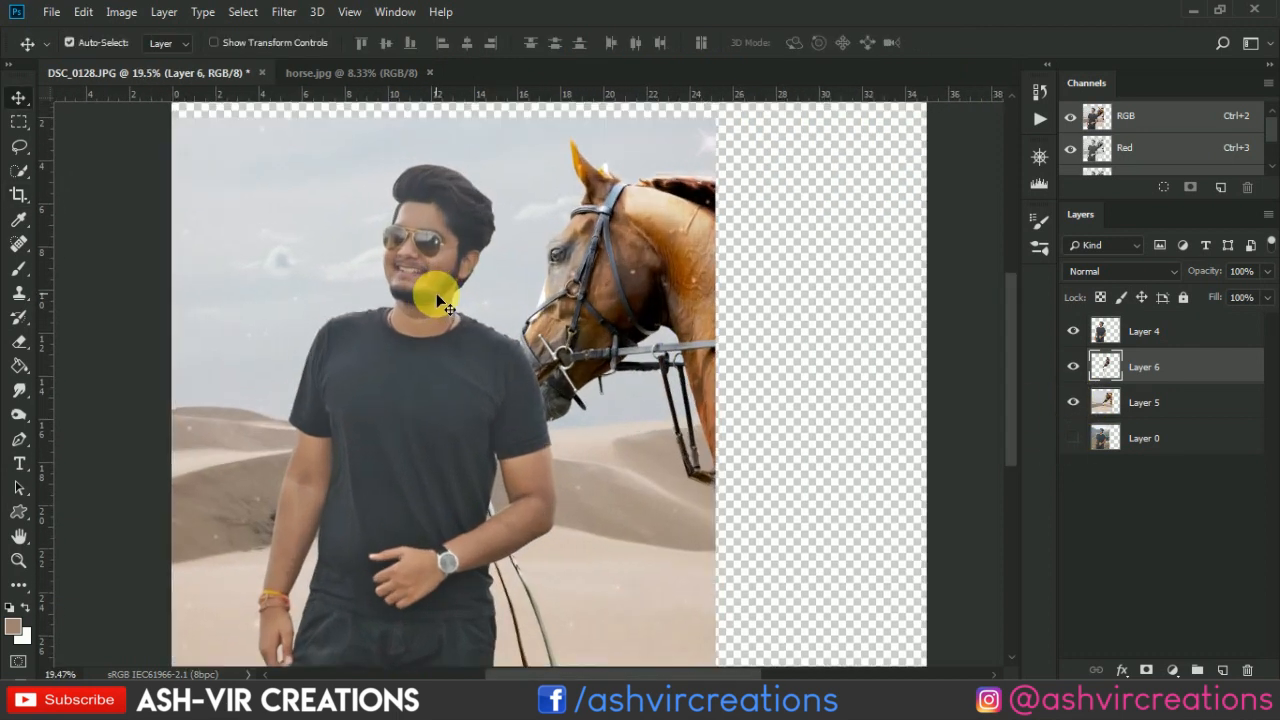
scroll(437, 297, "down", 2)
scroll(437, 297, "up", 1)
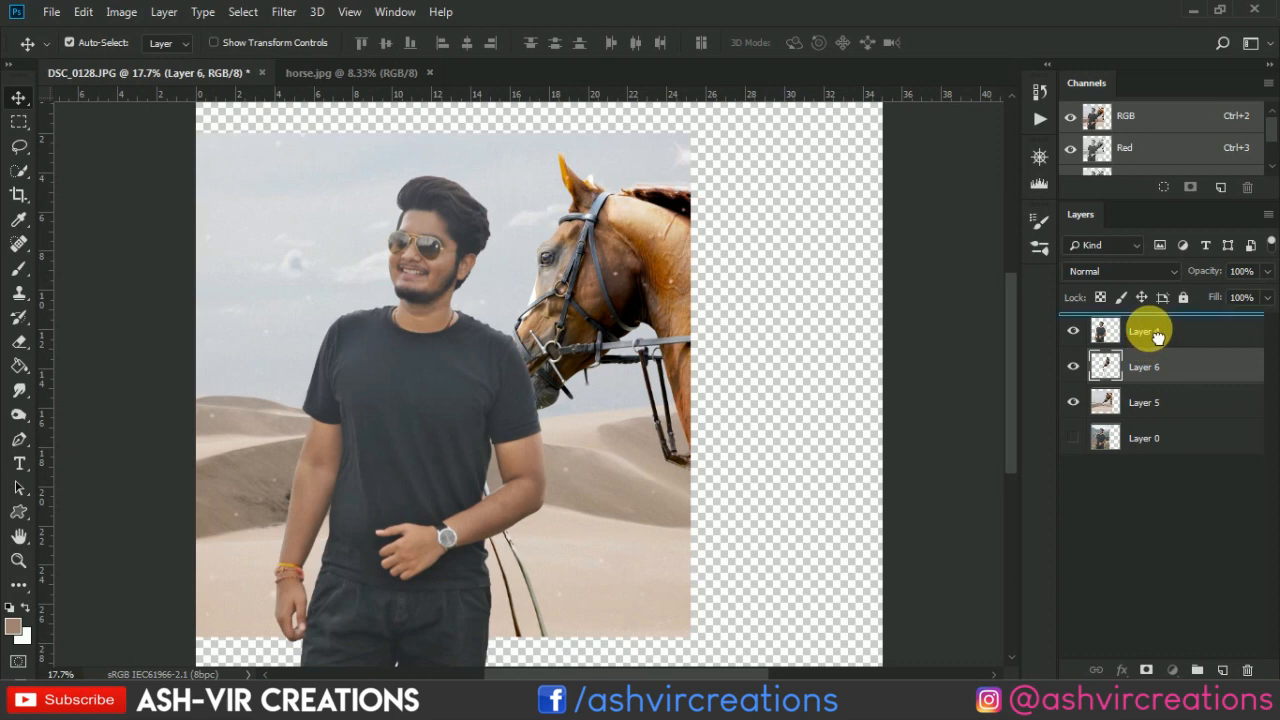
left_click_drag(1157, 332, 1155, 330)
scroll(590, 319, "up", 1)
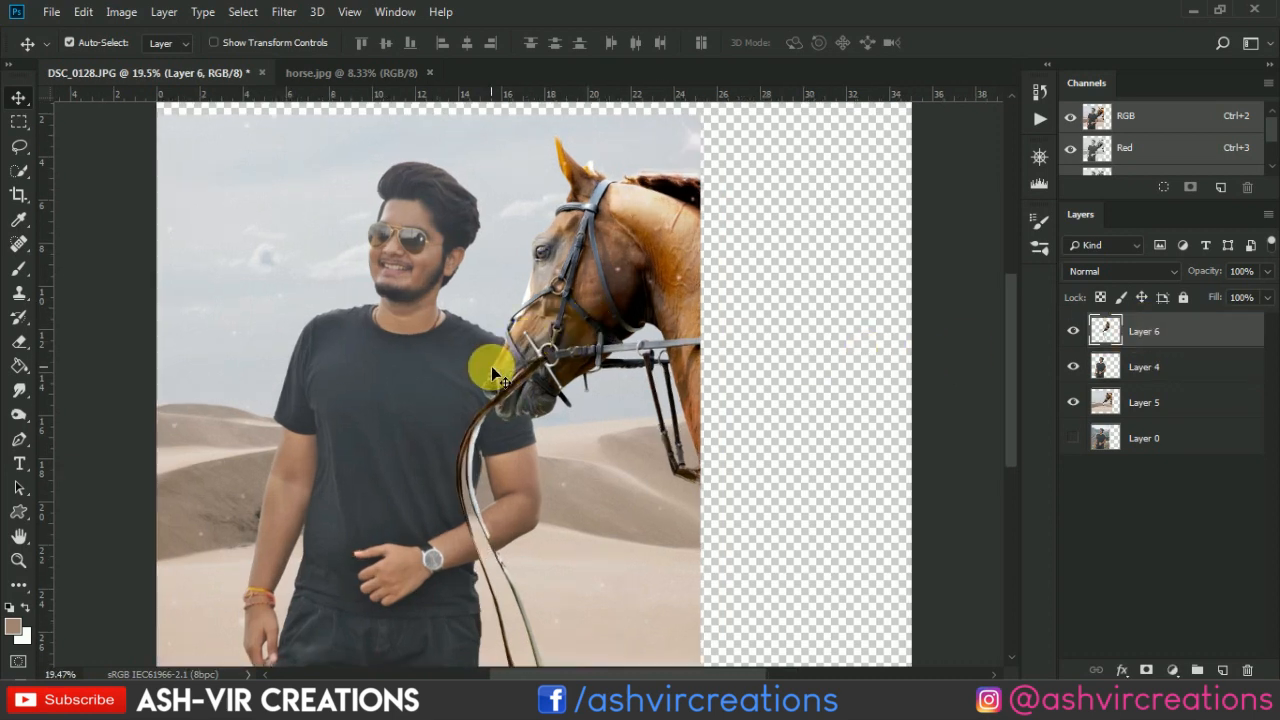
scroll(543, 360, "up", 6)
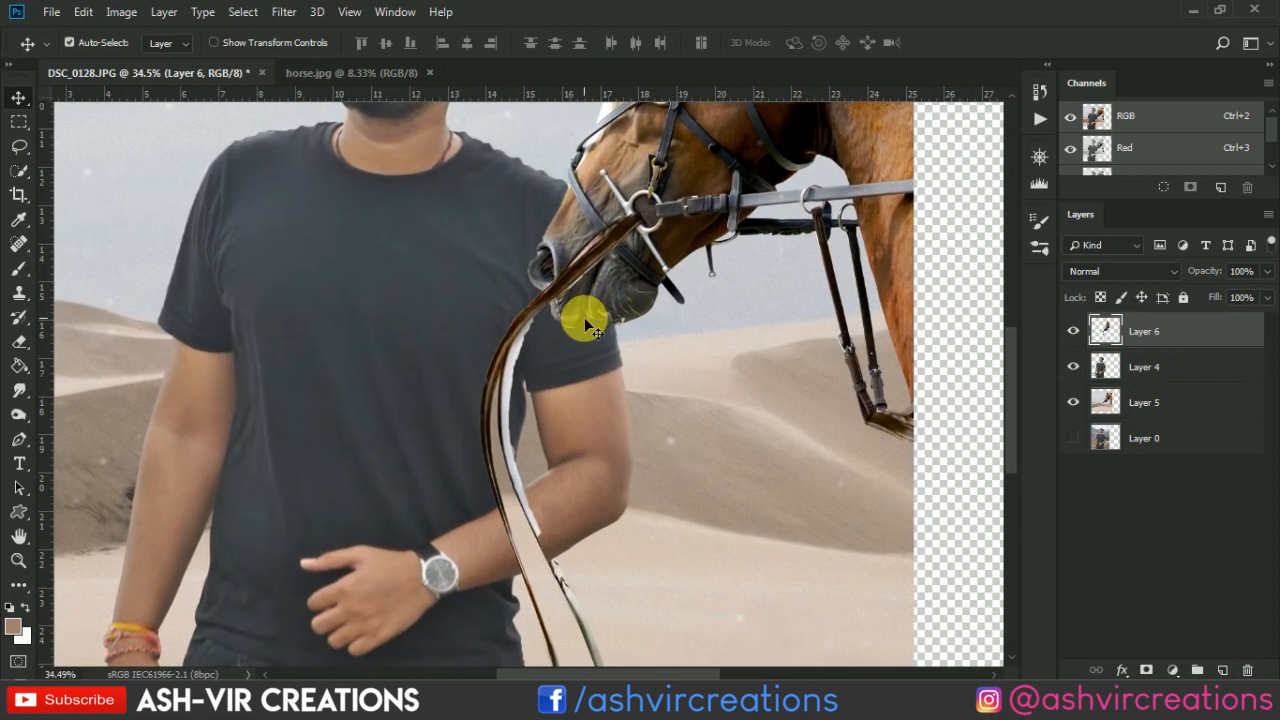
scroll(584, 317, "down", 5)
scroll(574, 361, "up", 4)
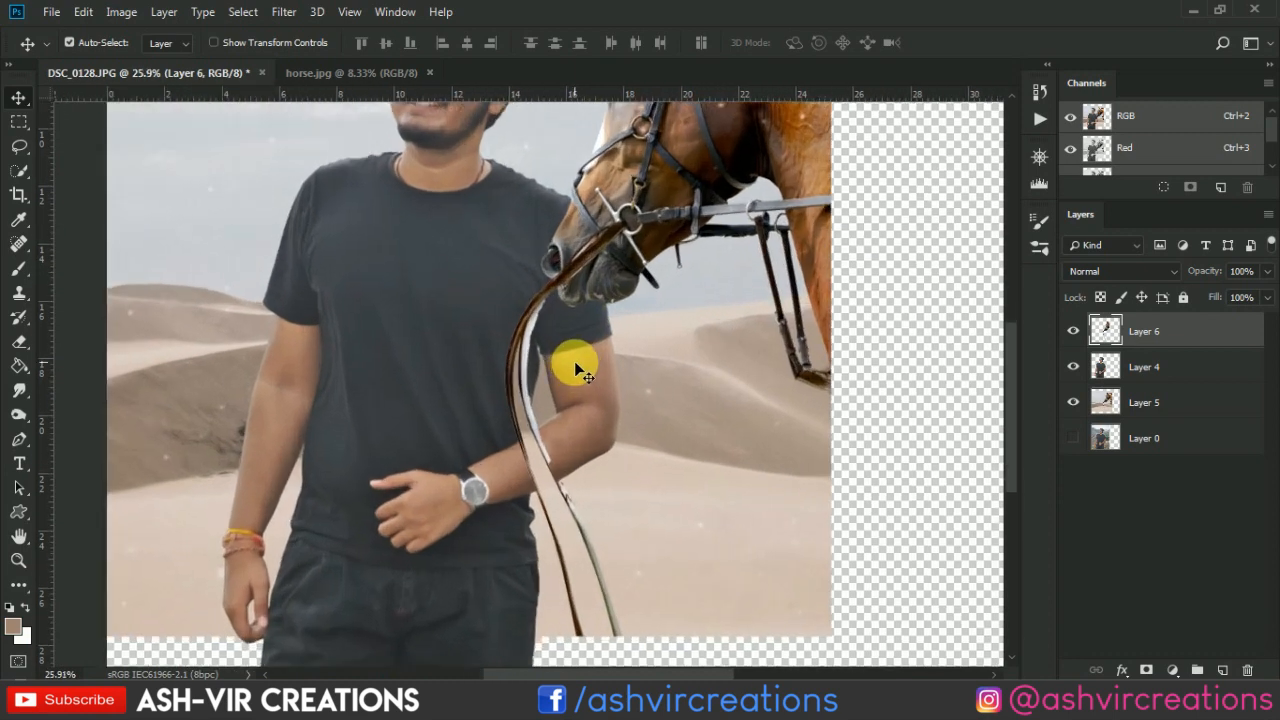
scroll(563, 363, "down", 3)
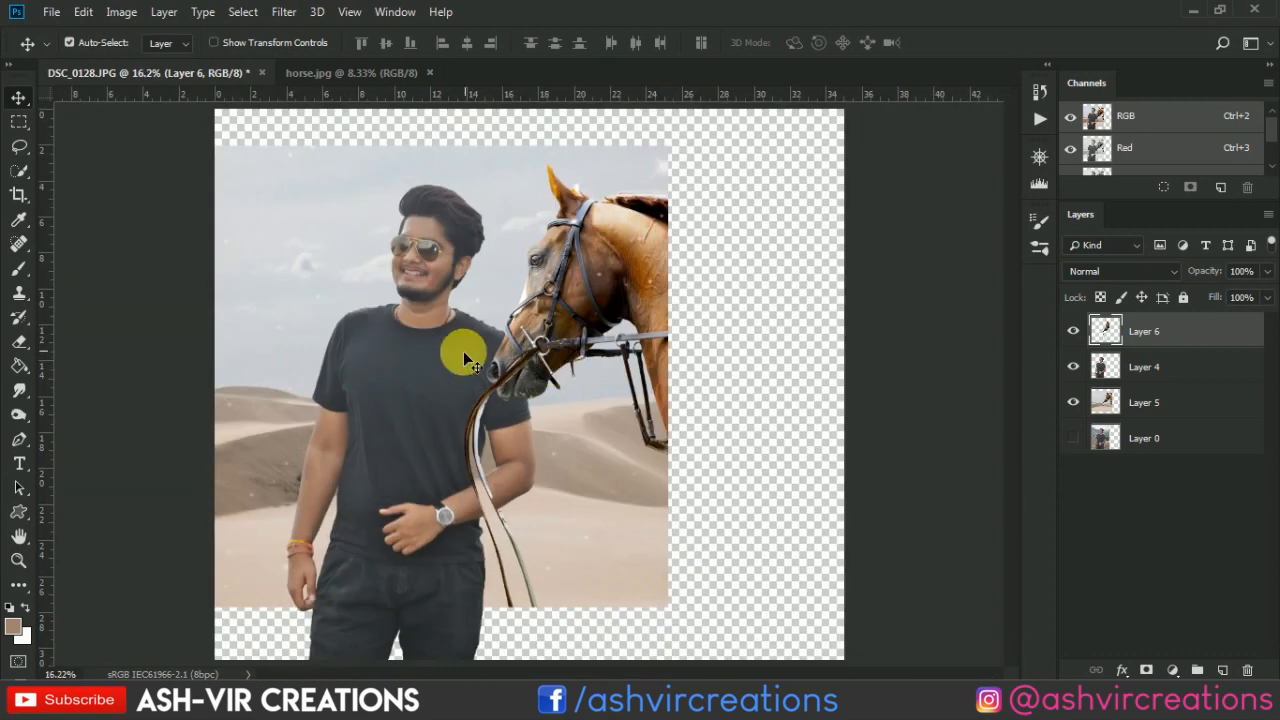
right_click(403, 343)
left_click(557, 252)
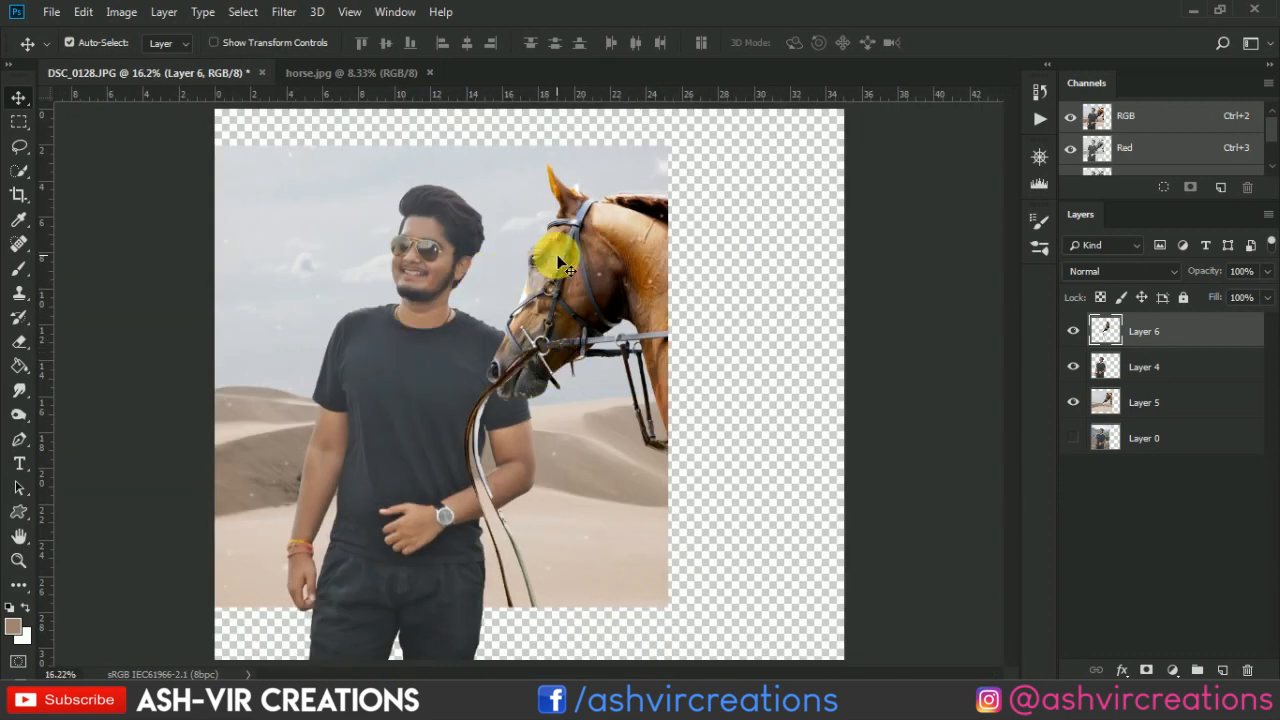
right_click(566, 266)
left_click(568, 267)
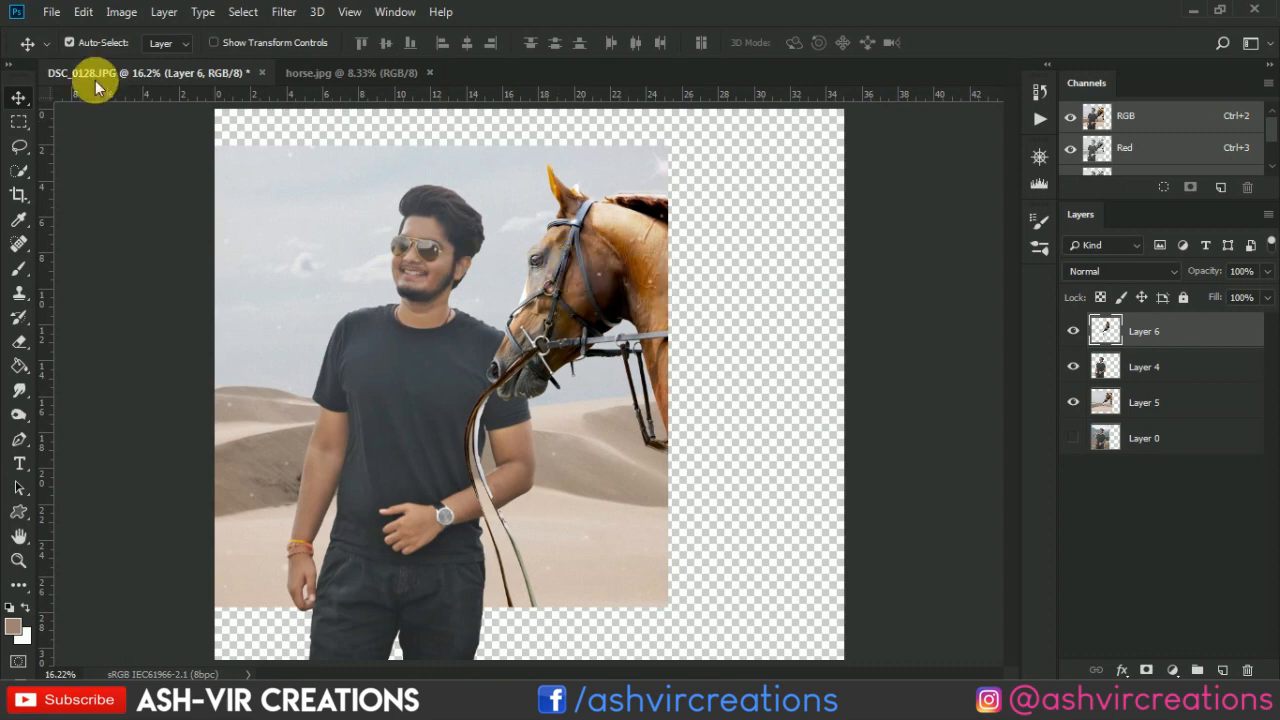
left_click(84, 14)
left_click(609, 14)
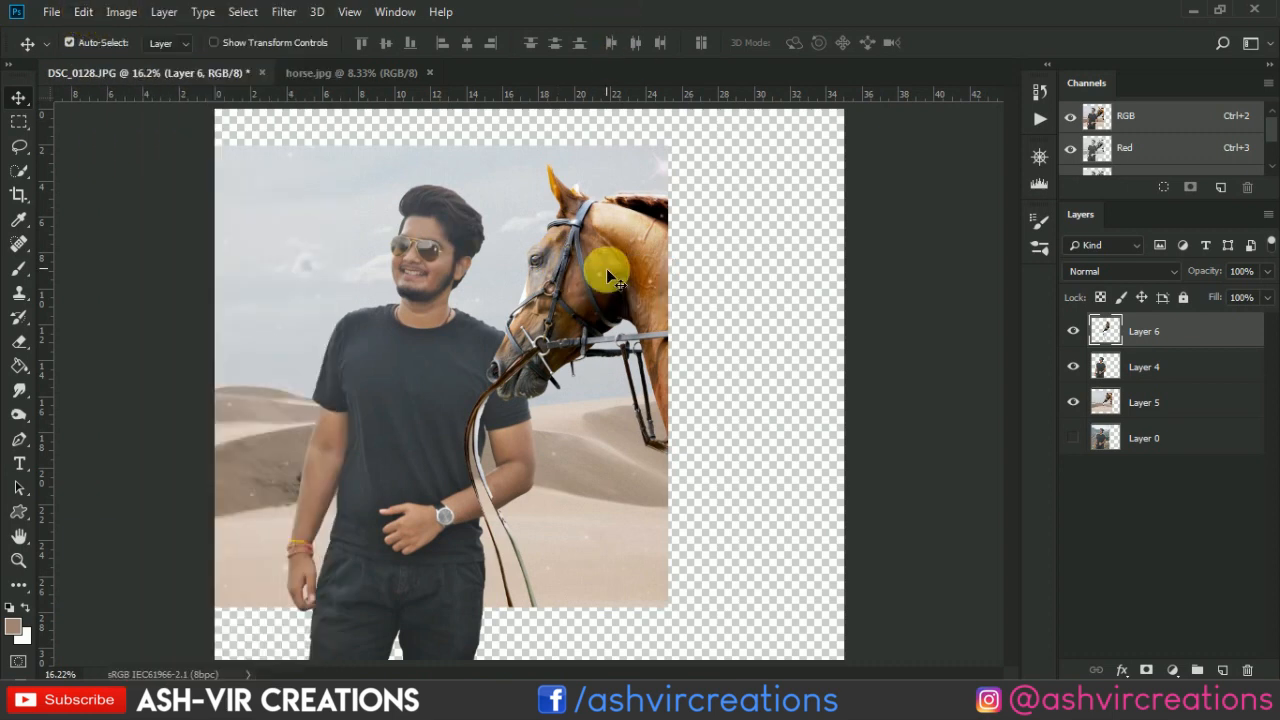
Free Transform Layers 5 and 6 together, scaling them to about 105% and shifting them up and slightly left
left_click(1138, 410, "ctrl")
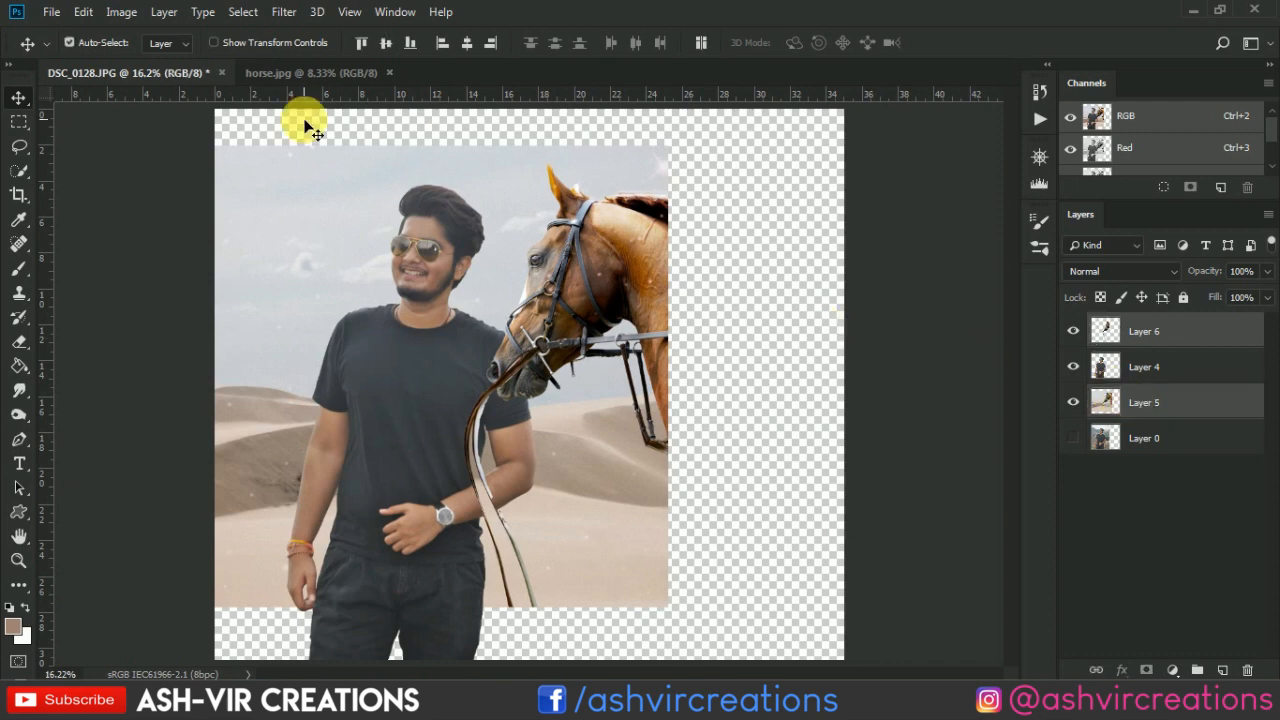
left_click(84, 14)
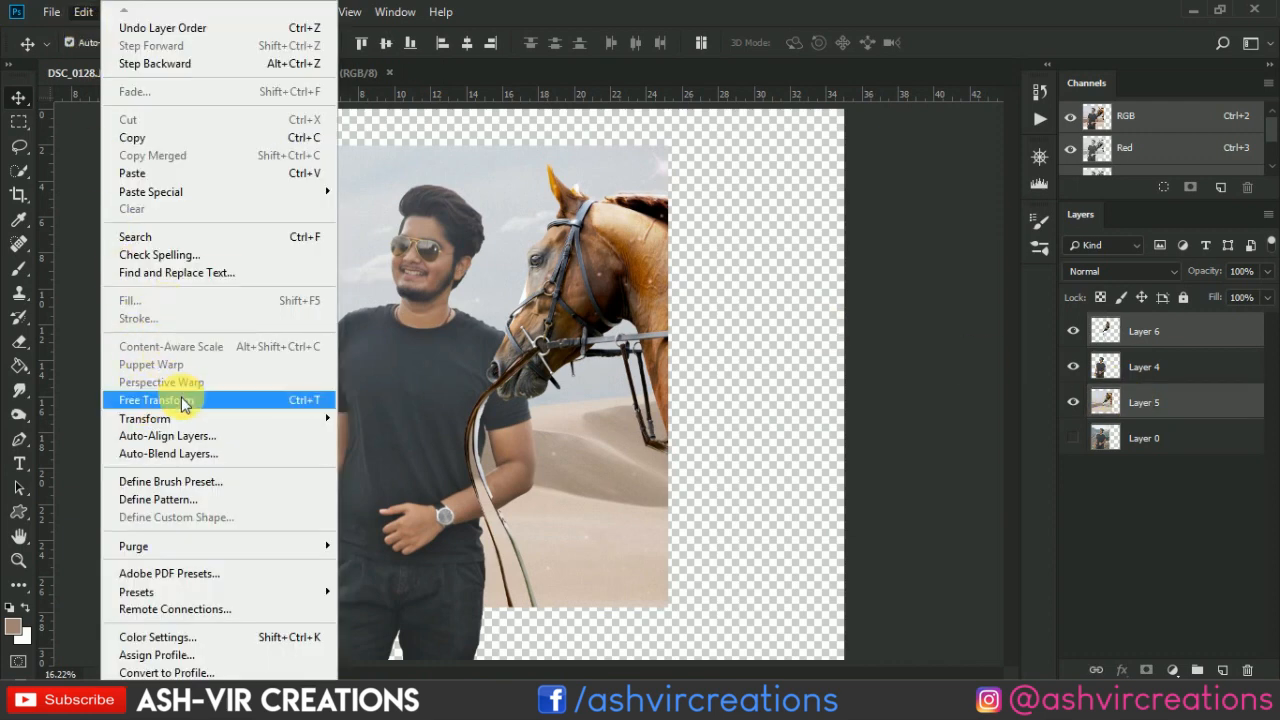
left_click(180, 400)
left_click_drag(677, 157, 643, 196)
left_click_drag(659, 186, 679, 134)
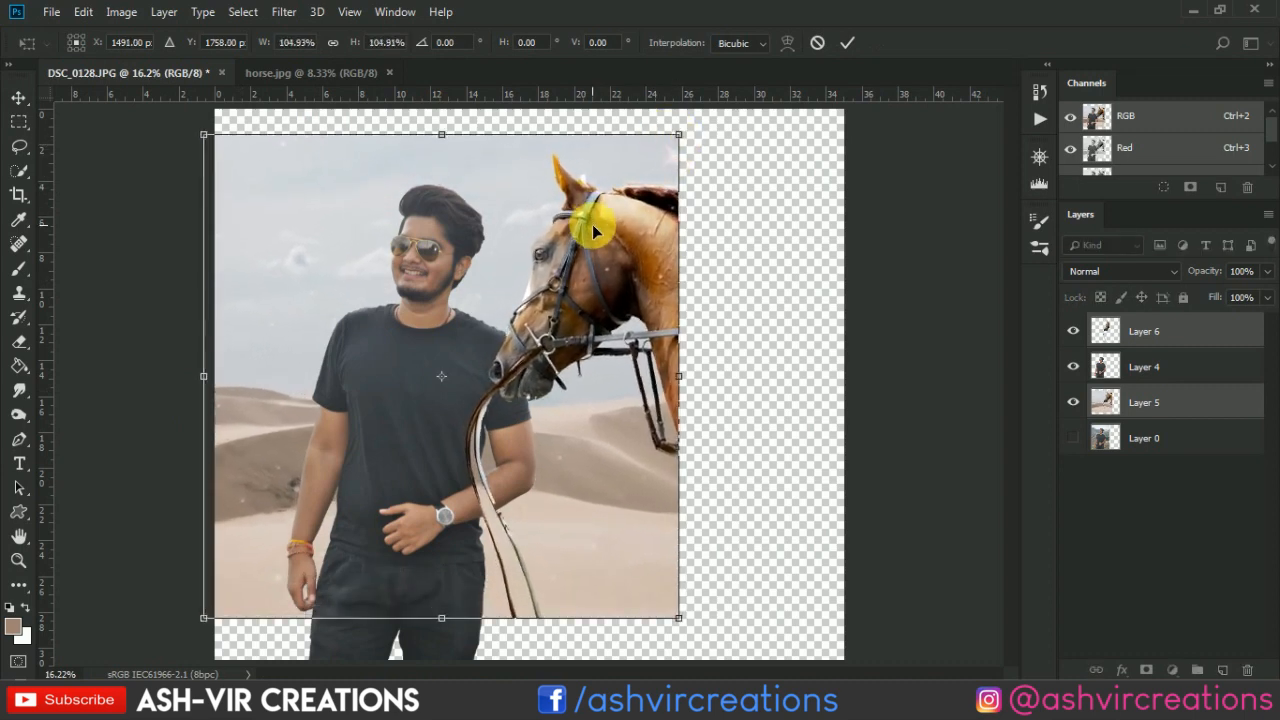
mouse_move(592, 231)
left_mouse_down()
mouse_move(611, 212)
mouse_move(596, 218)
left_mouse_up()
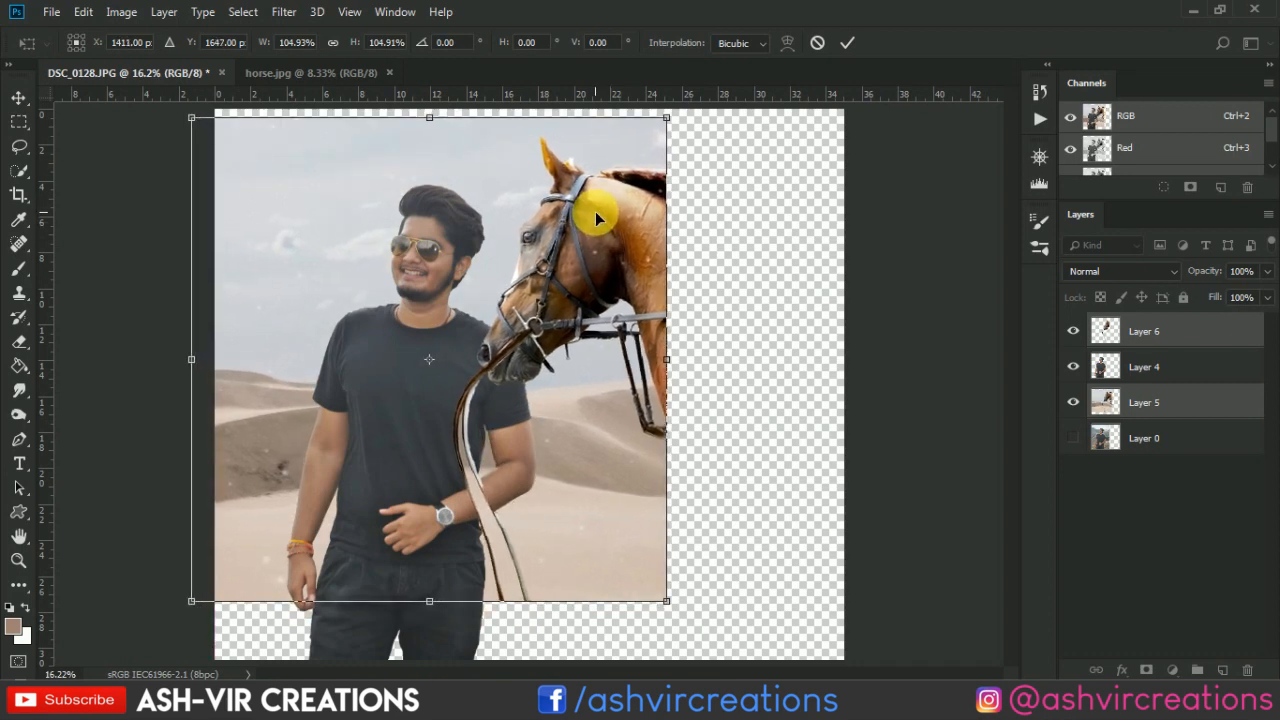
key("Return")
Select Layer 6 and toggle its visibility to compare the composite with and without the horse cutout
scroll(528, 325, "up", 3)
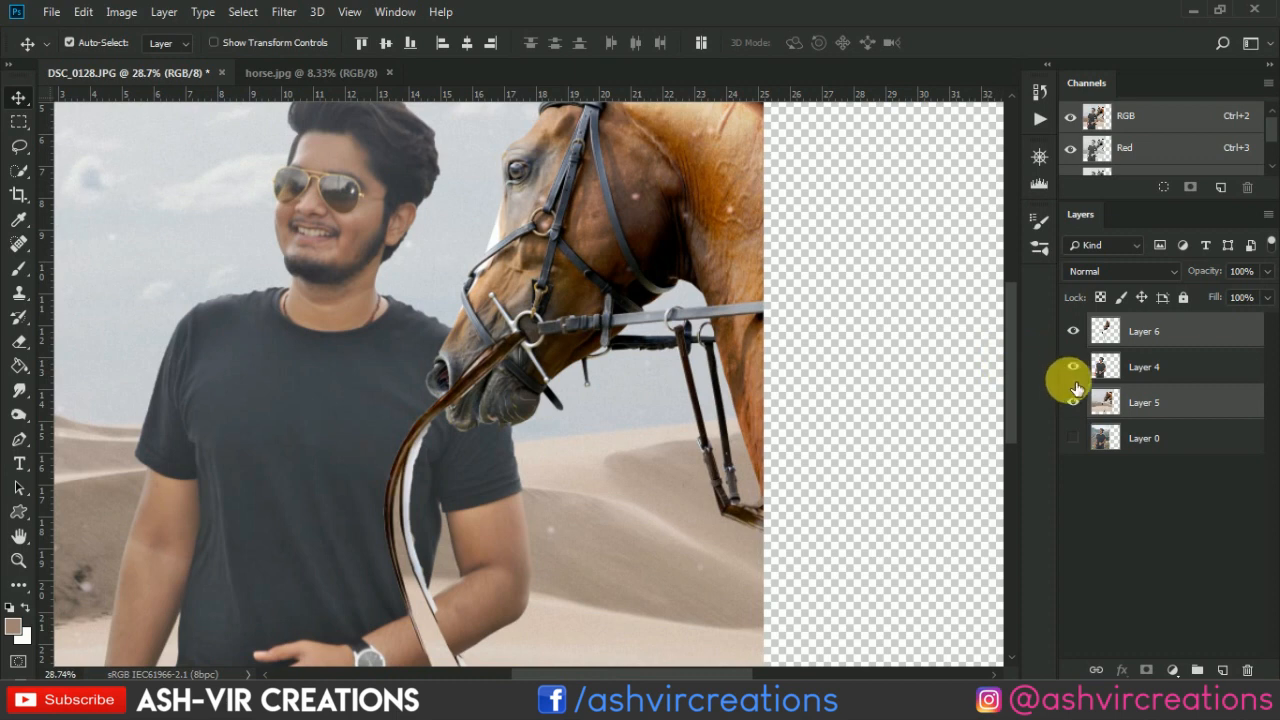
left_click(1074, 333)
left_click(1075, 334)
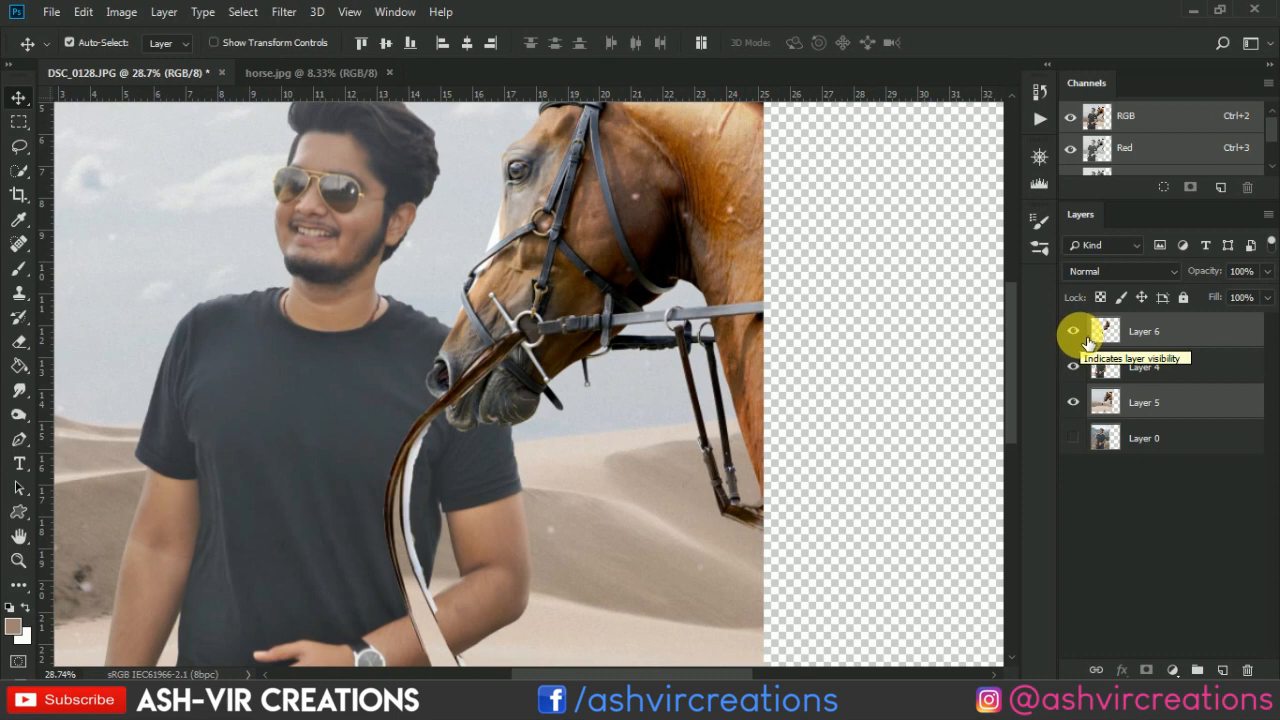
left_click(1100, 335)
scroll(478, 266, "down", 3)
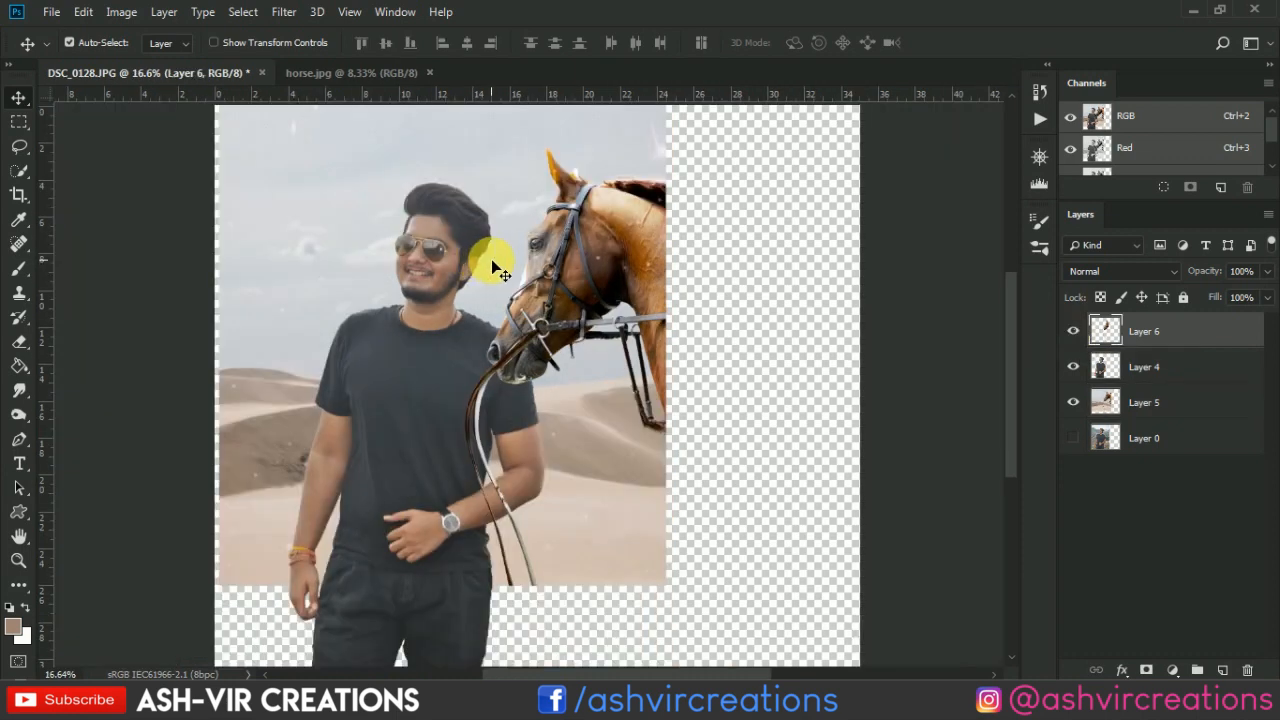
left_click(1076, 332)
left_click(1076, 332)
scroll(460, 335, "down", 1)
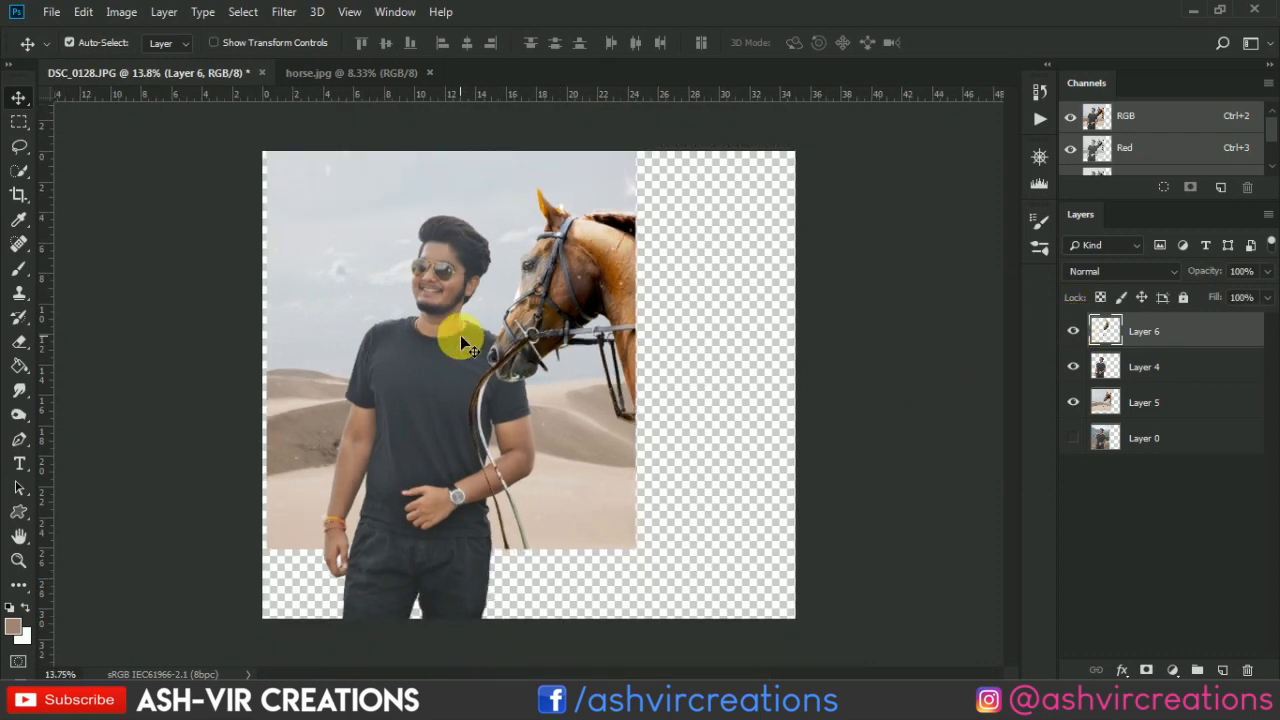
Duplicate the man's Layer 4 as Layer 4 copy and set the copy's blend mode to Soft Light
scroll(460, 335, "up", 1)
right_click(443, 352)
left_click(462, 366)
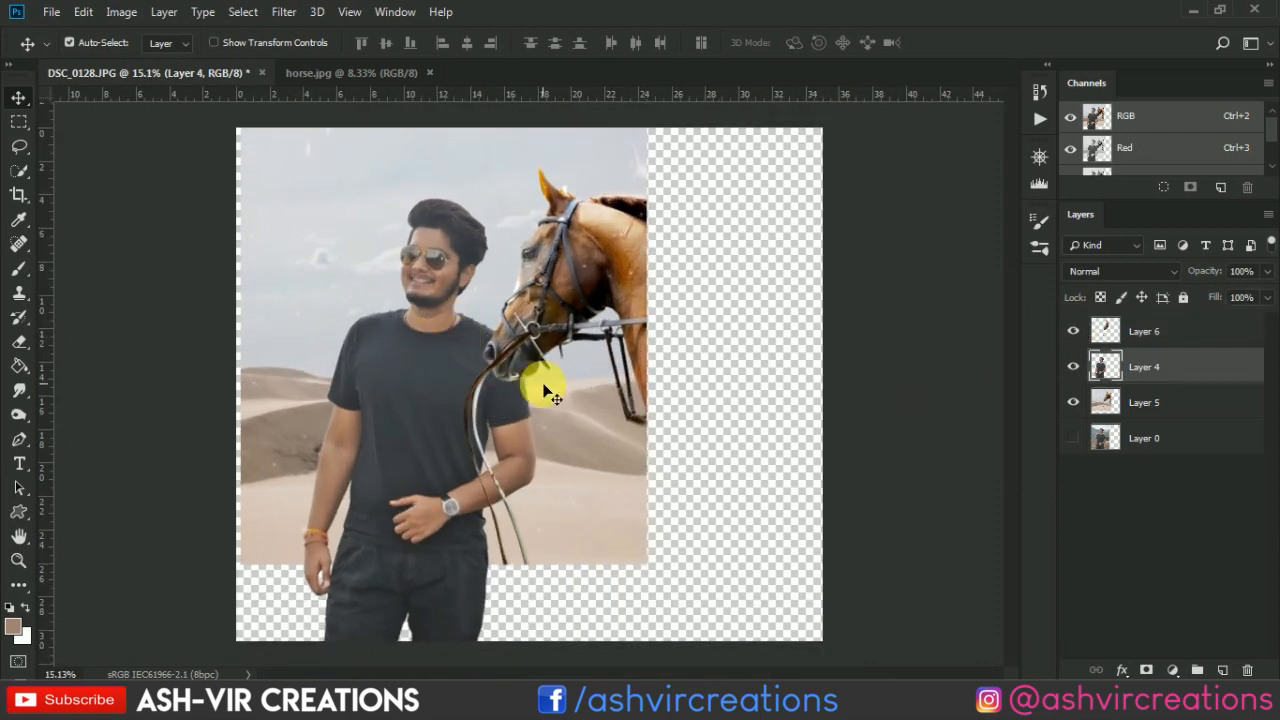
right_click(1158, 370)
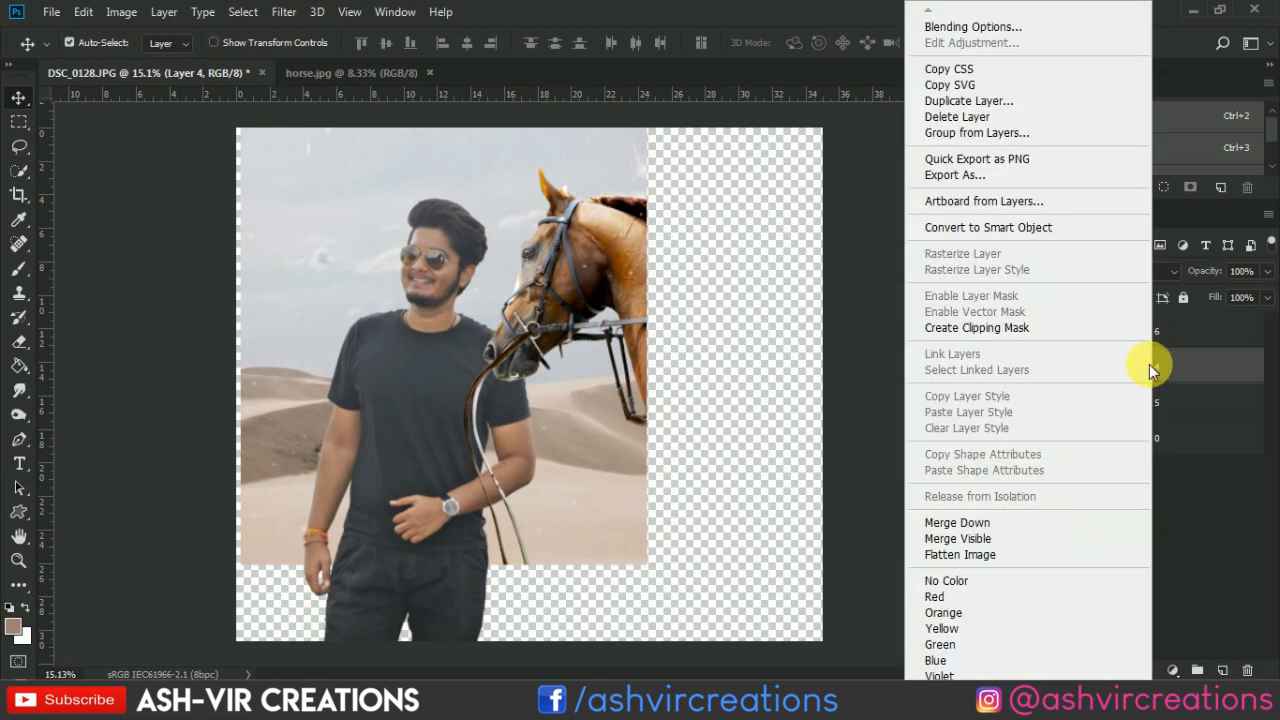
left_click(995, 104)
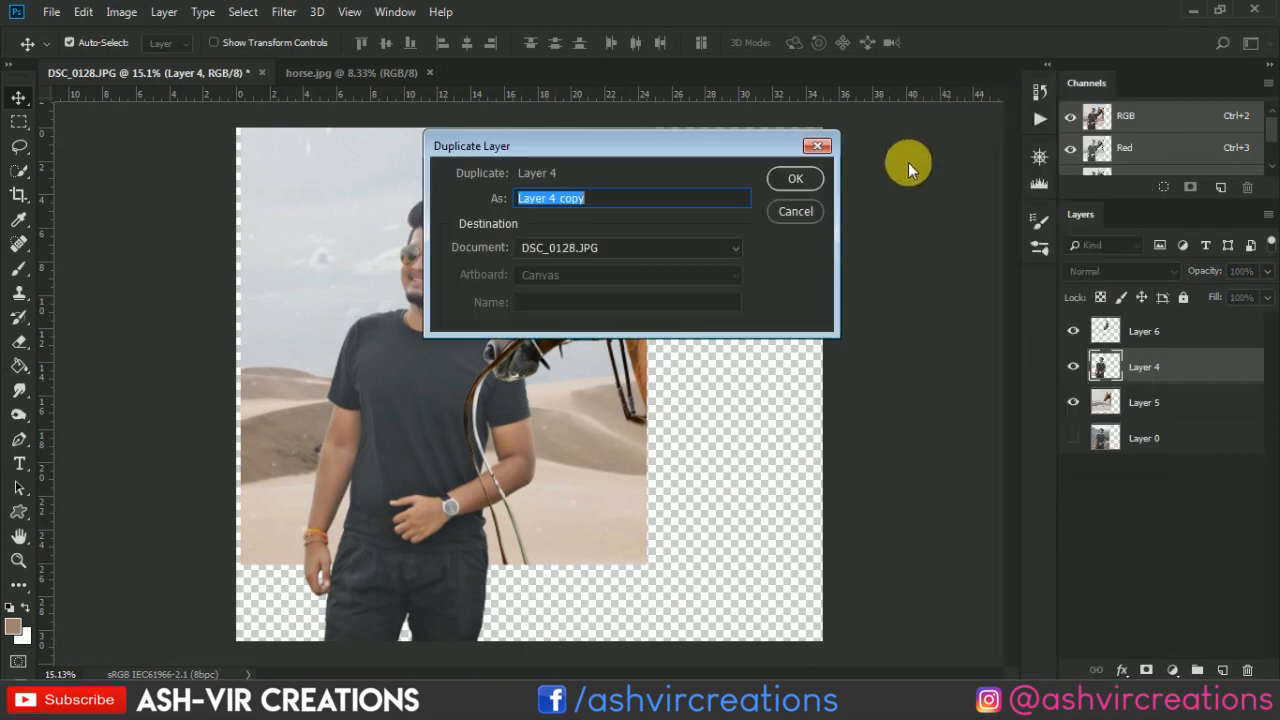
left_click(814, 172)
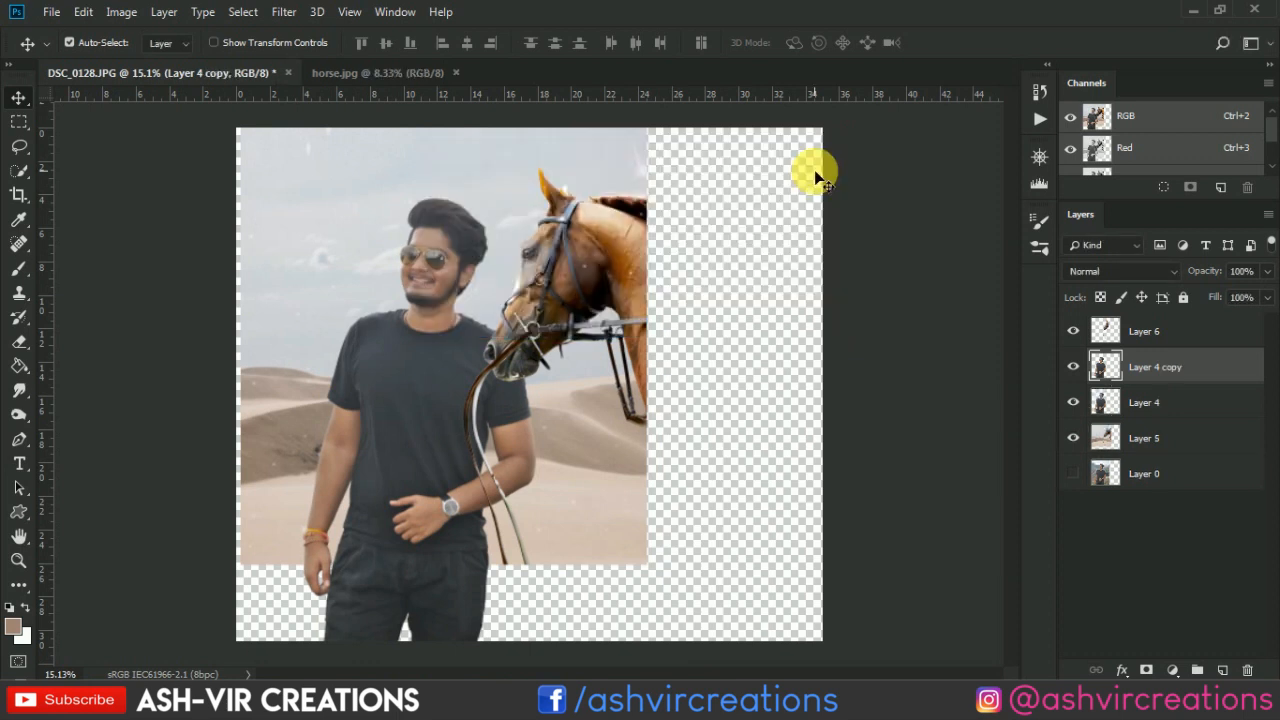
left_click(1118, 272)
left_click(1099, 235)
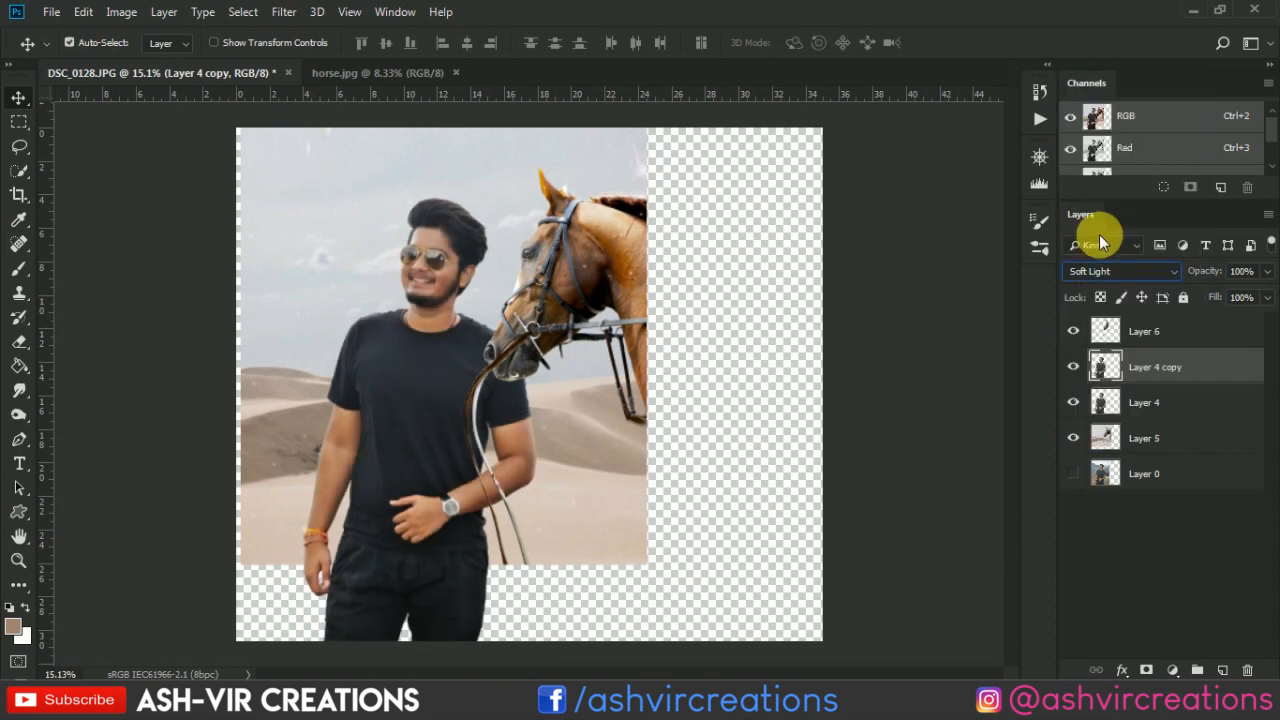
Toggle the visibility of Layer 4 copy to compare the man with and without the Soft Light effect
left_click(1075, 367)
left_click(1075, 367)
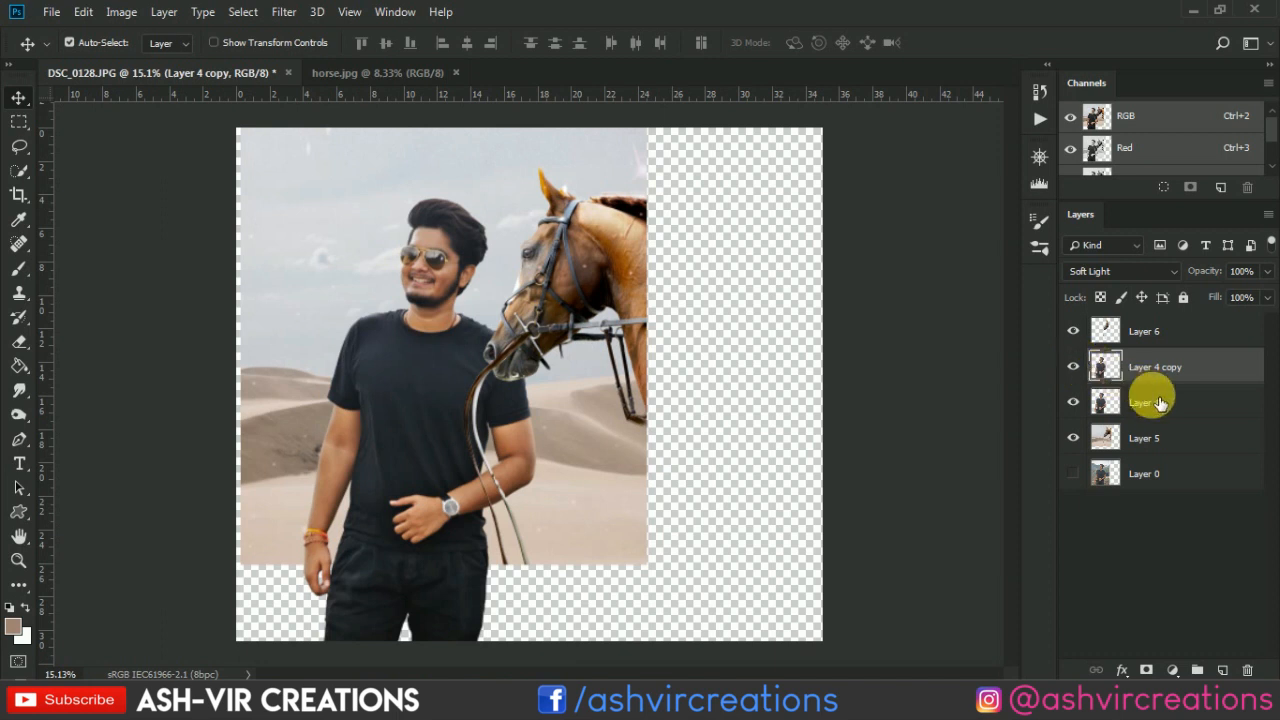
left_click(1086, 370)
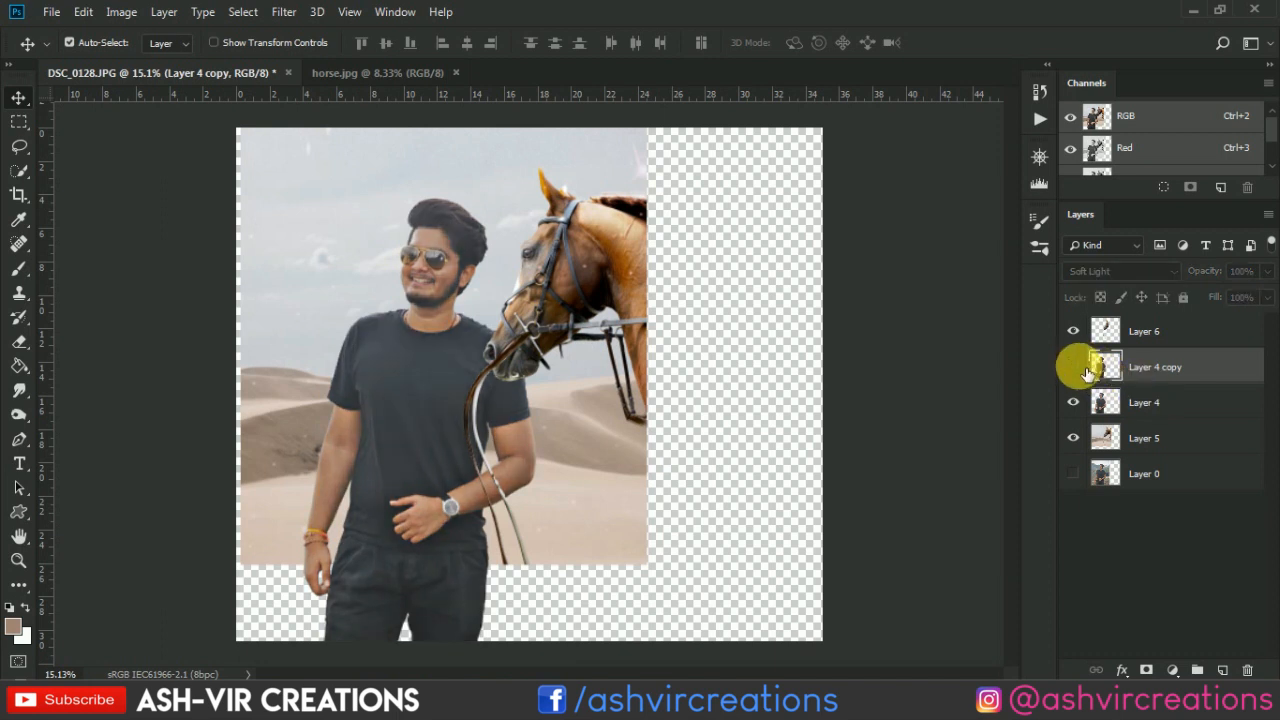
left_click(1086, 370)
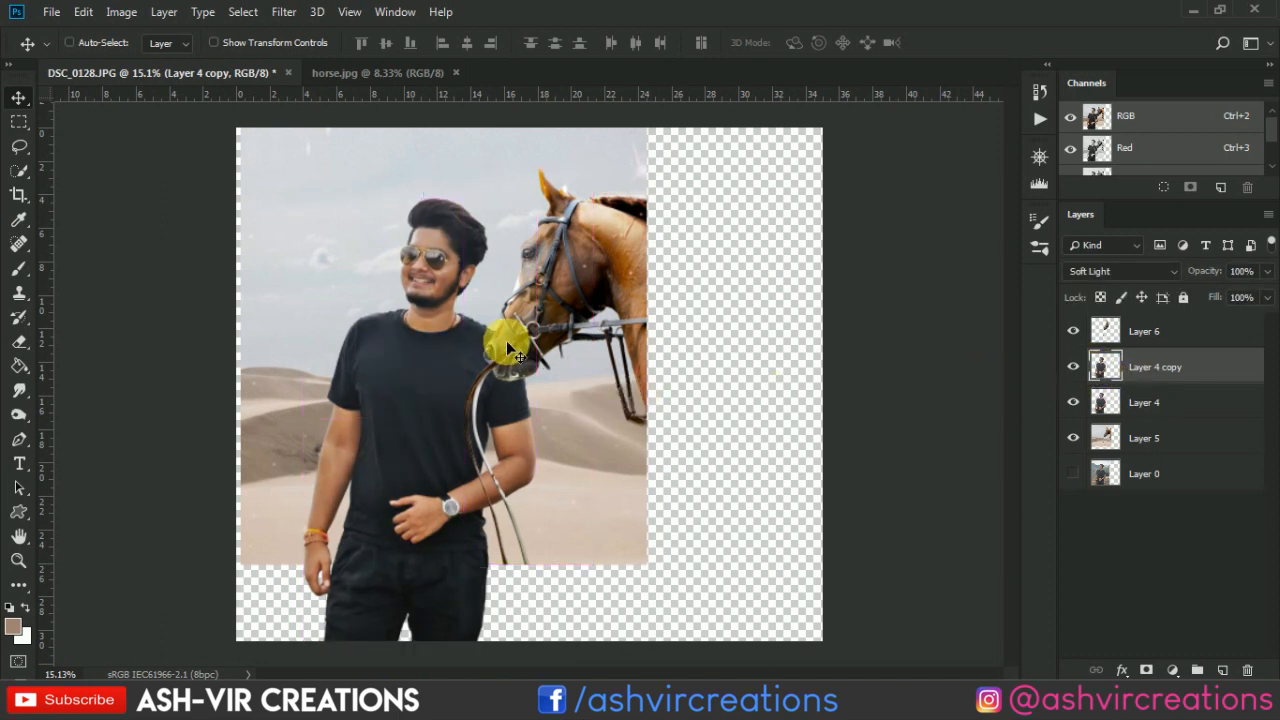
scroll(507, 346, "up", 1)
left_click(1073, 367)
left_click(1073, 367)
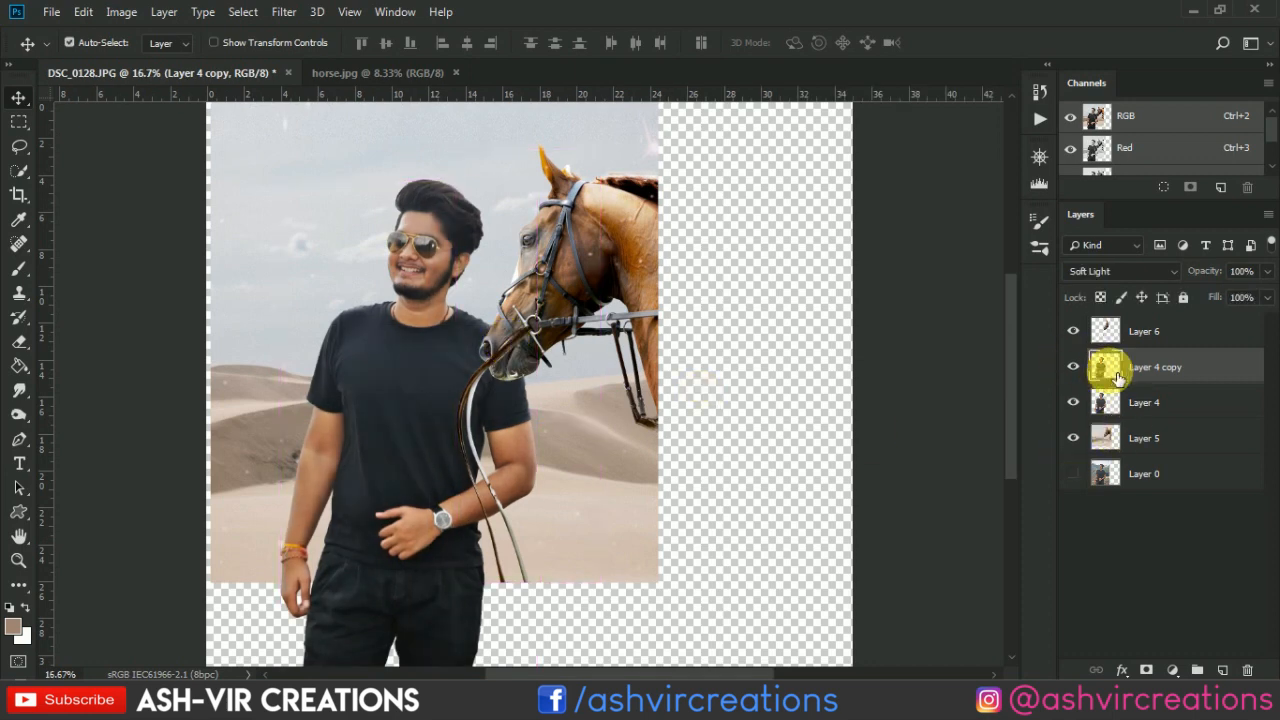
Merge Layer 4 copy and Layer 4 into one layer
left_click(1150, 406, "shift")
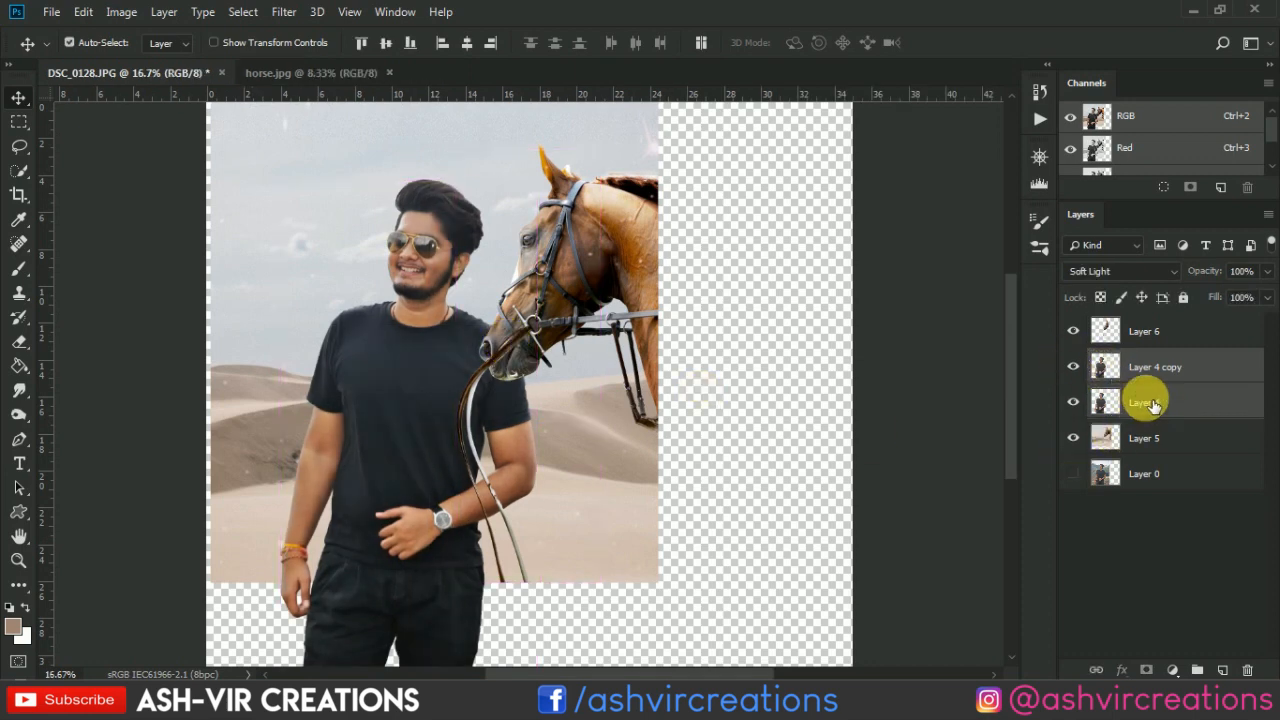
right_click(1152, 405)
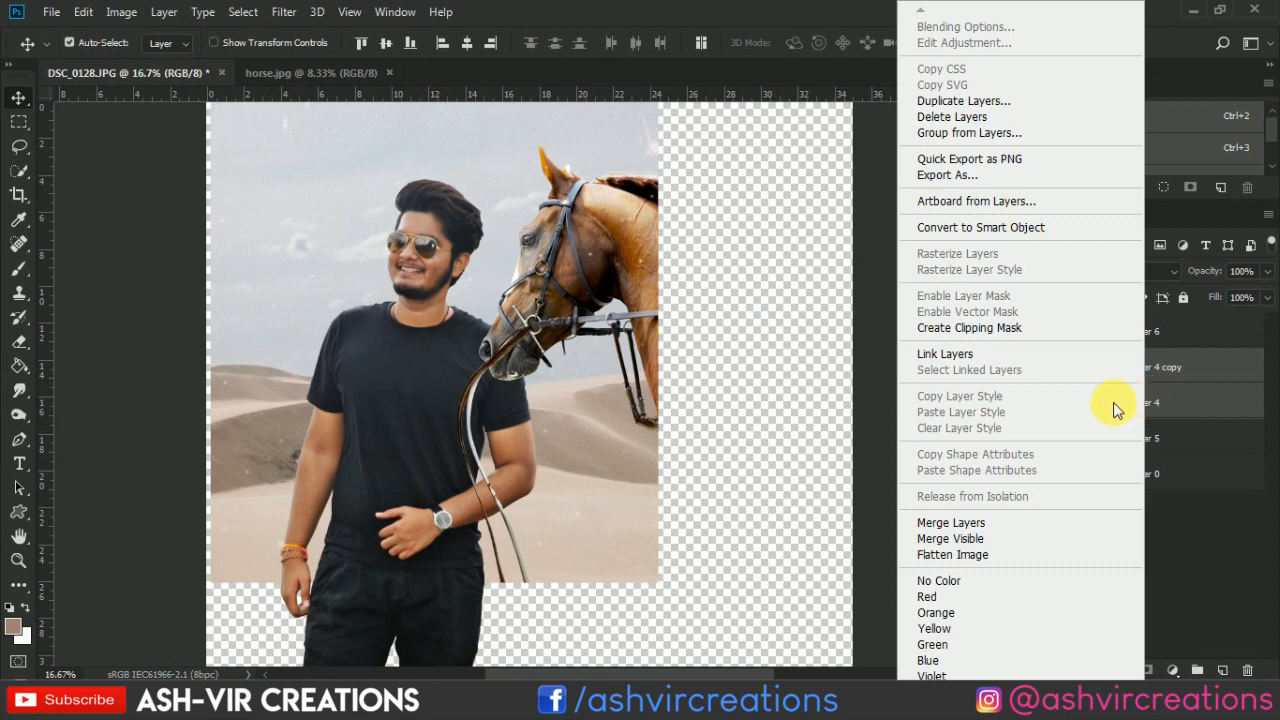
left_click(985, 523)
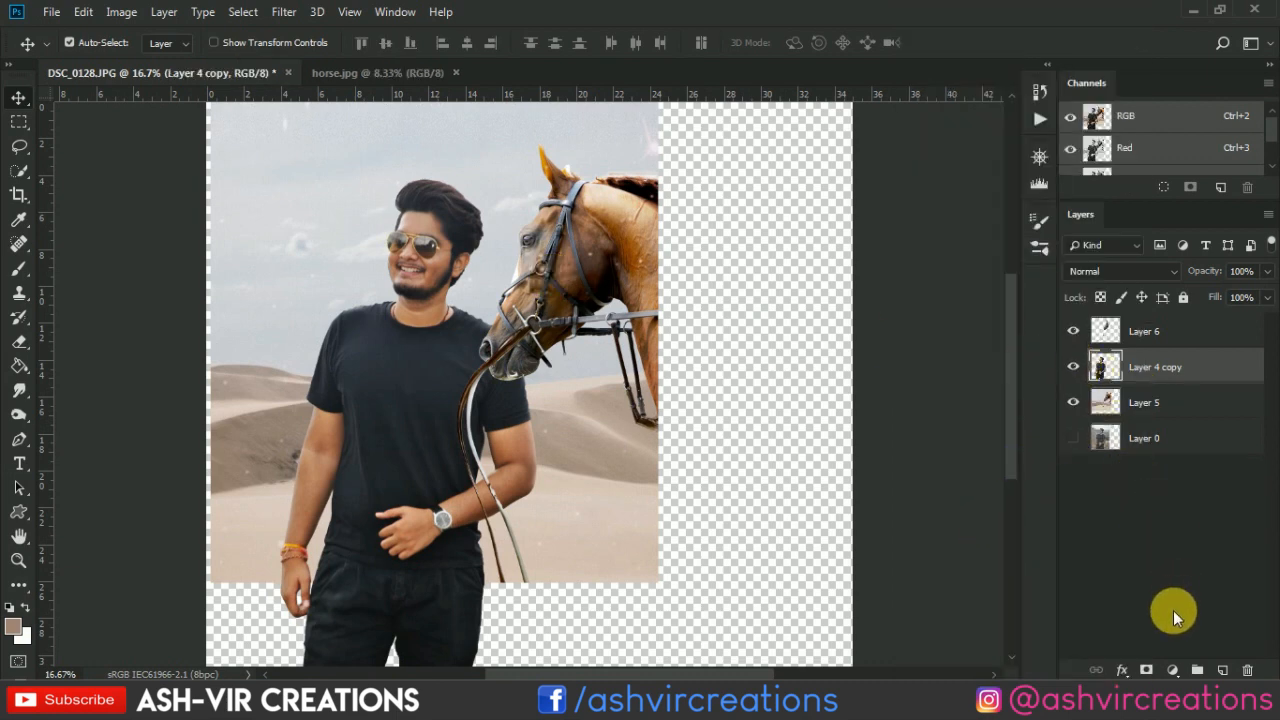
Add a Levels adjustment clipped to Layer 4 copy, set the shadow input to 5 and lower the highlight input
left_click(1173, 670)
left_click(1166, 420)
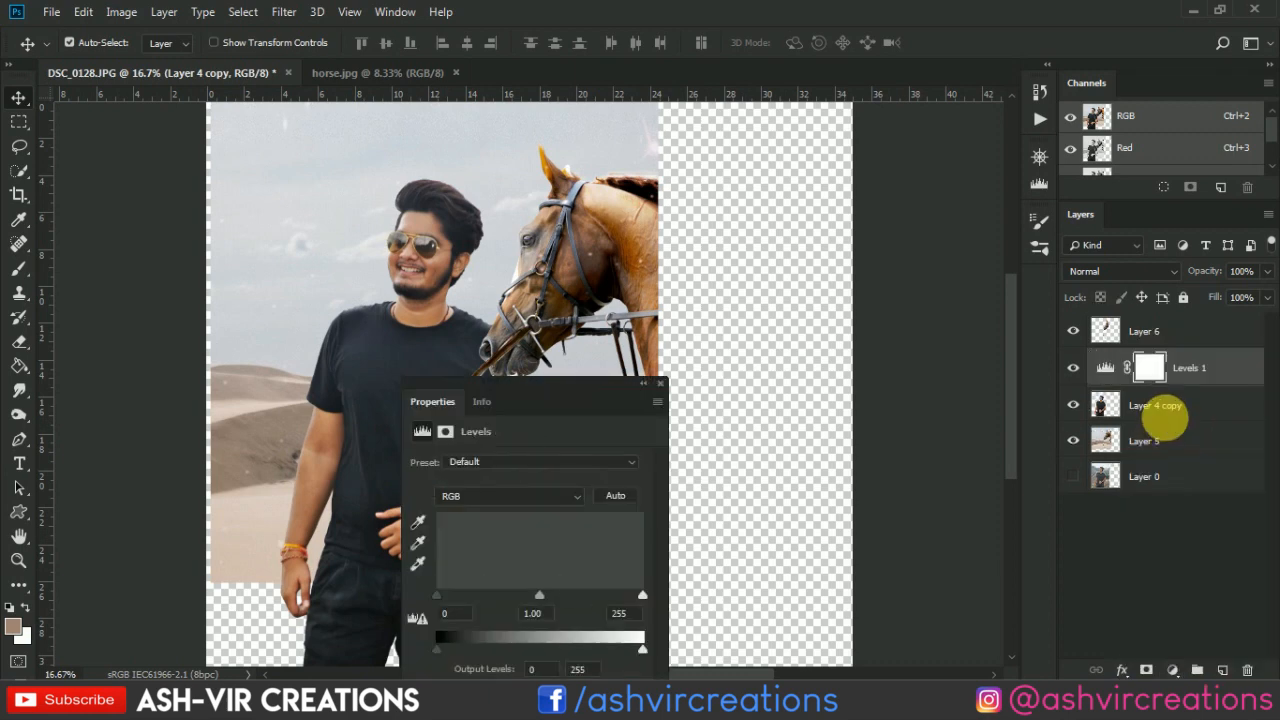
left_click_drag(586, 384, 802, 200)
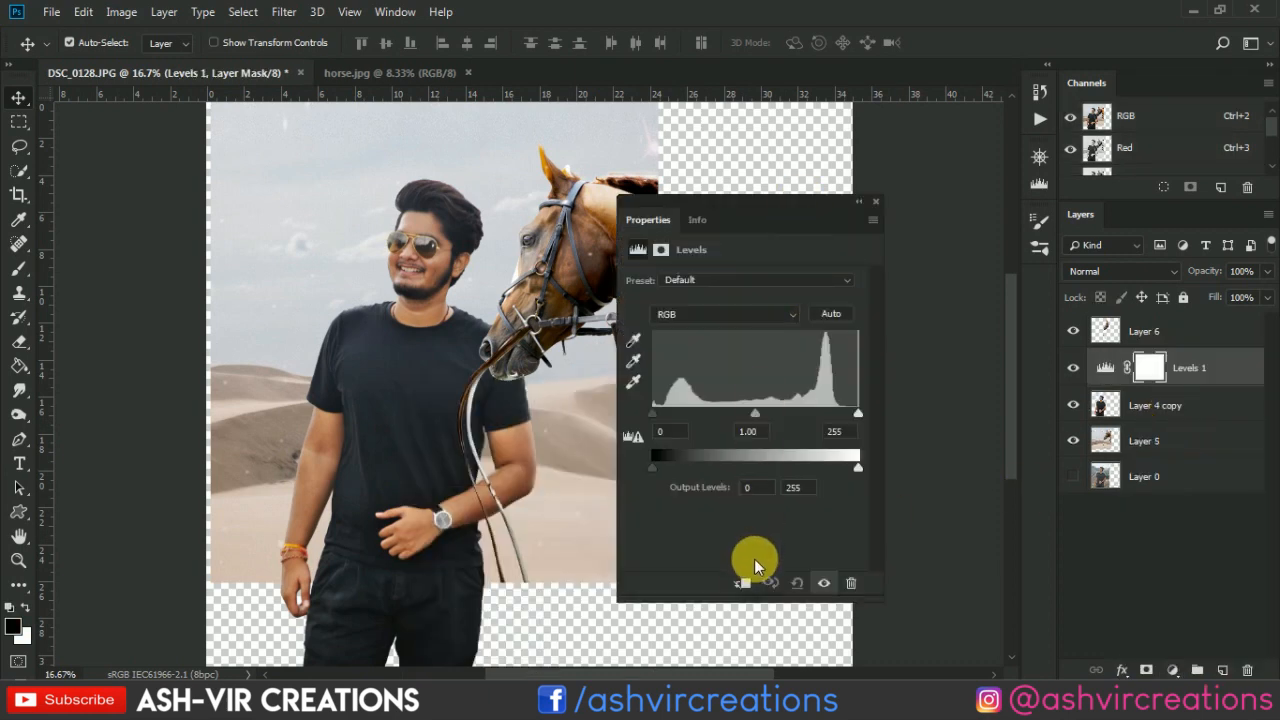
left_click(742, 582)
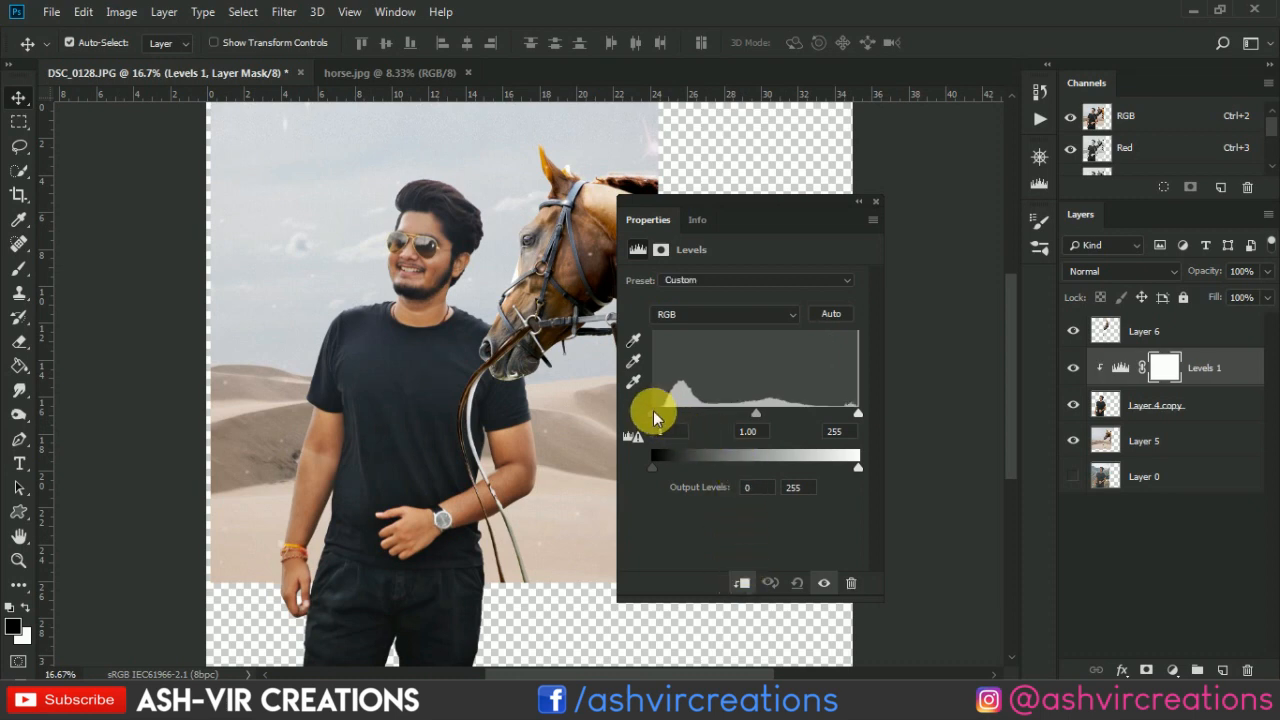
mouse_move(658, 418)
left_mouse_down()
mouse_move(670, 416)
mouse_move(656, 416)
left_mouse_up()
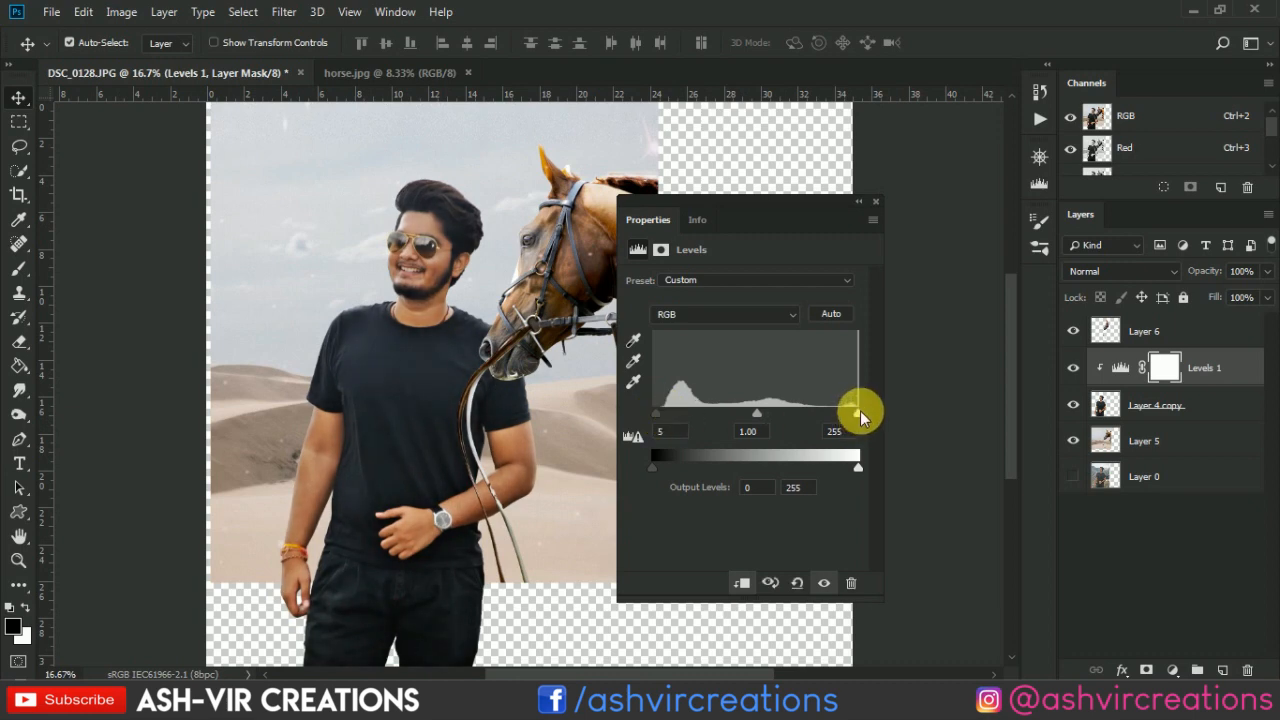
left_click_drag(845, 413, 838, 415)
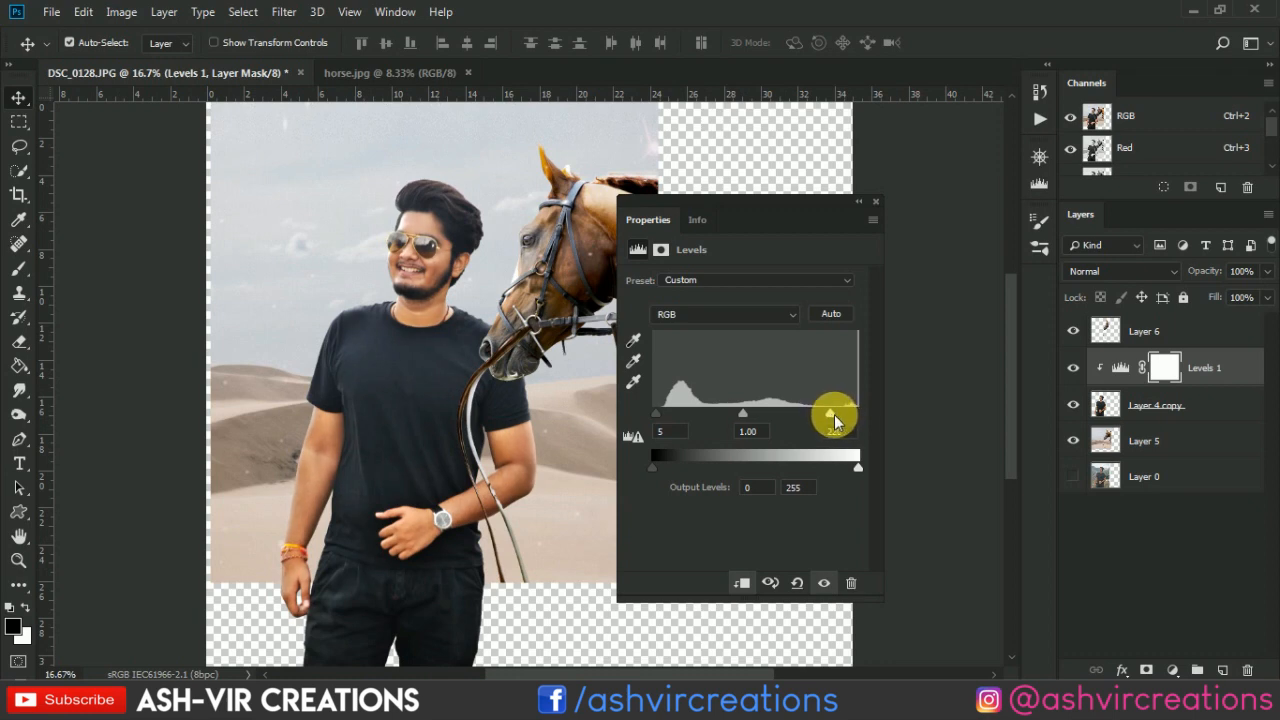
left_click(871, 203)
Toggle the visibility of the Levels 1 adjustment to compare the man with and without it
left_click(1070, 368)
left_click(1070, 368)
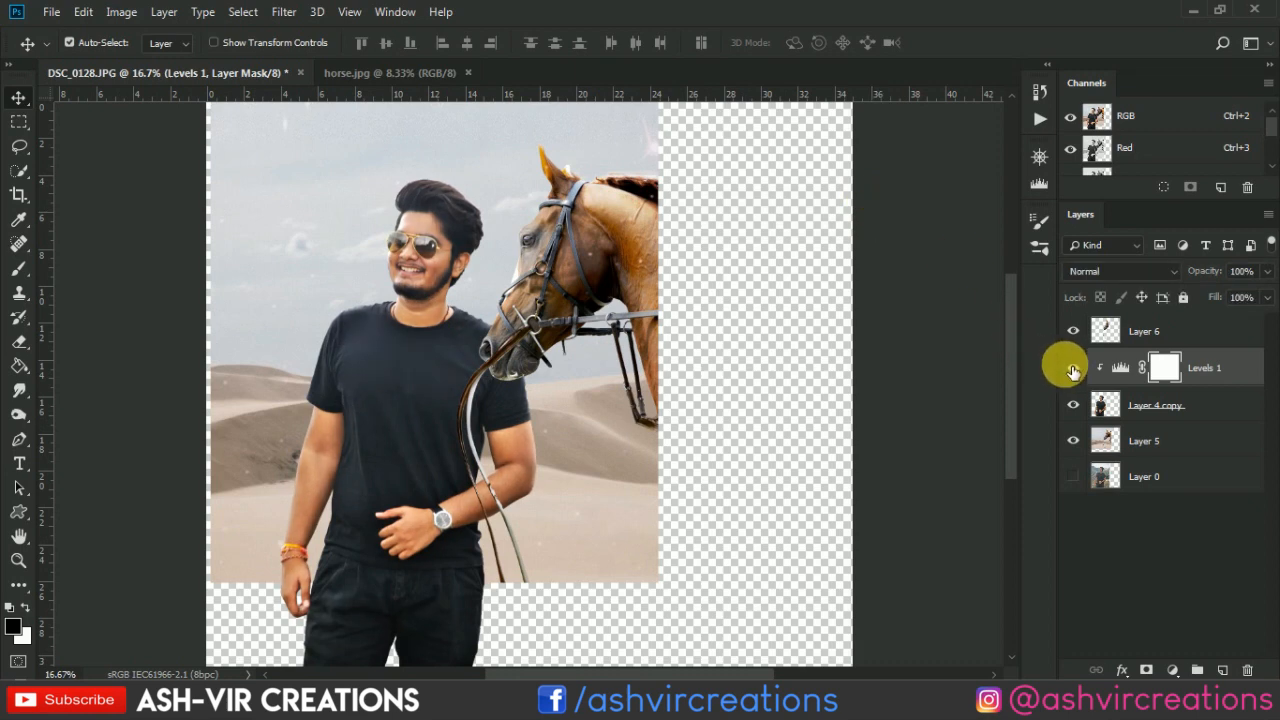
left_click(1070, 368)
left_click(1072, 368)
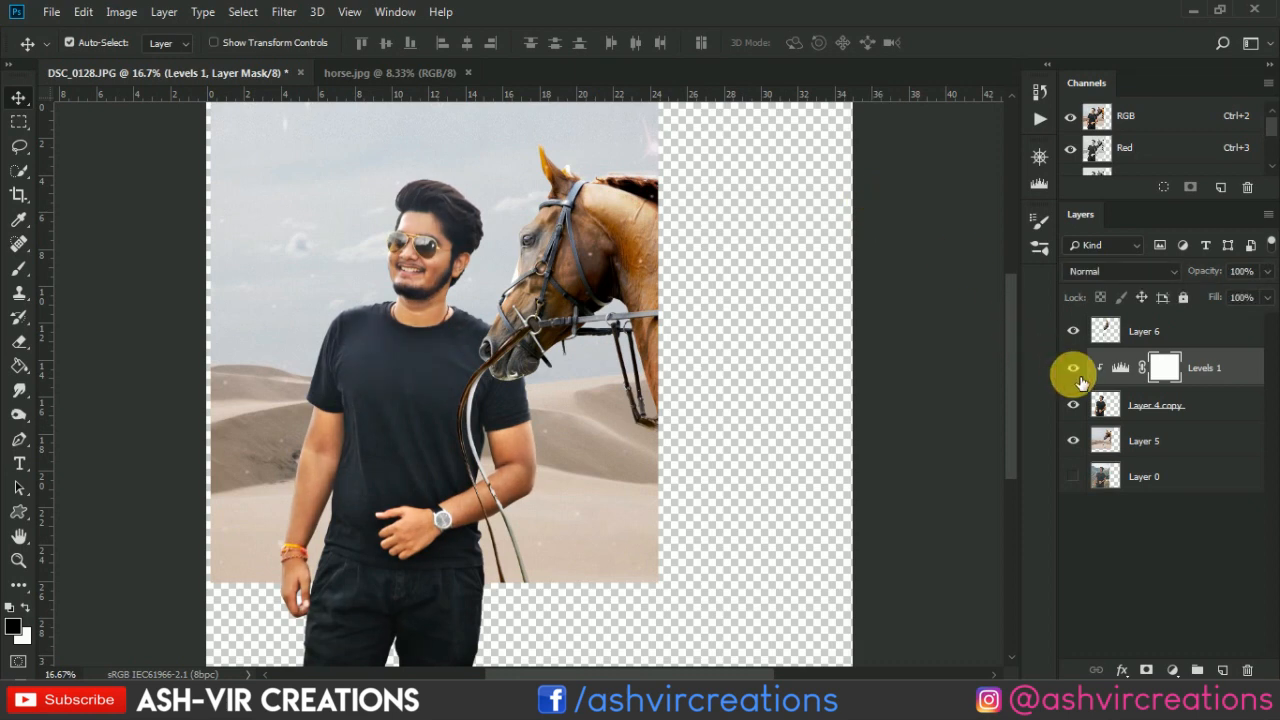
Merge the Levels 1 adjustment and Layer 4 copy into one layer
left_click(1185, 413)
right_click(1180, 405)
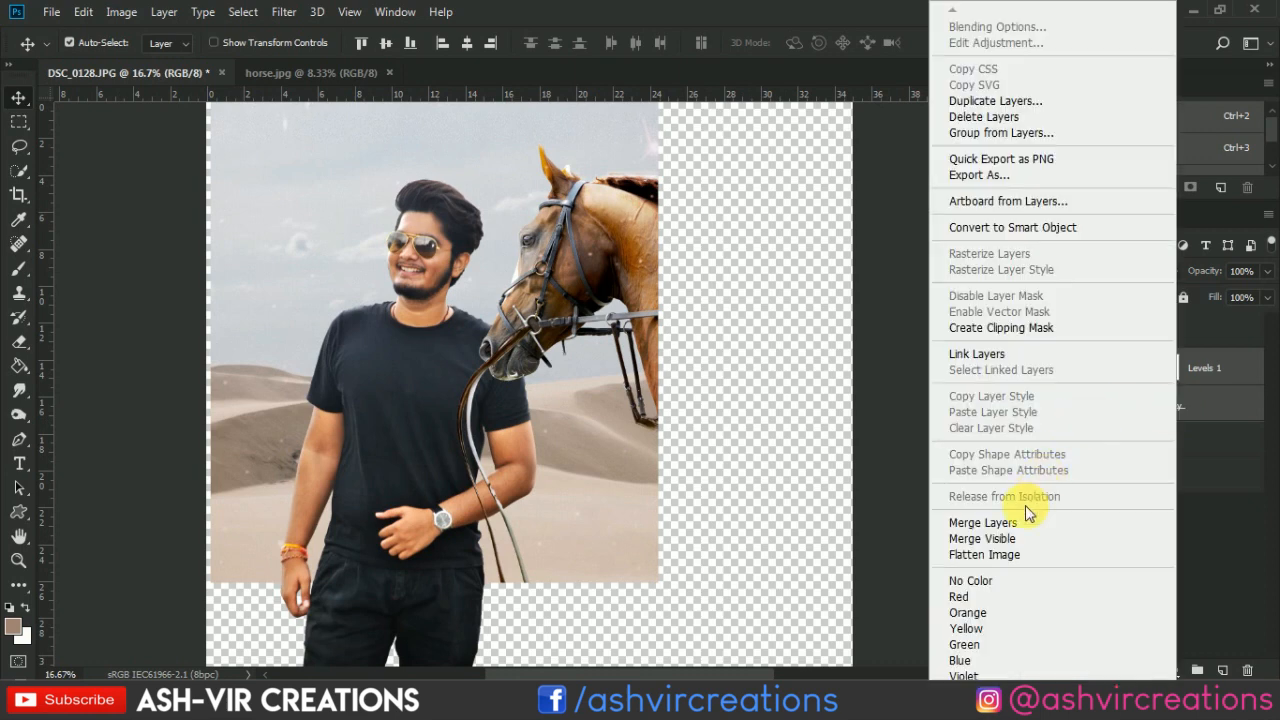
left_click(1014, 524)
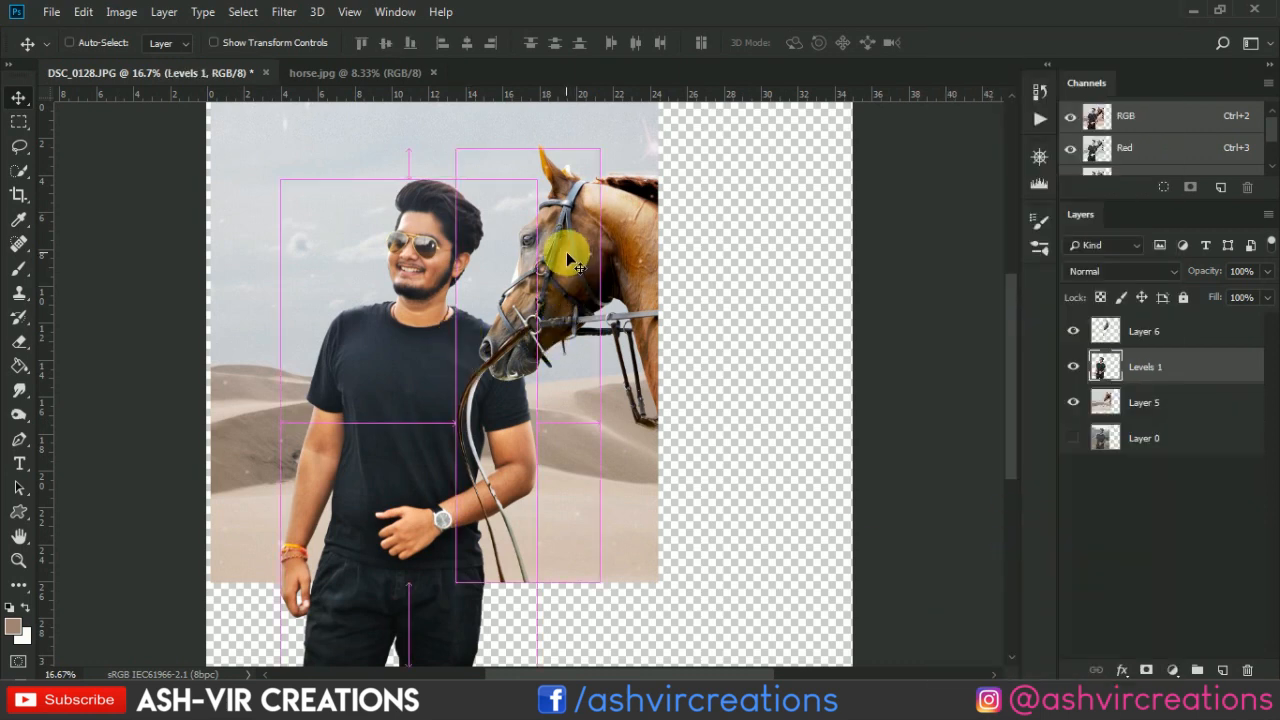
Select Layer 6 and set up the Blur tool with the Soft Round brush at 127 px
scroll(566, 251, "up", 1)
scroll(566, 251, "down", 1)
scroll(566, 251, "up", 1)
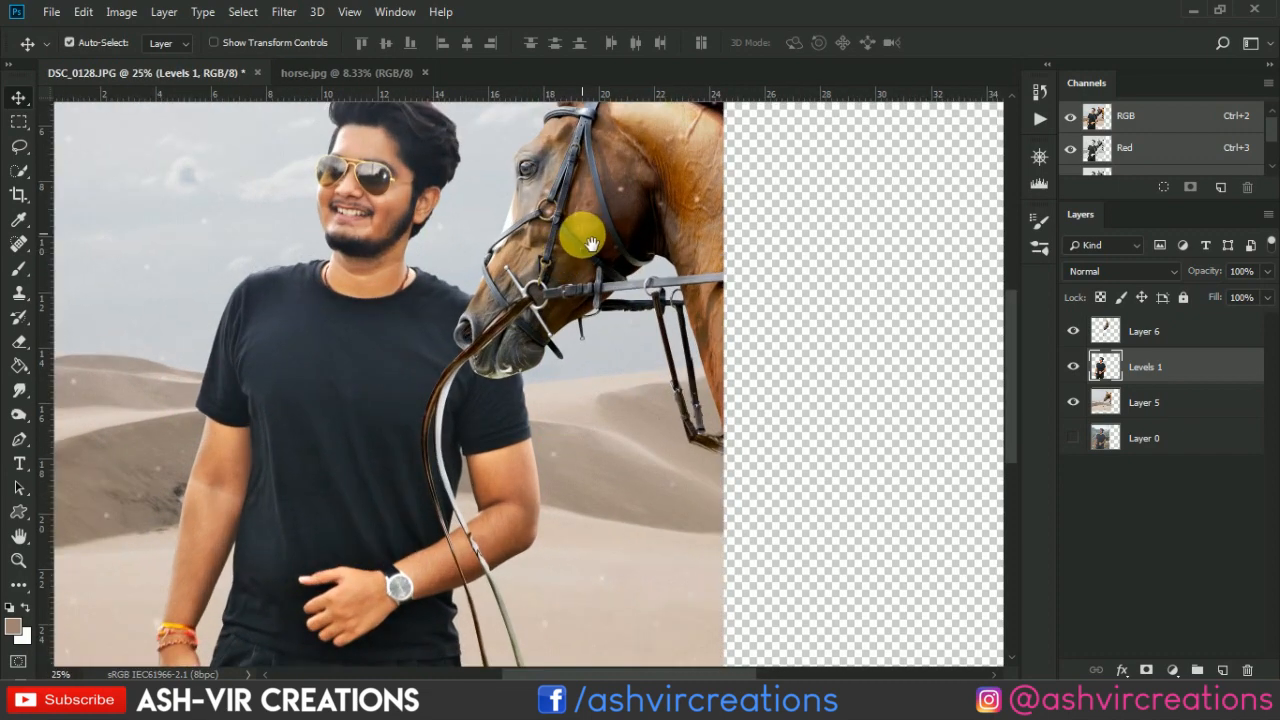
left_click_drag(571, 251, 614, 323)
left_click(1145, 335)
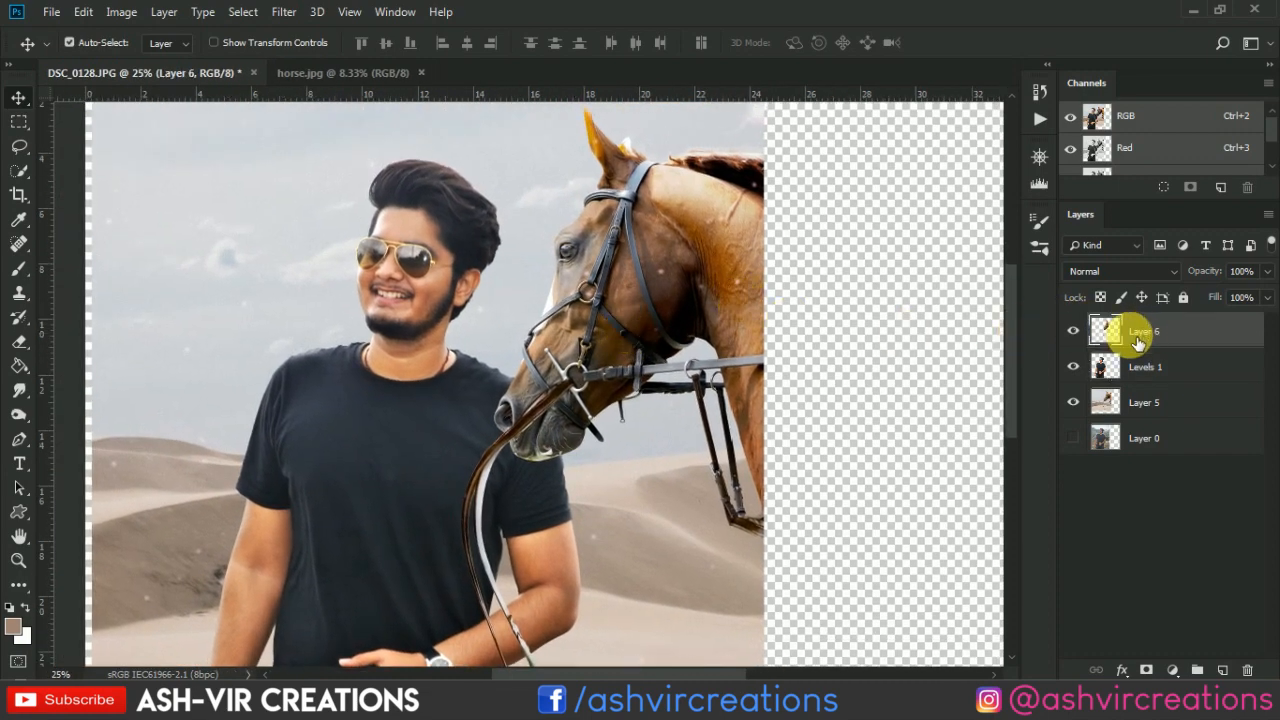
left_click_drag(589, 313, 564, 274)
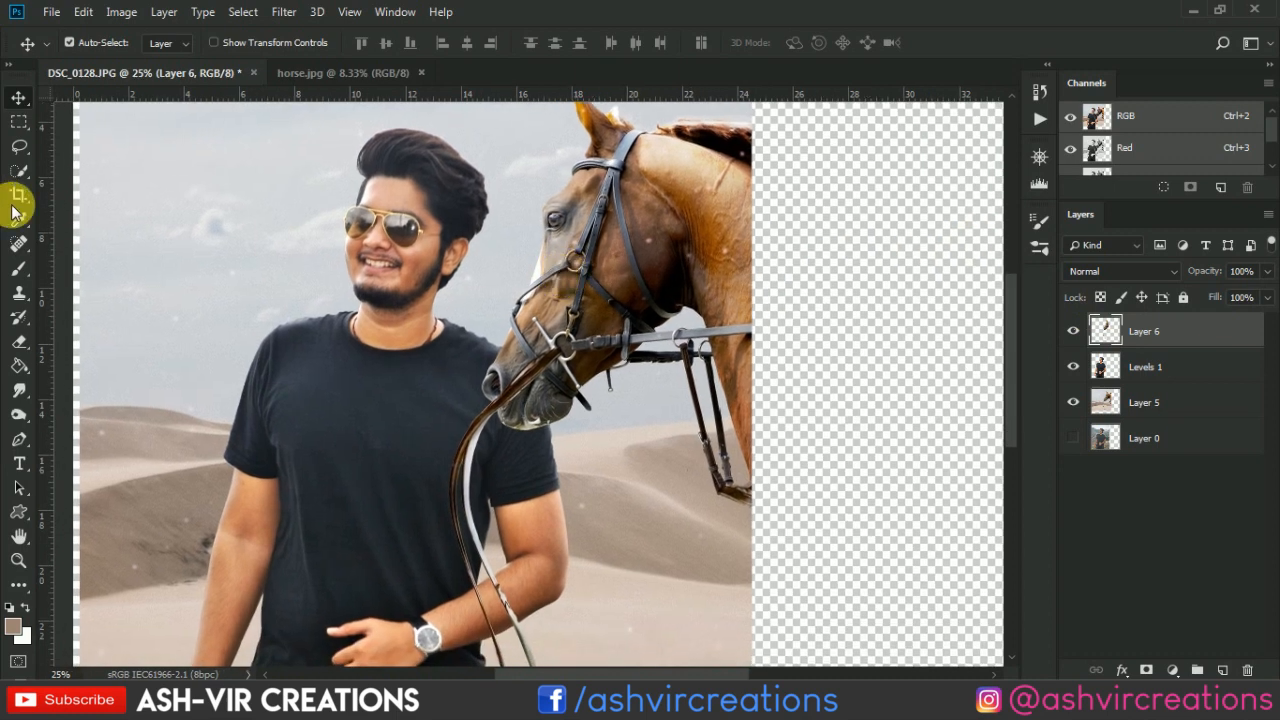
left_click(16, 400)
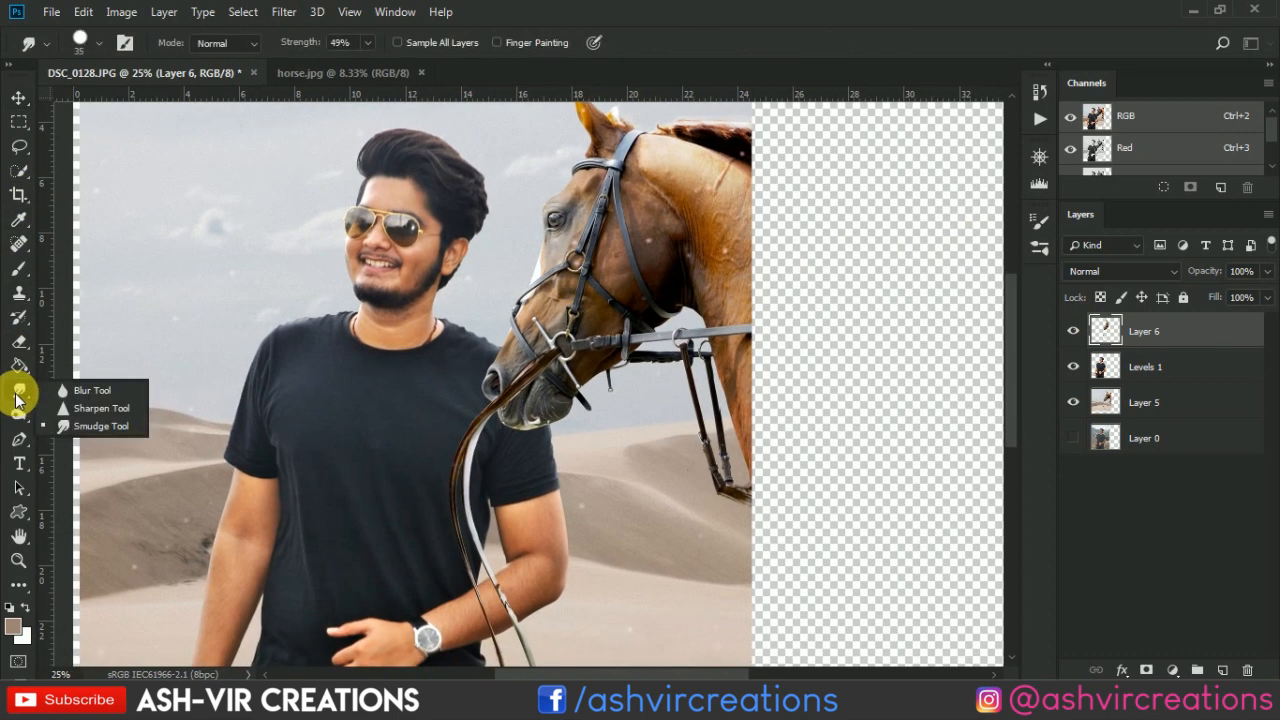
left_click(88, 390)
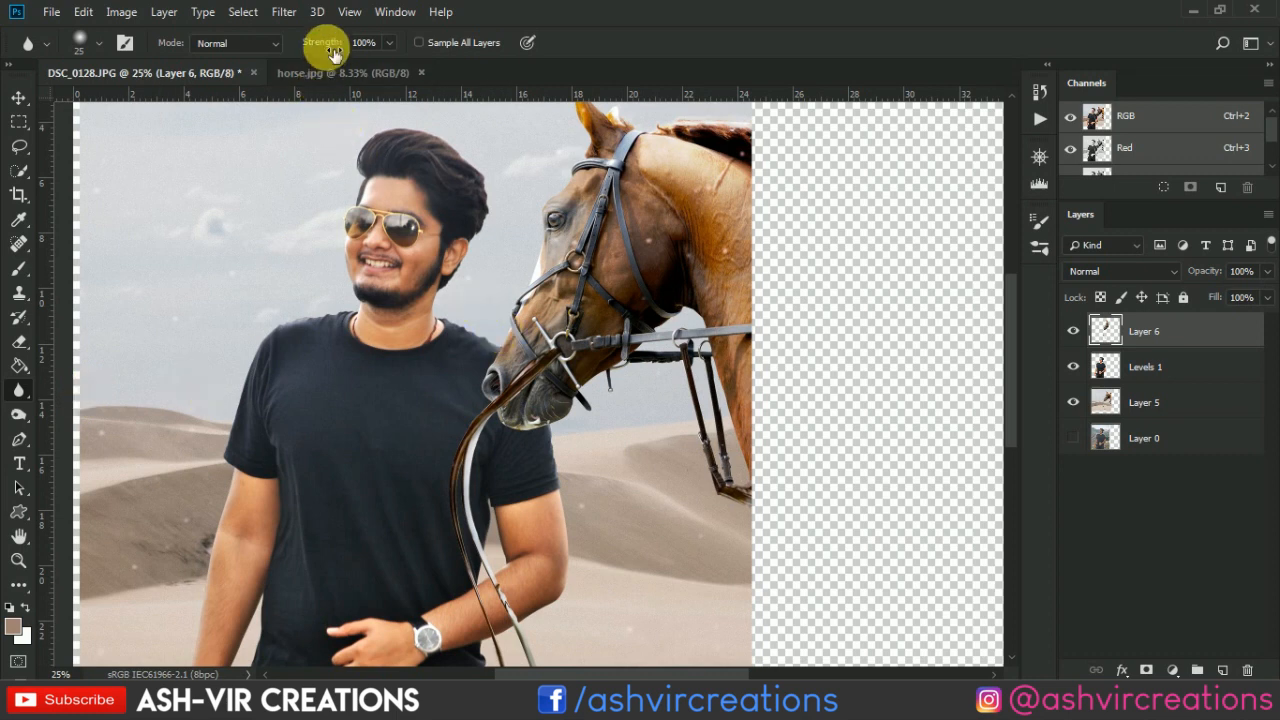
right_click(588, 262)
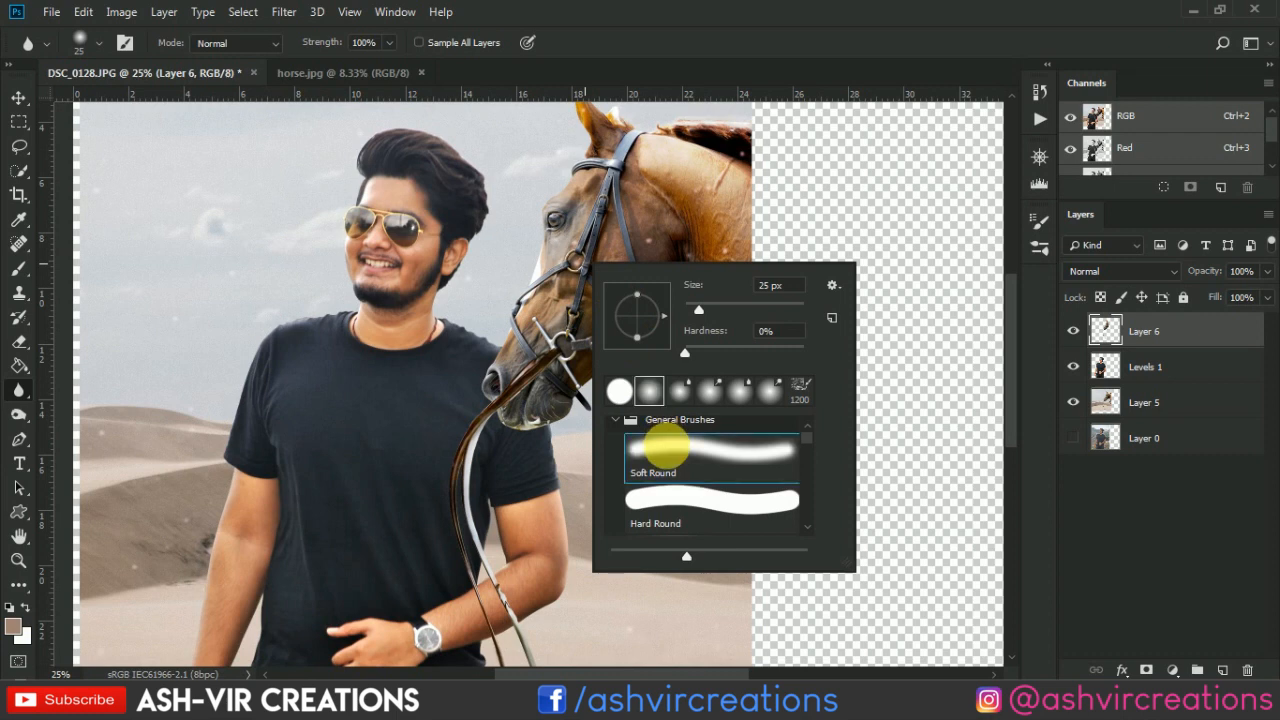
double_click(666, 447)
right_click(514, 376)
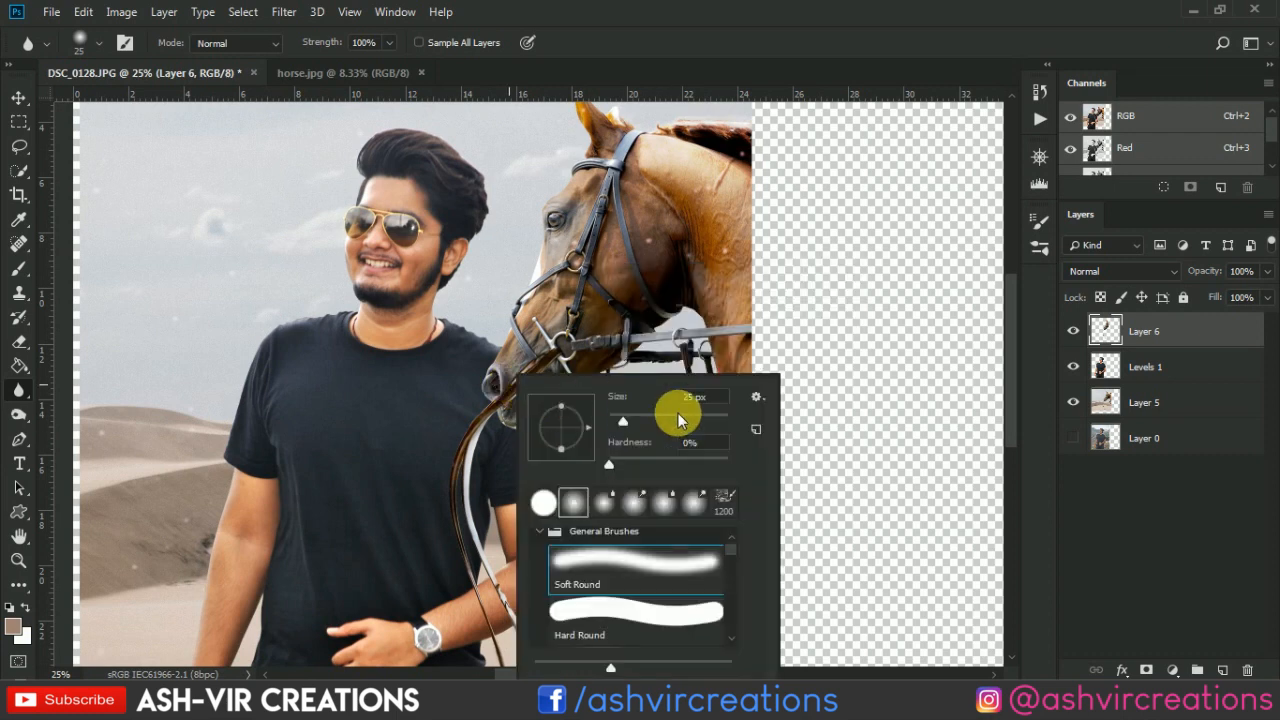
left_click(846, 8)
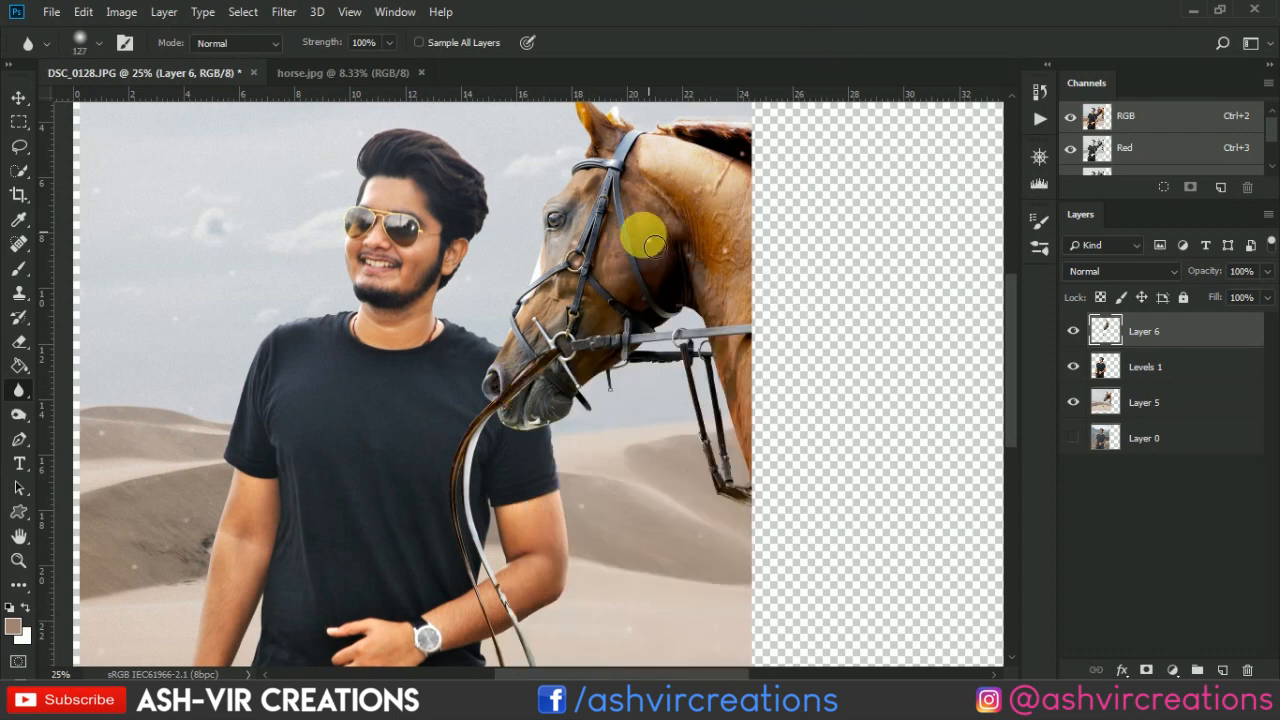
Set the Blur brush to 300 px and soften the reins and horse head edges on Layer 6
key("bracketright")
key("bracketright")
key("bracketright")
key("bracketright")
key("bracketright")
key("bracketright")
key("bracketright")
key("bracketright")
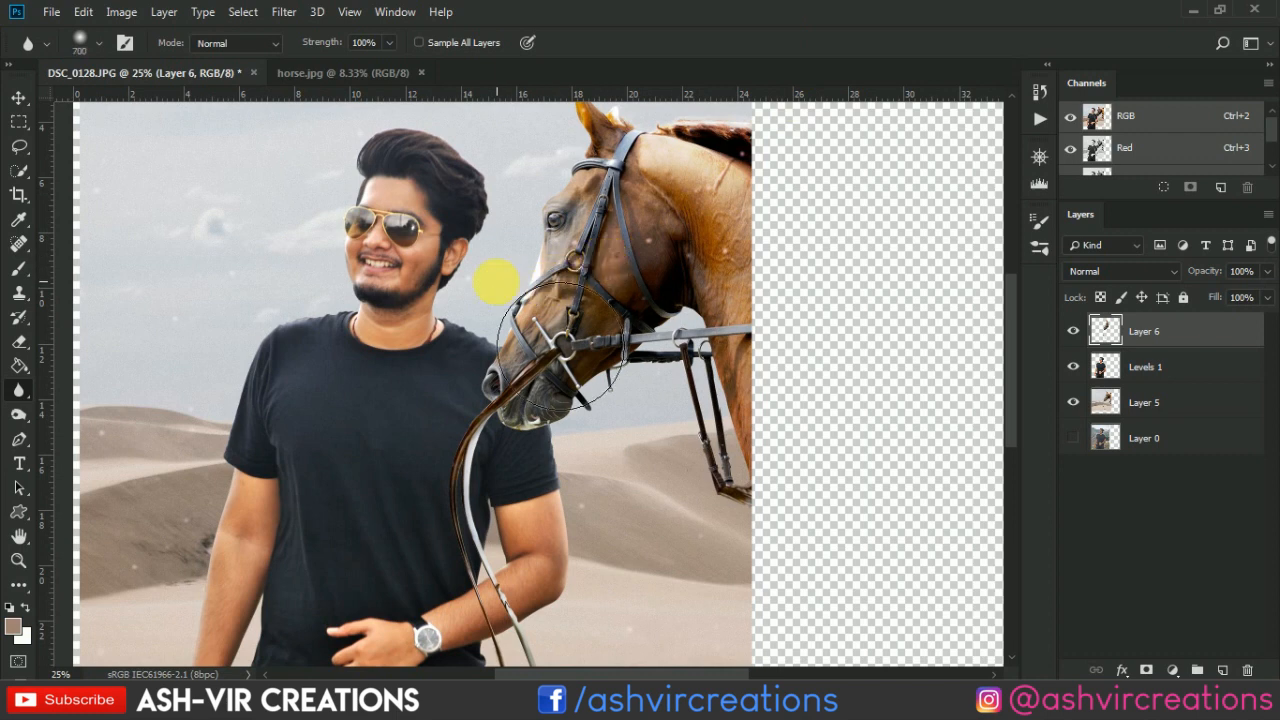
scroll(557, 305, "up", 2)
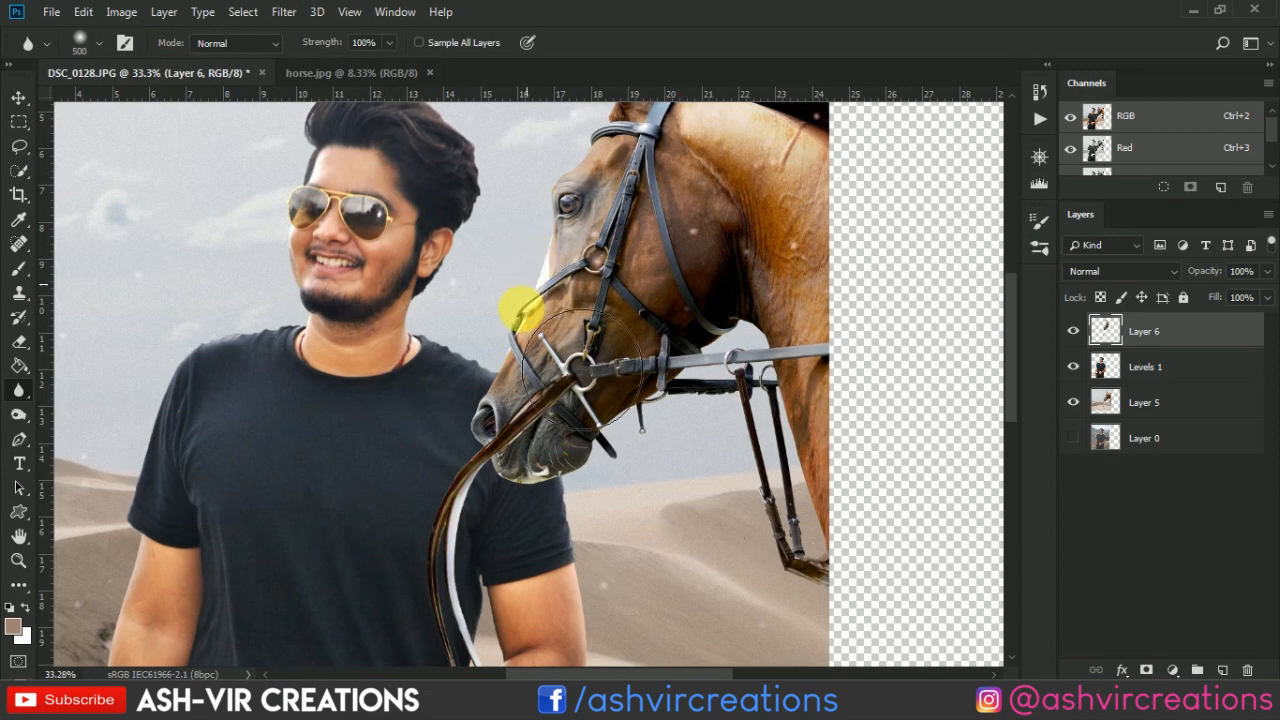
key("bracketleft")
key("bracketleft")
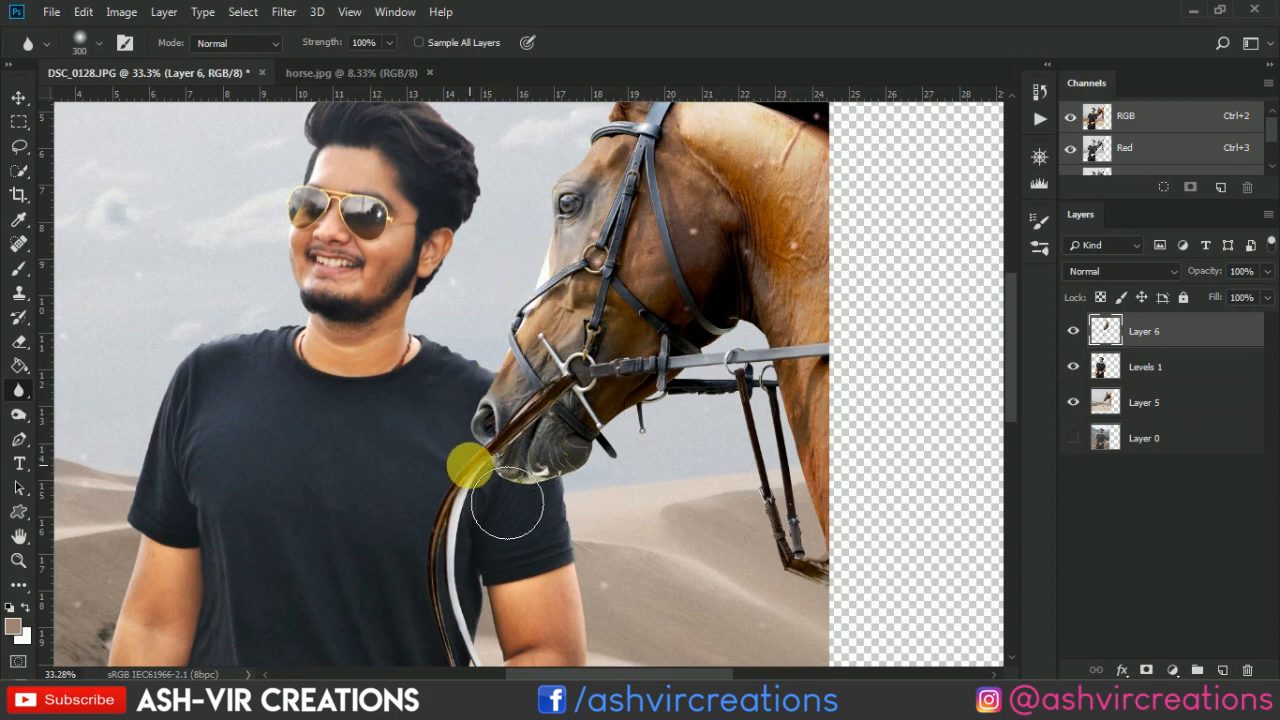
left_click_drag(496, 412, 580, 189)
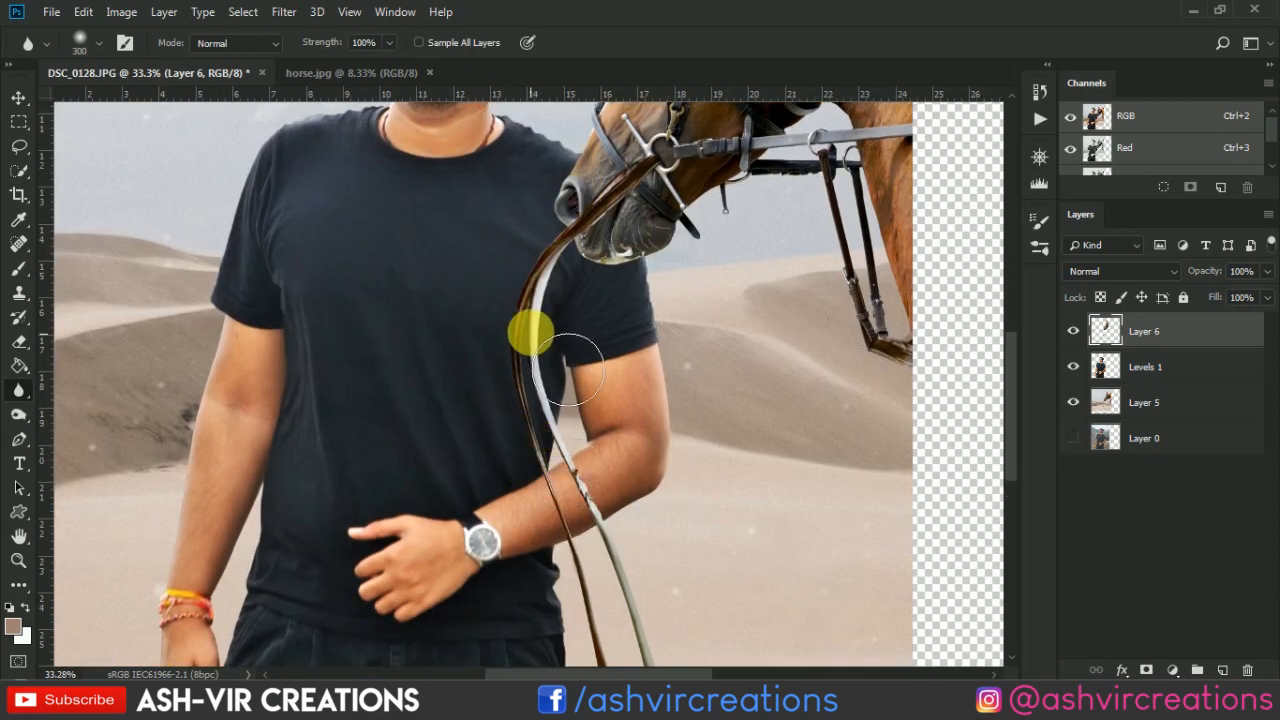
left_click_drag(589, 529, 552, 376)
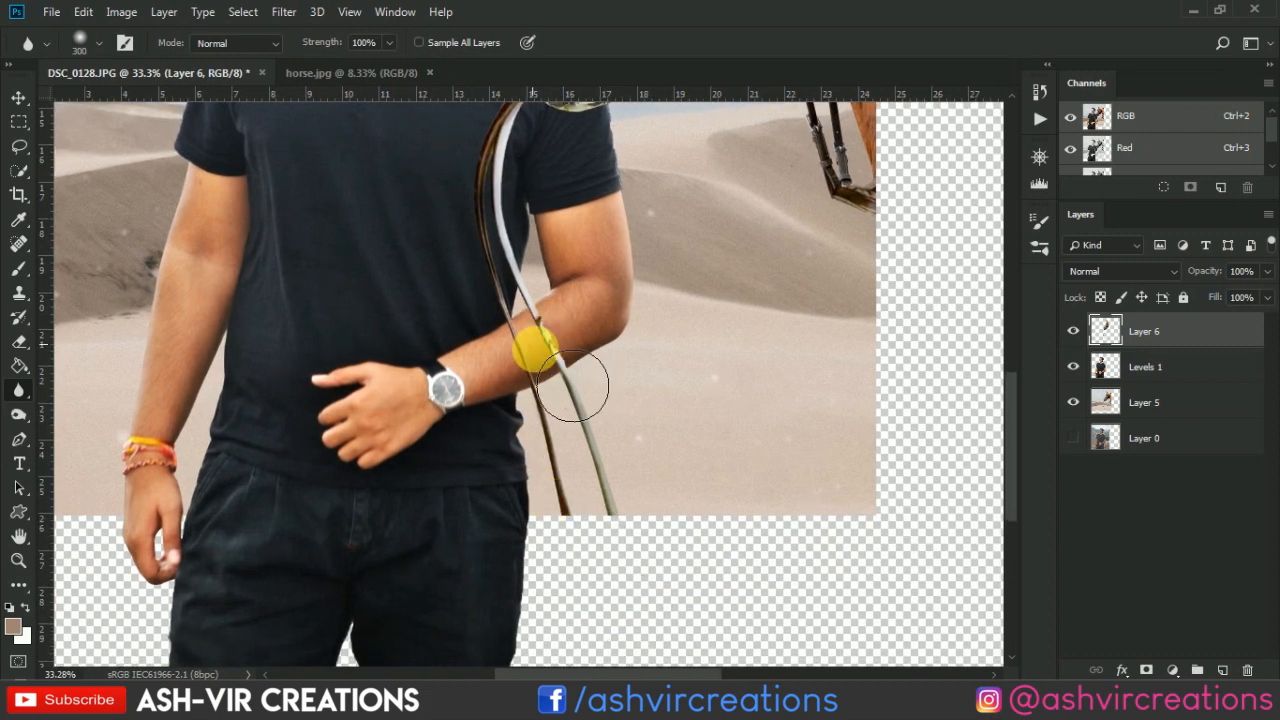
left_click_drag(586, 323, 627, 617)
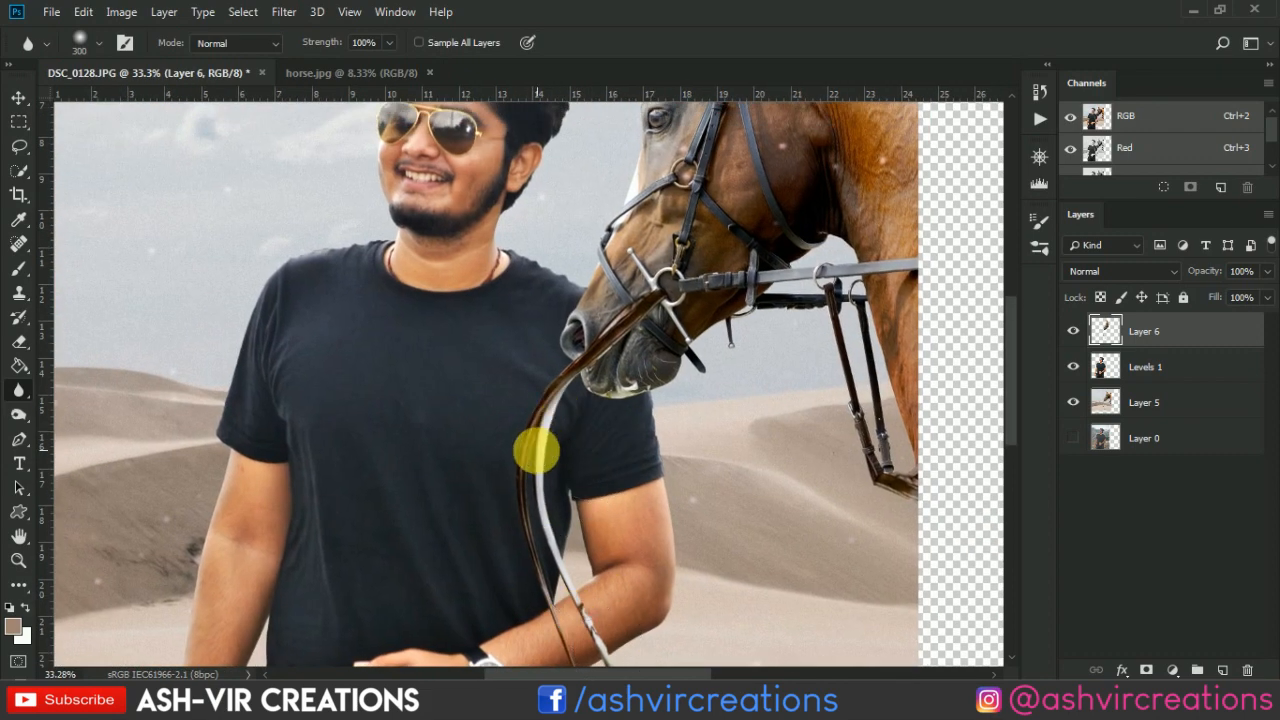
left_click_drag(575, 486, 512, 621)
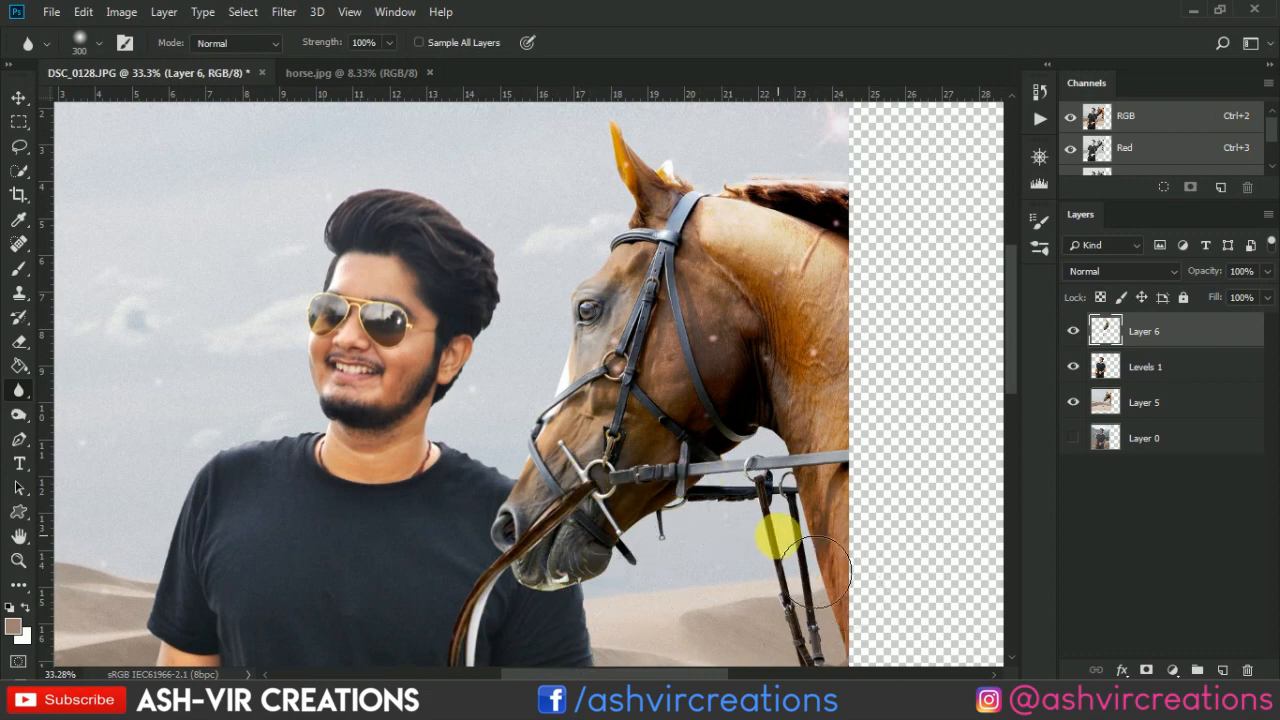
left_click_drag(777, 534, 700, 429)
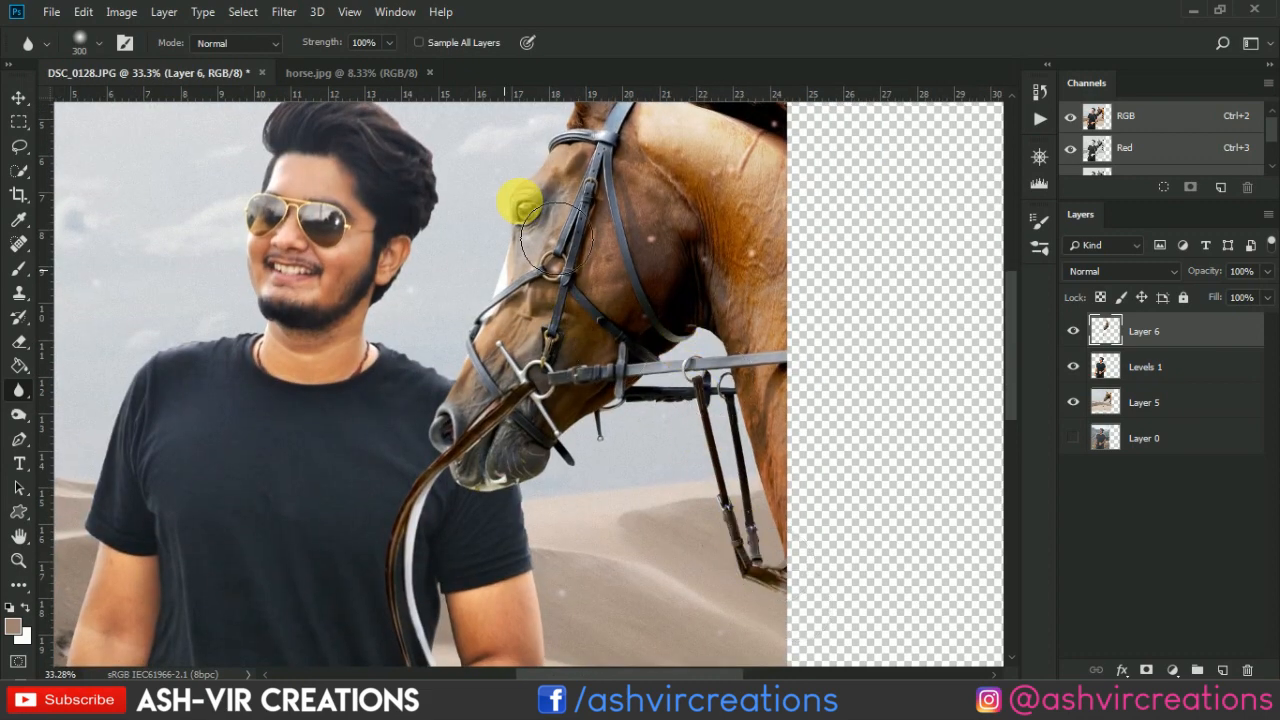
left_click_drag(552, 235, 624, 486)
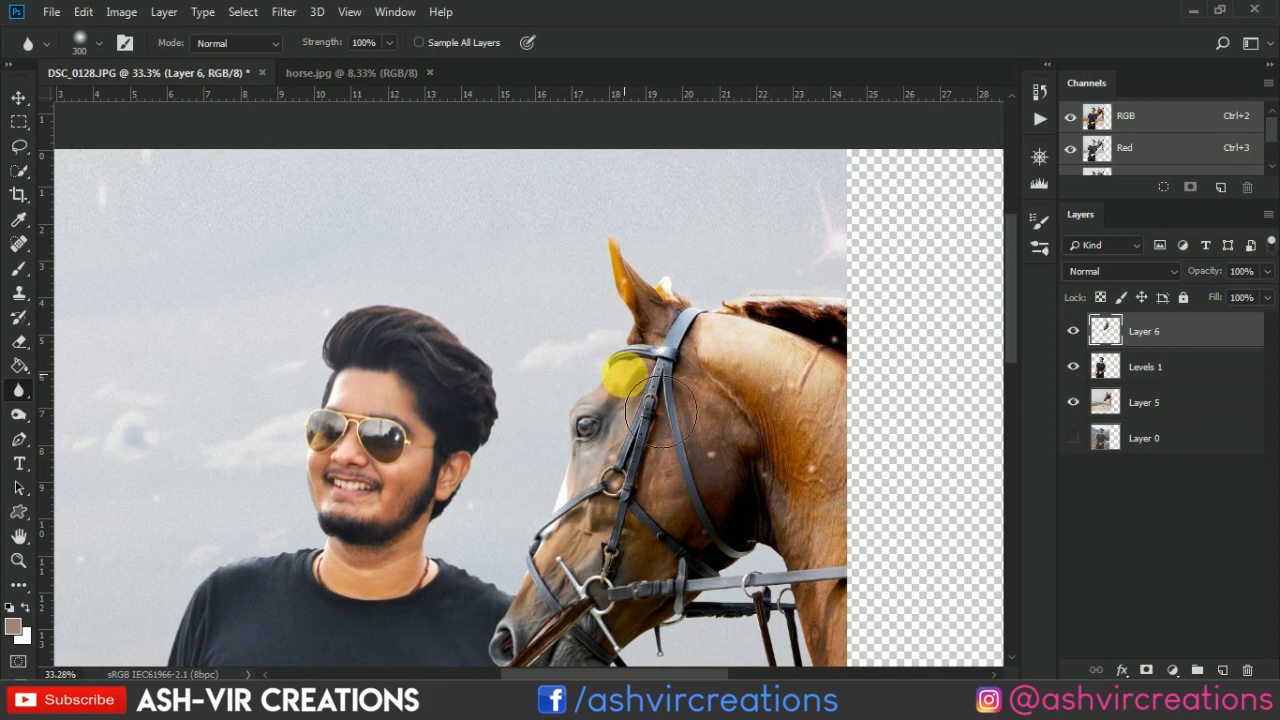
scroll(624, 375, "down", 2)
scroll(620, 377, "up", 1)
scroll(587, 432, "down", 1)
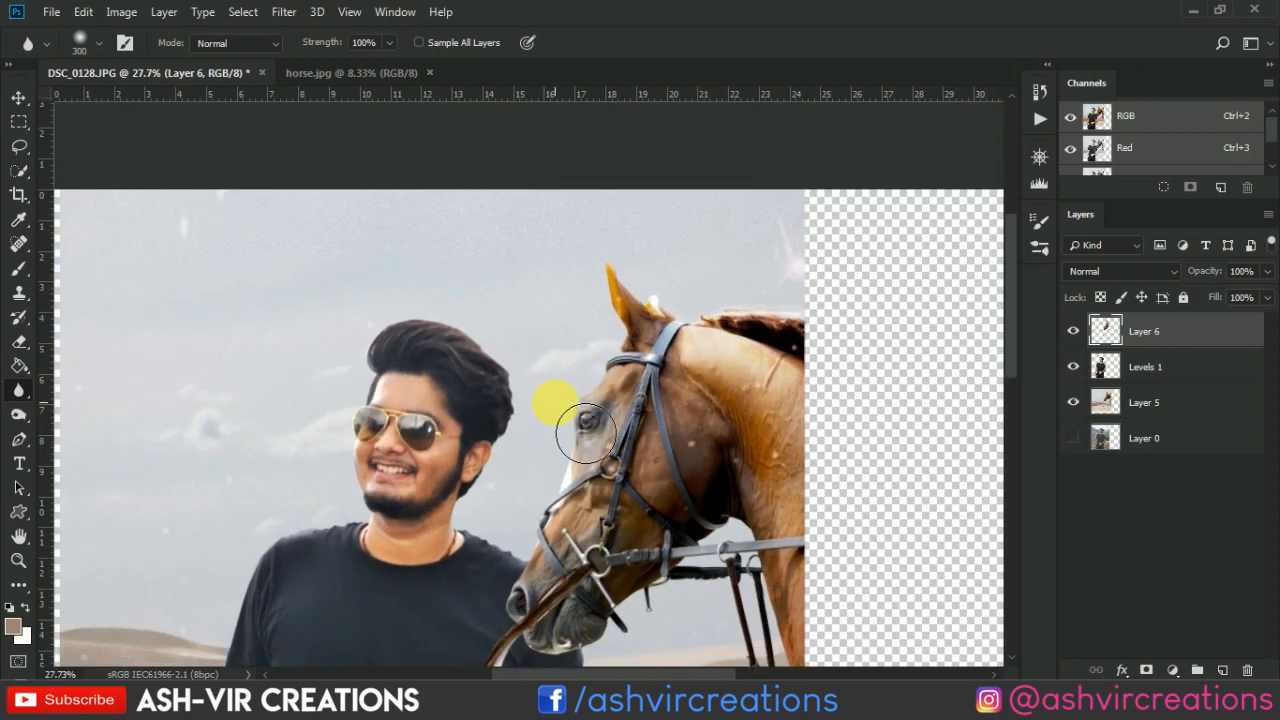
scroll(551, 445, "down", 4)
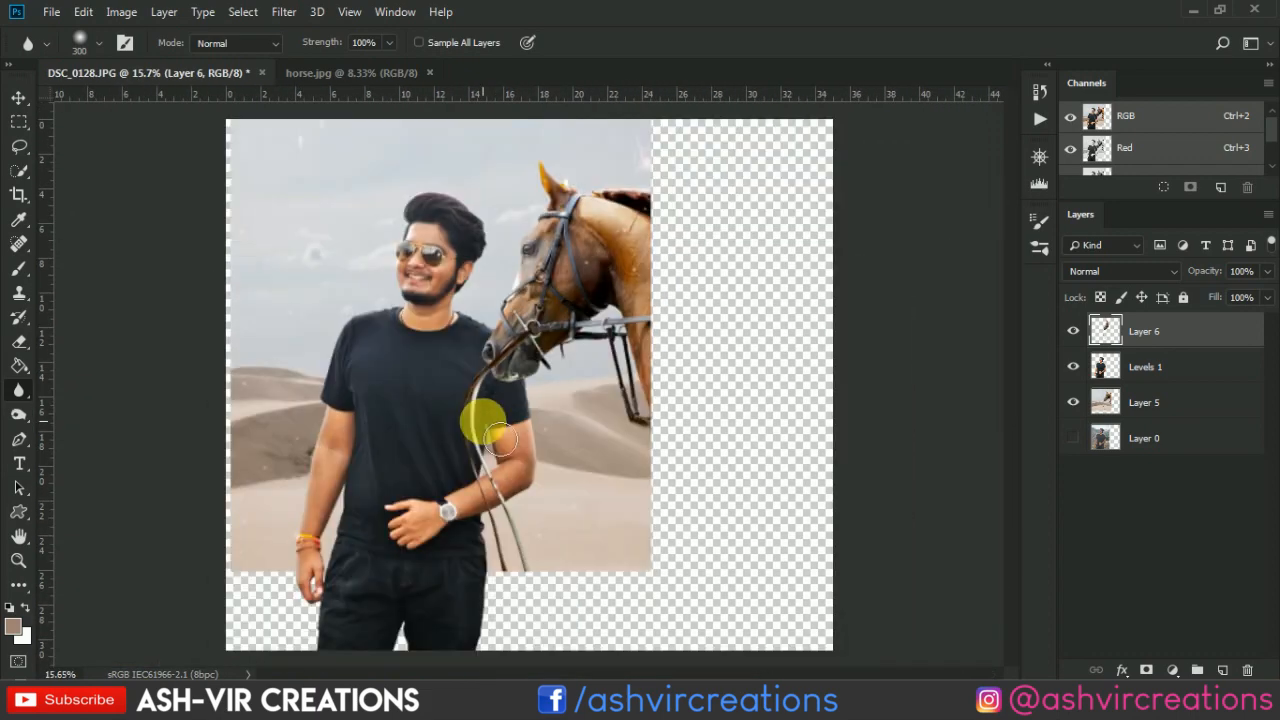
Select the man's Levels 1 layer and blur the outer edge of his bare upper arm with a 70 px brush
scroll(361, 461, "up", 4)
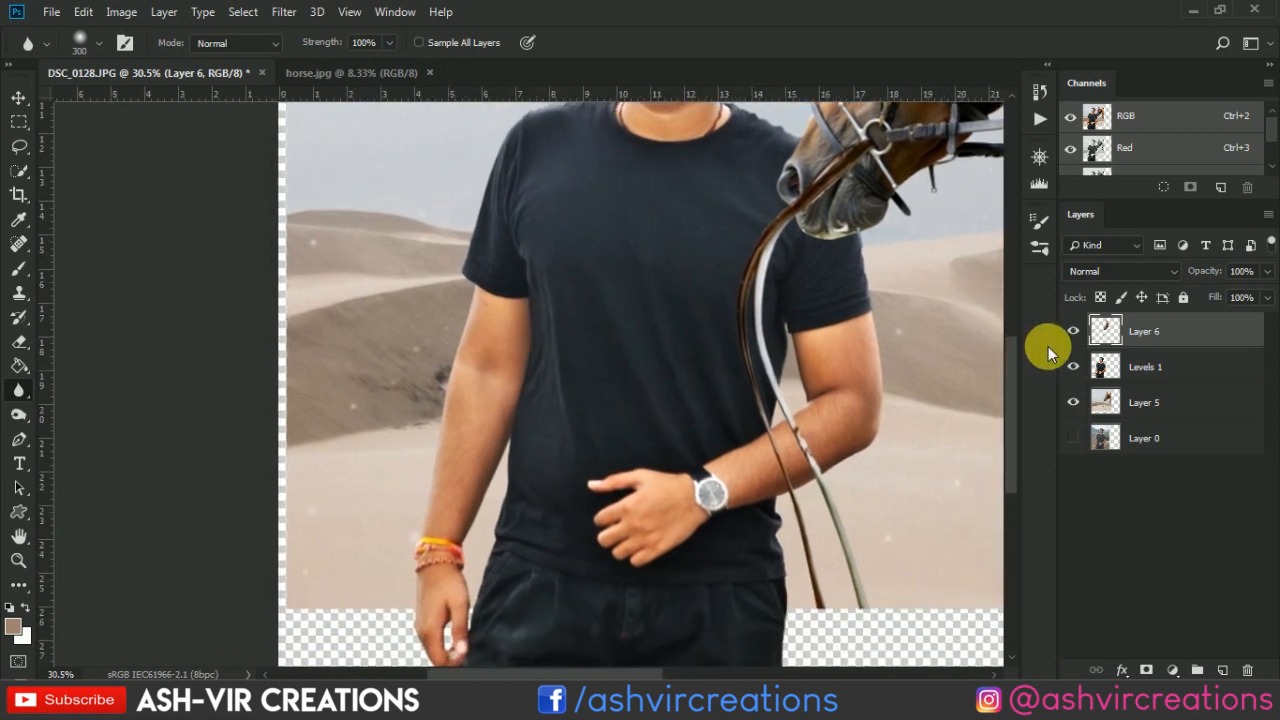
left_click(1155, 367)
scroll(487, 397, "up", 3)
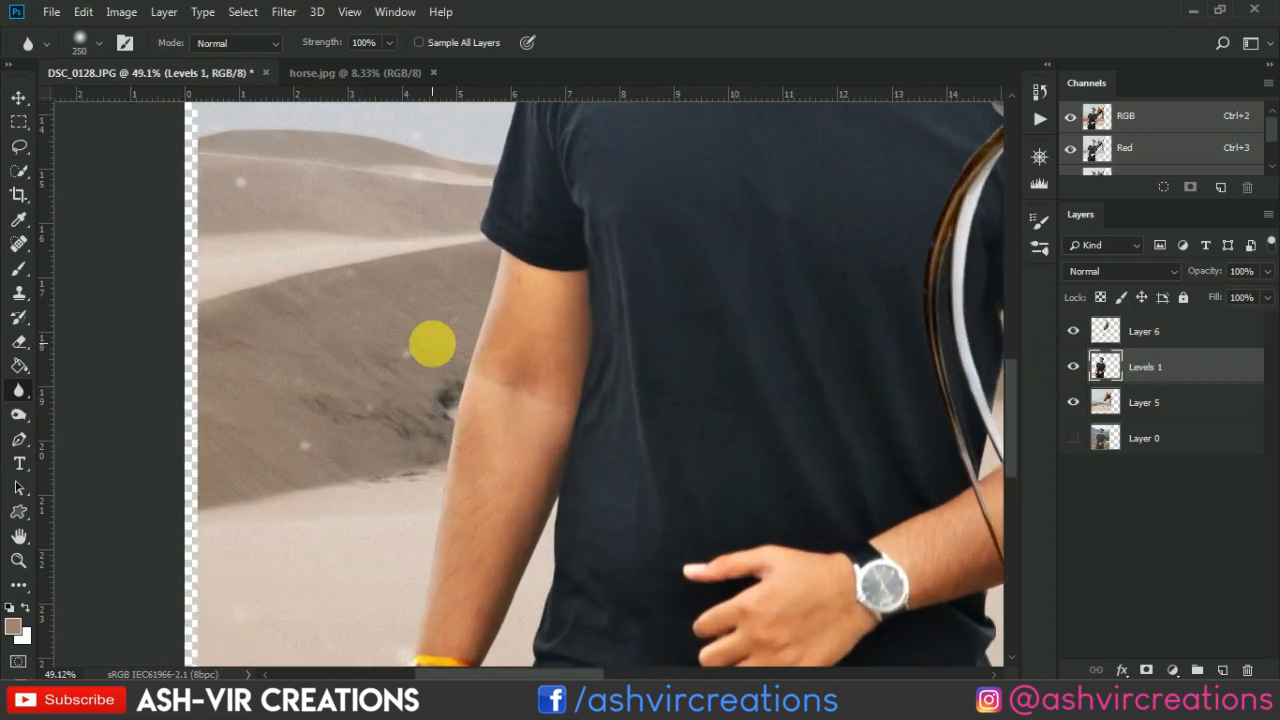
scroll(432, 344, "up", 3)
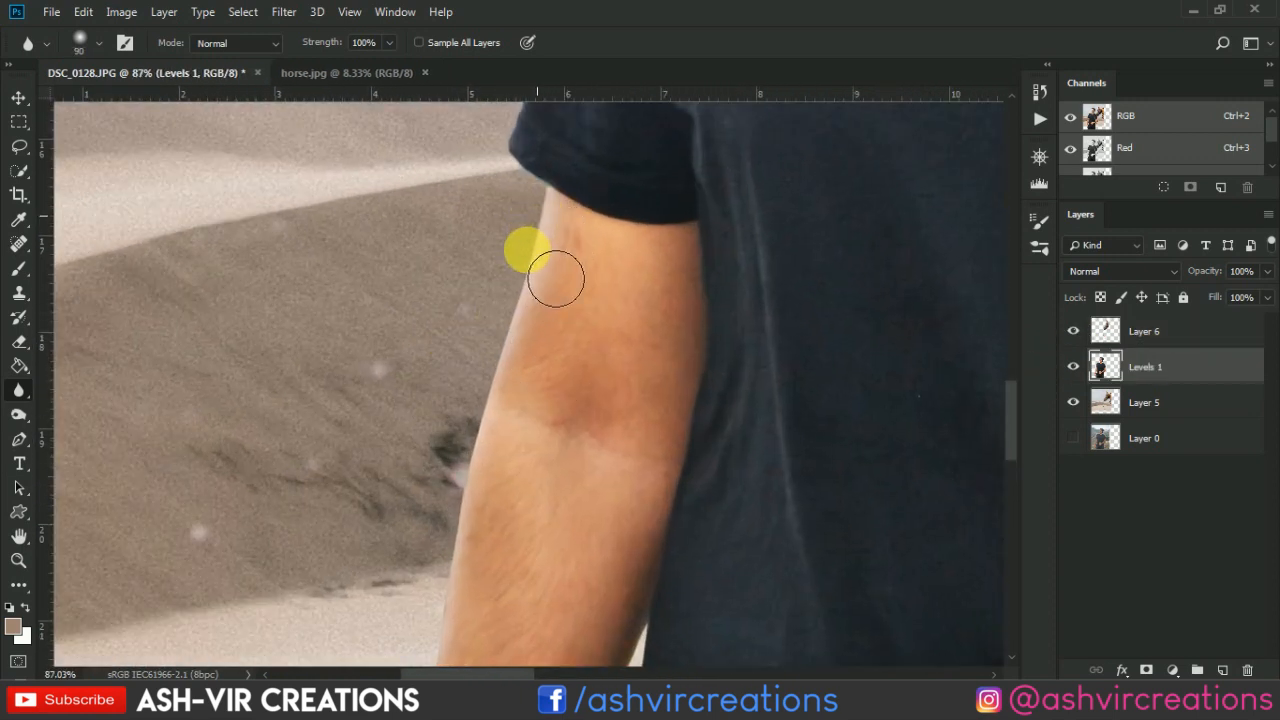
key("bracketleft")
key("bracketleft")
left_click_drag(551, 214, 466, 489)
key("space")
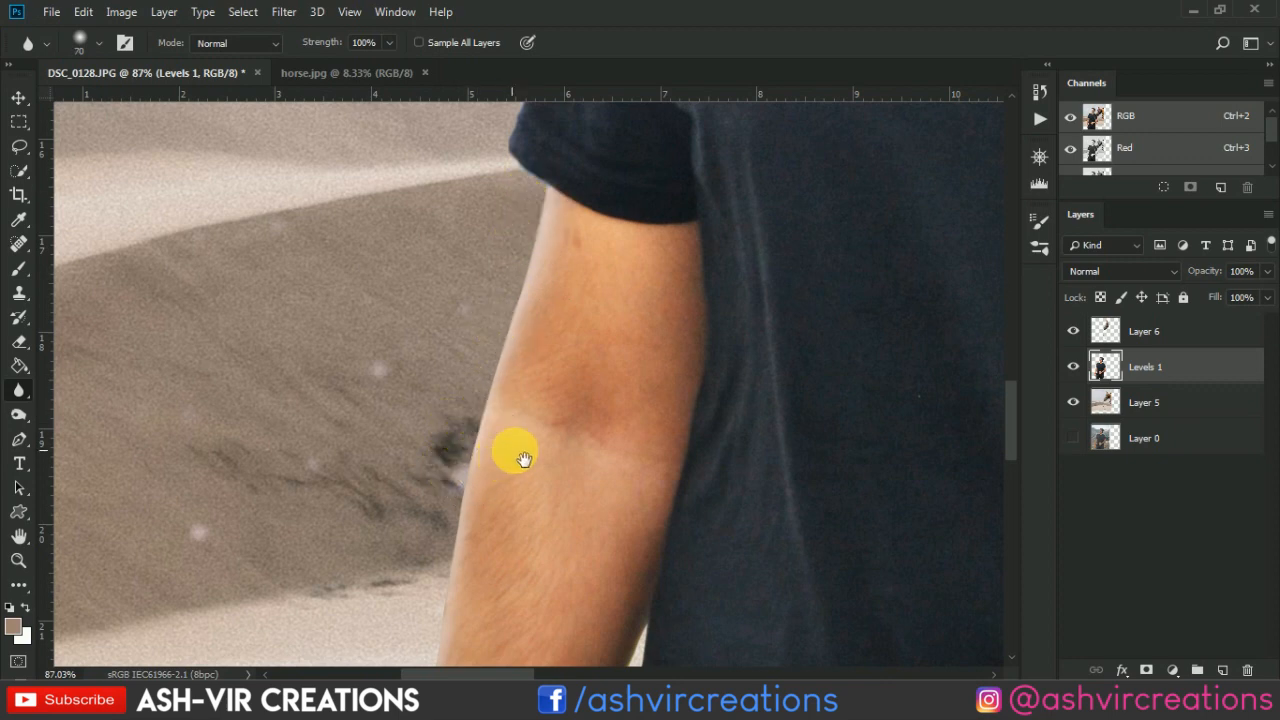
left_click_drag(515, 451, 534, 345)
mouse_move(500, 271)
left_mouse_down()
mouse_move(443, 457)
mouse_move(500, 271)
mouse_move(460, 468)
mouse_move(503, 363)
left_mouse_up()
Blur the outer edge of the man's forearm down to the wrist bracelets
key("space")
key("space")
left_click_drag(491, 574, 556, 410)
left_click_drag(536, 456, 506, 592)
left_click_drag(518, 484, 499, 590)
key("space")
mouse_move(501, 545)
left_mouse_down()
mouse_move(540, 354)
mouse_move(541, 384)
mouse_move(563, 295)
mouse_move(506, 592)
left_mouse_up()
left_click_drag(537, 477, 523, 640)
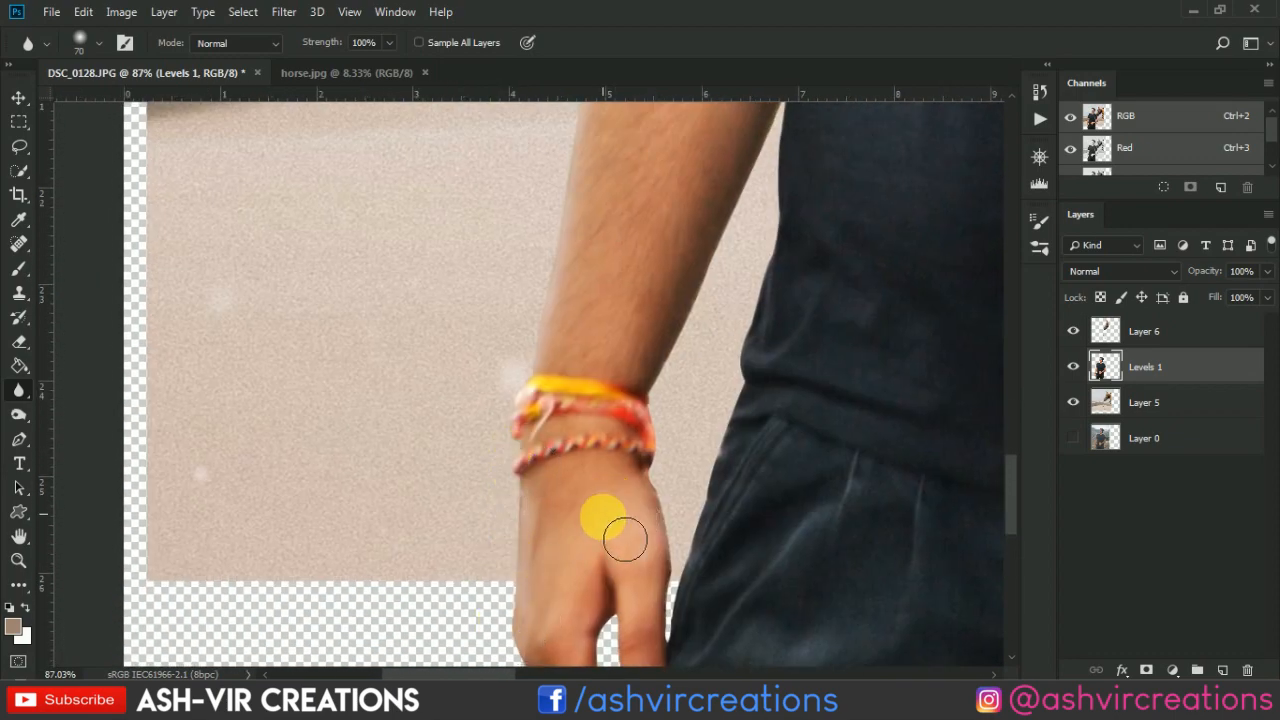
Blur the cutout edges of the man's lowered hand and fingers below the bracelets
mouse_move(625, 540)
left_mouse_down()
mouse_move(697, 610)
mouse_move(690, 453)
mouse_move(677, 528)
mouse_move(663, 366)
left_mouse_up()
key("space")
mouse_move(650, 453)
left_mouse_down()
mouse_move(560, 615)
mouse_move(570, 611)
left_mouse_up()
left_click_drag(620, 651, 691, 432)
mouse_move(583, 524)
left_mouse_down()
mouse_move(654, 380)
mouse_move(569, 571)
mouse_move(600, 536)
left_mouse_up()
key("space")
mouse_move(548, 597)
left_mouse_down()
mouse_move(640, 414)
mouse_move(601, 614)
left_mouse_up()
key("space")
Blur the outer edge of the man's T-shirt sleeve up to the shoulder on the Levels 1 layer
left_click_drag(674, 374, 574, 661)
left_click_drag(543, 305, 574, 650)
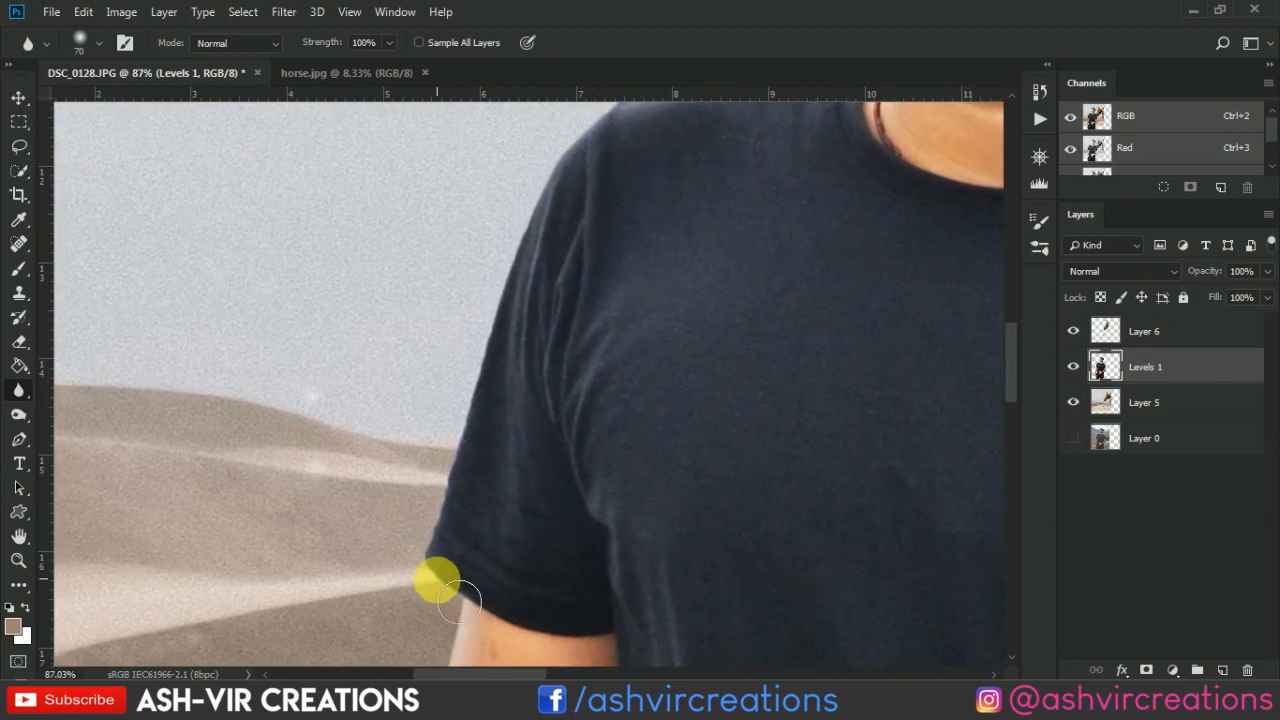
mouse_move(437, 580)
left_mouse_down()
mouse_move(403, 566)
mouse_move(480, 281)
mouse_move(434, 465)
mouse_move(521, 269)
mouse_move(429, 430)
mouse_move(664, 340)
left_mouse_up()
key("space")
key("space")
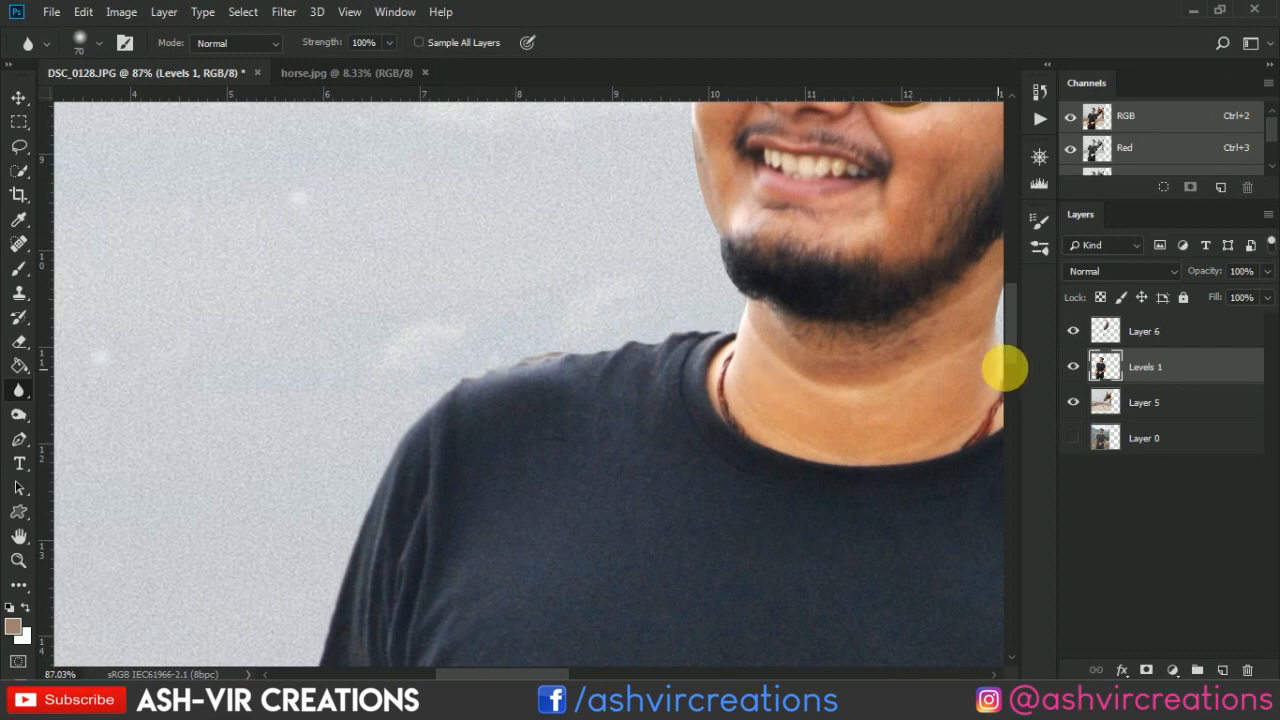
Erase the leftover background fringe along the top of the man's shoulder with a reduced Hard Round eraser
scroll(109, 306, "up", 3)
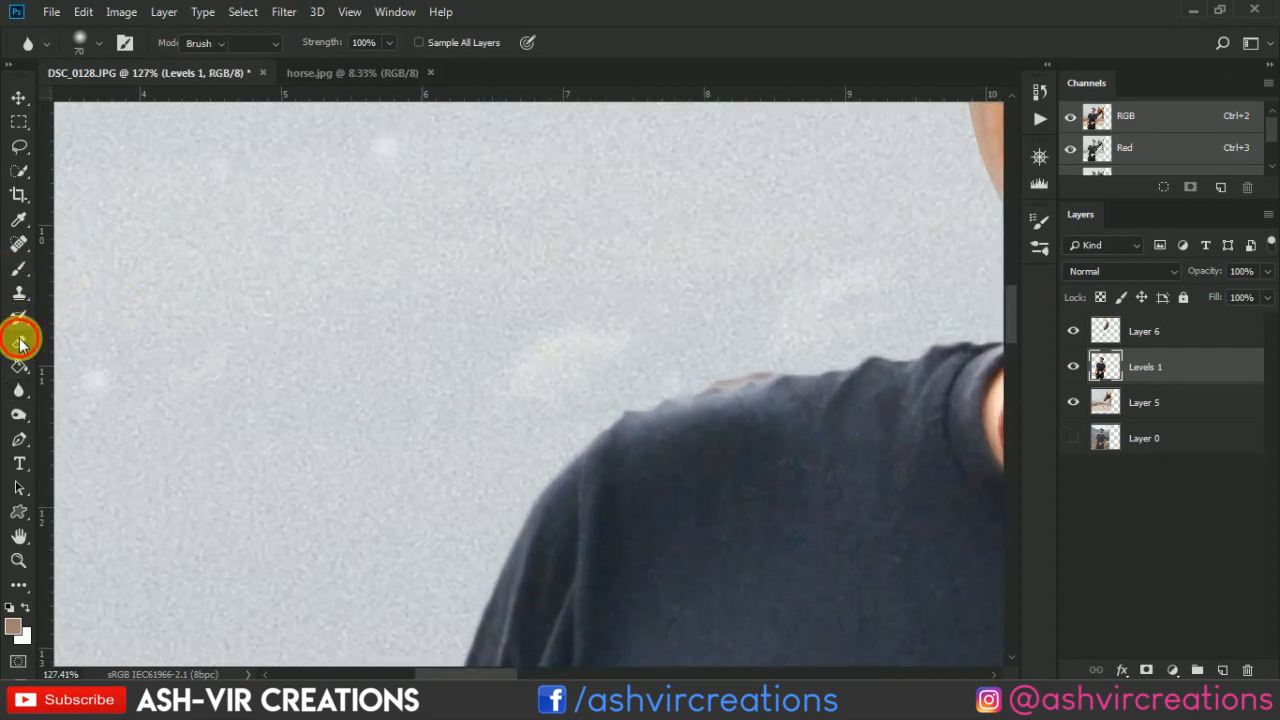
left_click(19, 341)
right_click(712, 316)
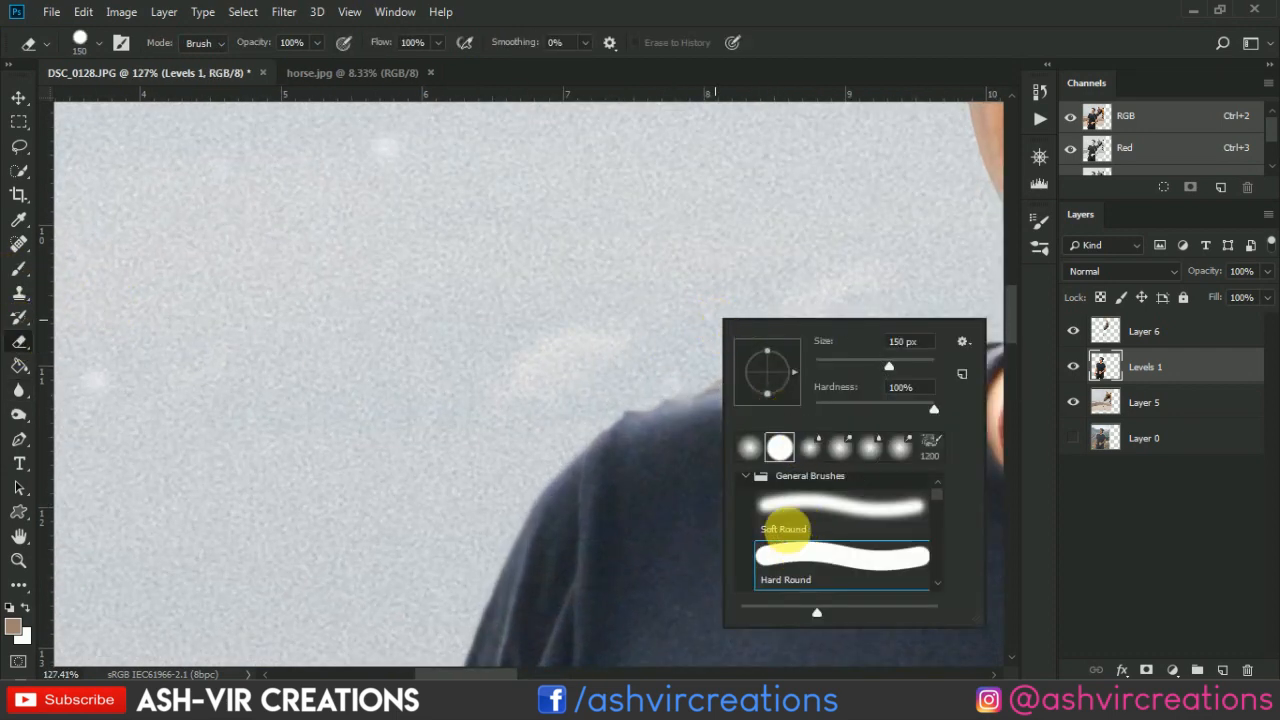
left_click(724, 224)
scroll(728, 235, "up", 3)
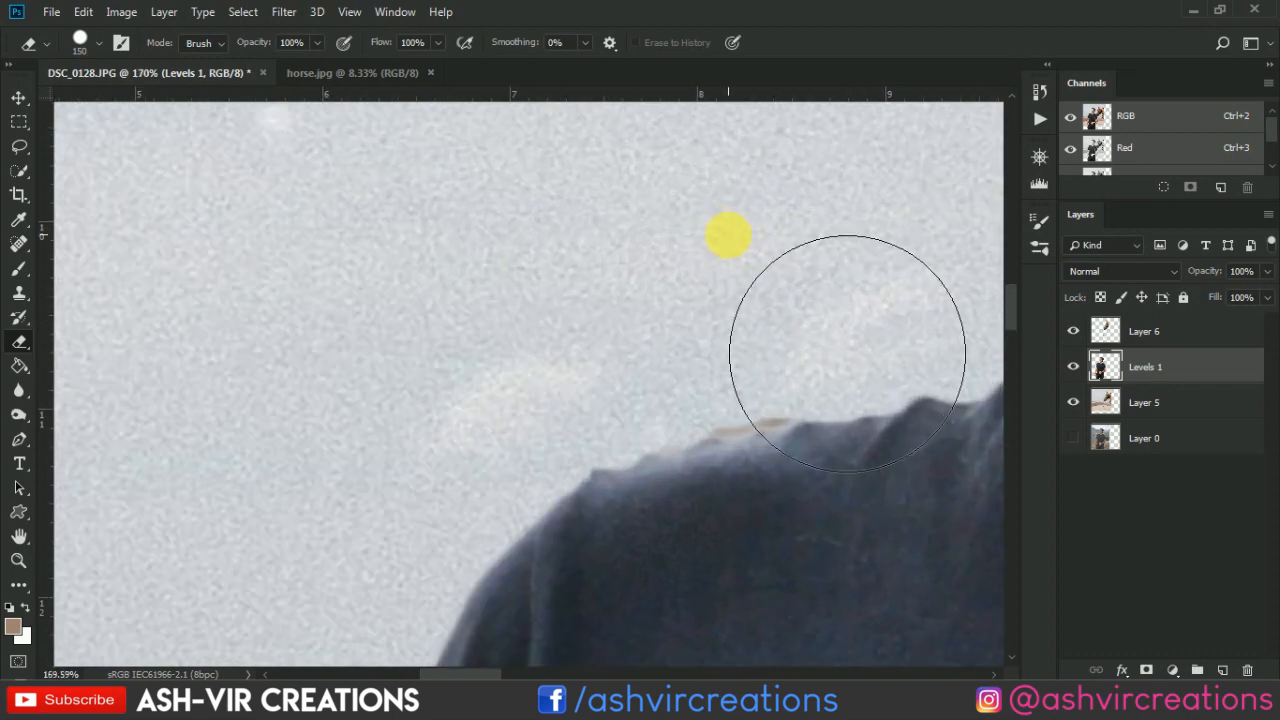
key("bracketleft")
key("bracketleft")
key("bracketleft")
key("bracketleft")
mouse_move(827, 420)
left_mouse_down()
mouse_move(786, 423)
mouse_move(815, 423)
left_mouse_up()
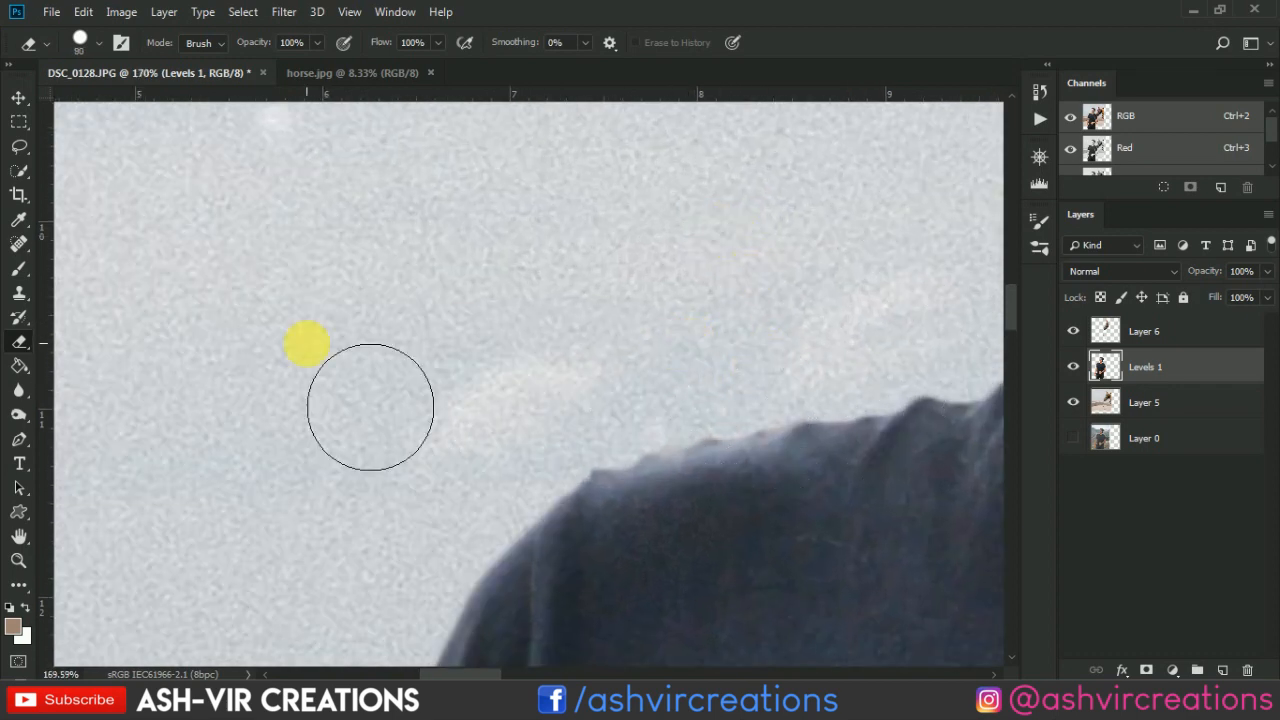
Blur the cleaned shoulder edge from the sleeve to the collar with the 70 px Blur brush
left_click(20, 392)
scroll(728, 428, "up", 1)
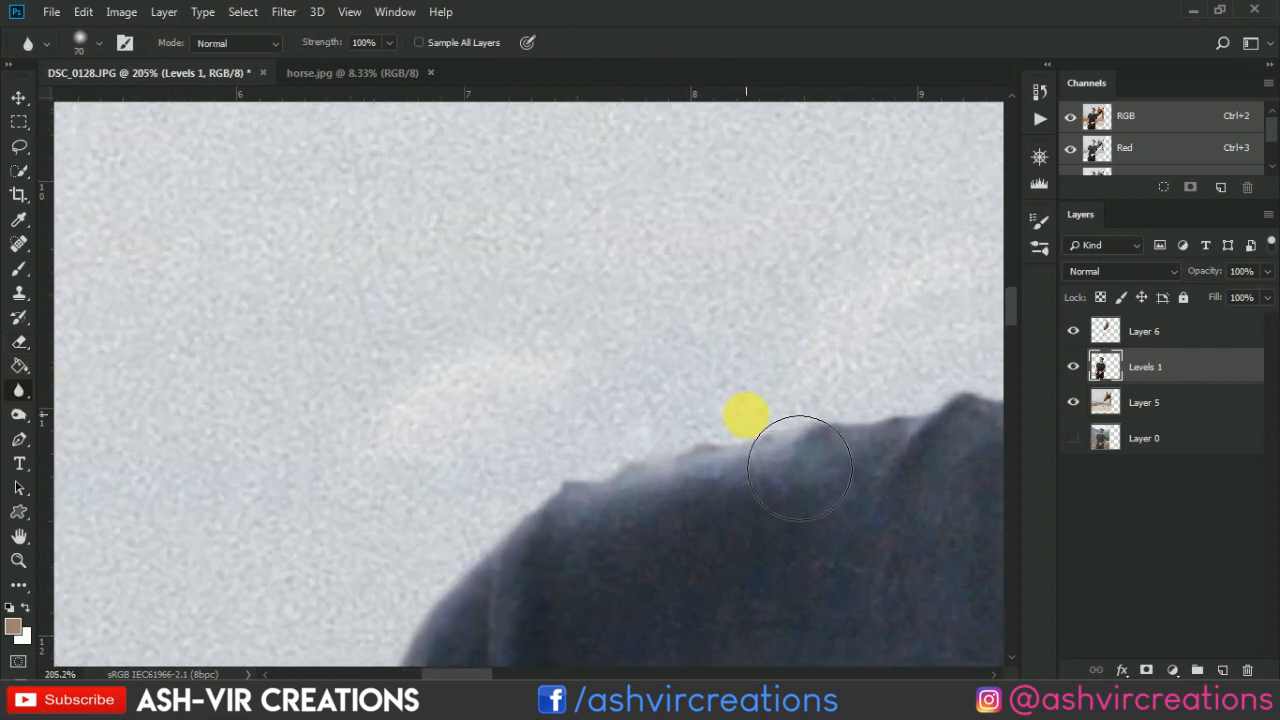
left_click_drag(785, 355, 353, 372)
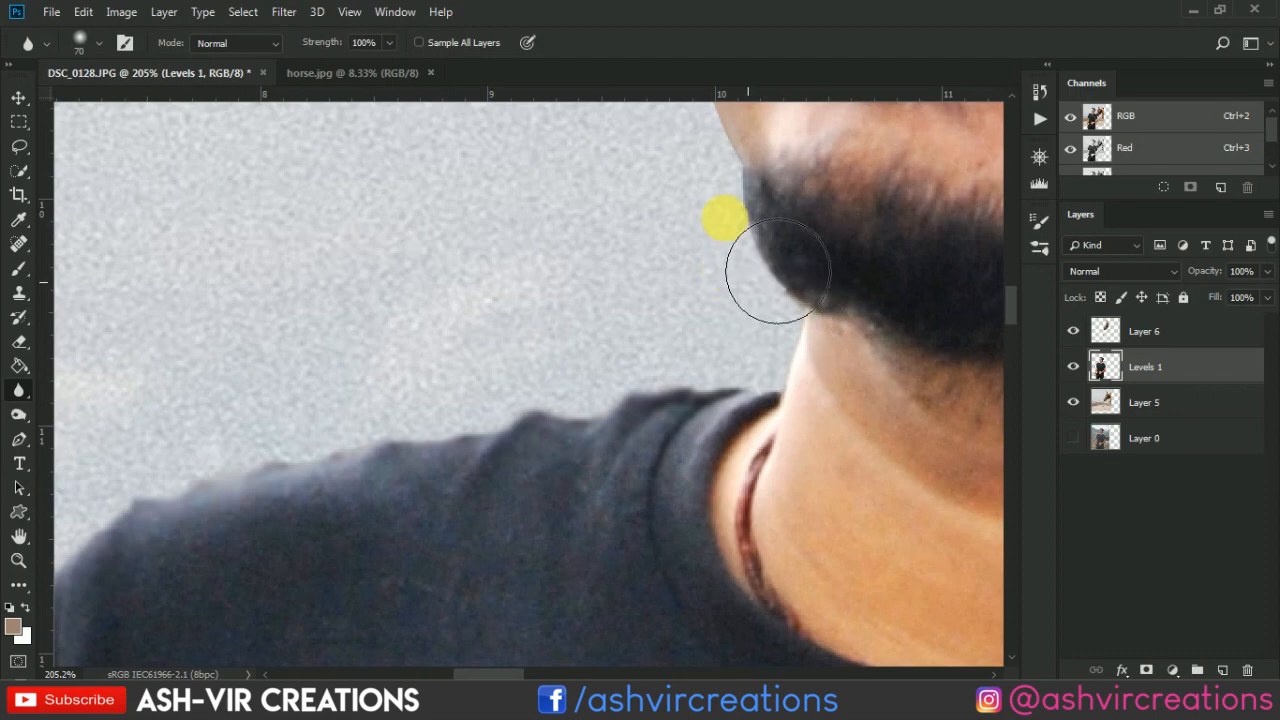
left_click_drag(777, 271, 793, 480)
Reduce the Blur brush to 40 px and soften the man's neck, beard and cheek edges up to the sunglasses
key("bracketleft")
key("bracketleft")
key("bracketleft")
left_click_drag(790, 430, 724, 230)
mouse_move(733, 304)
left_mouse_down()
mouse_move(734, 491)
mouse_move(762, 307)
left_mouse_up()
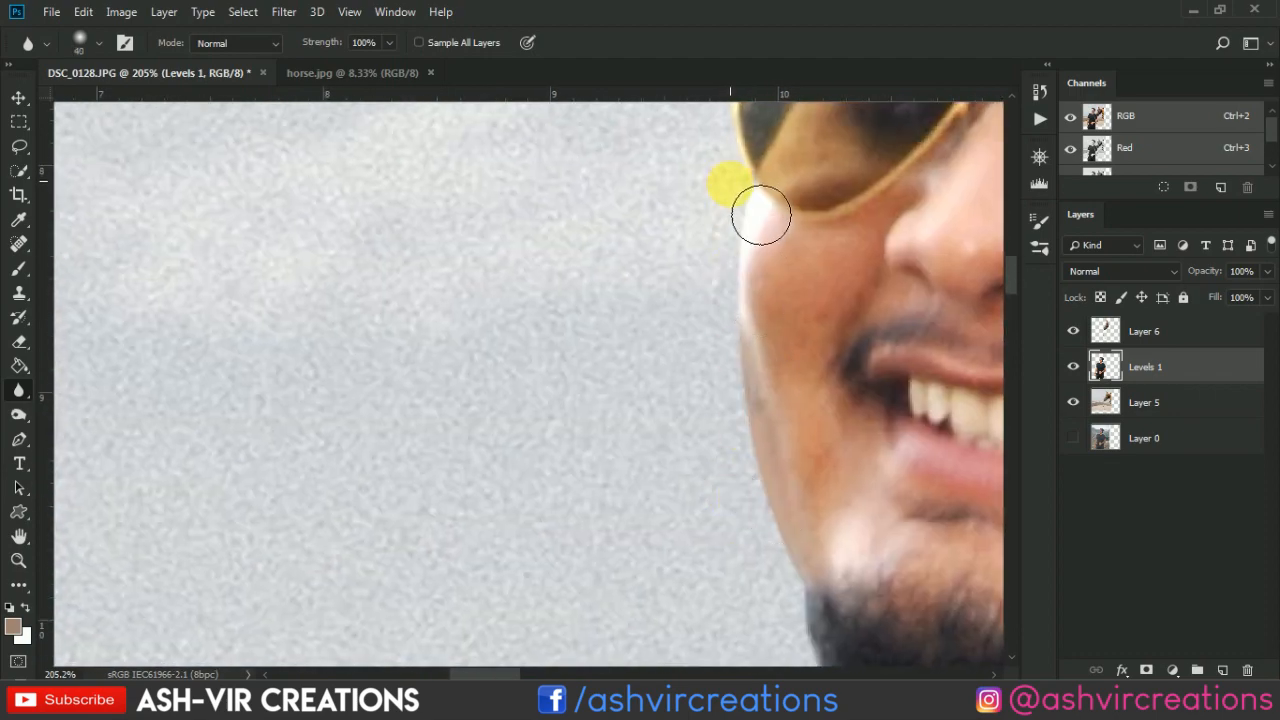
left_click_drag(756, 207, 729, 429)
Blur the cutout edge of the hair beside the man's forehead, from the sunglasses up to the quiff
left_click_drag(720, 300, 634, 458)
left_click_drag(694, 363, 659, 461)
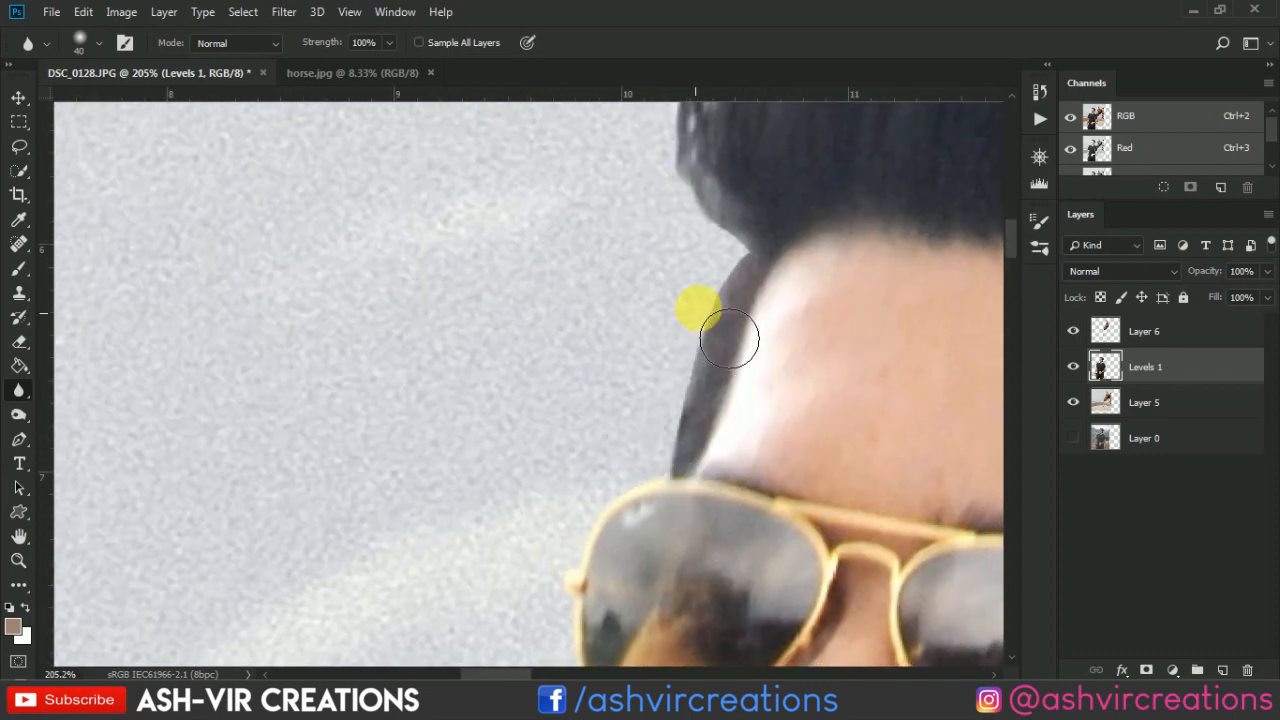
left_click_drag(752, 295, 741, 358)
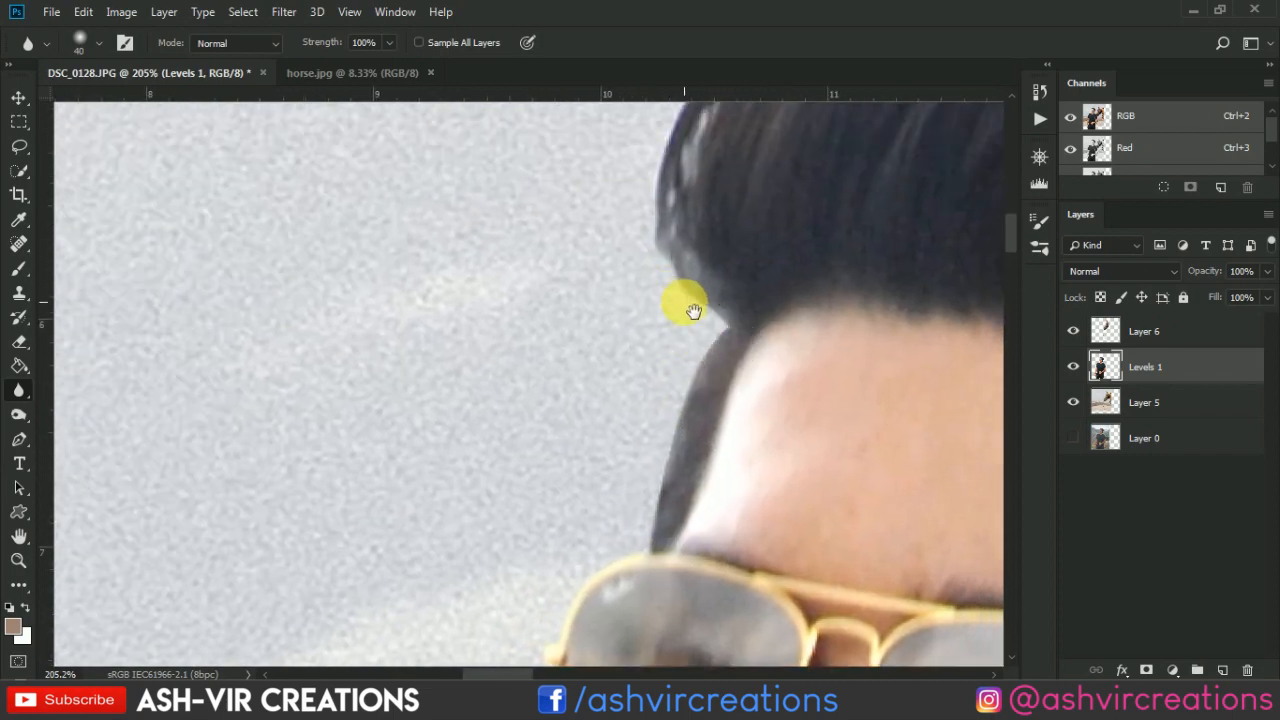
left_click_drag(694, 311, 645, 435)
scroll(666, 300, "down", 5)
left_click_drag(666, 314, 411, 175)
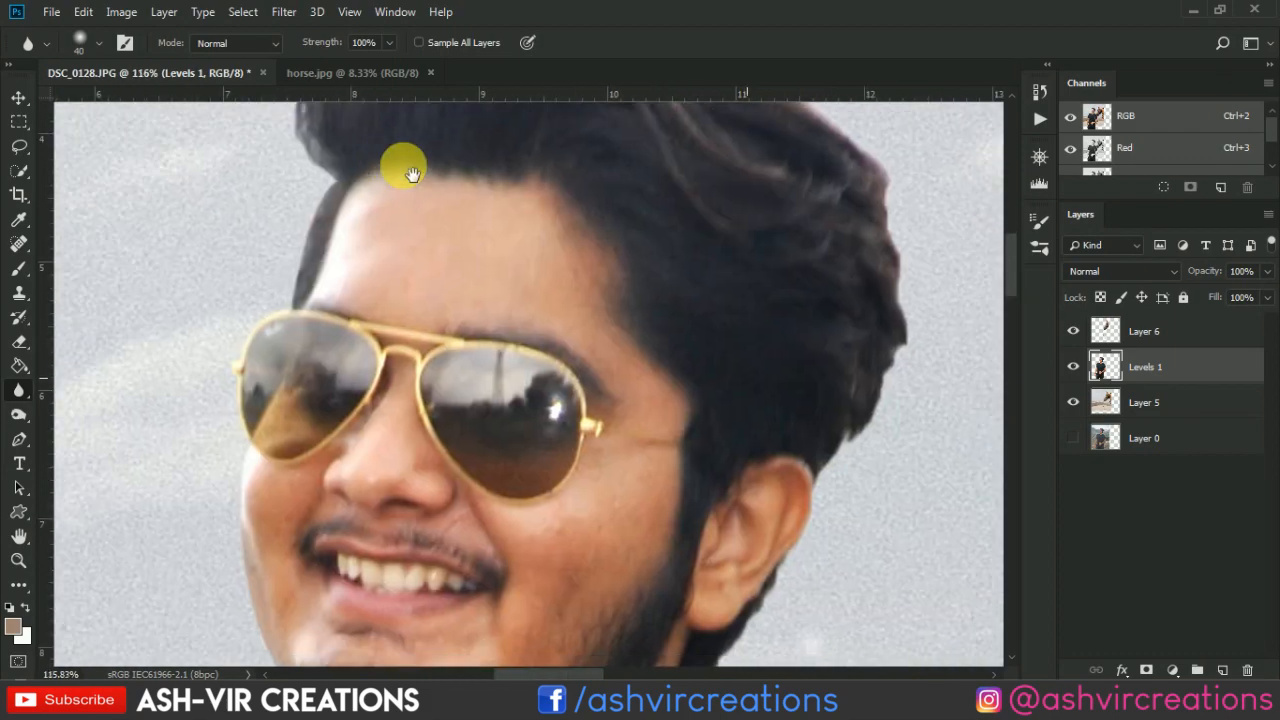
Blur the edges of the man's ear, the hair behind it and the side of his neck
left_click_drag(652, 355, 596, 186)
scroll(682, 323, "up", 5)
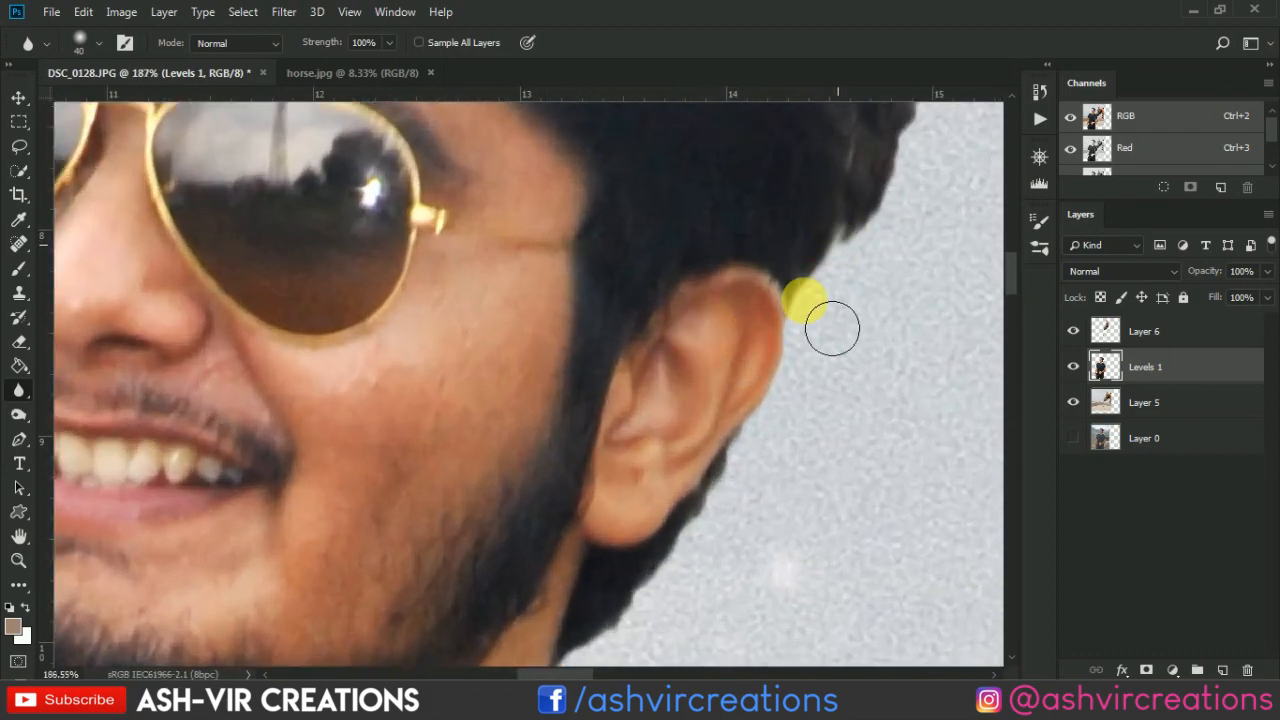
left_click_drag(832, 328, 828, 292)
left_click_drag(758, 411, 787, 293)
mouse_move(695, 398)
left_mouse_down()
mouse_move(627, 480)
mouse_move(597, 399)
left_mouse_up()
mouse_move(605, 446)
left_mouse_down()
mouse_move(666, 520)
mouse_move(583, 437)
left_mouse_up()
left_click_drag(680, 463, 500, 374)
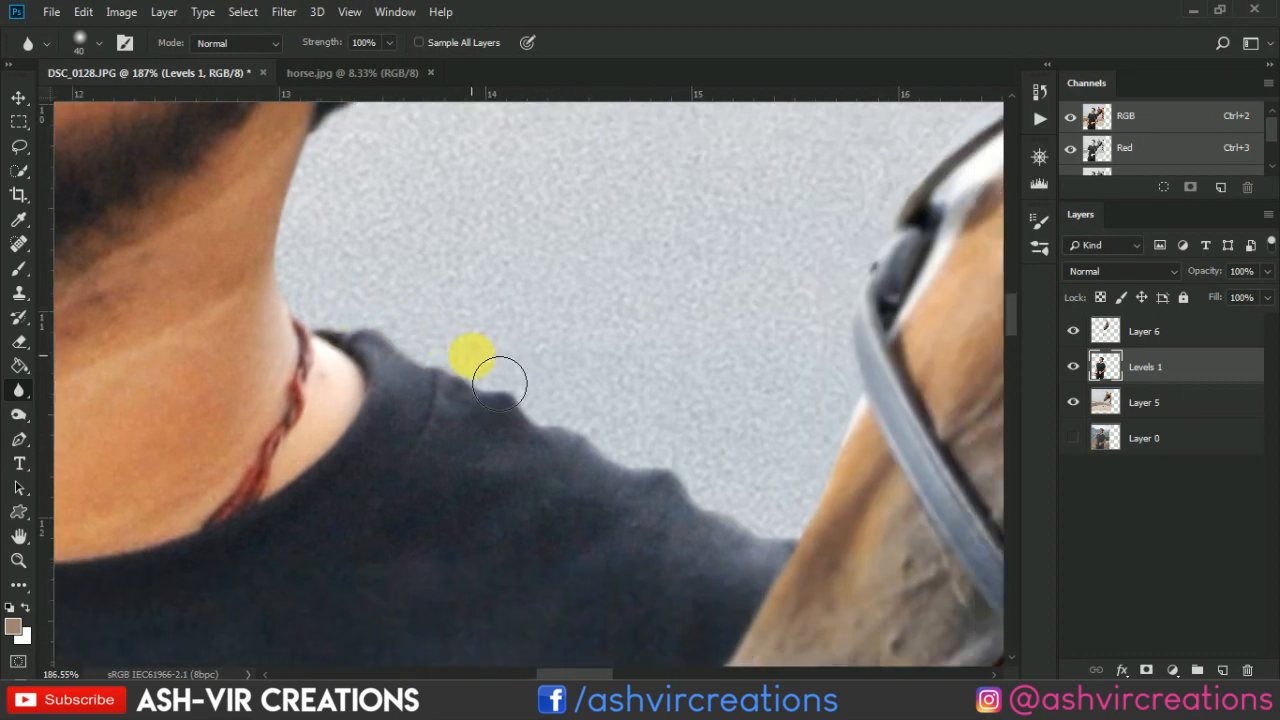
Blur the T-shirt shoulder edge from the collar to the horse's head
left_click_drag(729, 506, 513, 244)
left_click_drag(598, 408, 578, 98)
left_click_drag(754, 636, 448, 369)
scroll(448, 369, "down", 3)
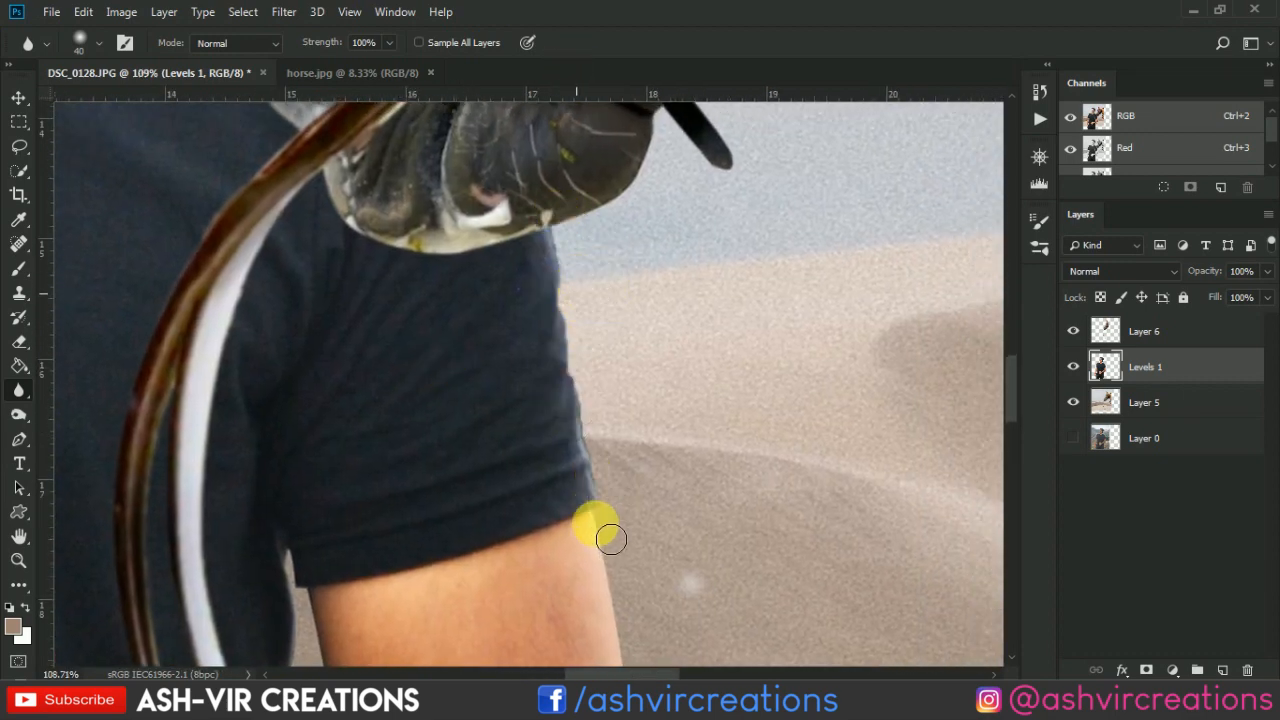
Blur the outer edge of the sleeve below the horse's muzzle and the bare arm down to the elbow
left_click_drag(606, 531, 580, 323)
left_click_drag(590, 483, 578, 253)
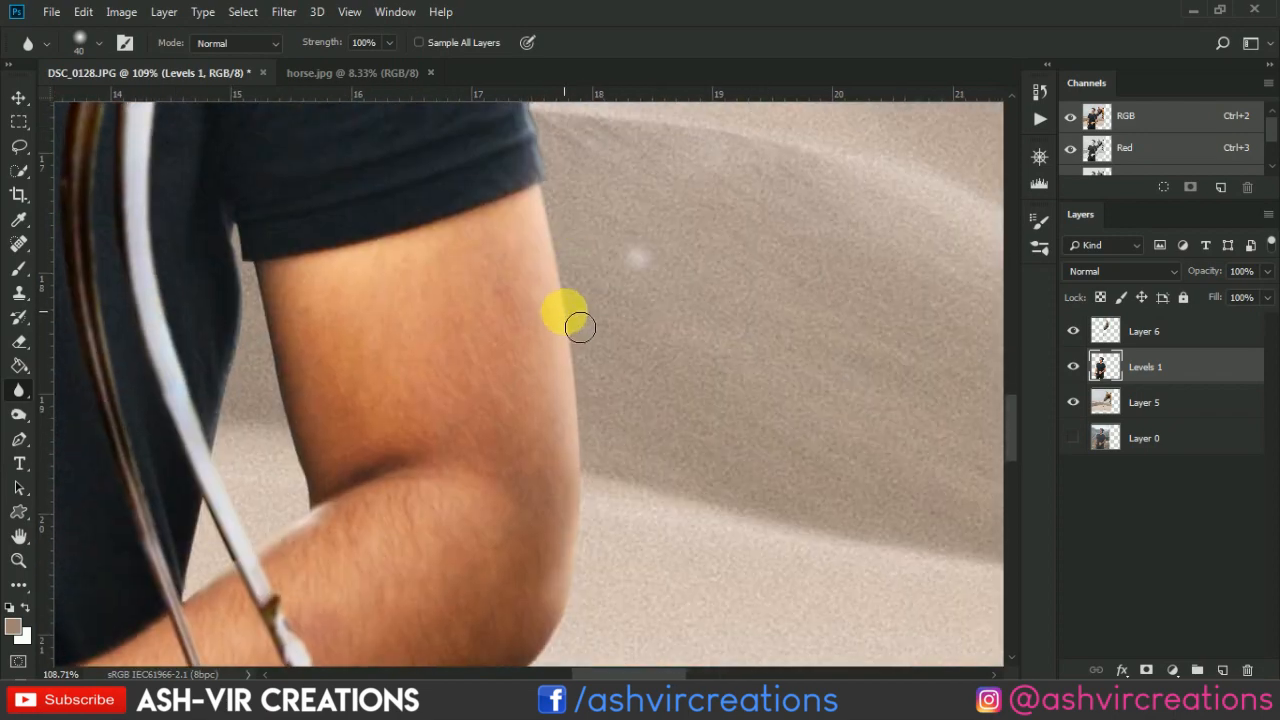
left_click_drag(600, 508, 618, 285)
left_click_drag(614, 443, 686, 303)
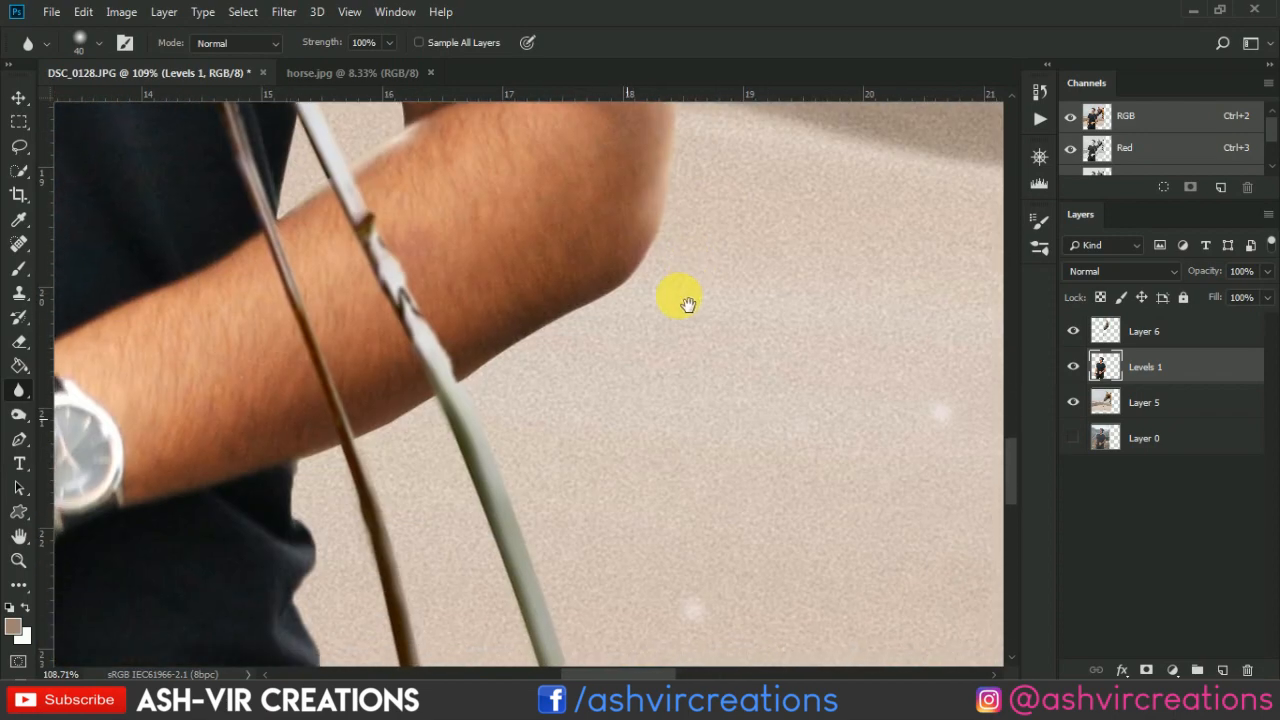
Blur the lower edge of the bent forearm and the edges around the gap between arm and torso
mouse_move(540, 343)
left_mouse_down()
mouse_move(374, 440)
mouse_move(325, 485)
mouse_move(314, 629)
left_mouse_up()
left_click_drag(376, 388, 435, 640)
left_click(341, 466)
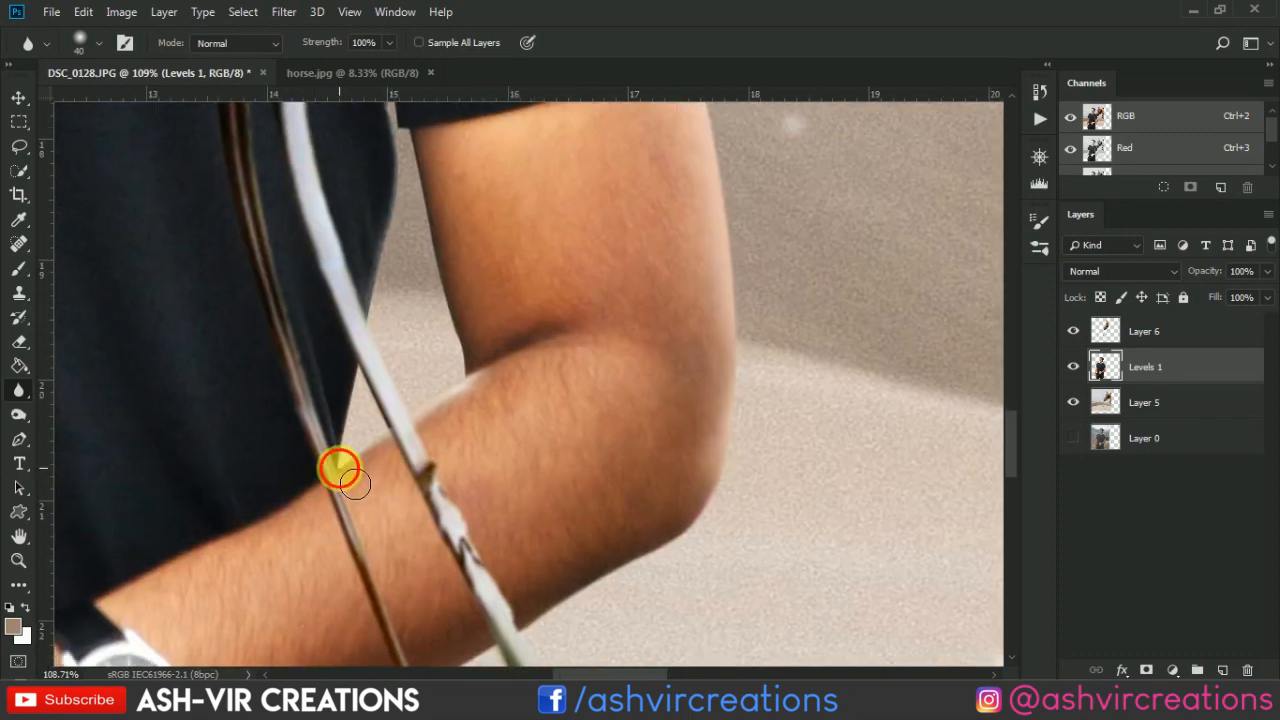
left_click_drag(381, 332, 403, 431)
mouse_move(435, 297)
left_mouse_down()
mouse_move(464, 265)
mouse_move(464, 338)
mouse_move(498, 497)
mouse_move(419, 554)
mouse_move(399, 537)
mouse_move(357, 557)
left_mouse_up()
scroll(400, 491, "down", 3)
Examine the whole composite to check how the man's softened edges blend with the desert background
left_click_drag(400, 491, 598, 150)
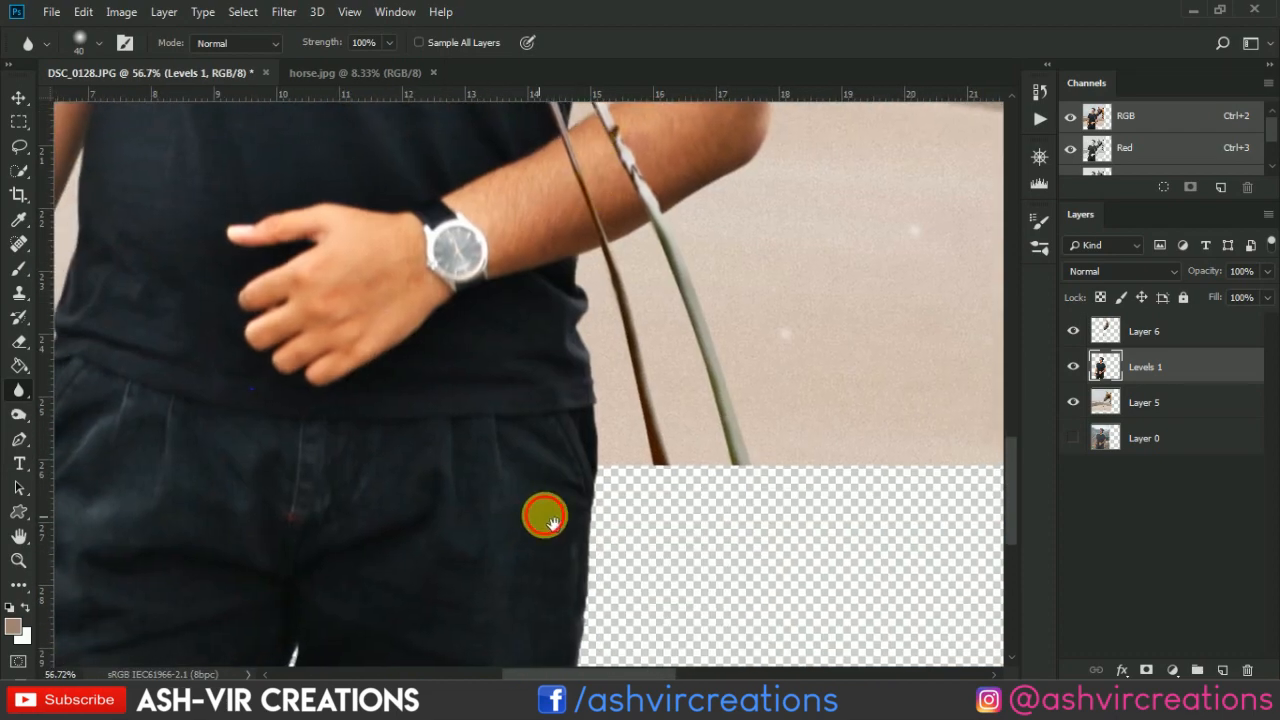
scroll(591, 497, "down", 3)
scroll(495, 390, "down", 2)
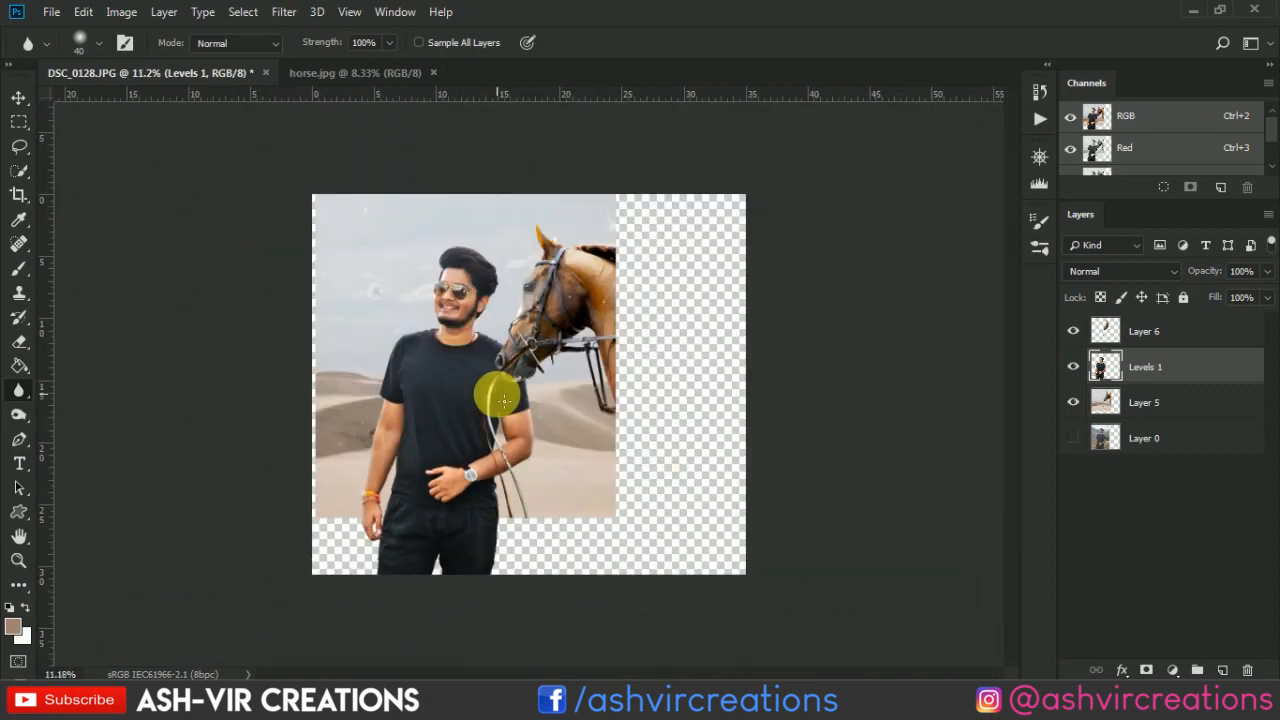
key("v")
scroll(496, 352, "up", 3)
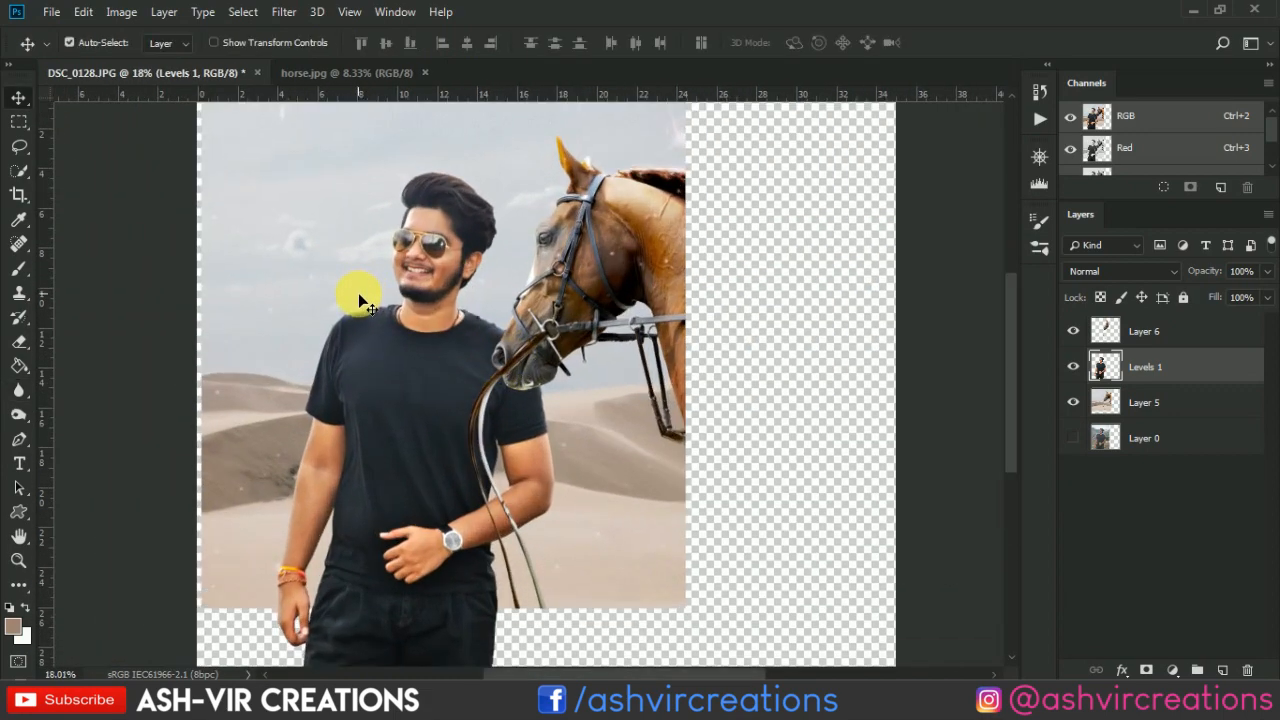
scroll(473, 326, "up", 1)
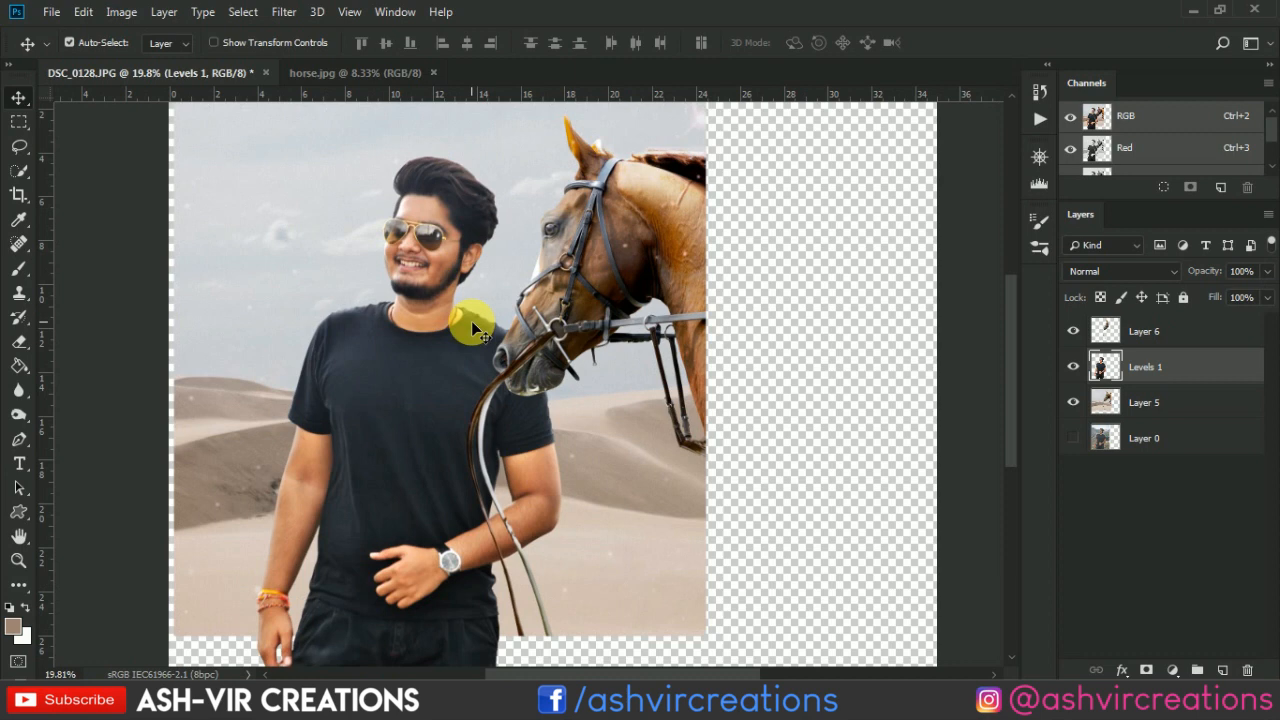
scroll(470, 321, "down", 2)
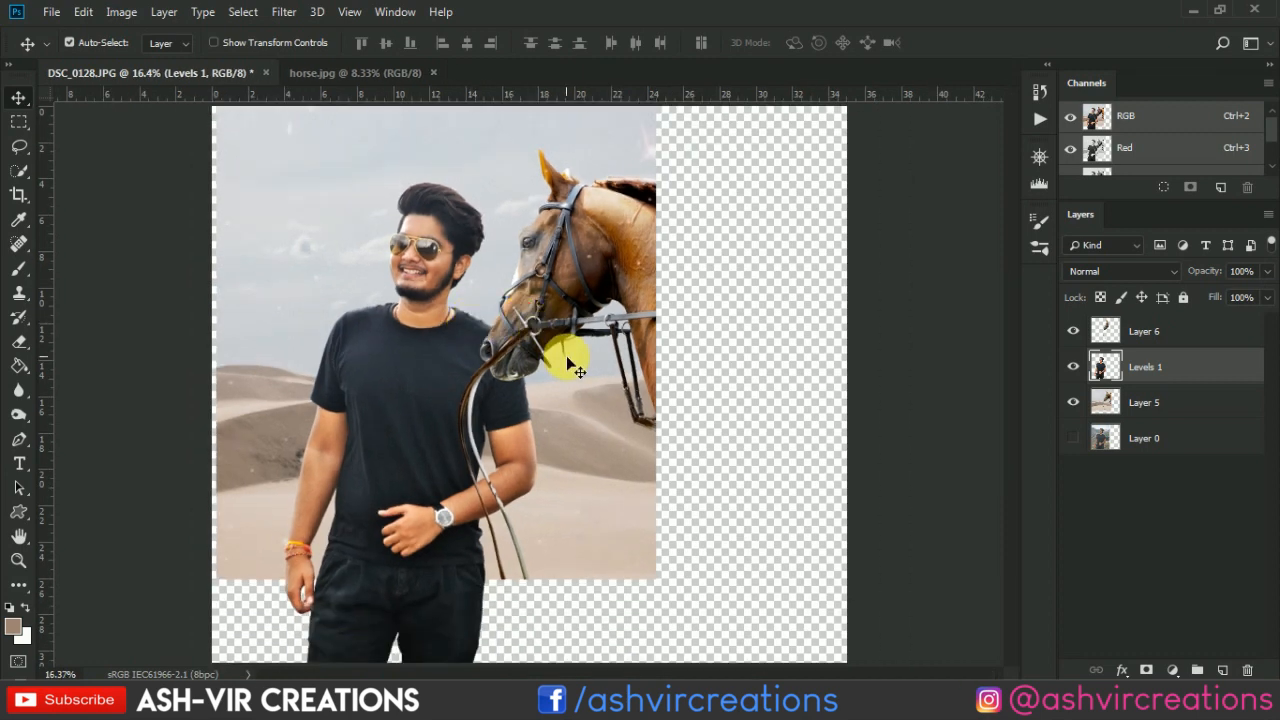
scroll(566, 355, "up", 1)
scroll(566, 355, "up", 1)
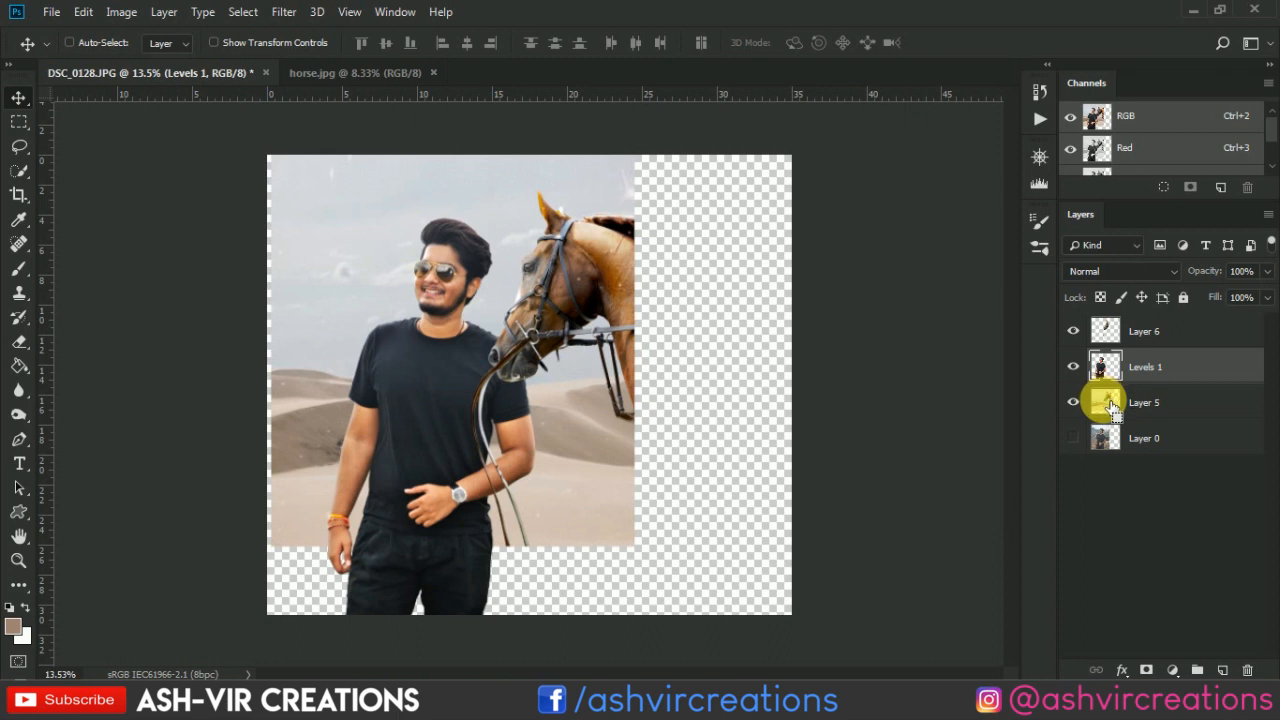
Crop the canvas to the bounds of the Layer 5 desert photo and fit the image in view
left_click(1108, 402, "ctrl")
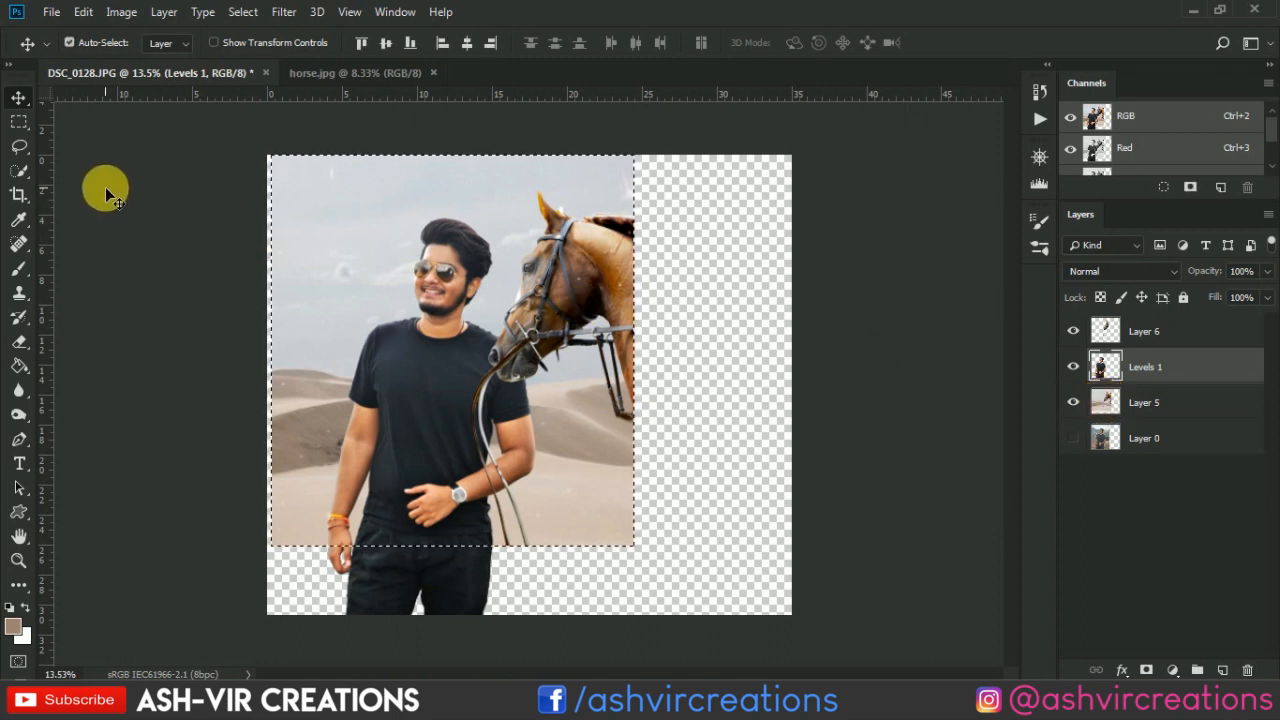
left_click(19, 192)
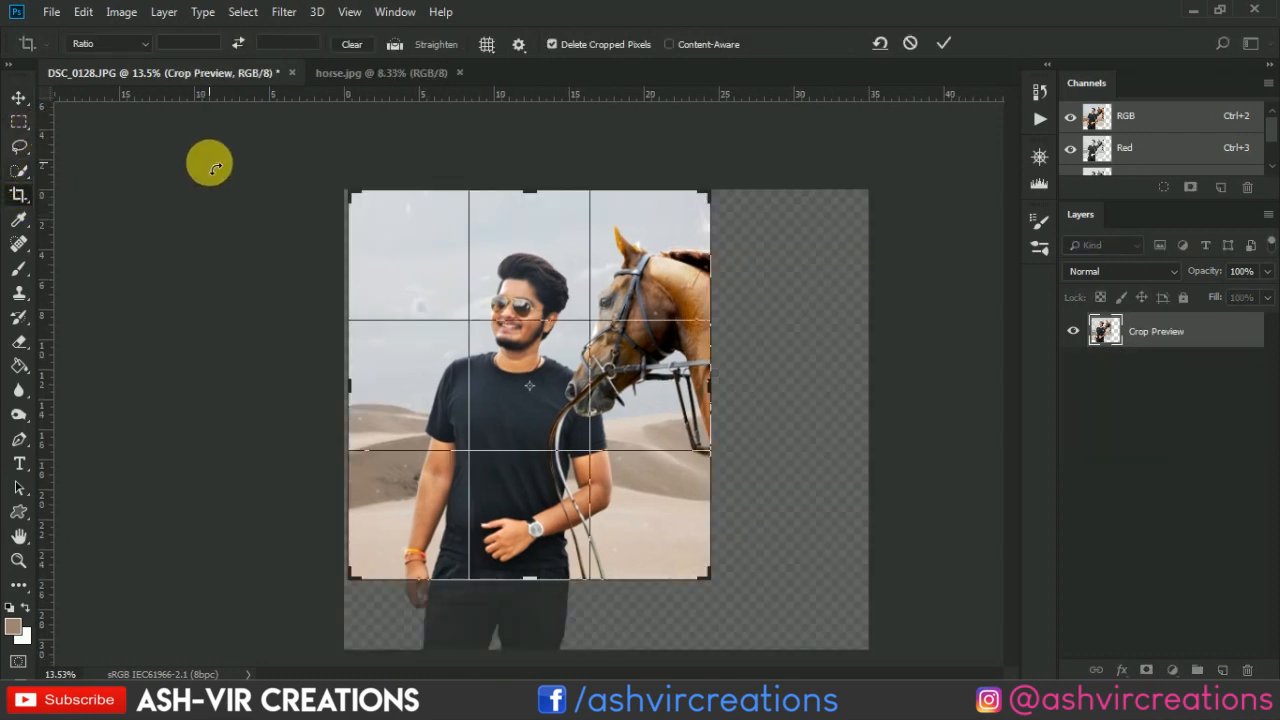
key("Return")
key("v")
key("ctrl+0")
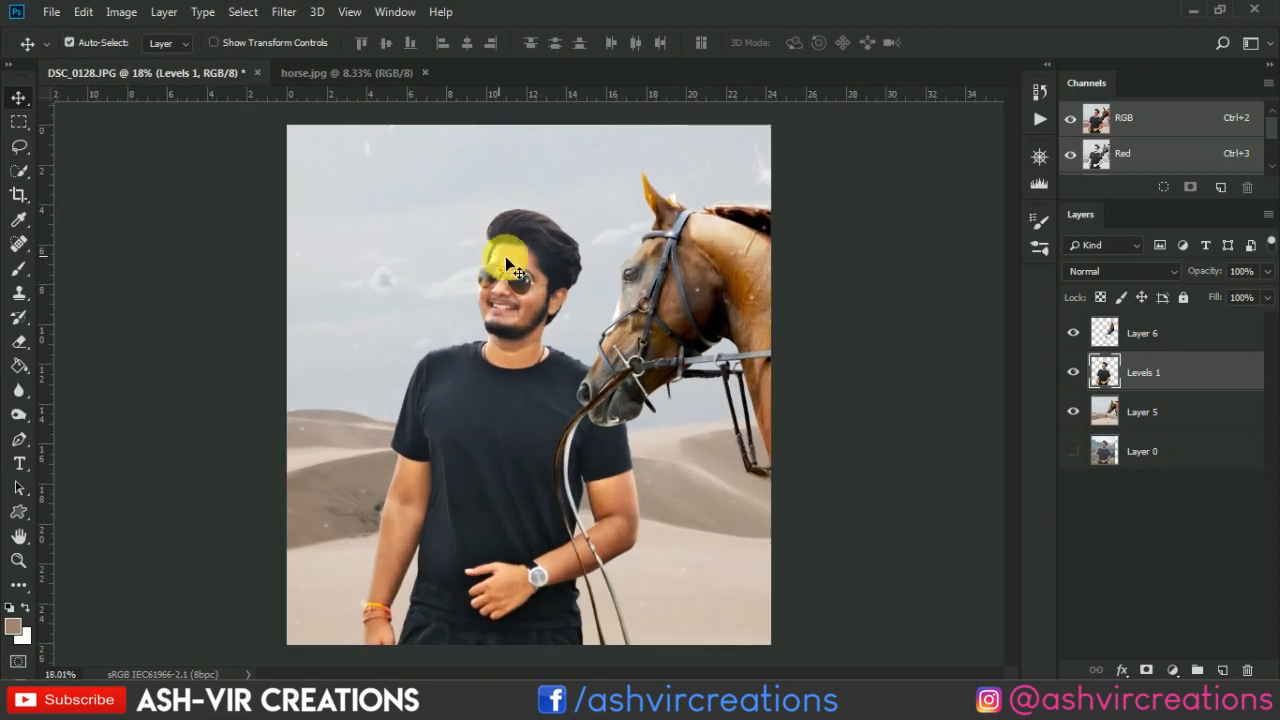
Add a new empty layer directly above the Levels 1 layer
left_click(1168, 414)
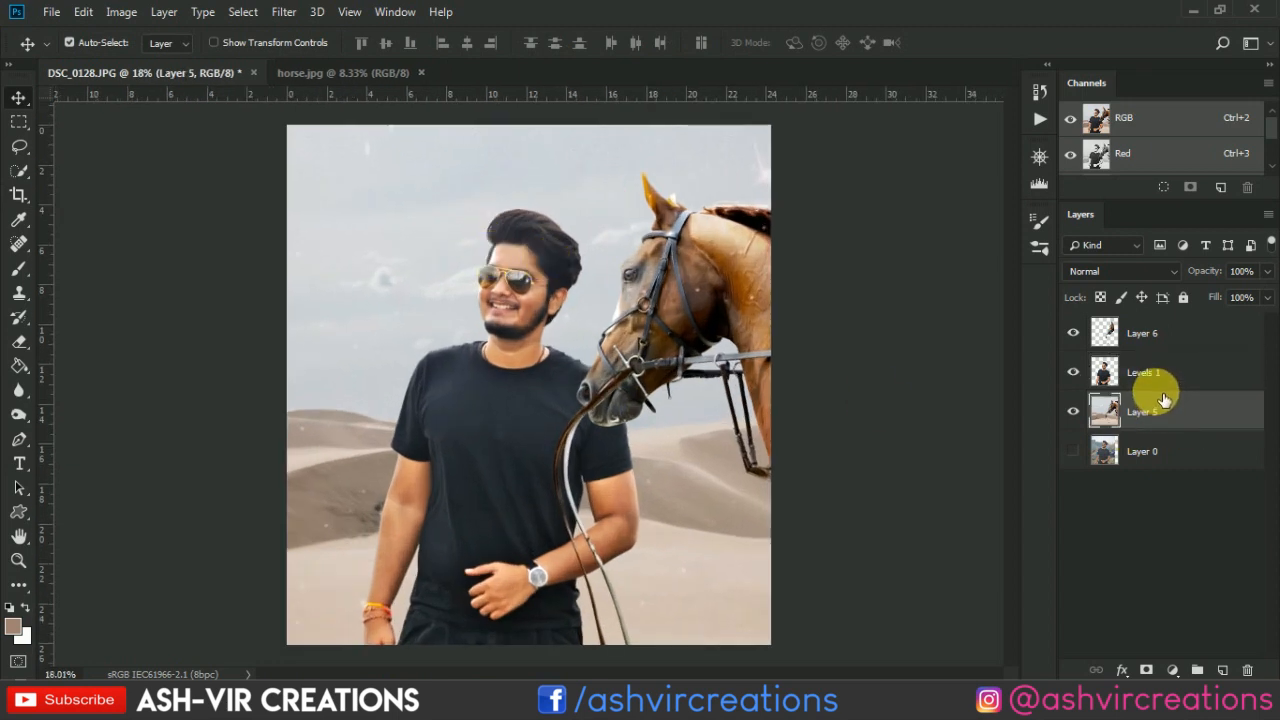
left_click(1163, 378)
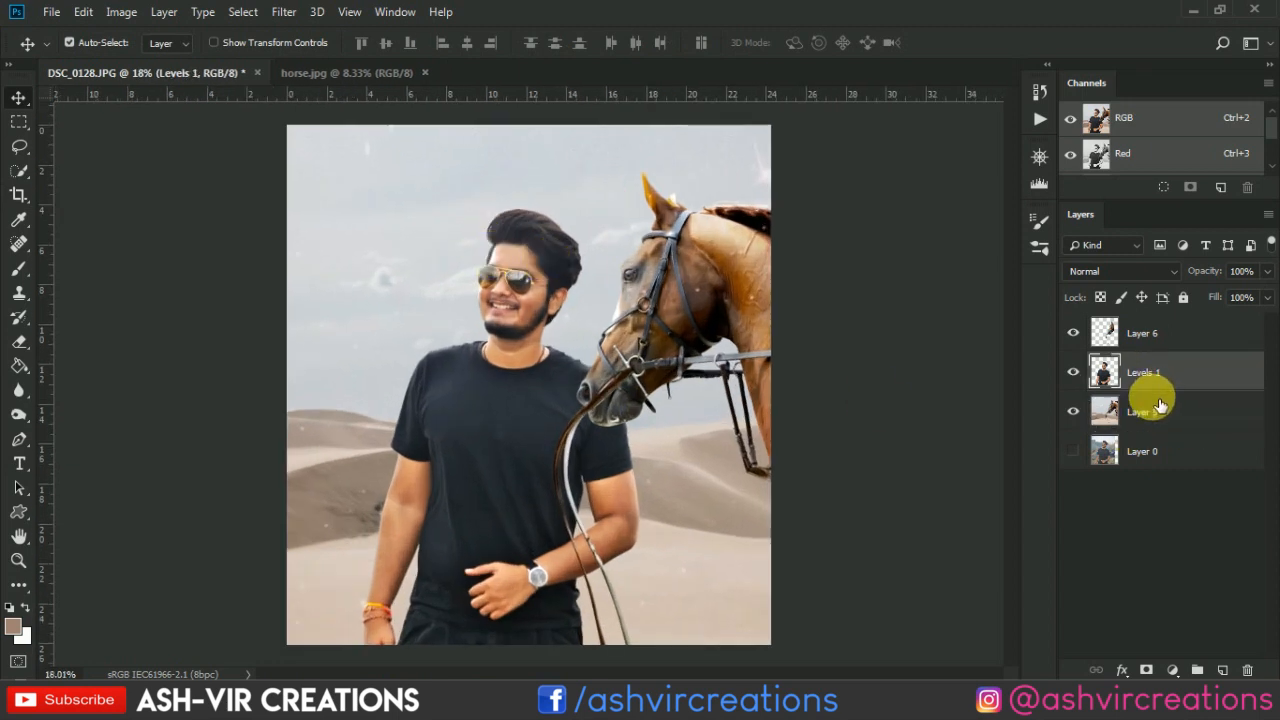
left_click(1231, 672)
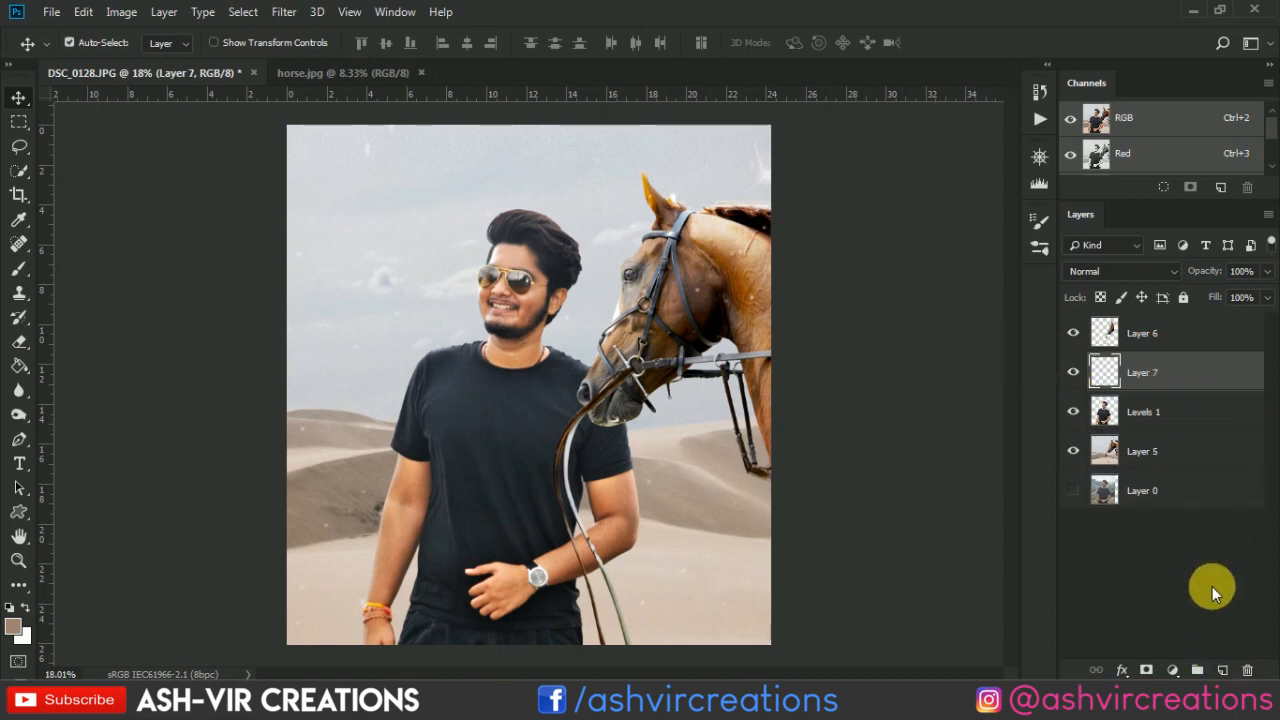
Choose the Brush tool and set the foreground colour to black
left_click(22, 268)
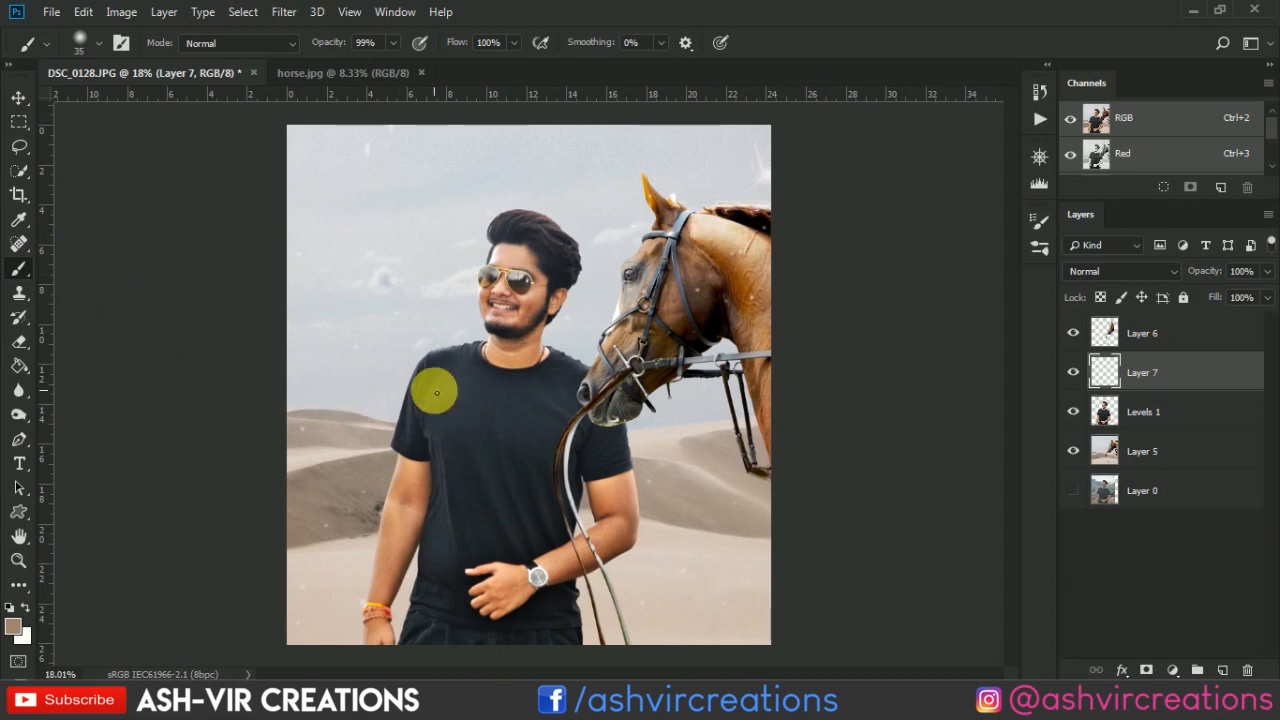
left_click(13, 625)
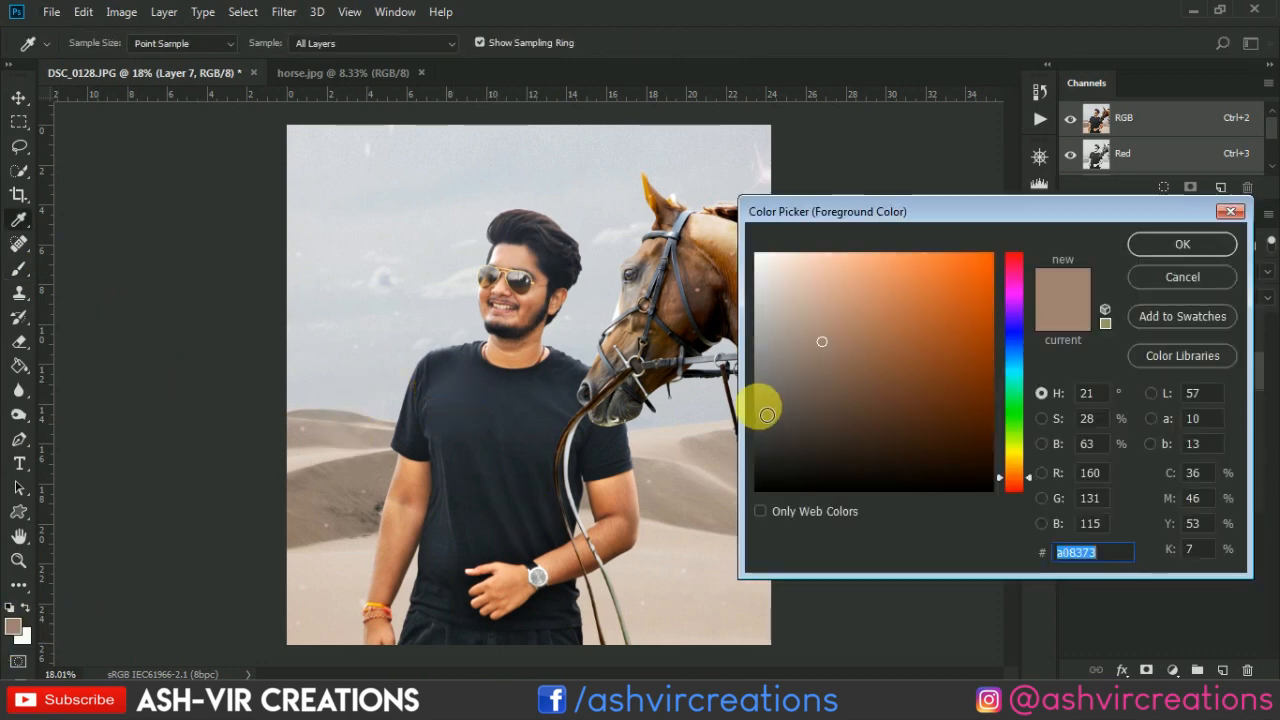
left_click_drag(766, 420, 751, 513)
left_click(1177, 248)
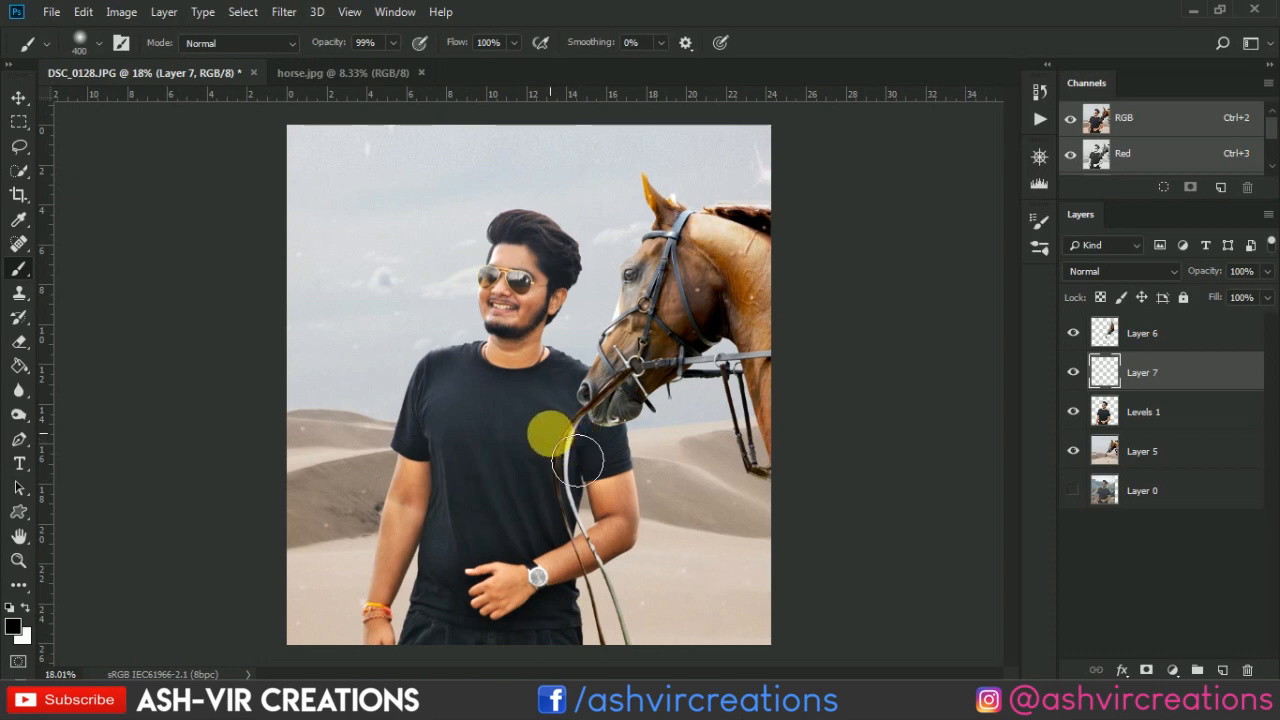
Paint soft black shading on the T-shirt beneath the horse's muzzle using a 250 to 300 px brush at 54% opacity
left_click_drag(578, 460, 620, 412)
scroll(612, 389, "up", 3)
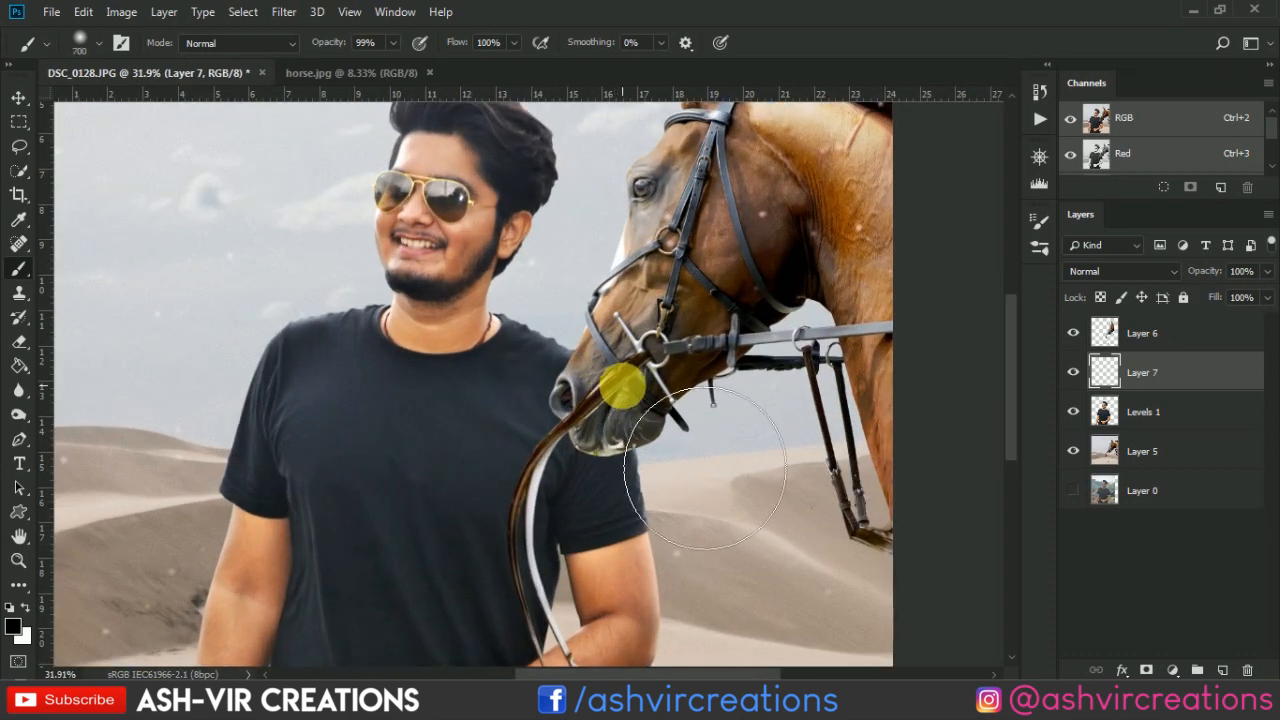
scroll(612, 389, "up", 2)
key("bracketleft")
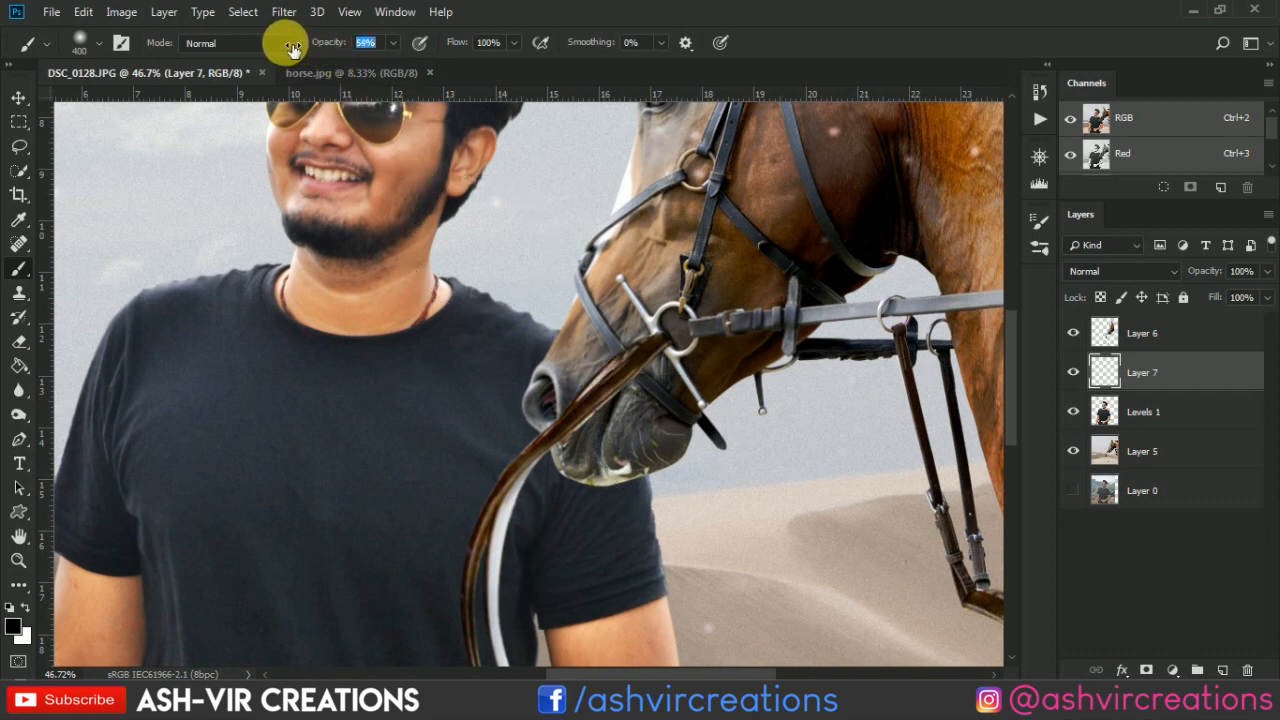
key("bracketleft")
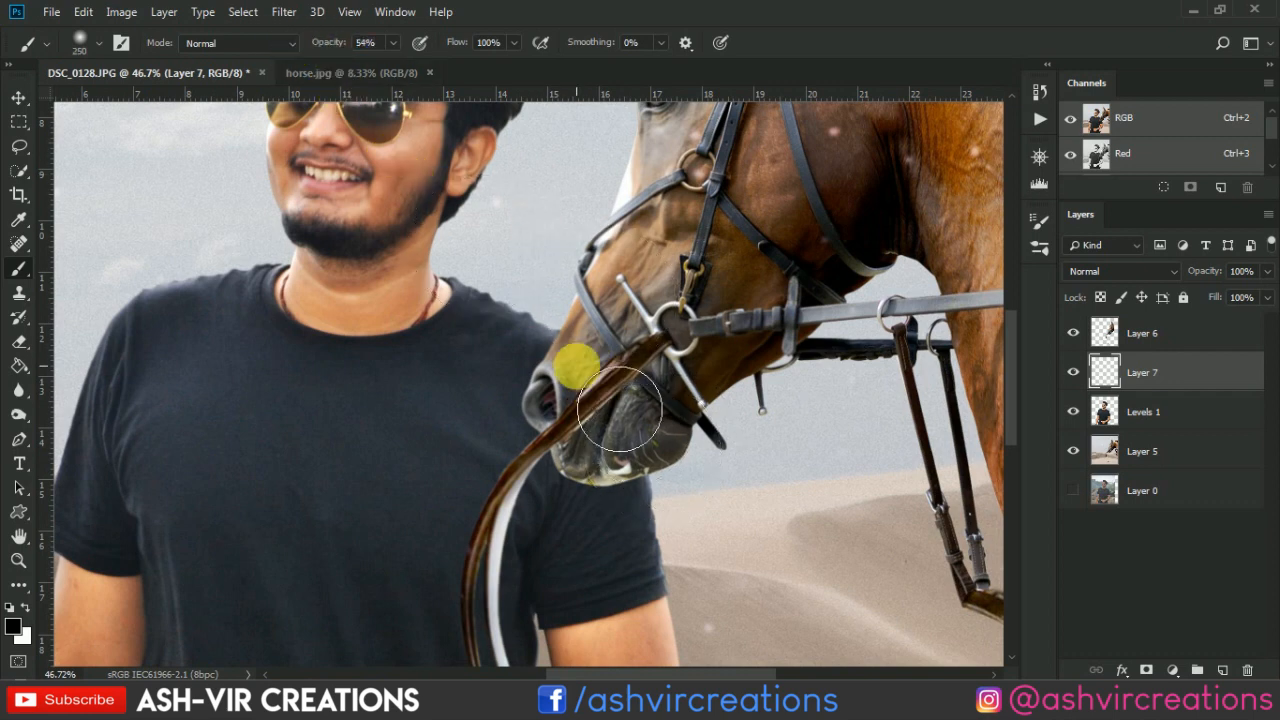
mouse_move(628, 424)
left_mouse_down()
mouse_move(660, 451)
mouse_move(630, 469)
mouse_move(648, 502)
mouse_move(682, 474)
mouse_move(680, 487)
mouse_move(713, 483)
left_mouse_up()
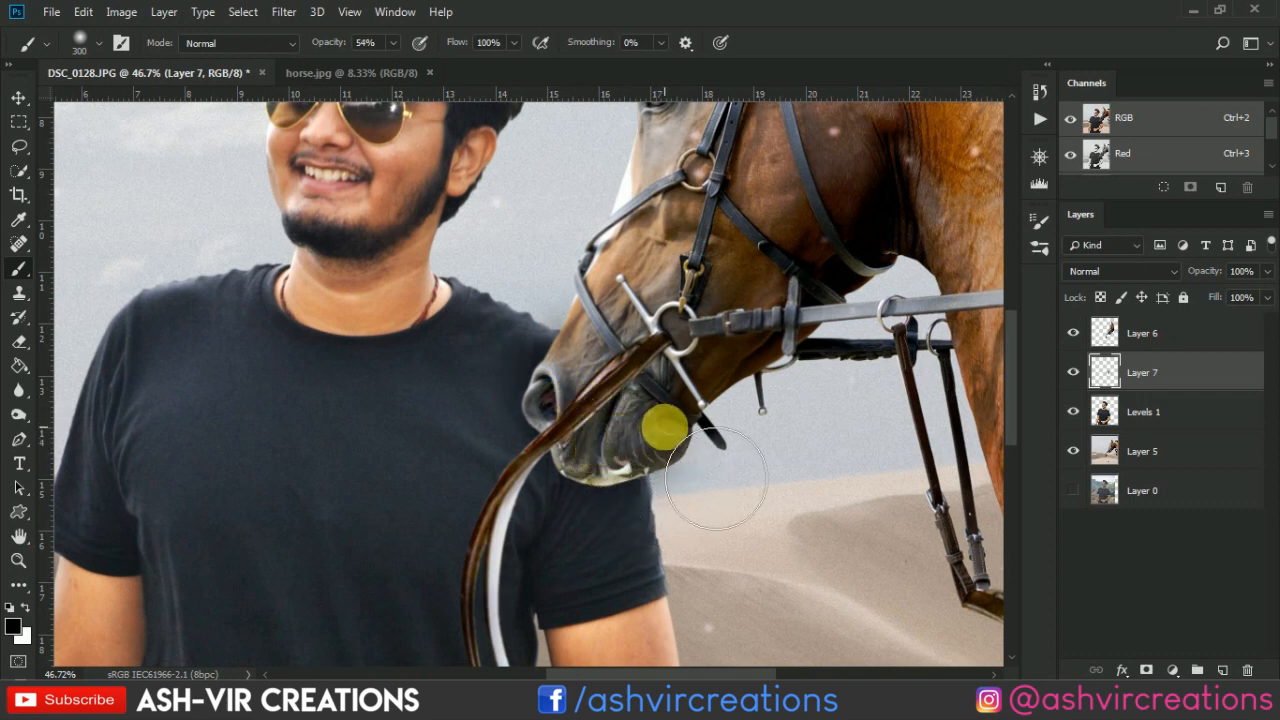
Clip Layer 7 to the Levels 1 layer and compare the shading with Layer 7 hidden and shown
right_click(1144, 379)
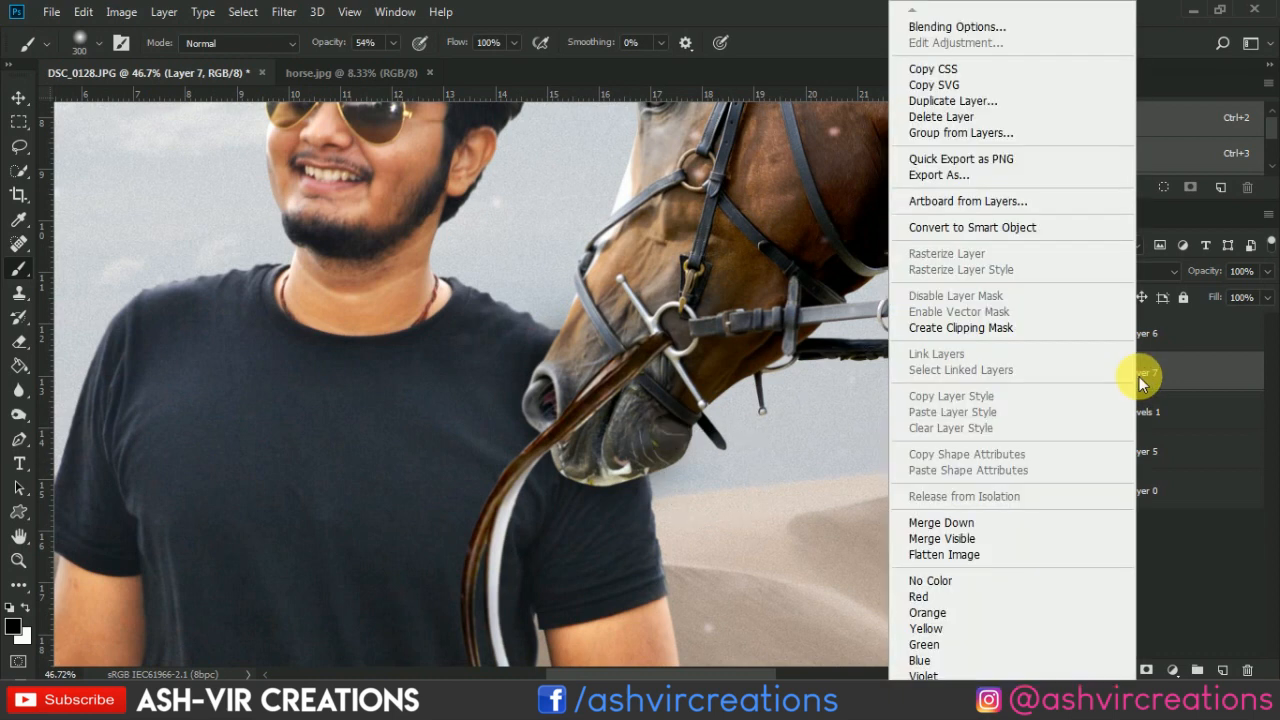
left_click(972, 330)
scroll(597, 346, "up", 1)
left_click_drag(664, 390, 688, 308)
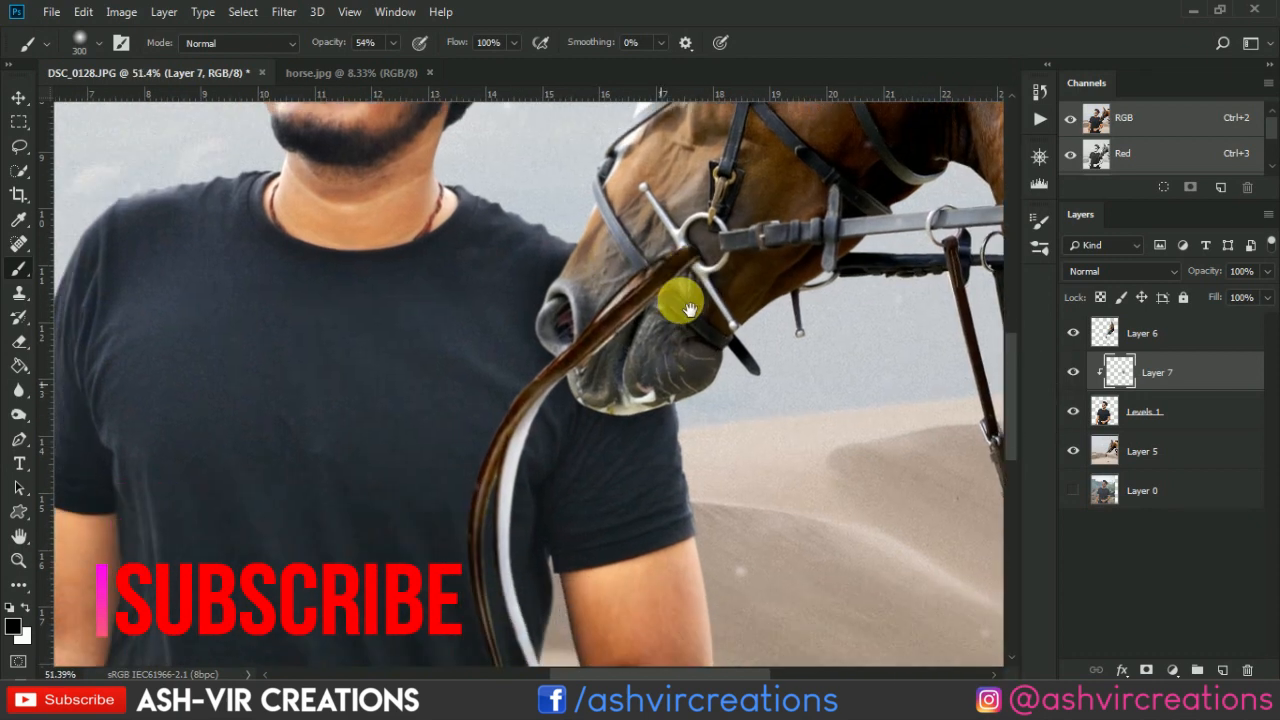
left_click(1073, 372)
left_click(1073, 372)
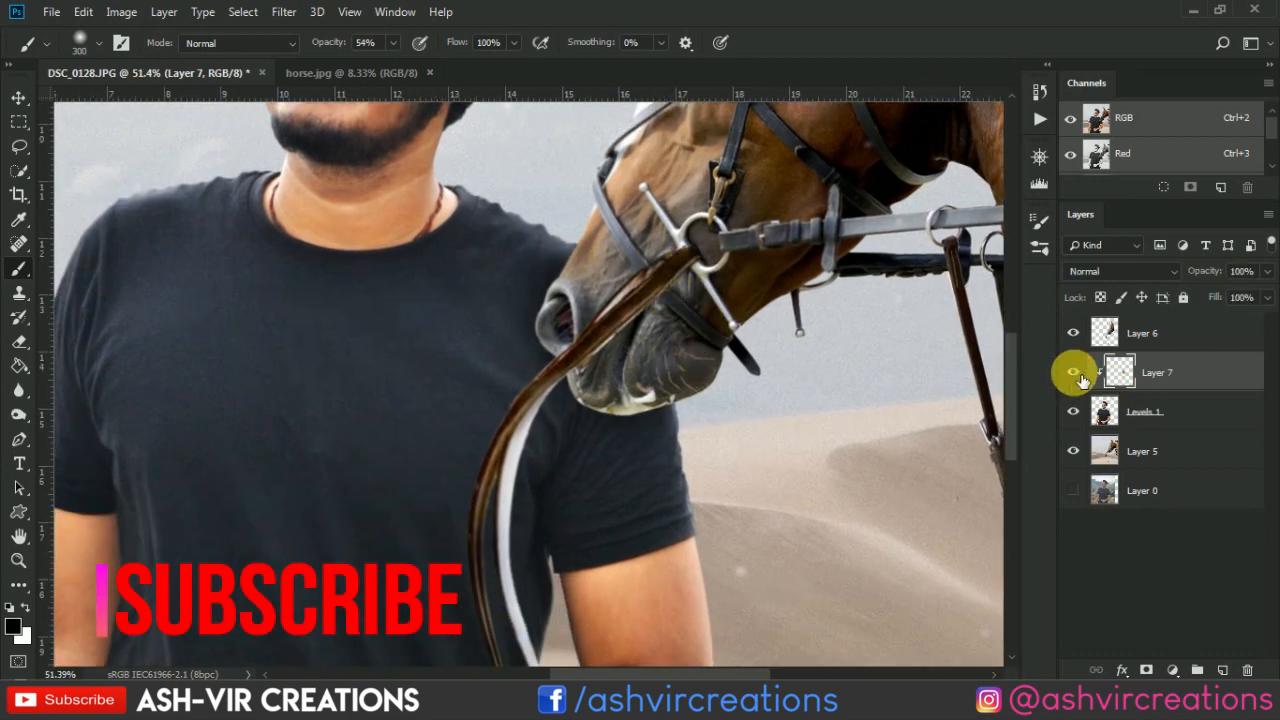
left_click(1073, 372)
left_click(1073, 372)
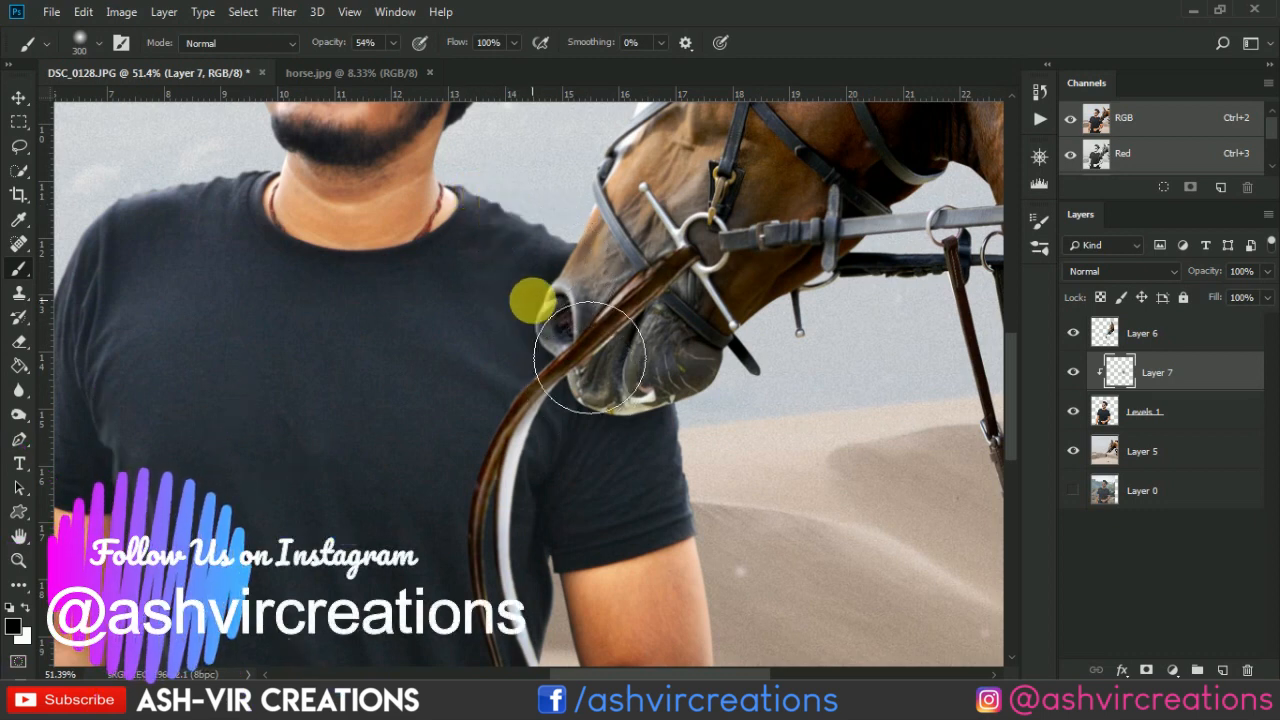
Paint lighter shading along the reins over the T-shirt using a 125 px brush at 37% opacity
left_click_drag(342, 50, 347, 52)
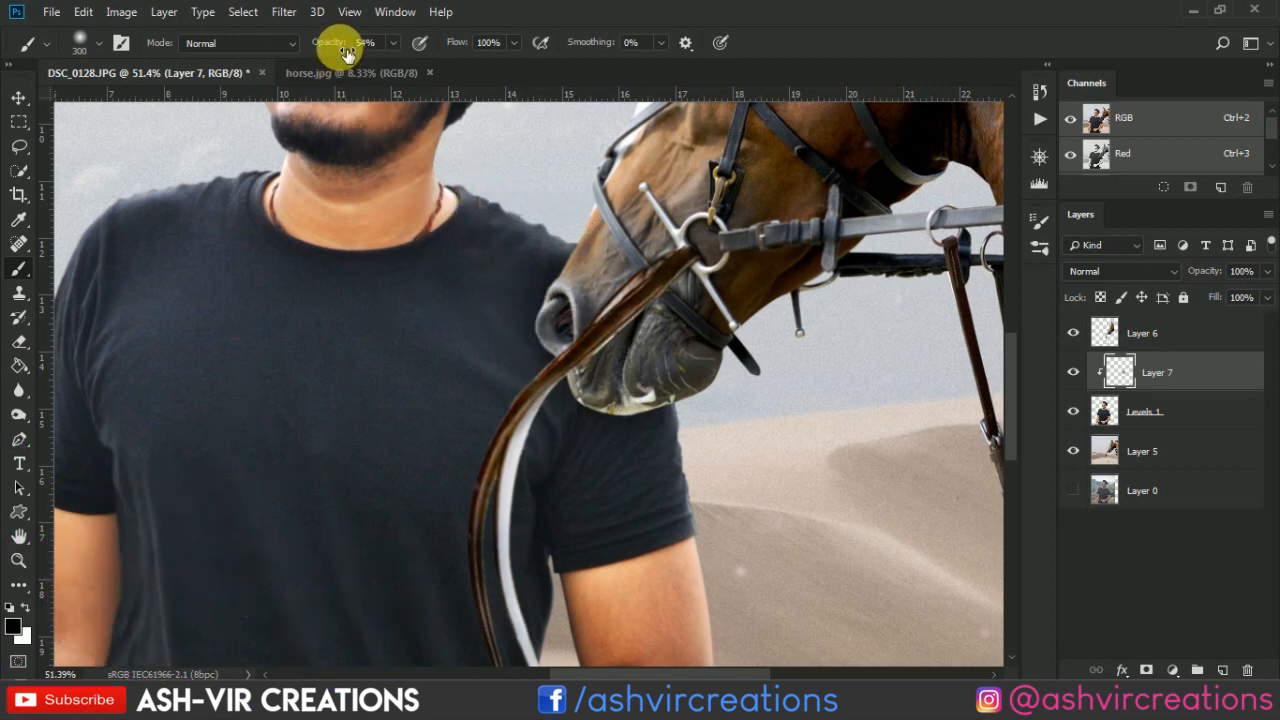
key("[")
key("[")
key("[")
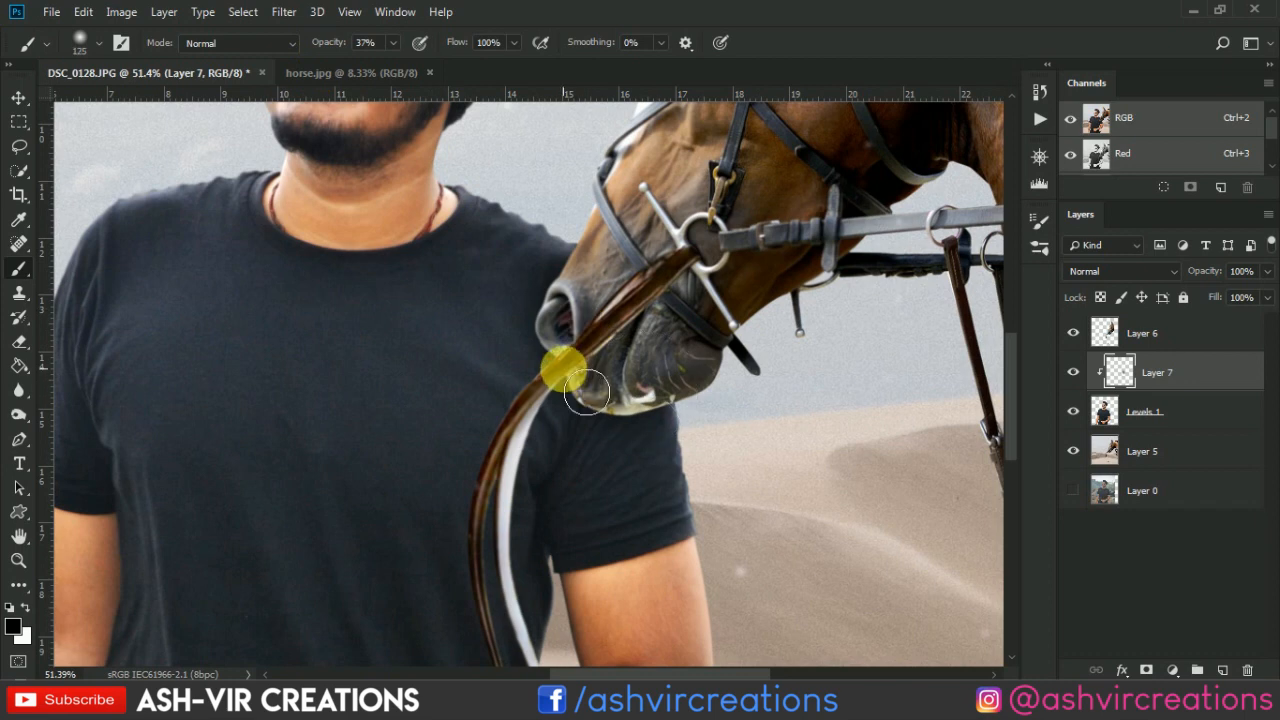
mouse_move(513, 433)
left_mouse_down()
mouse_move(560, 284)
mouse_move(581, 480)
mouse_move(567, 472)
mouse_move(604, 532)
mouse_move(539, 309)
left_mouse_up()
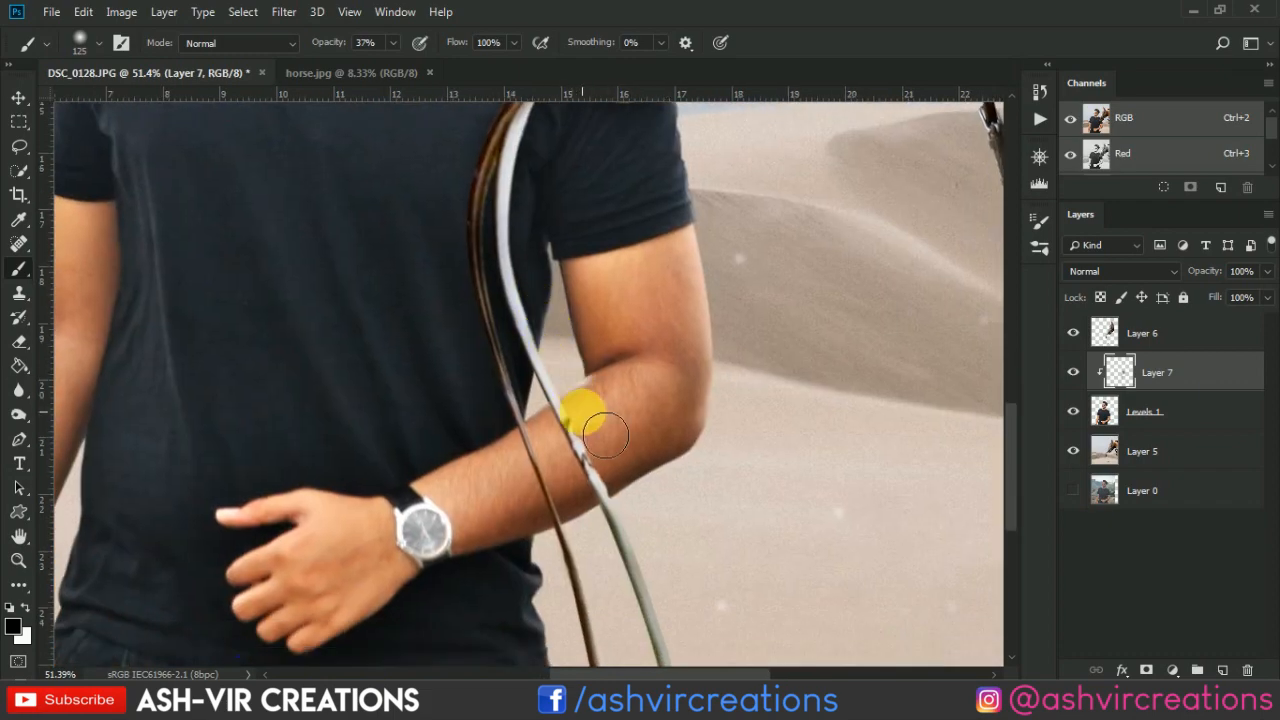
Paint faint shadows beside the reins where they cross the forearm, using a 50 px brush at 18% opacity
left_click_drag(566, 410, 637, 557)
key("ctrl+z")
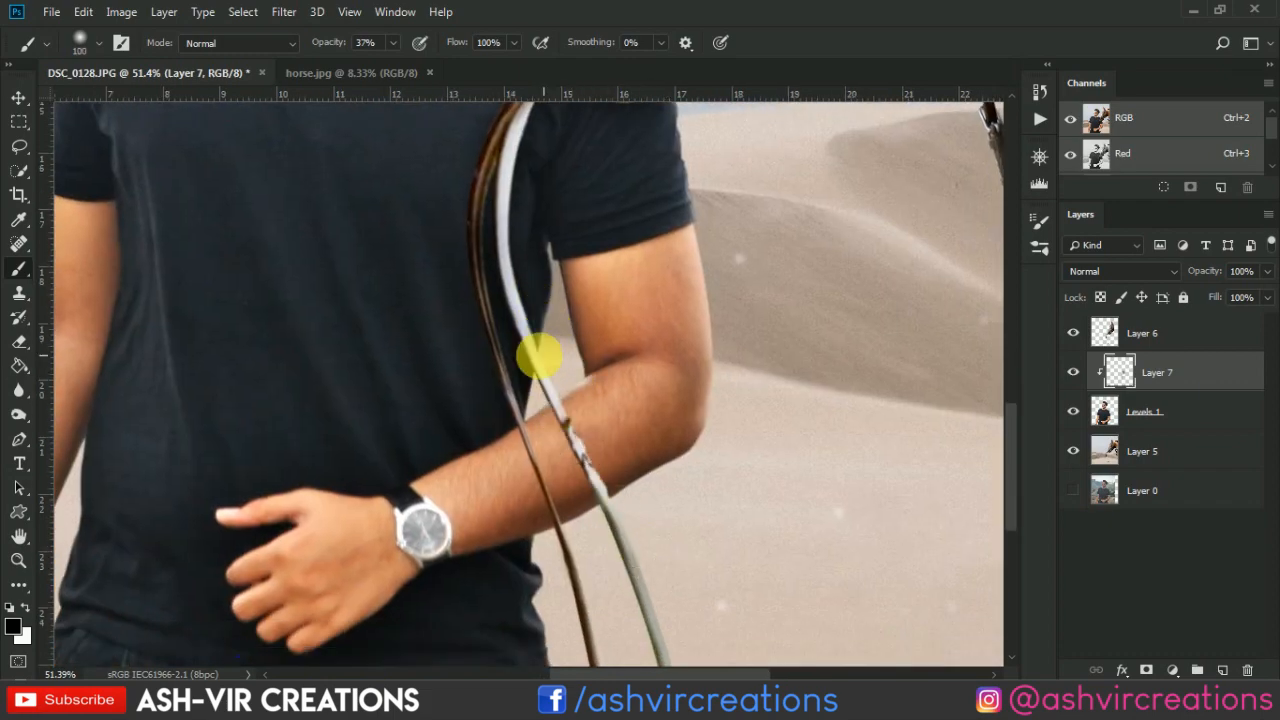
key("[")
key("[")
key("[")
scroll(561, 388, "up", 5)
left_click_drag(329, 45, 317, 49)
key("[")
key("[")
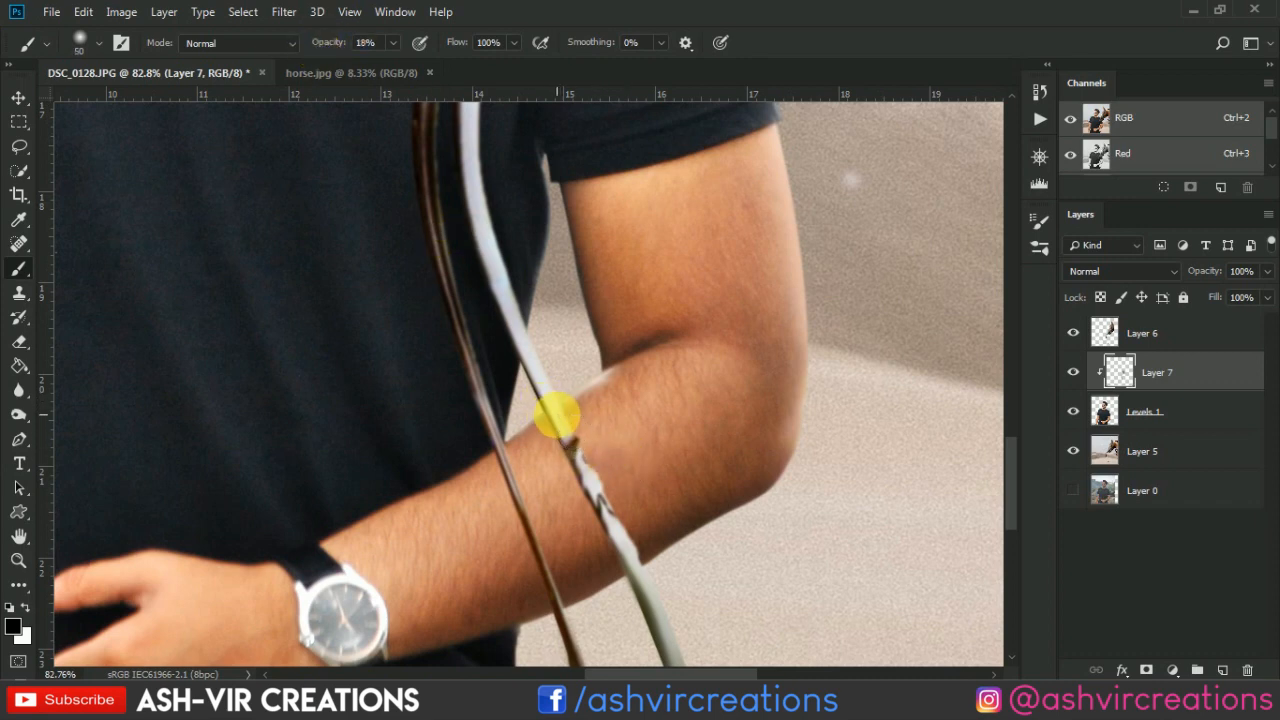
mouse_move(557, 418)
left_mouse_down()
mouse_move(652, 575)
mouse_move(595, 505)
mouse_move(600, 468)
mouse_move(570, 425)
mouse_move(660, 637)
mouse_move(542, 501)
mouse_move(524, 457)
mouse_move(580, 645)
left_mouse_up()
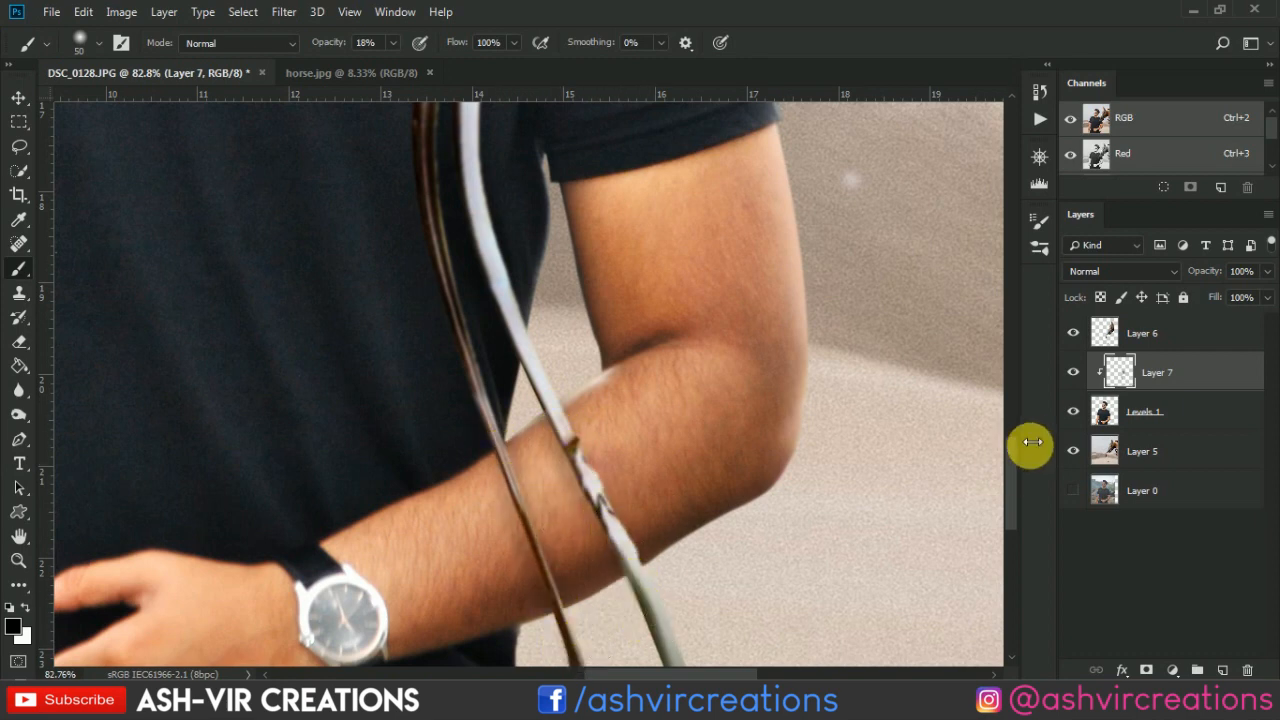
Set Layer 7's blend mode to Multiply and compare the composite with the layer hidden and shown
left_click(1093, 280)
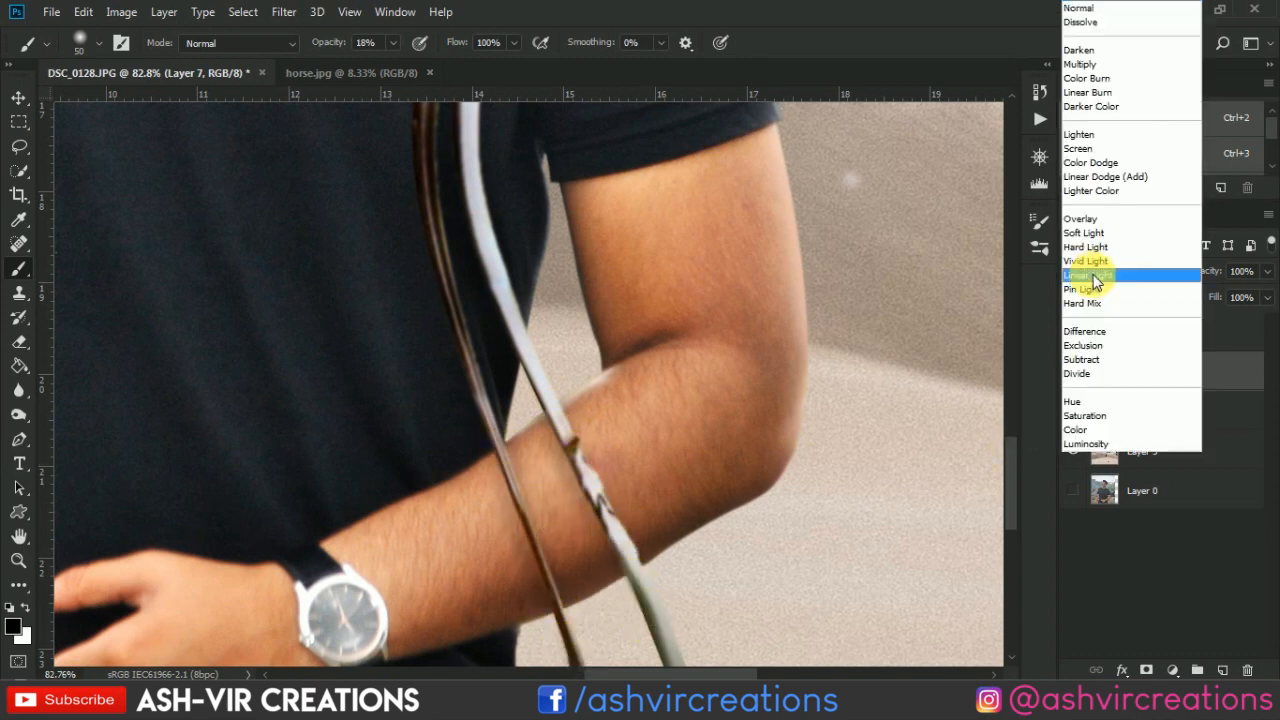
left_click(1092, 63)
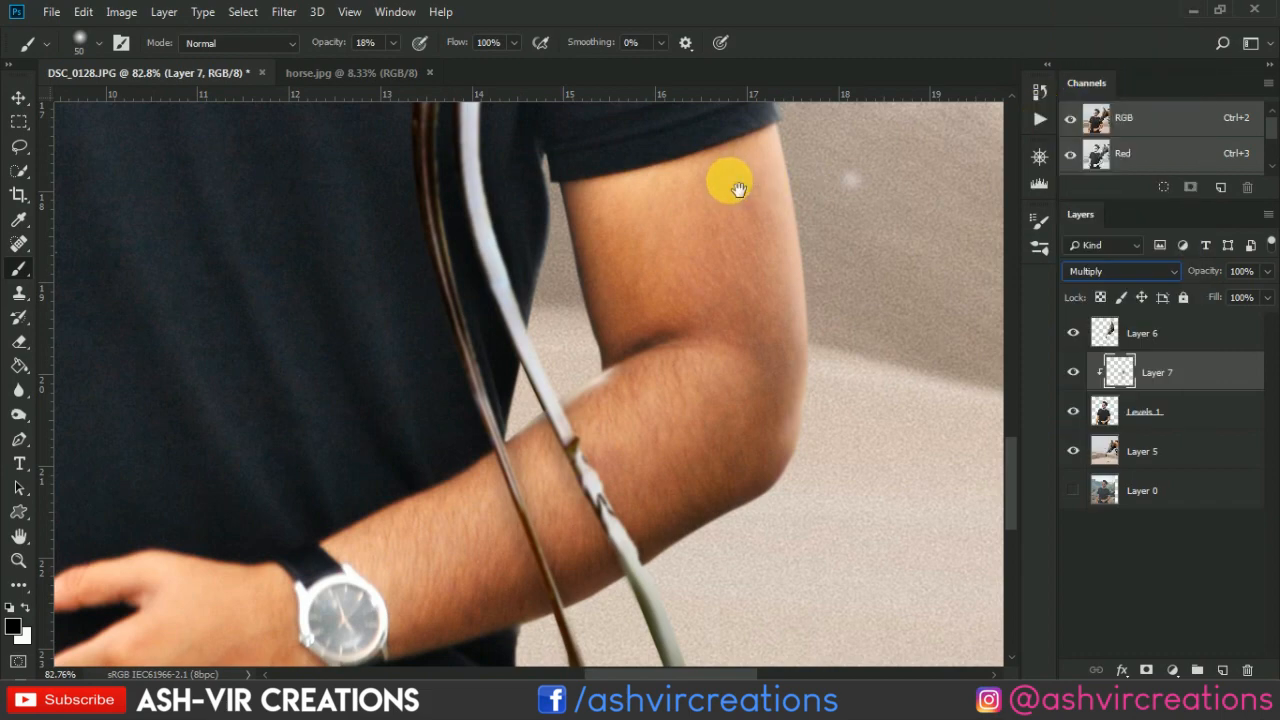
left_click_drag(738, 190, 731, 318)
scroll(731, 316, "down", 1)
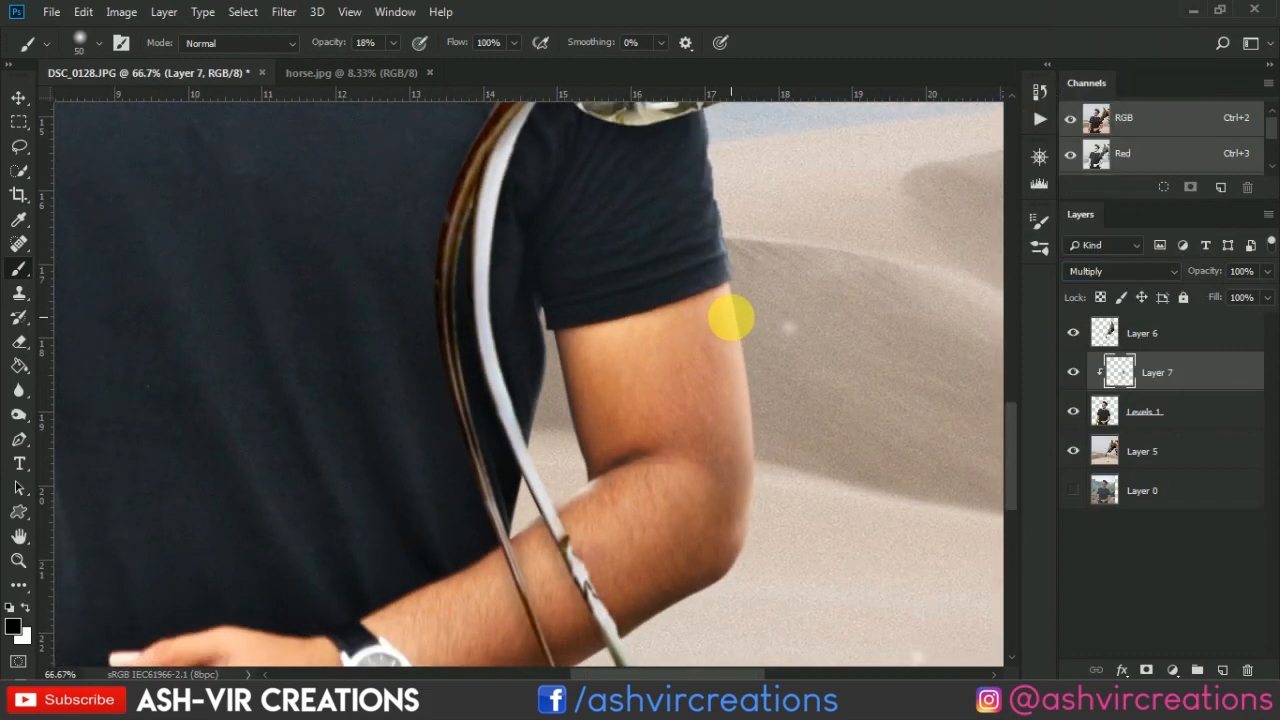
scroll(731, 316, "down", 2)
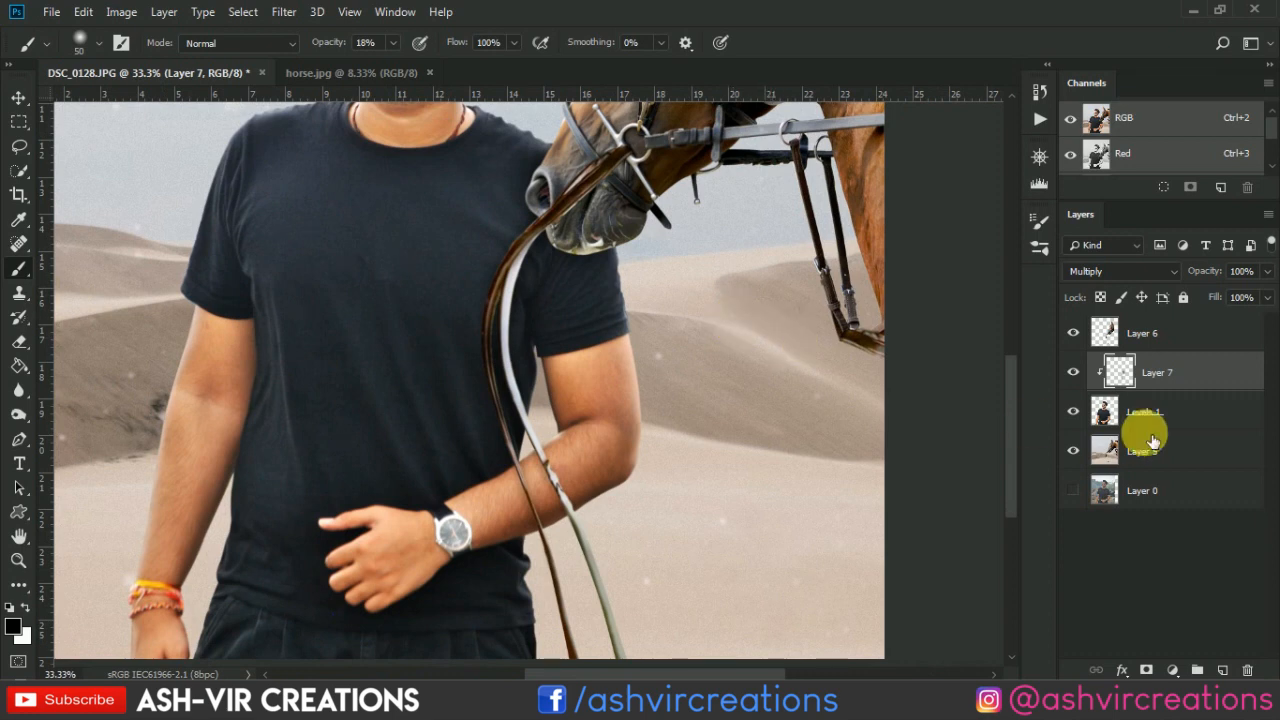
left_click(1073, 372)
left_click(1073, 372)
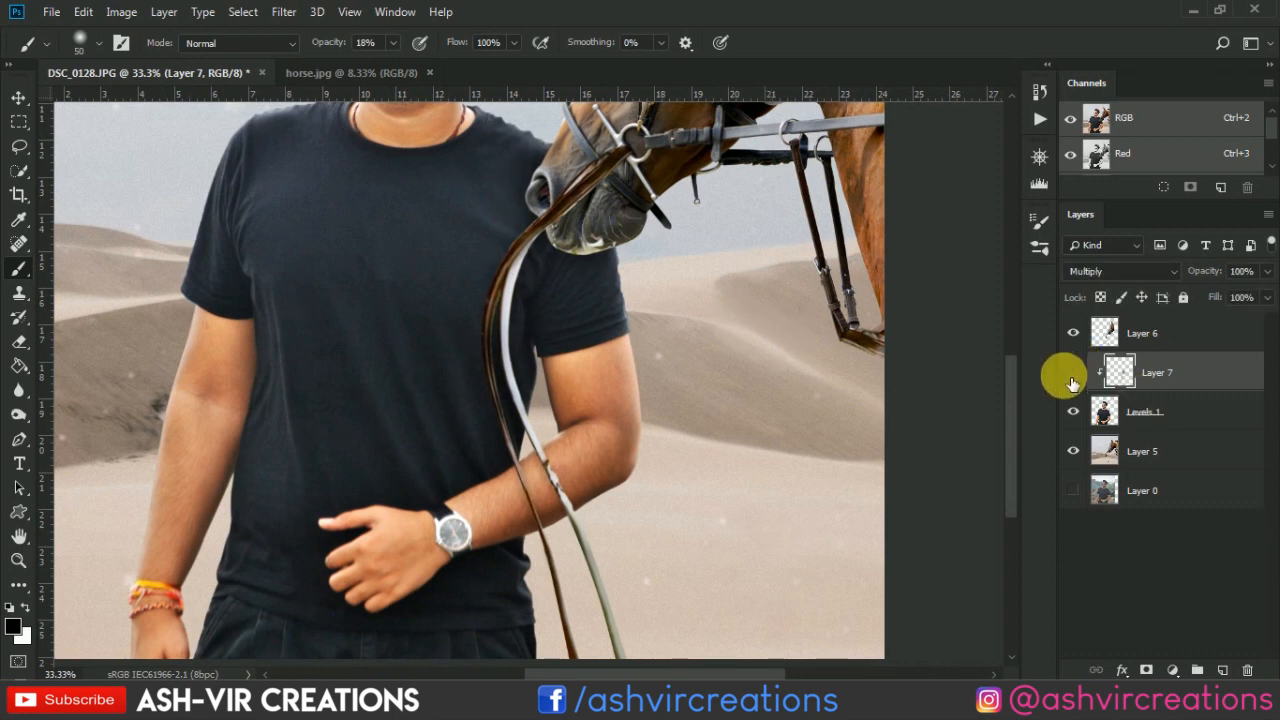
left_click(1071, 375)
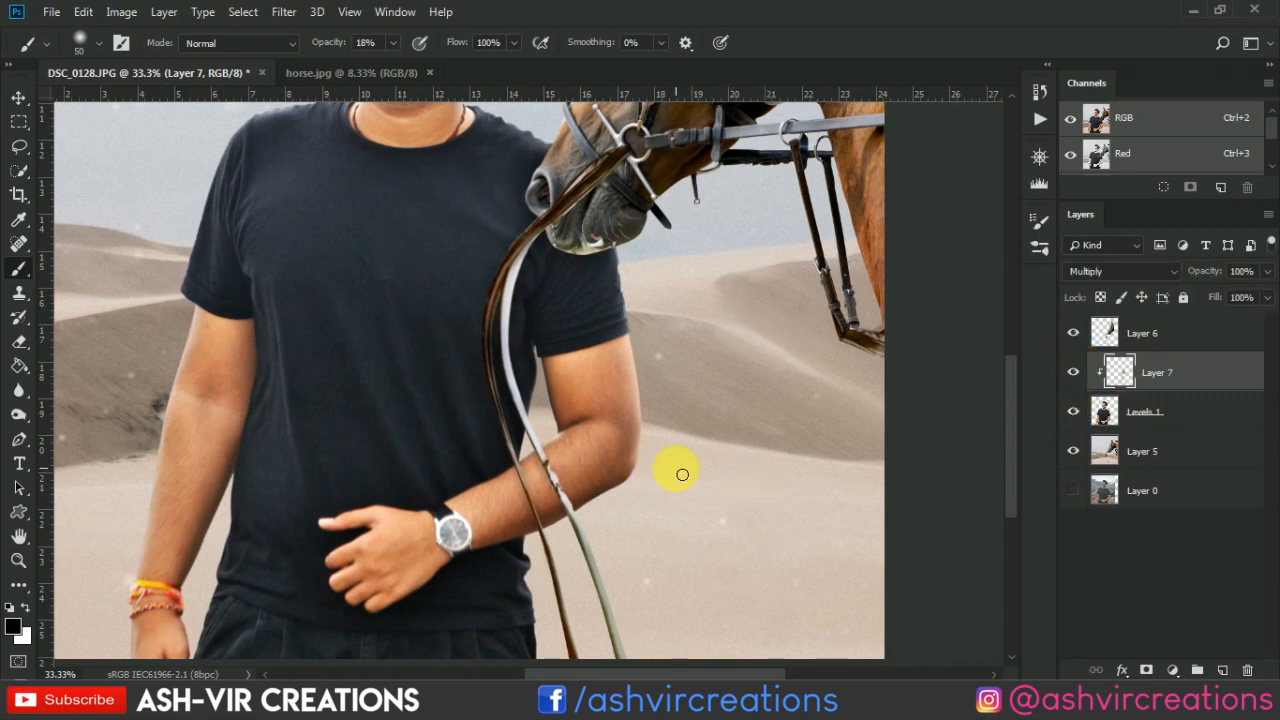
Lighten the painted shadows around the reins on the forearm using a 175 px Eraser at 31% opacity
scroll(677, 468, "up", 1)
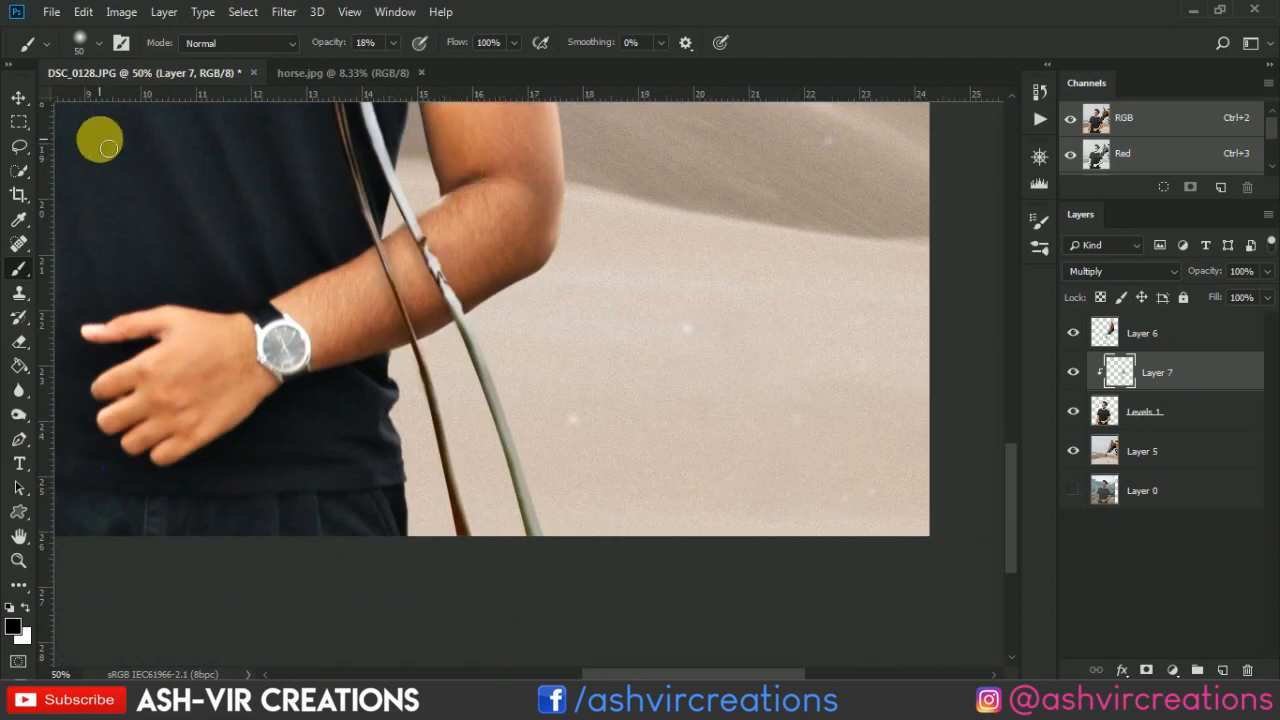
left_click(37, 341)
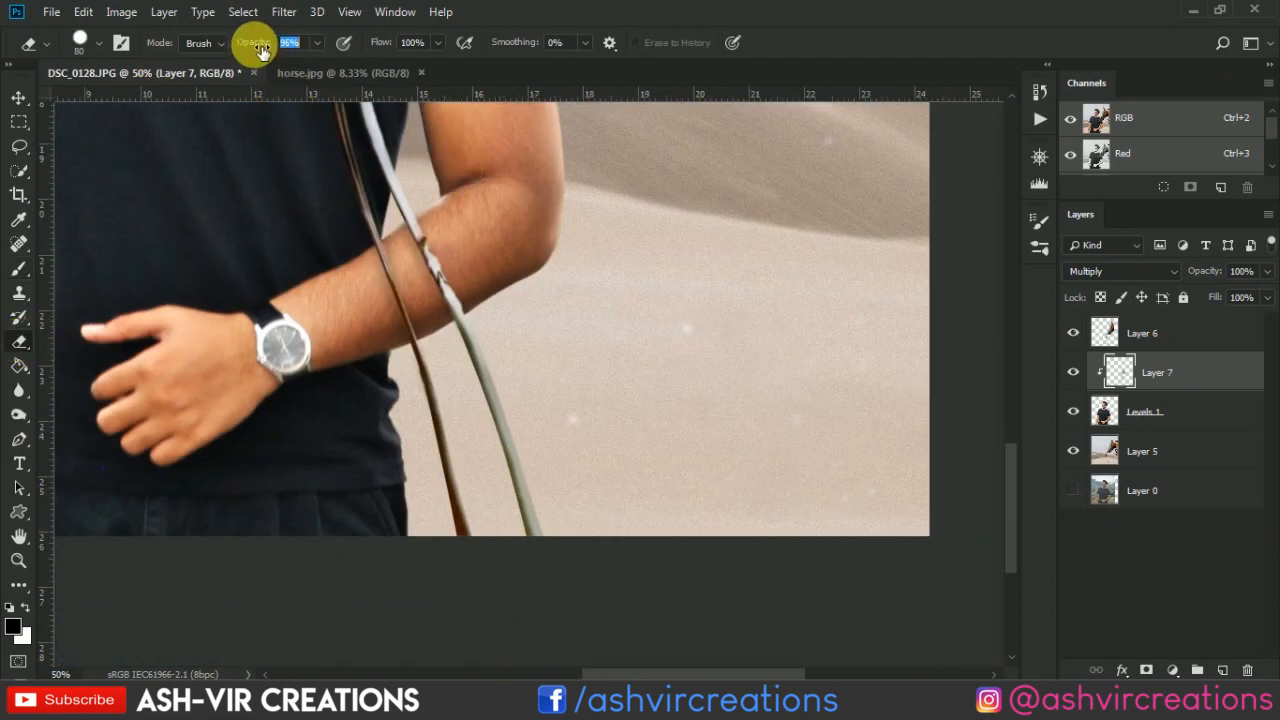
left_click_drag(261, 50, 236, 47)
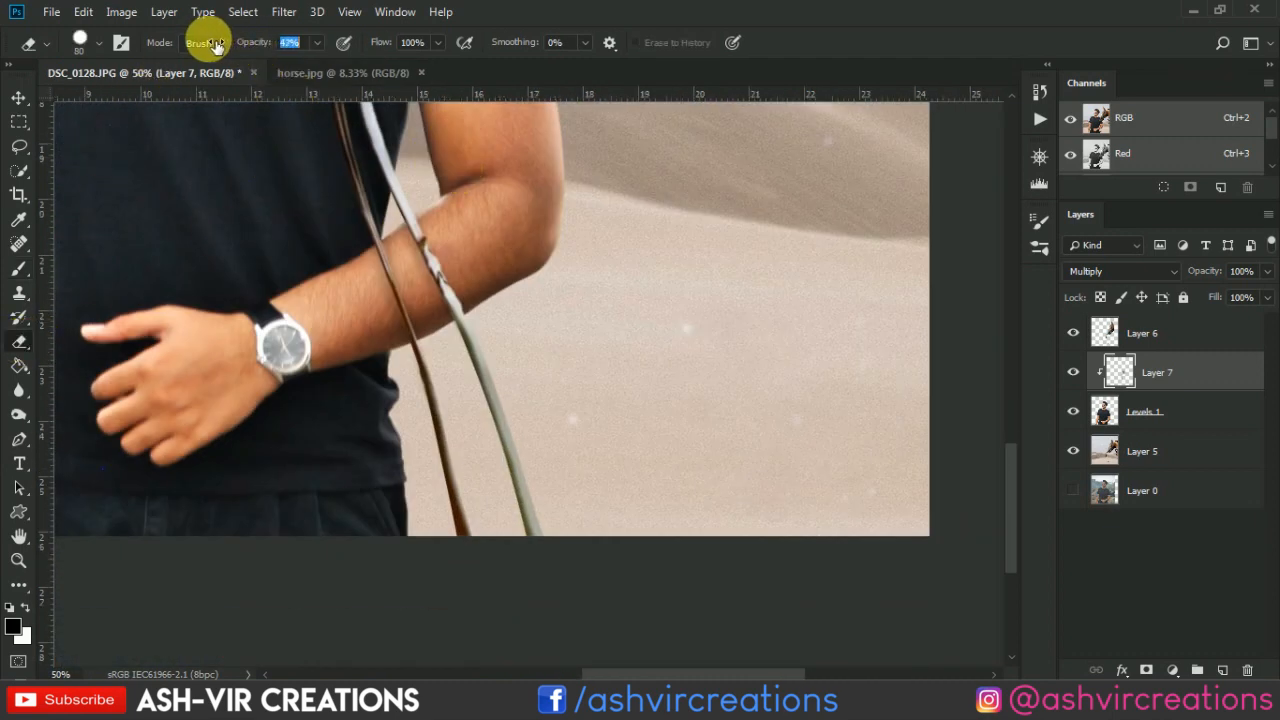
left_click_drag(201, 43, 200, 43)
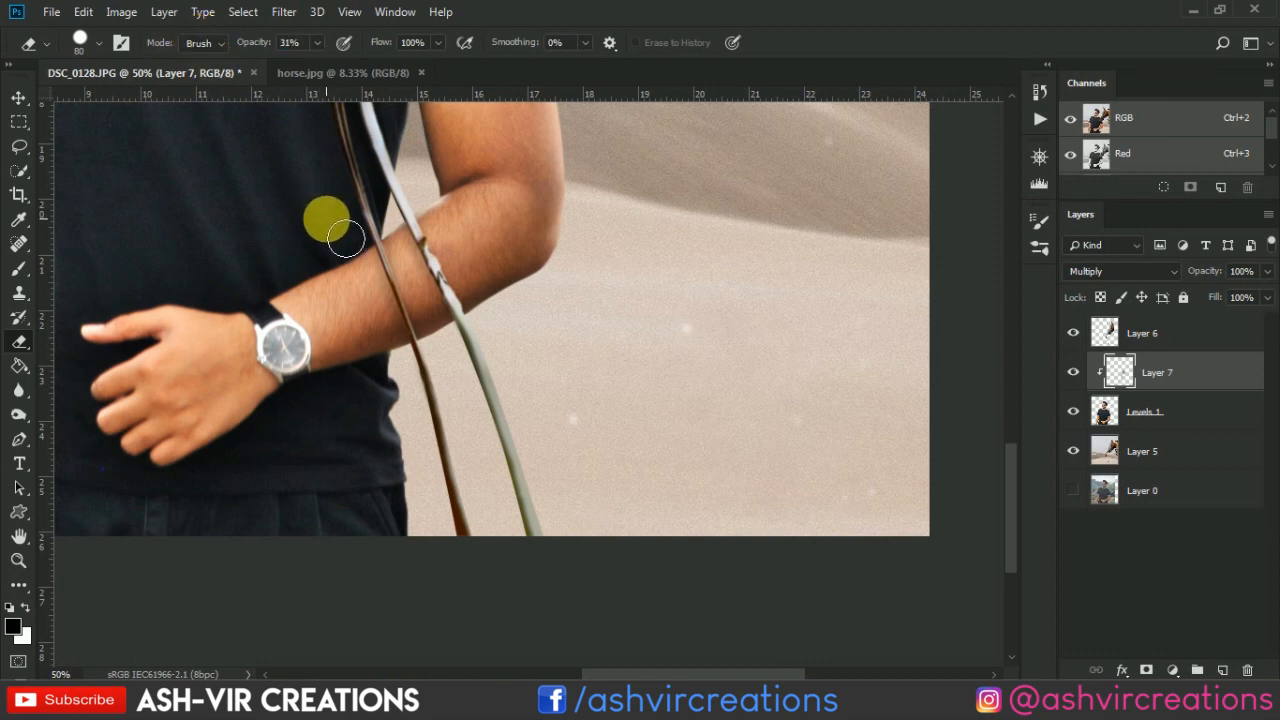
key("bracketright")
key("bracketright")
key("bracketright")
mouse_move(416, 282)
left_mouse_down()
mouse_move(409, 308)
mouse_move(426, 354)
mouse_move(475, 295)
mouse_move(505, 328)
left_mouse_up()
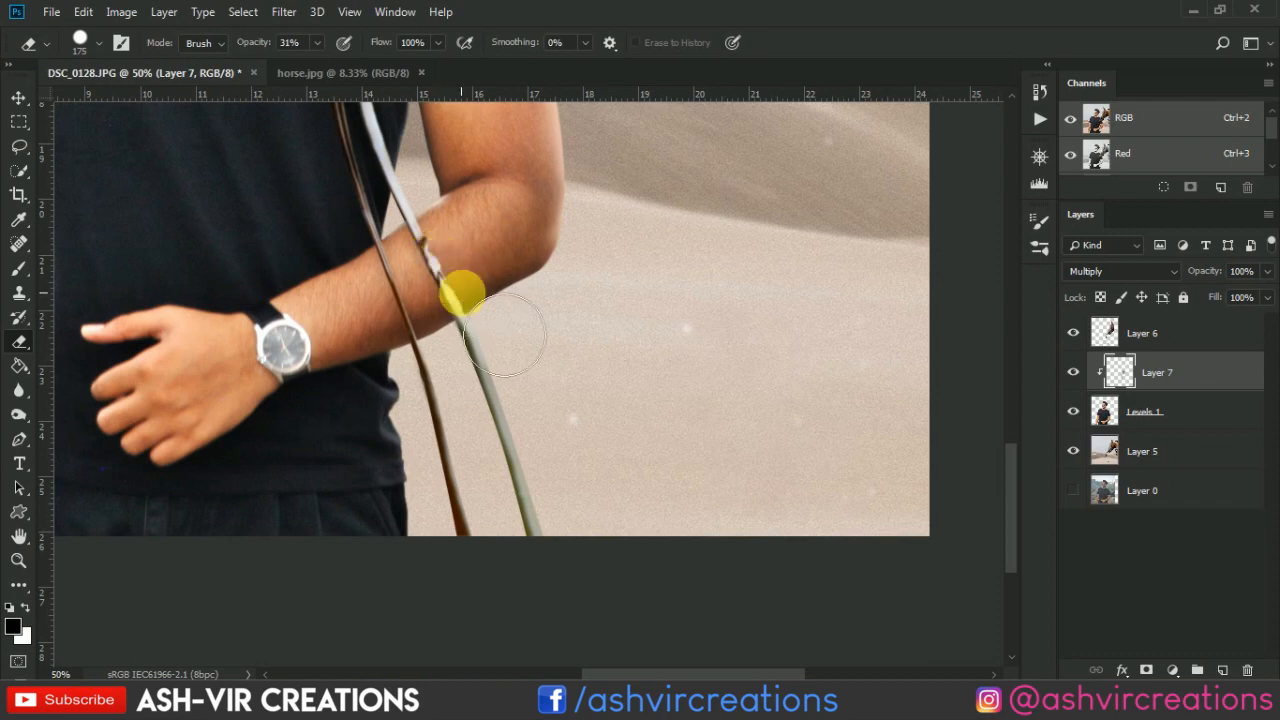
left_click_drag(567, 237, 715, 456)
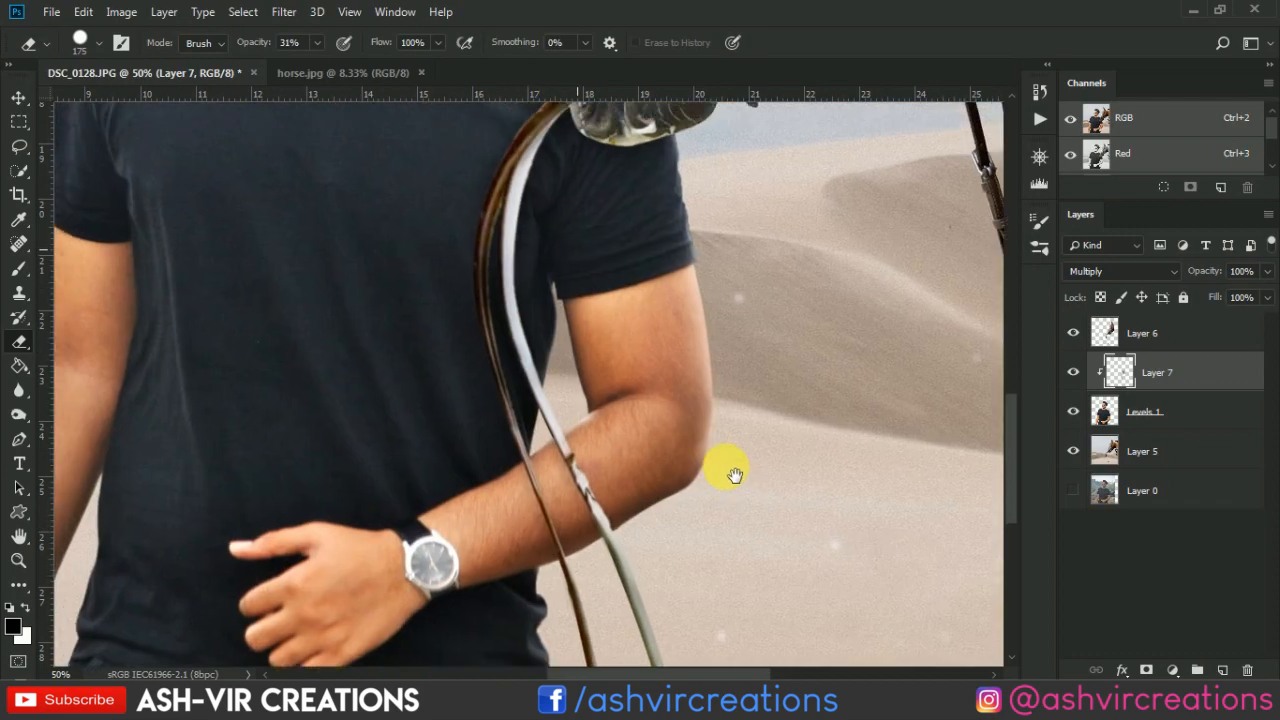
scroll(593, 456, "up", 5)
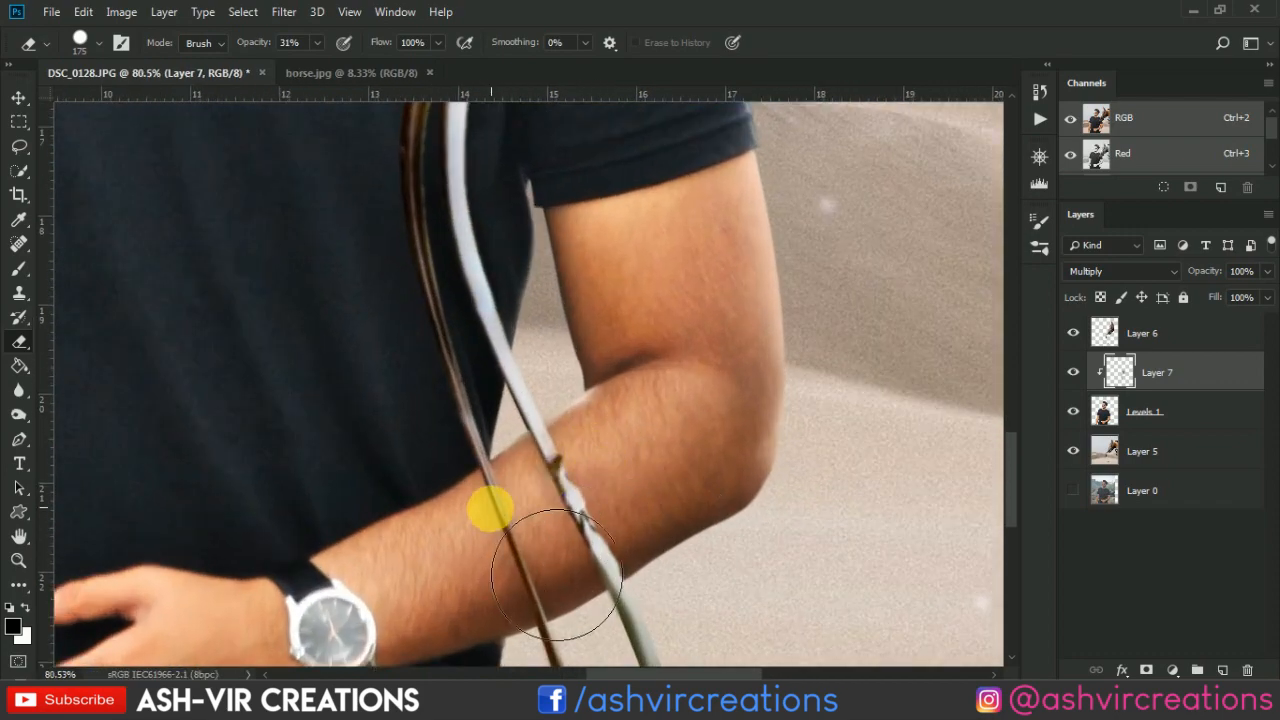
left_click(479, 545)
scroll(611, 457, "down", 5)
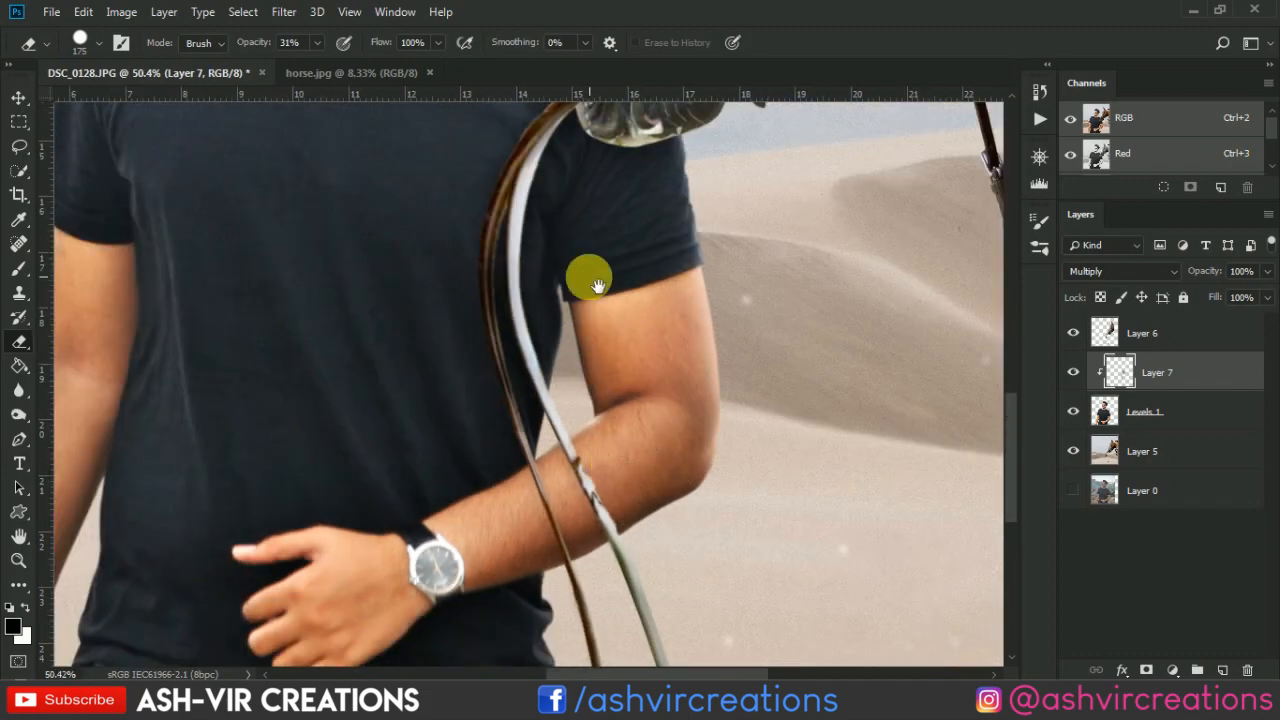
Compare the composite with Layer 7 hidden and shown, checking the shading around the muzzle, reins and arm
left_click_drag(591, 277, 651, 490)
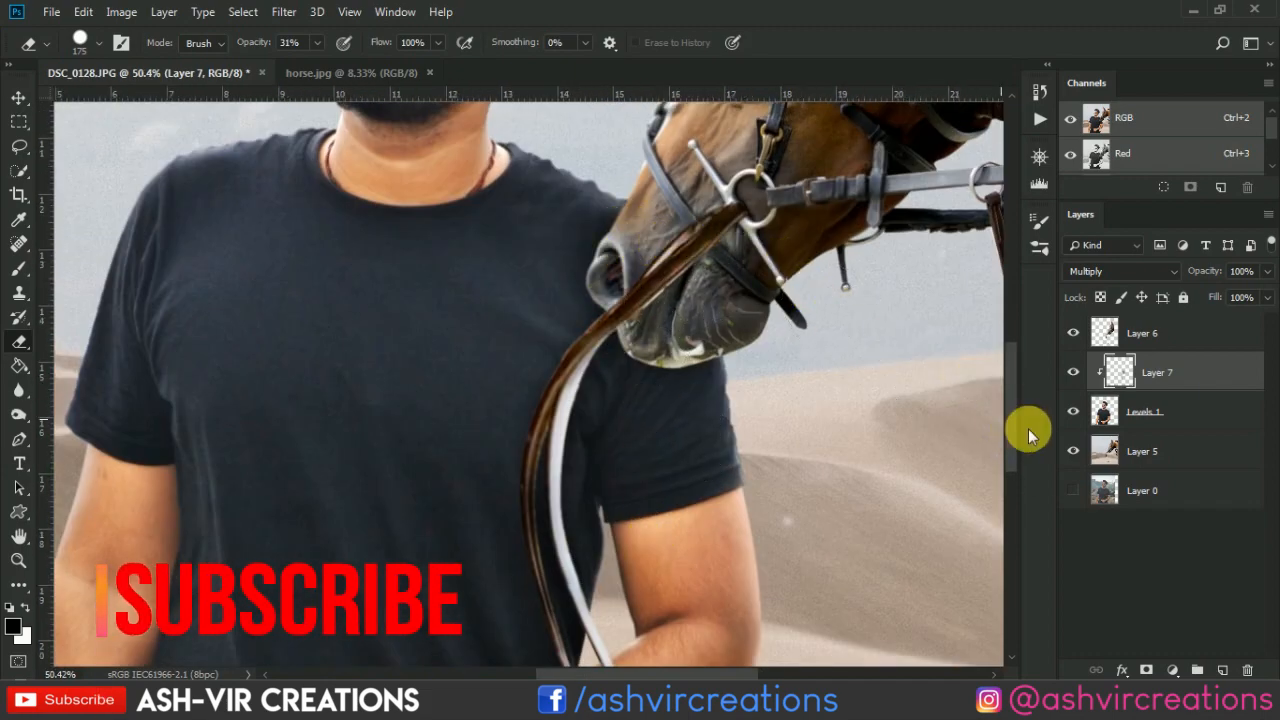
left_click(1075, 373)
left_click(1075, 373)
left_click_drag(544, 494, 563, 428)
scroll(508, 323, "down", 5)
scroll(508, 323, "down", 1)
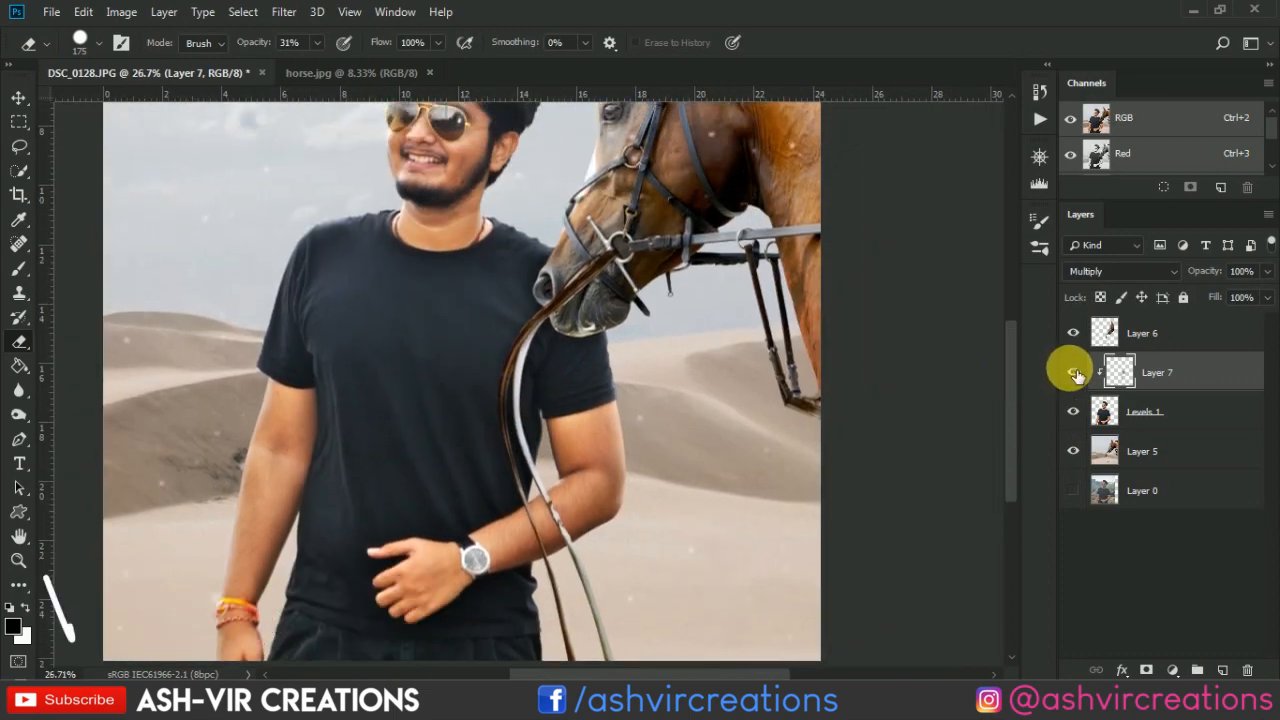
left_click(1073, 373)
left_click(1075, 375)
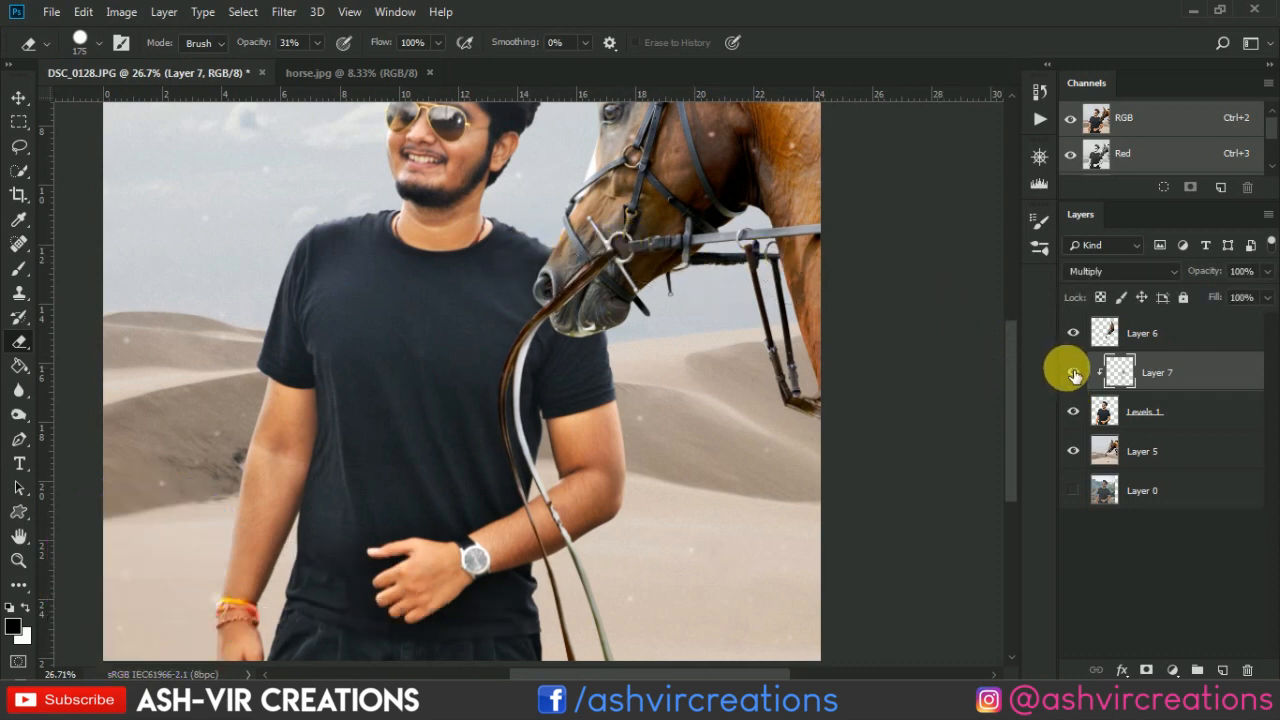
Add a Color Lookup adjustment layer above Layer 6 using the AVCINE-mood + gold-4.CUBE 3D LUT
key("v")
scroll(570, 350, "down", 3)
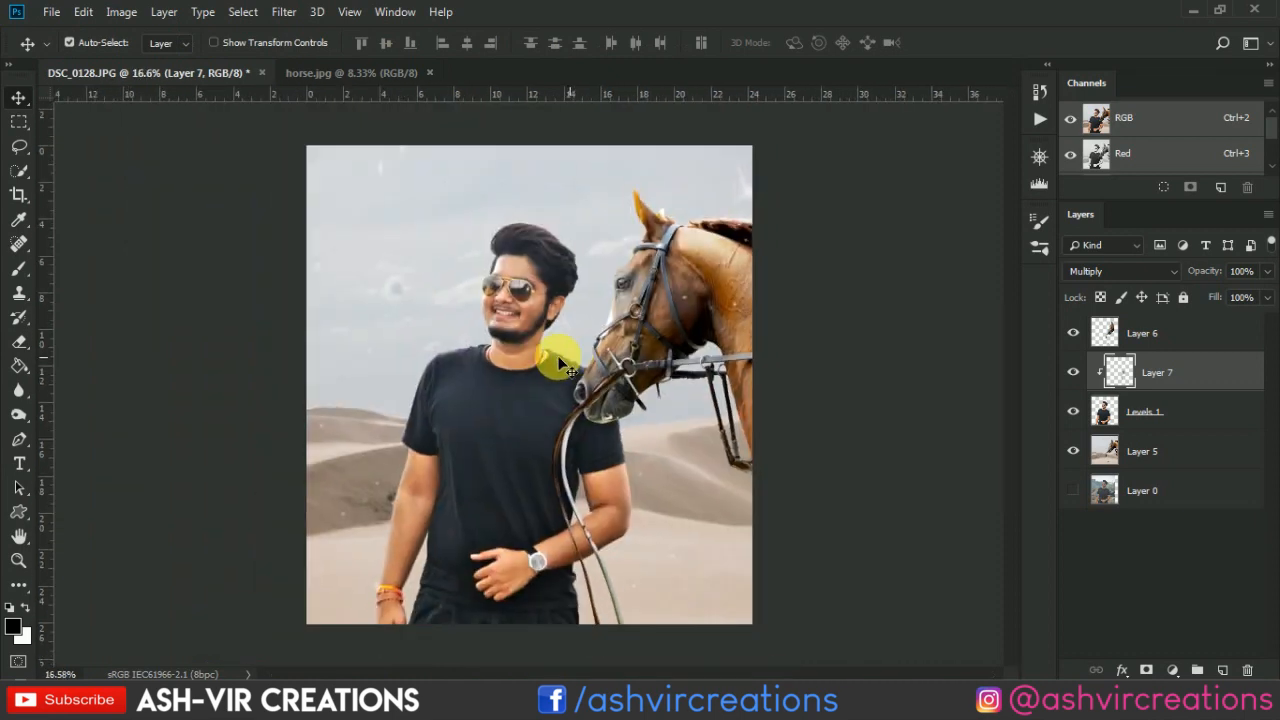
left_click(1170, 338)
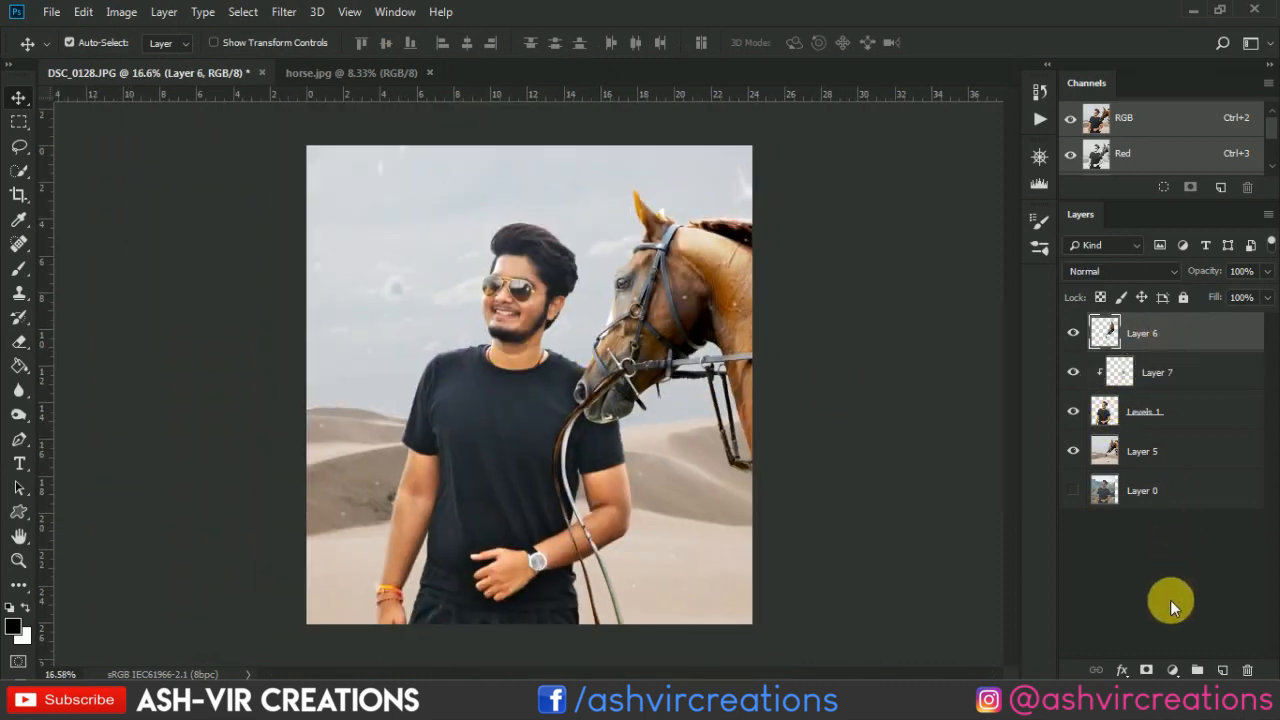
left_click(1176, 670)
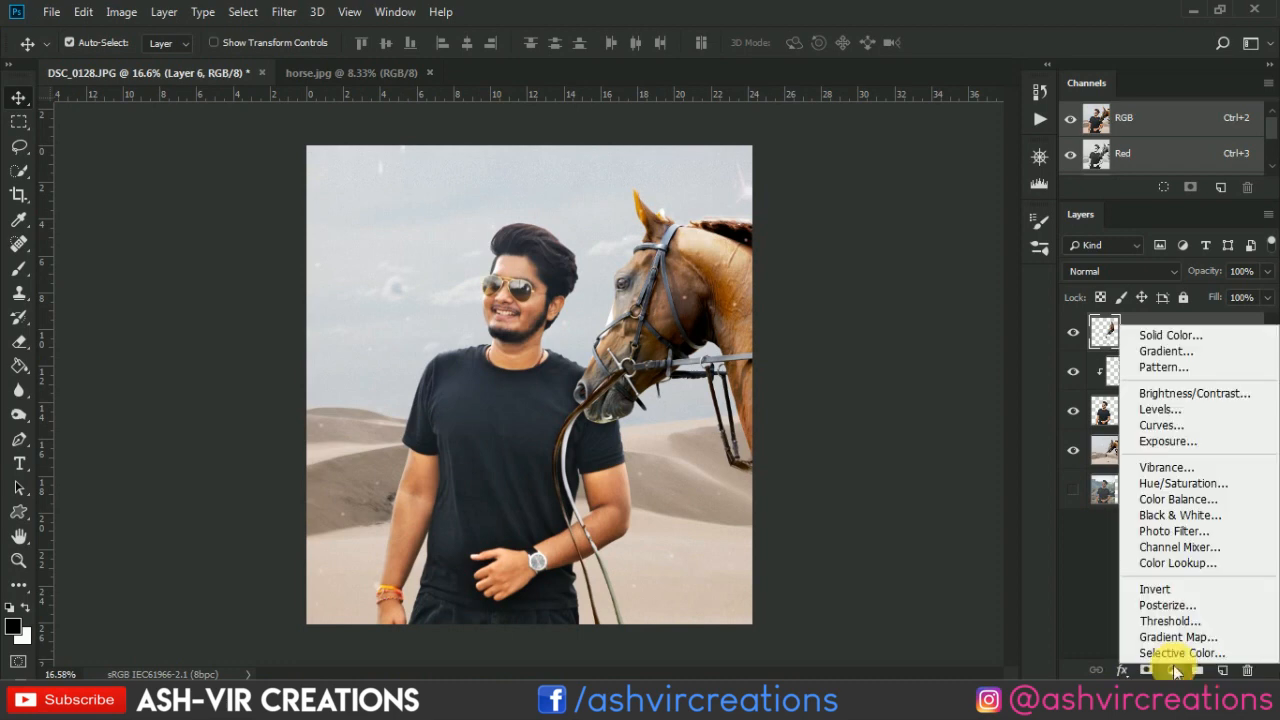
left_click(1183, 565)
left_click_drag(704, 205, 1020, 140)
left_click(900, 216)
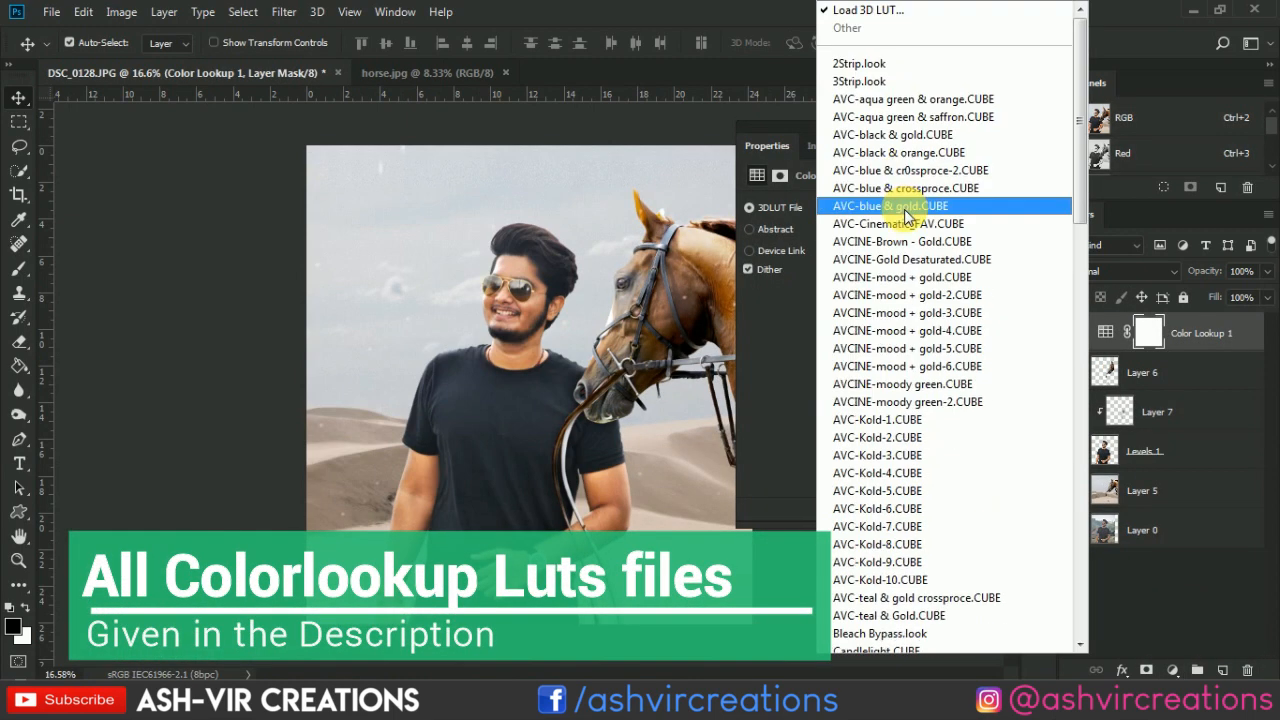
left_click(906, 292)
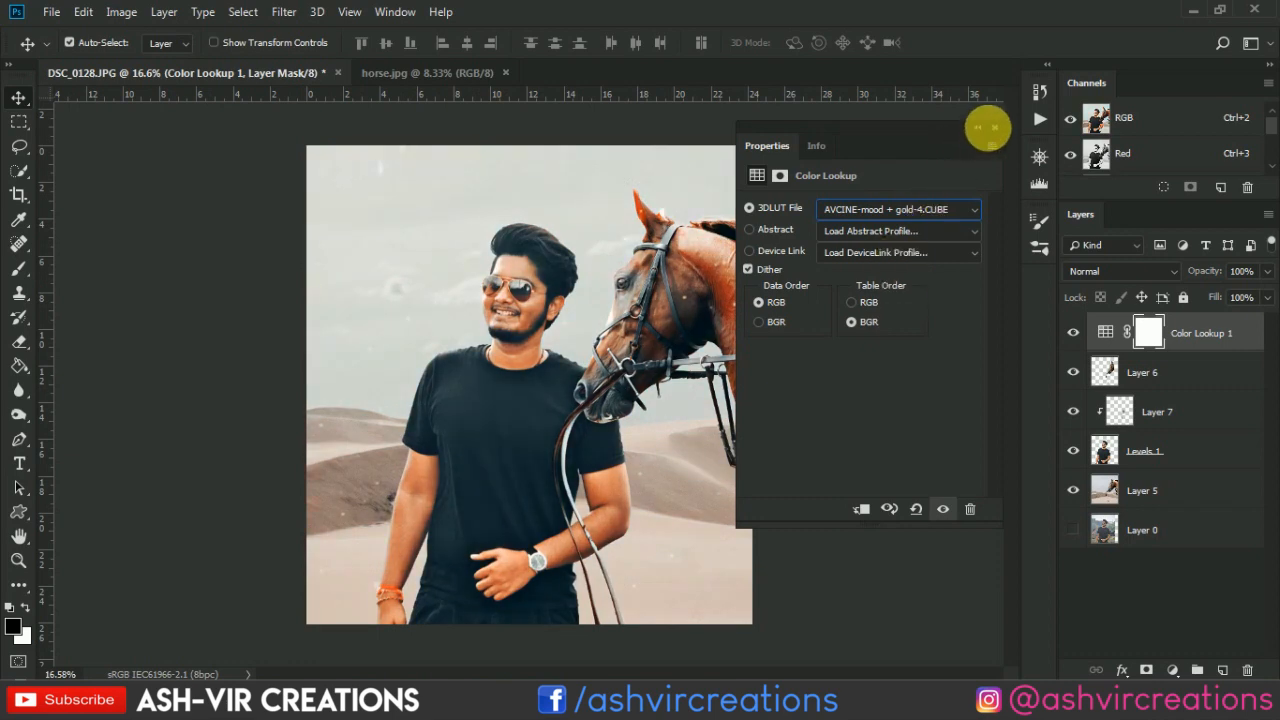
left_click(993, 123)
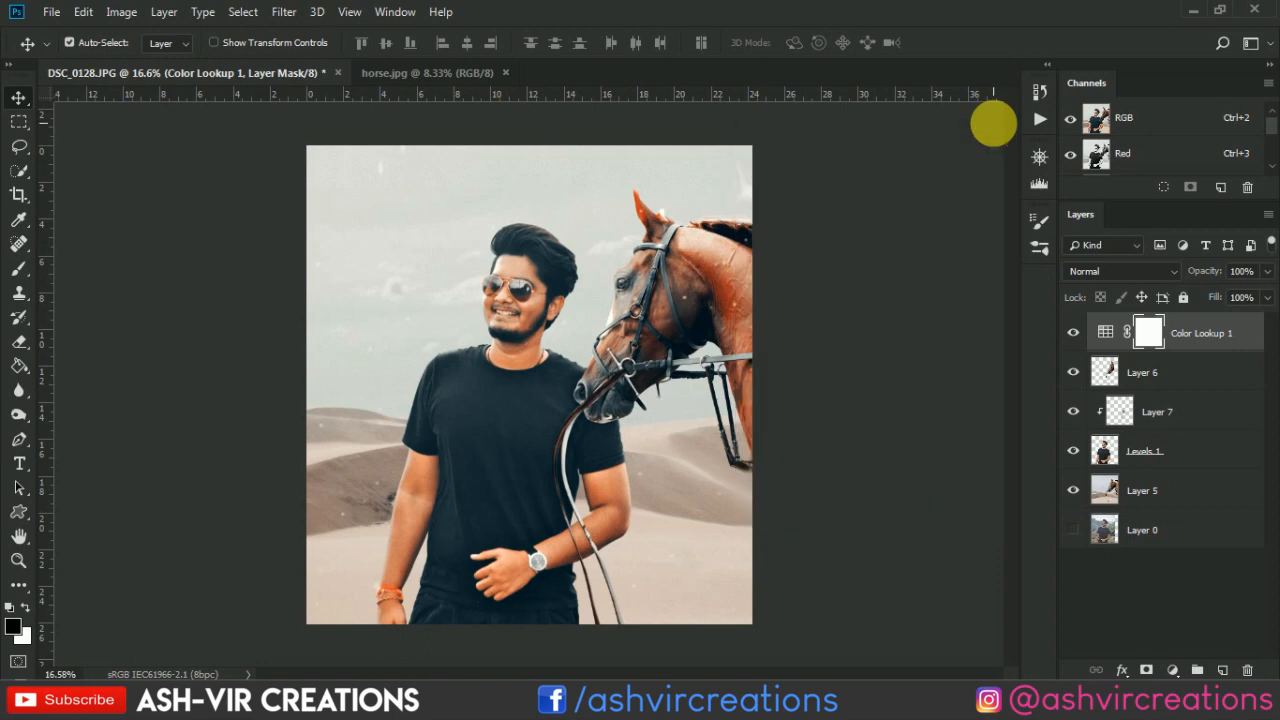
Close horse.jpg and open the reference photo 1.jpg from the hrase folder
key("ctrl+0")
left_click(488, 70)
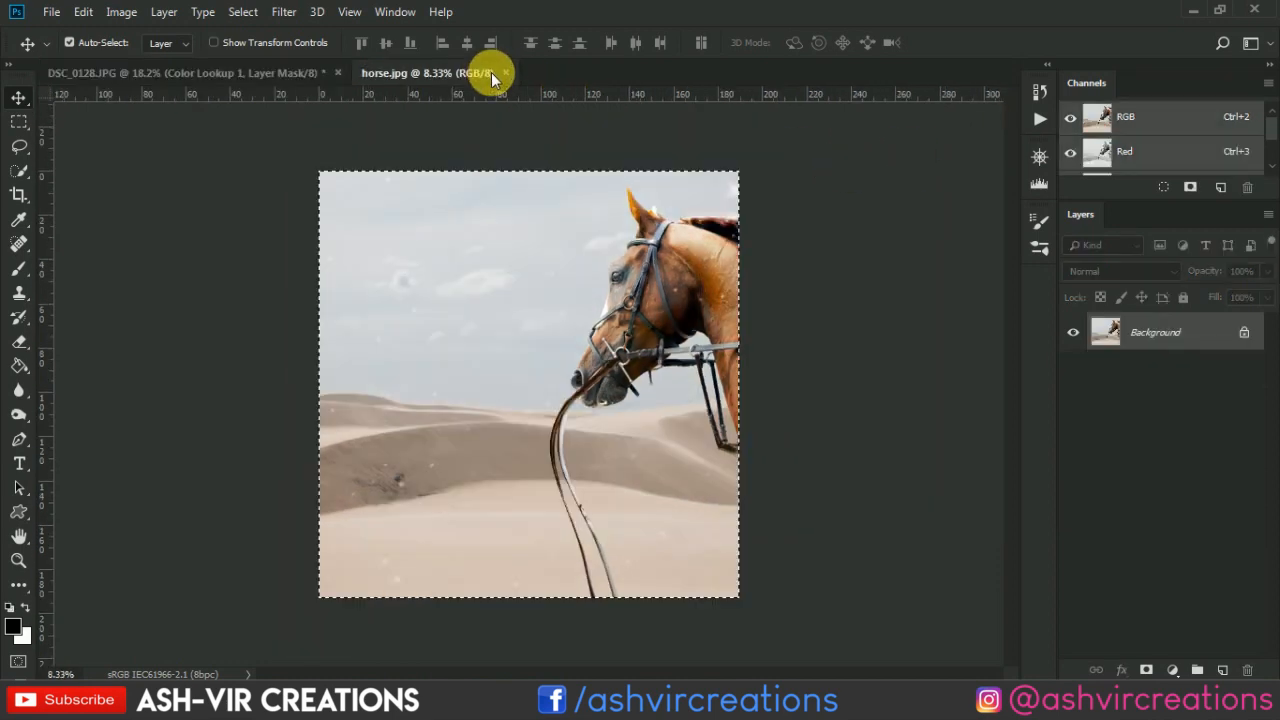
left_click(504, 72)
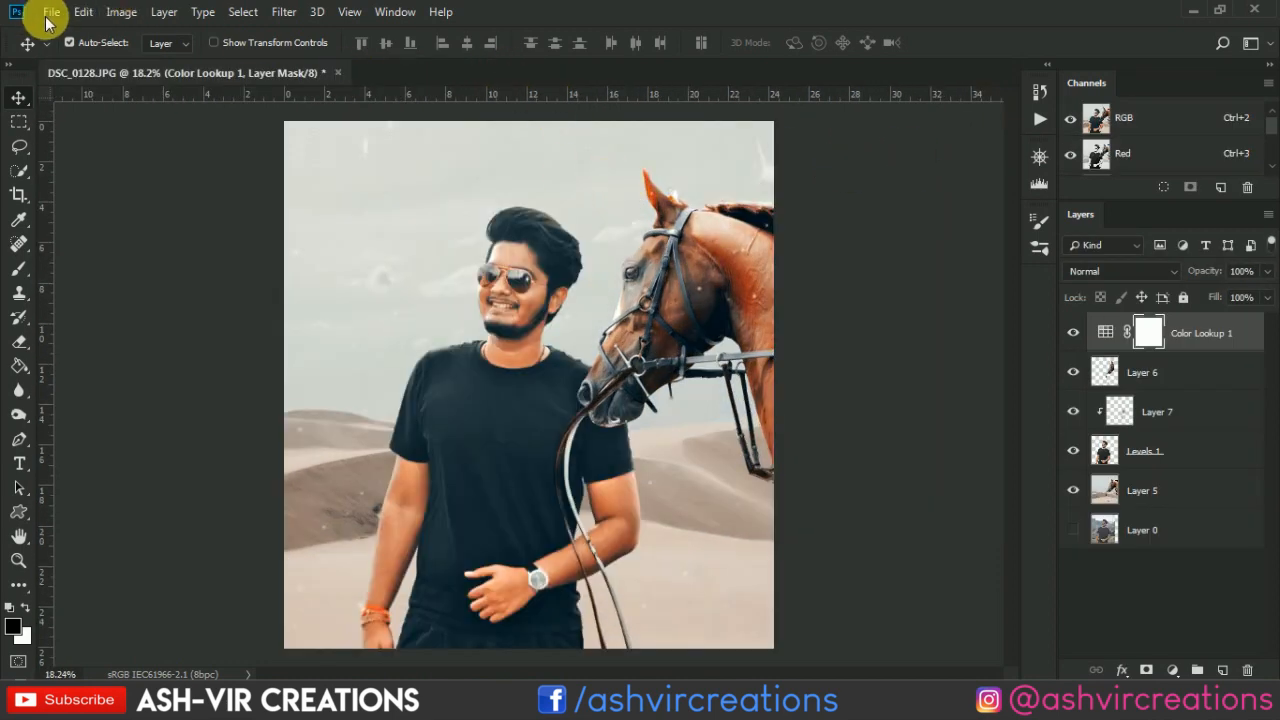
left_click(445, 667)
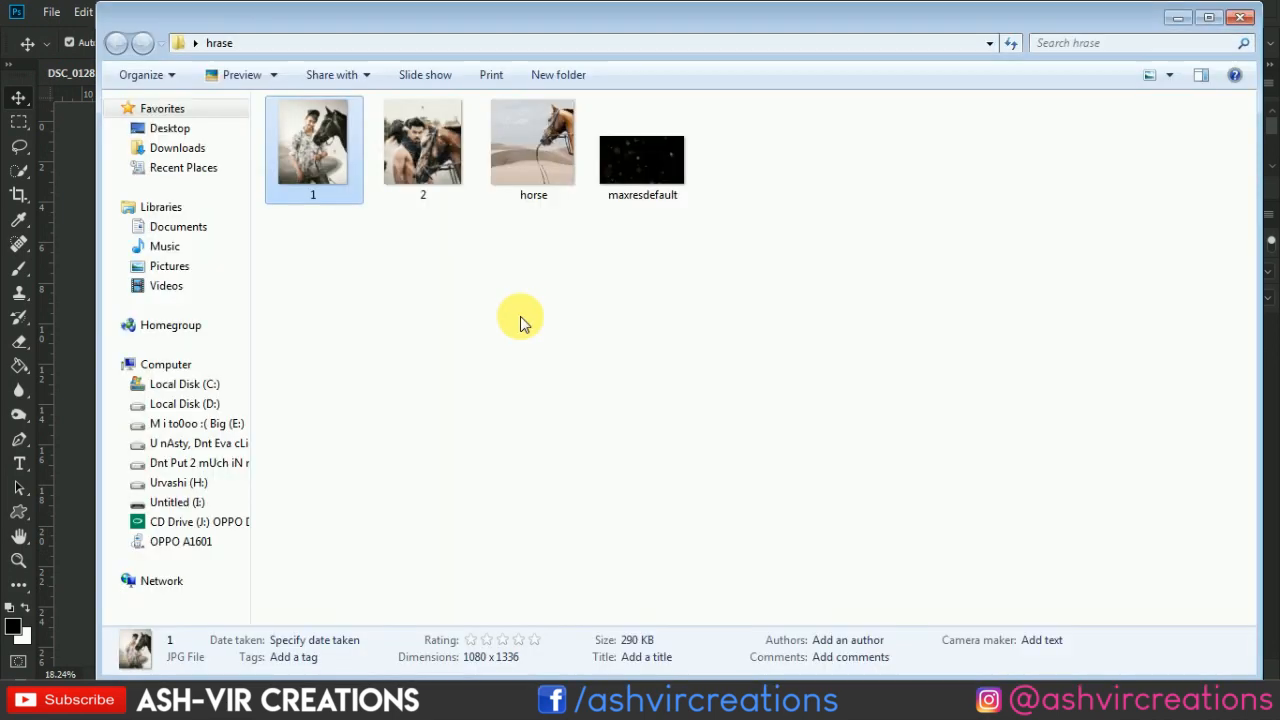
left_click_drag(697, 238, 725, 327)
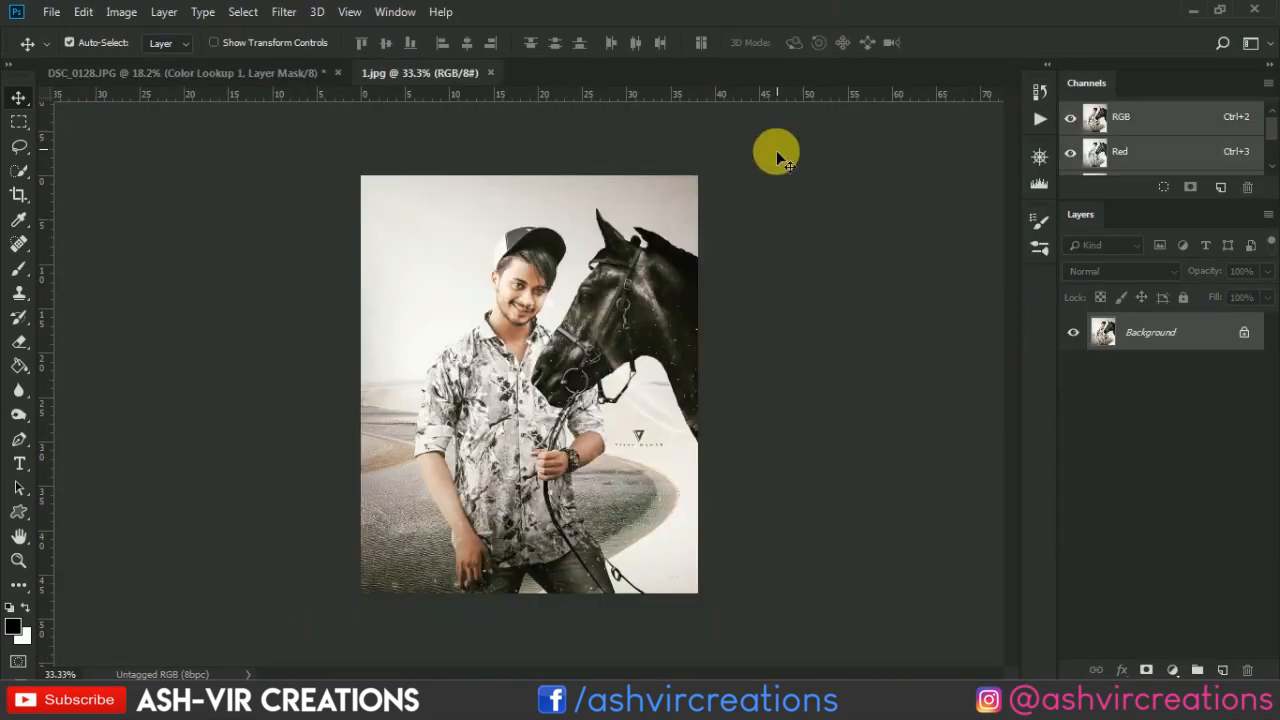
Arrange 1.jpg and the DSC_0128.JPG composite side by side in a 2-up vertical layout and fit the composite in view
left_click(395, 12)
mouse_move(470, 12)
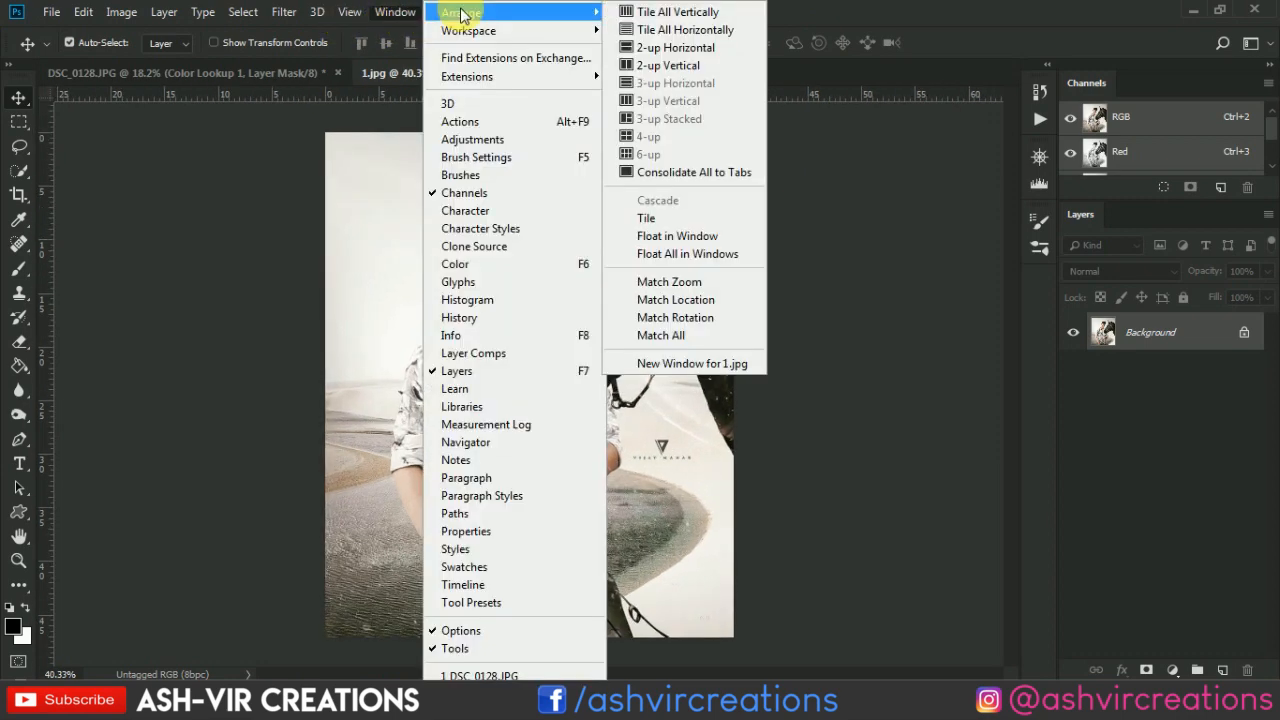
left_click(655, 65)
left_click(788, 215)
scroll(788, 215, "down", 2)
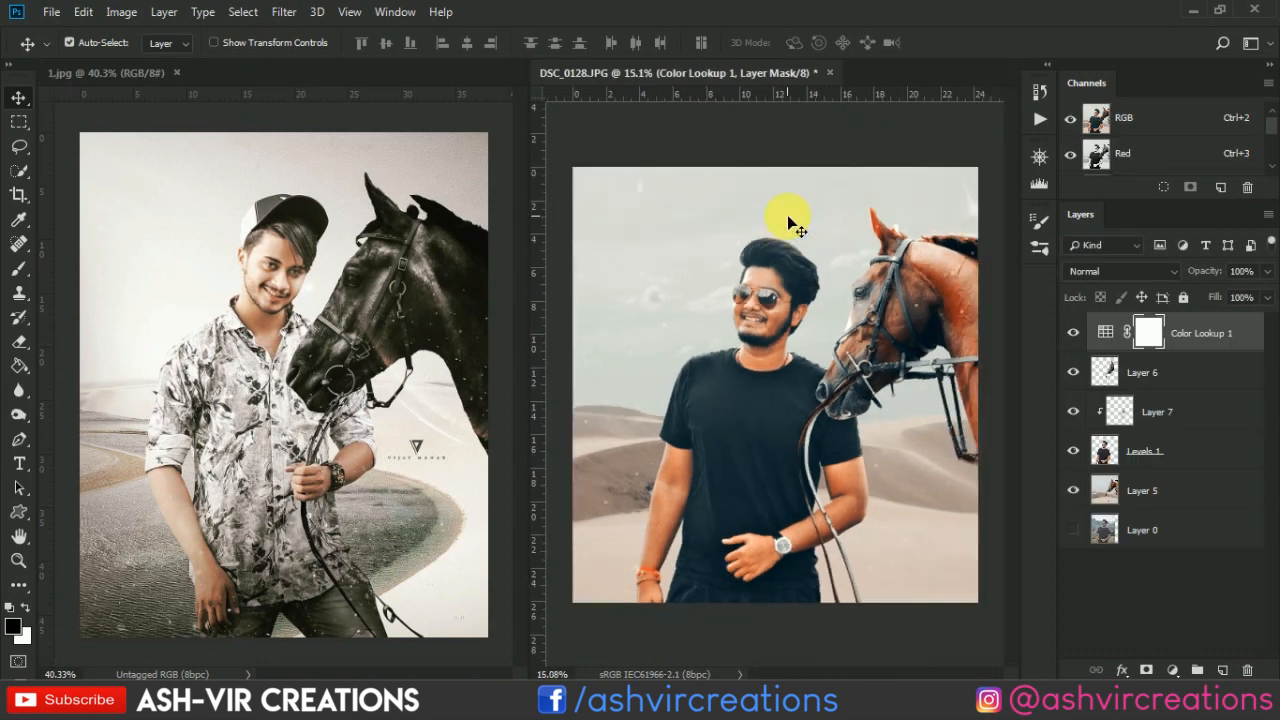
scroll(788, 215, "up", 2)
scroll(788, 217, "down", 1)
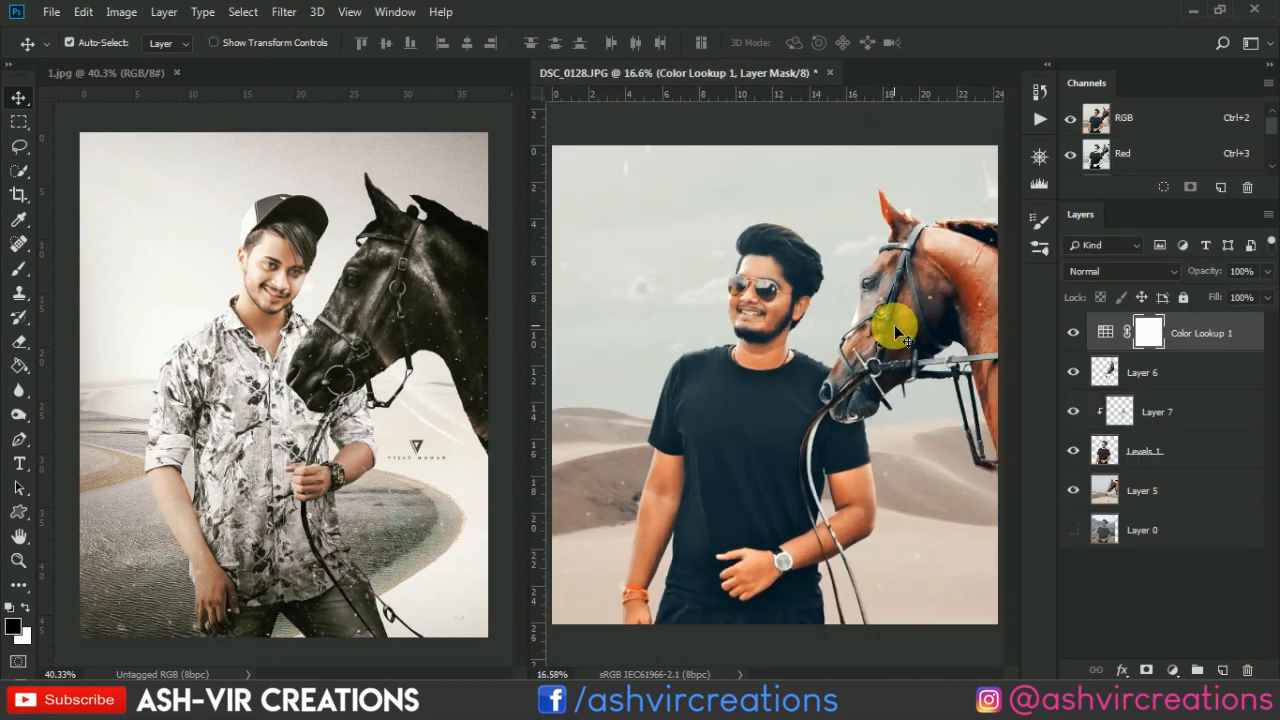
Add a Hue/Saturation adjustment layer, sample the T-shirt and set its Cyans to Hue +3 and Lightness -47
left_click(1172, 670)
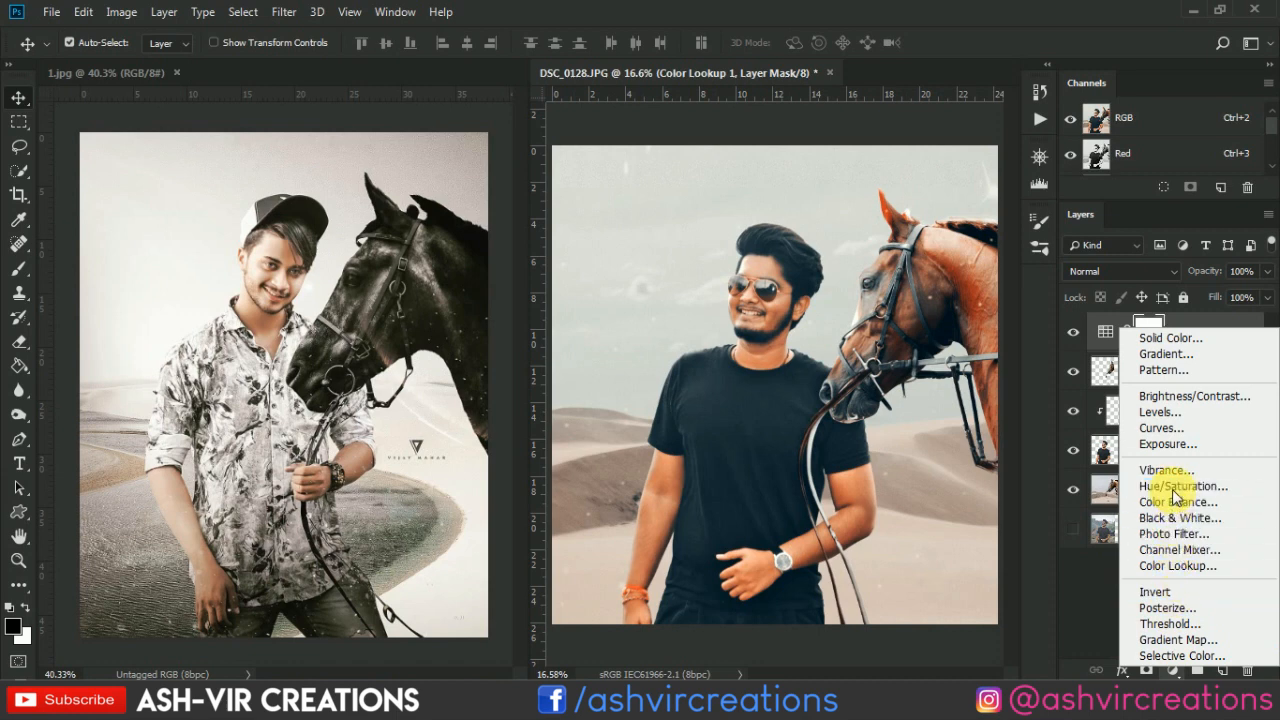
left_click(1180, 486)
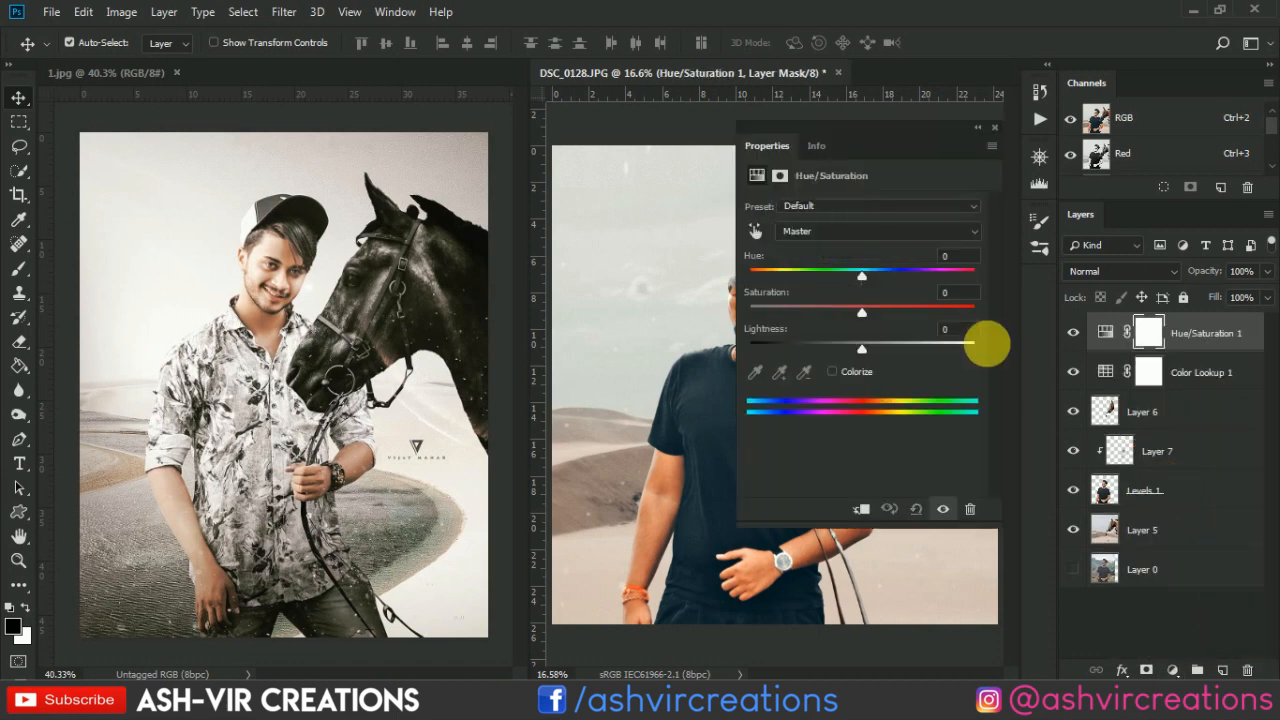
left_click(757, 233)
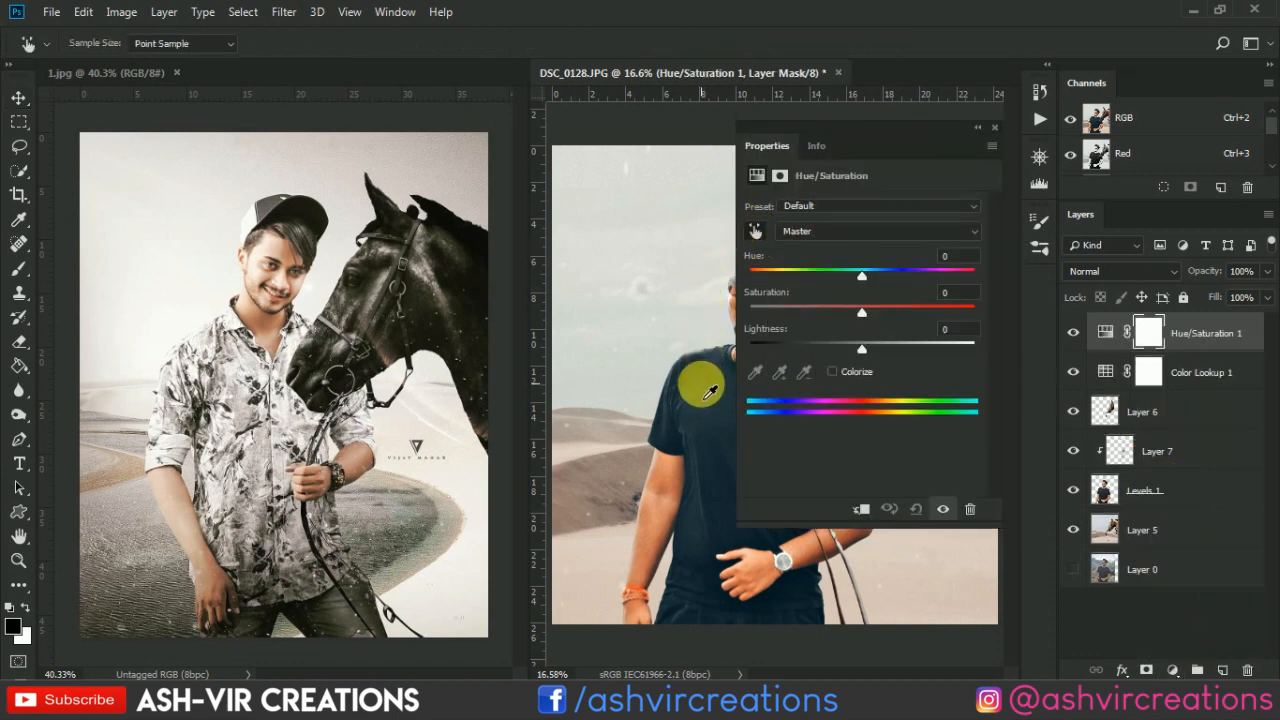
left_click(707, 390)
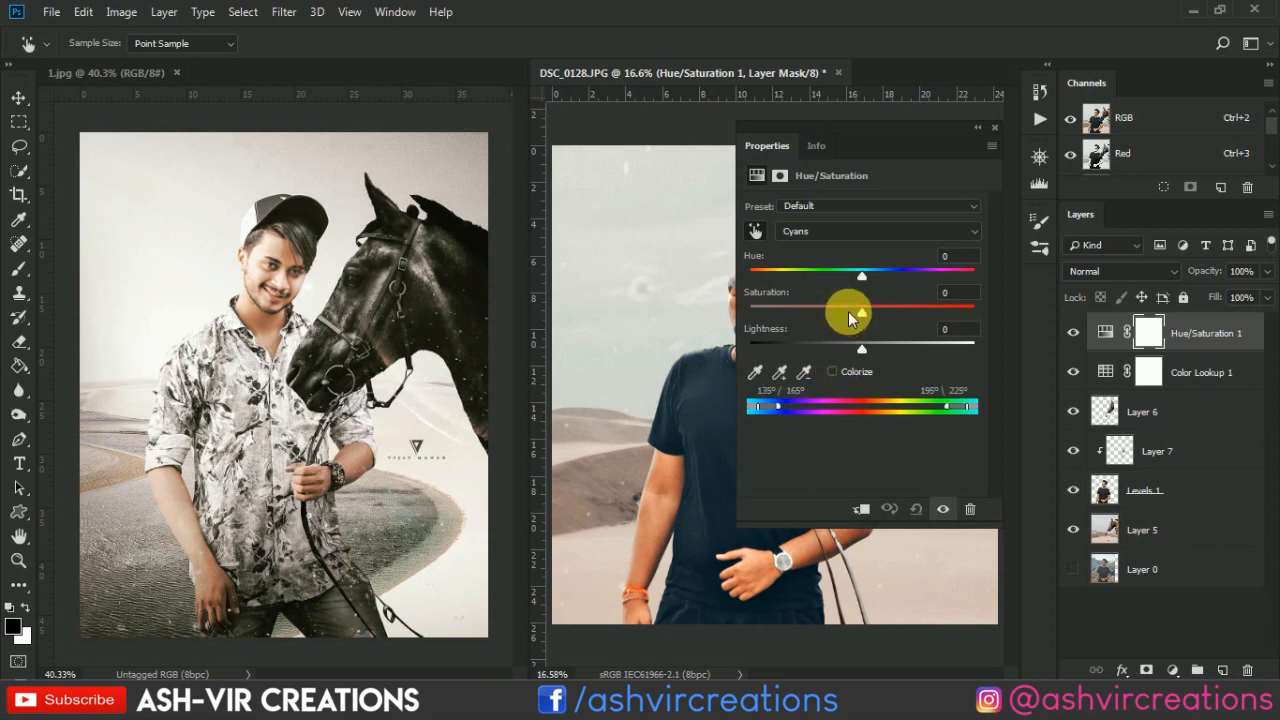
left_click_drag(846, 342, 809, 345)
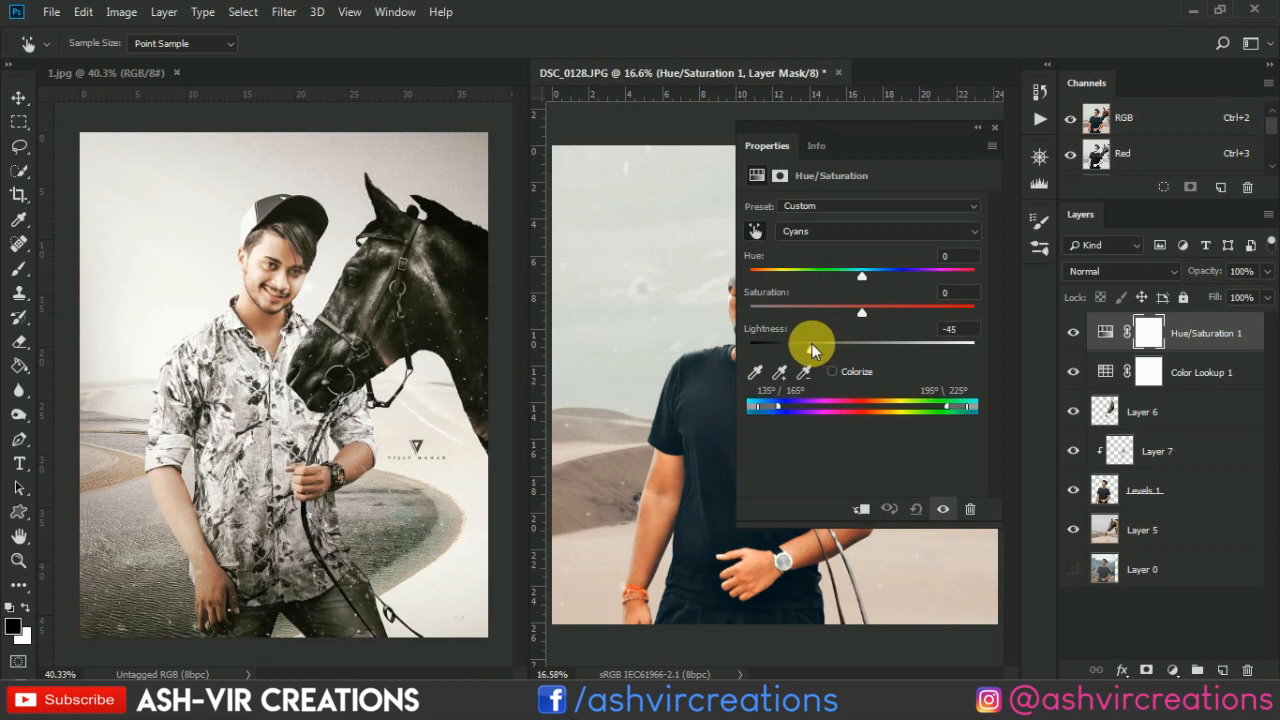
left_click(994, 127)
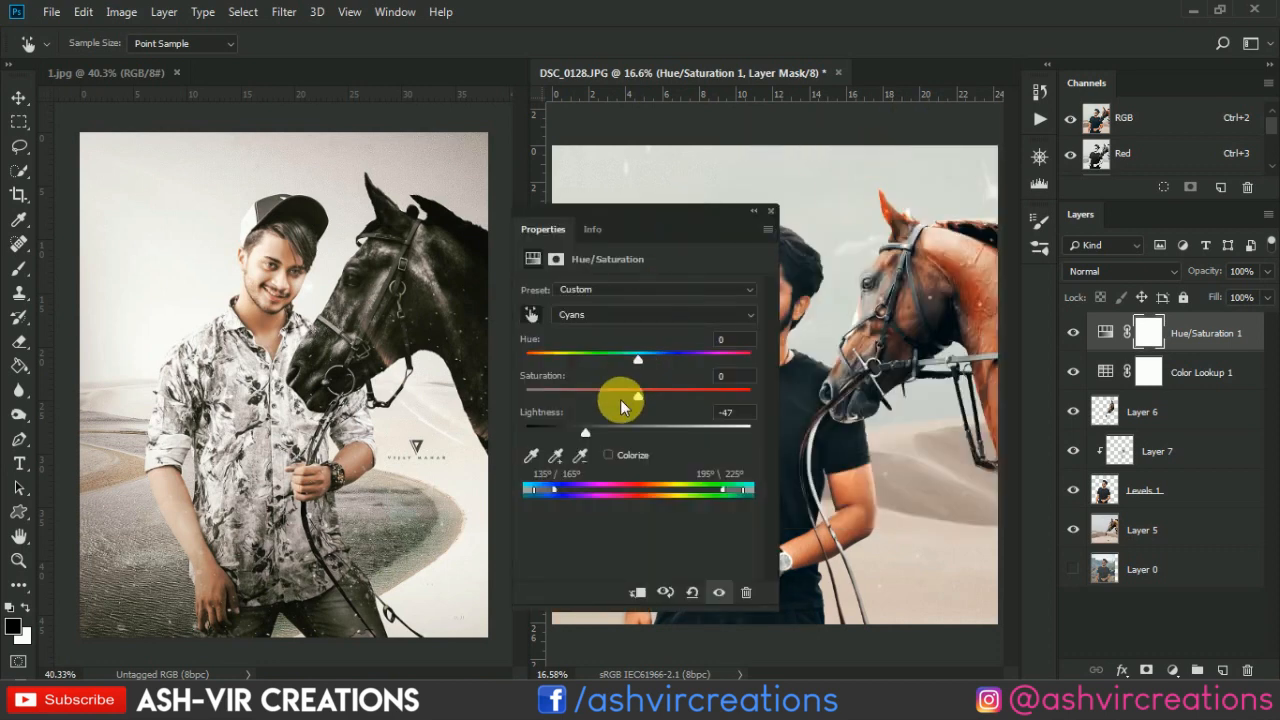
left_click_drag(617, 356, 642, 358)
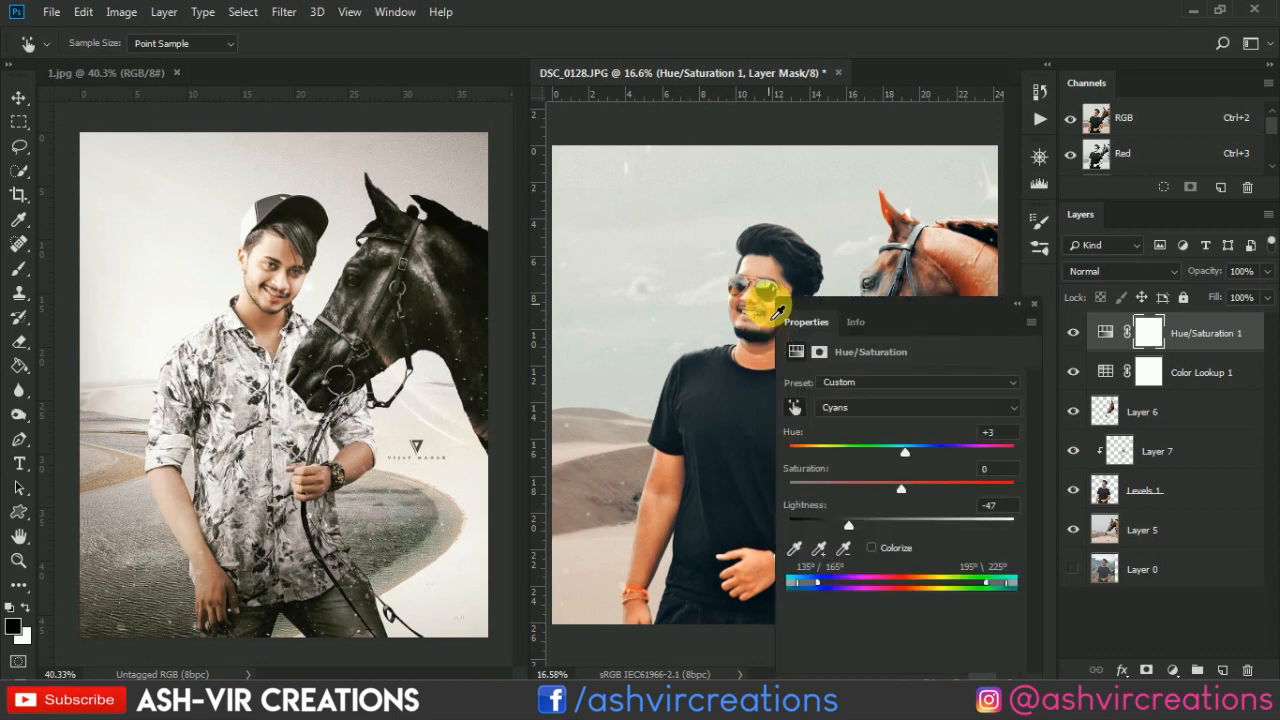
Sample the man's face in the Hue/Saturation adjustment and reduce the Reds saturation to -20
left_click(753, 266)
left_click(903, 490)
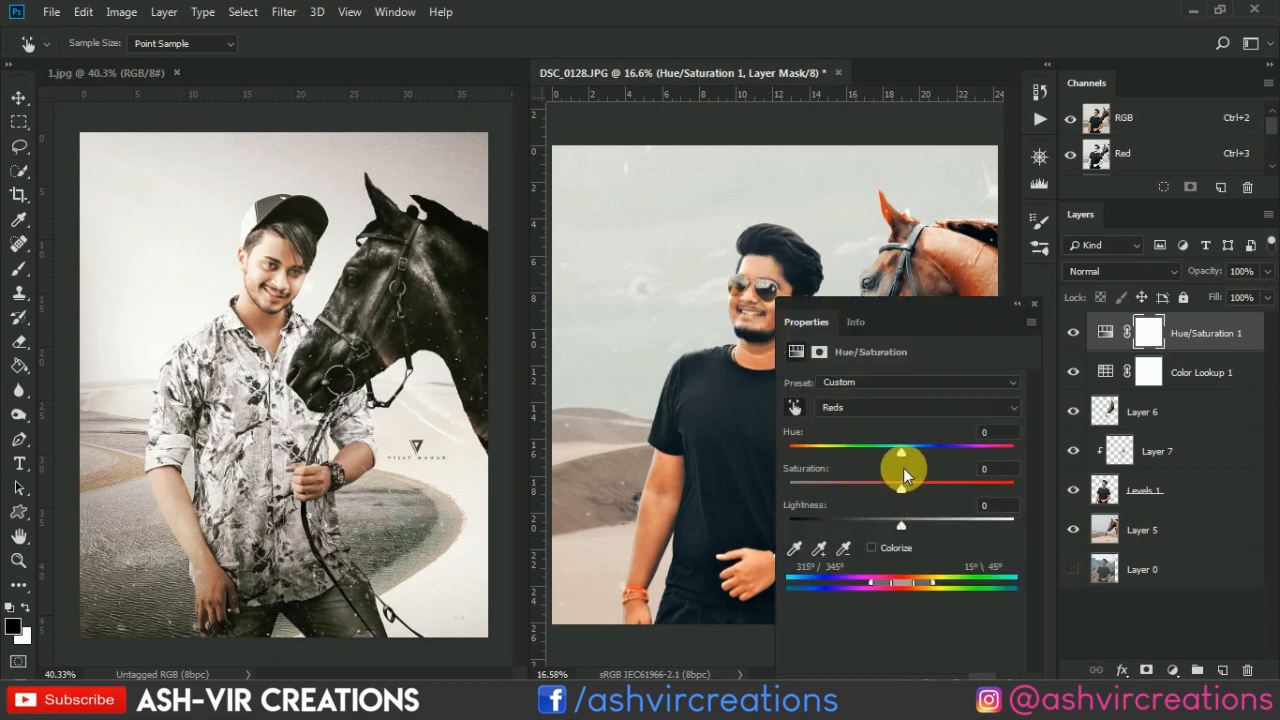
mouse_move(901, 487)
left_mouse_down()
mouse_move(866, 488)
mouse_move(880, 495)
left_mouse_up()
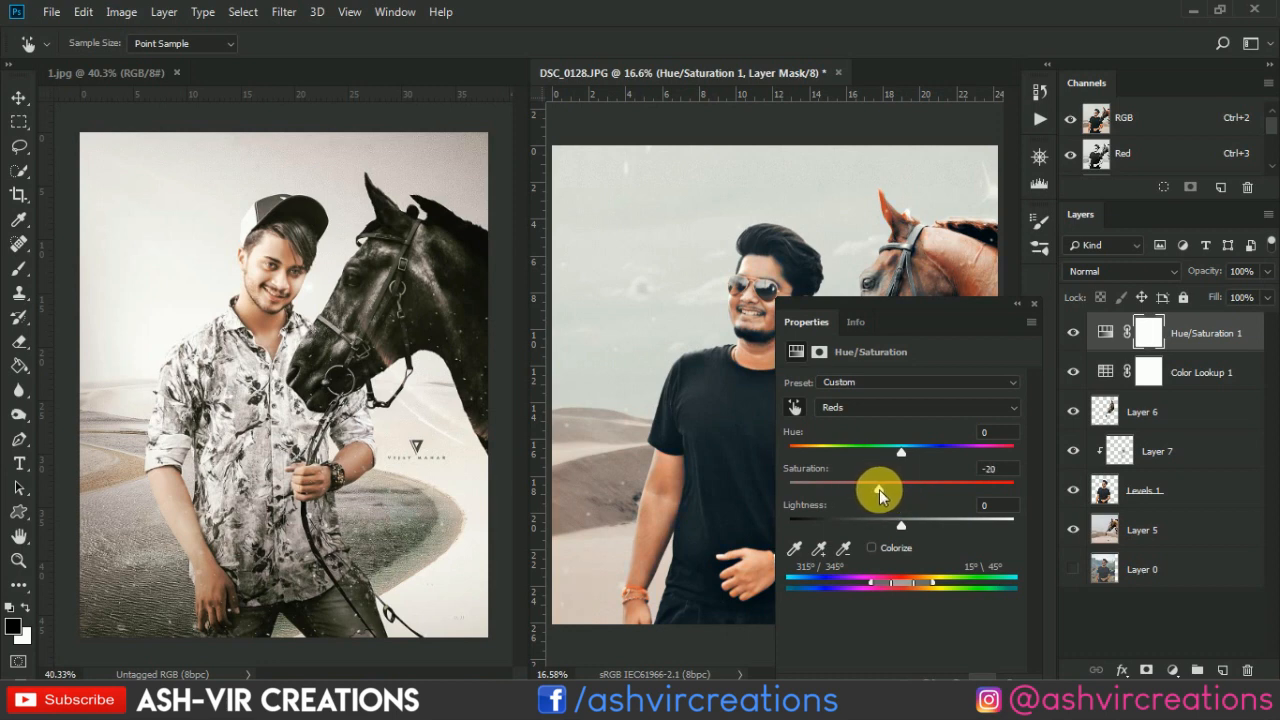
left_click_drag(947, 317, 816, 540)
key("ctrl+minus")
key("ctrl+0")
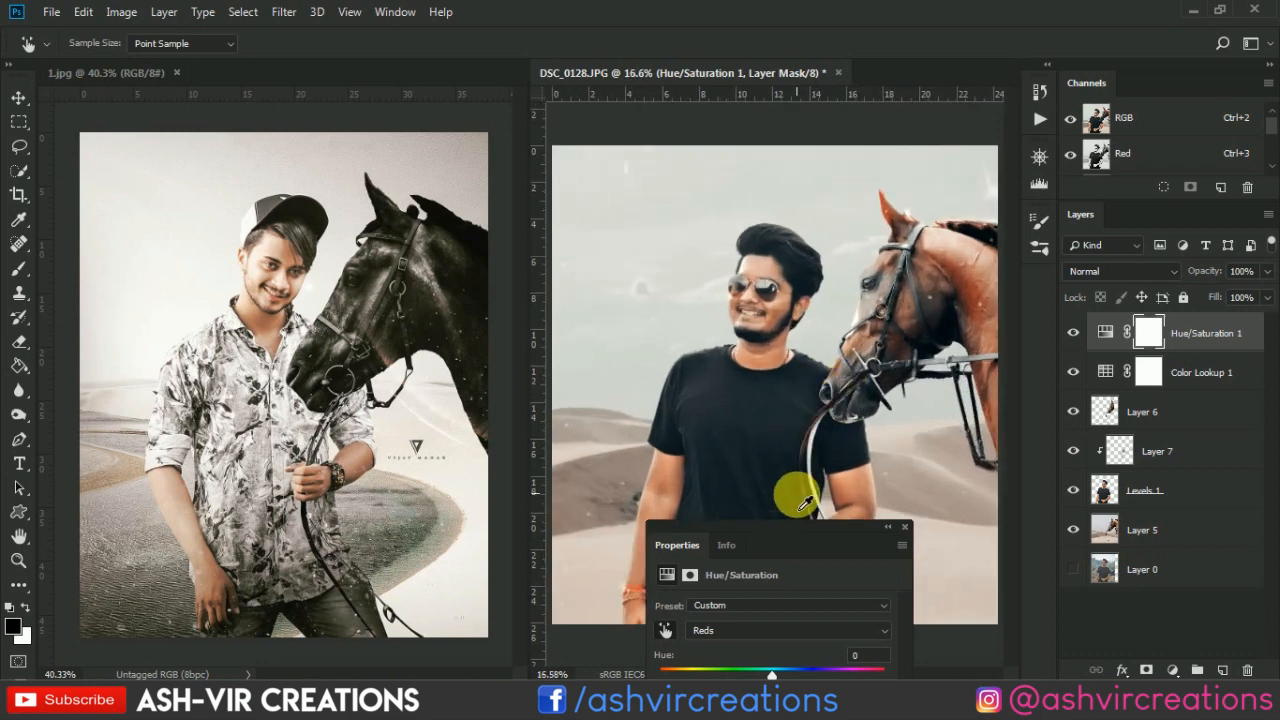
left_click(904, 526)
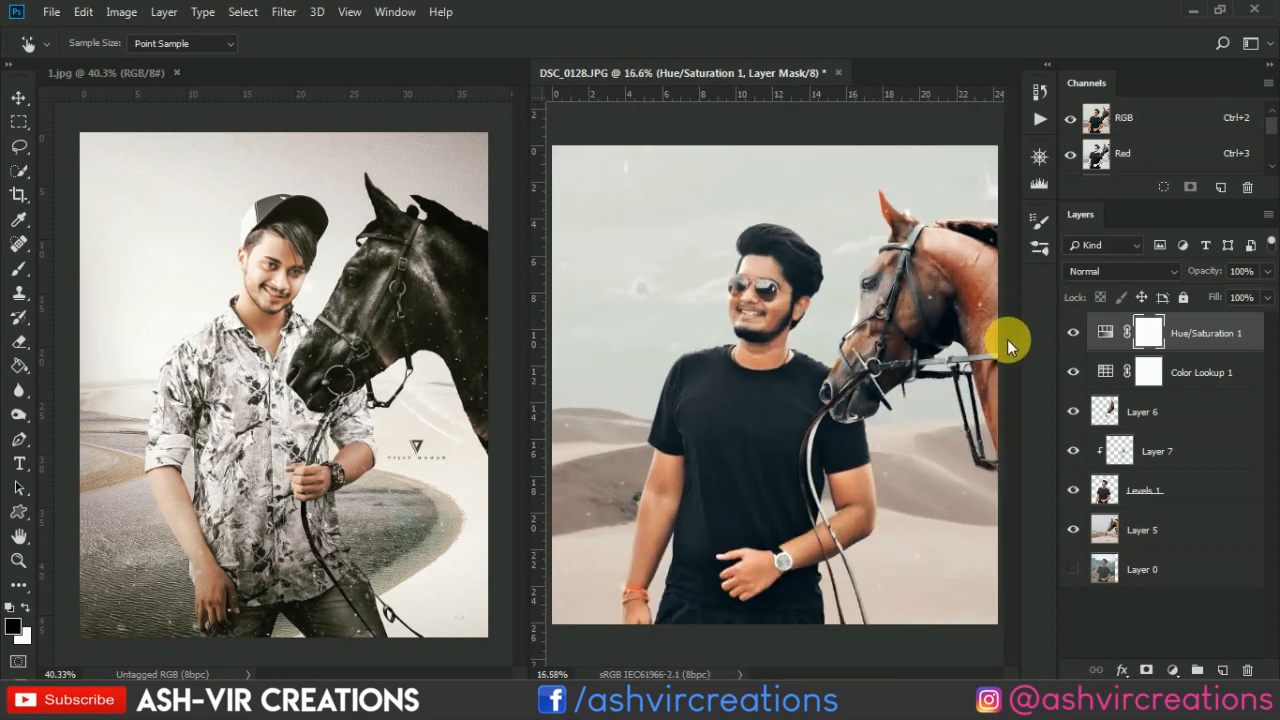
Refine the Reds in the Hue/Saturation adjustment to Saturation -24 and Lightness -18
left_click_drag(973, 357, 971, 357)
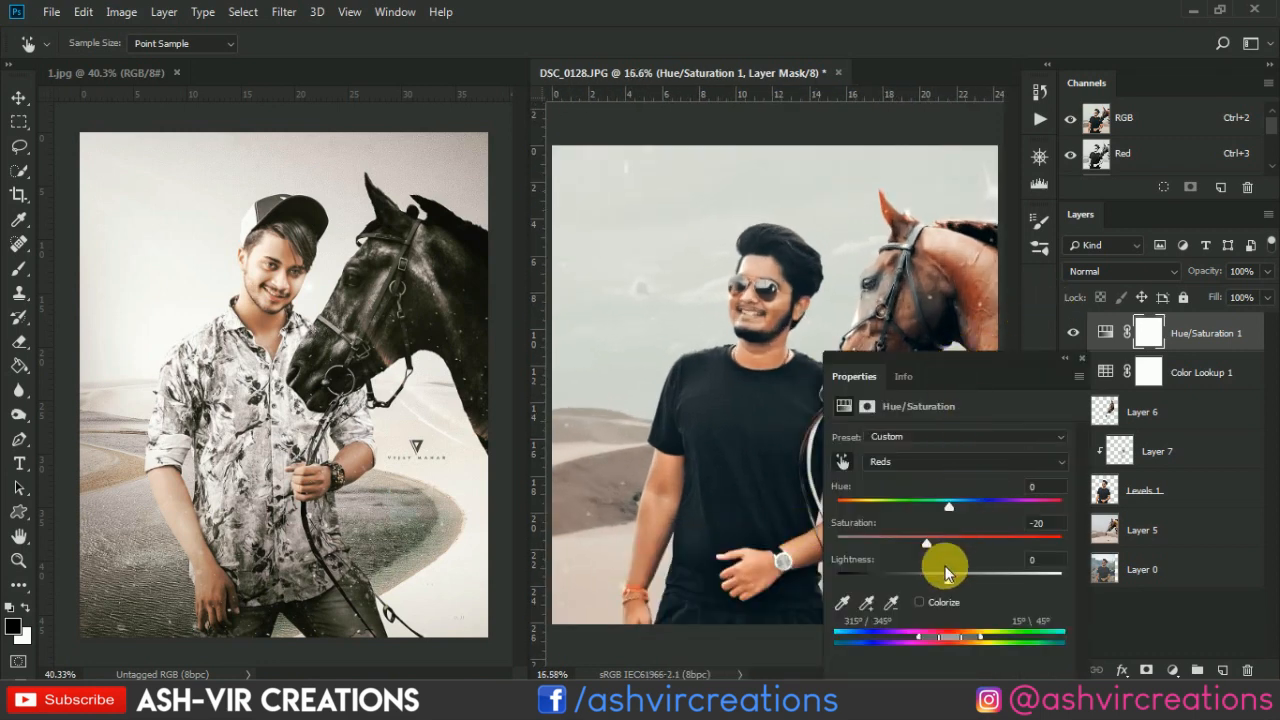
left_click_drag(931, 577, 916, 541)
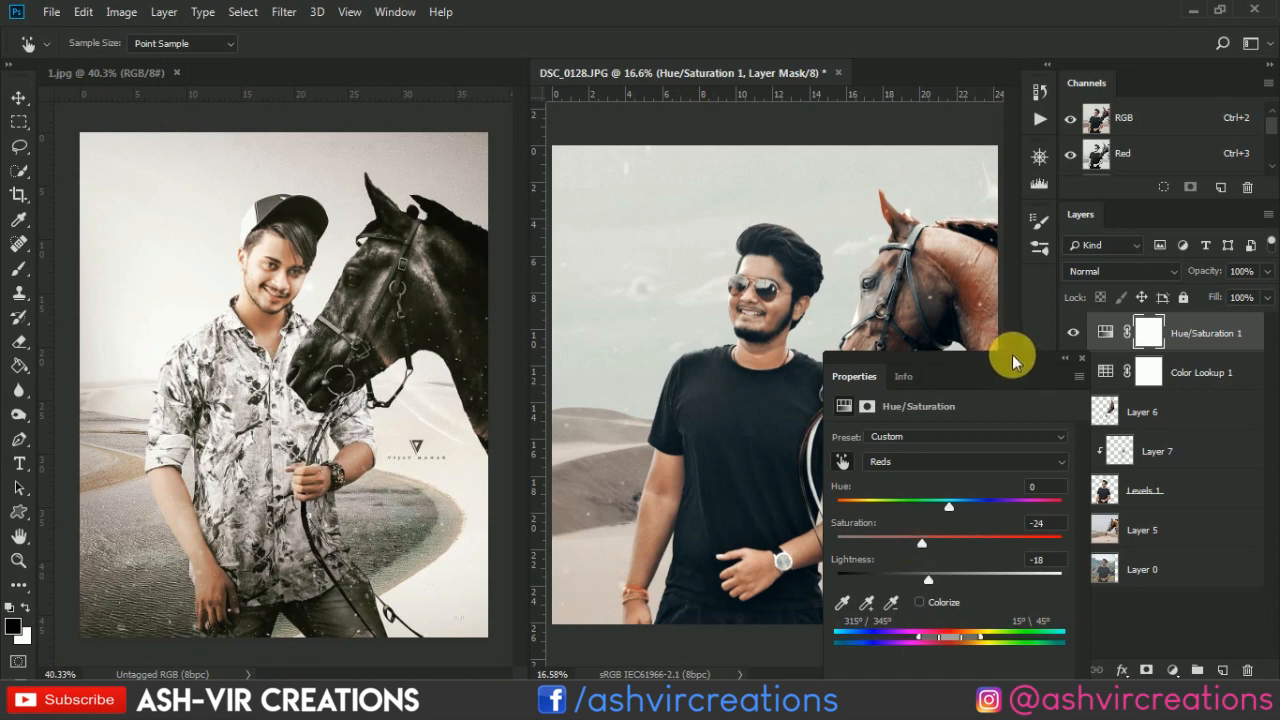
left_click(1080, 359)
scroll(848, 328, "down", 2)
scroll(848, 328, "up", 1)
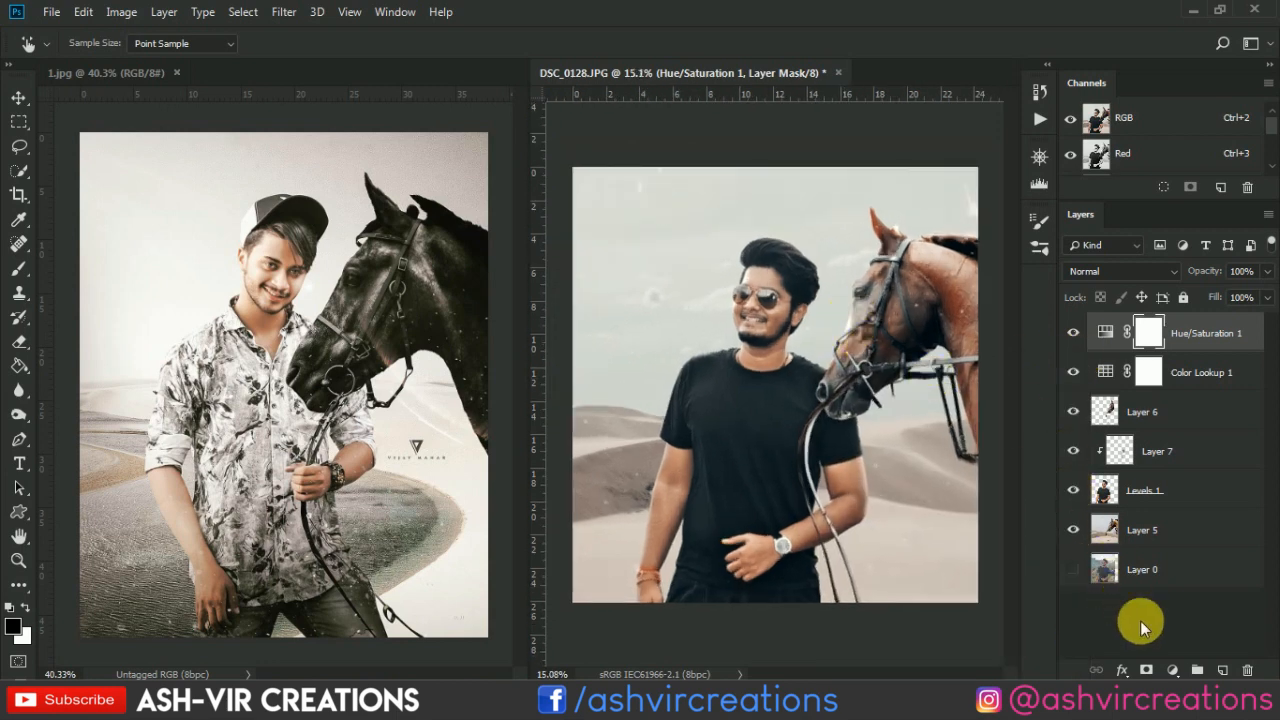
Add a Selective Color adjustment layer and set Blacks to Cyan -4%, Magenta -1%, Yellow -1% and Black -3%
left_click(1173, 671)
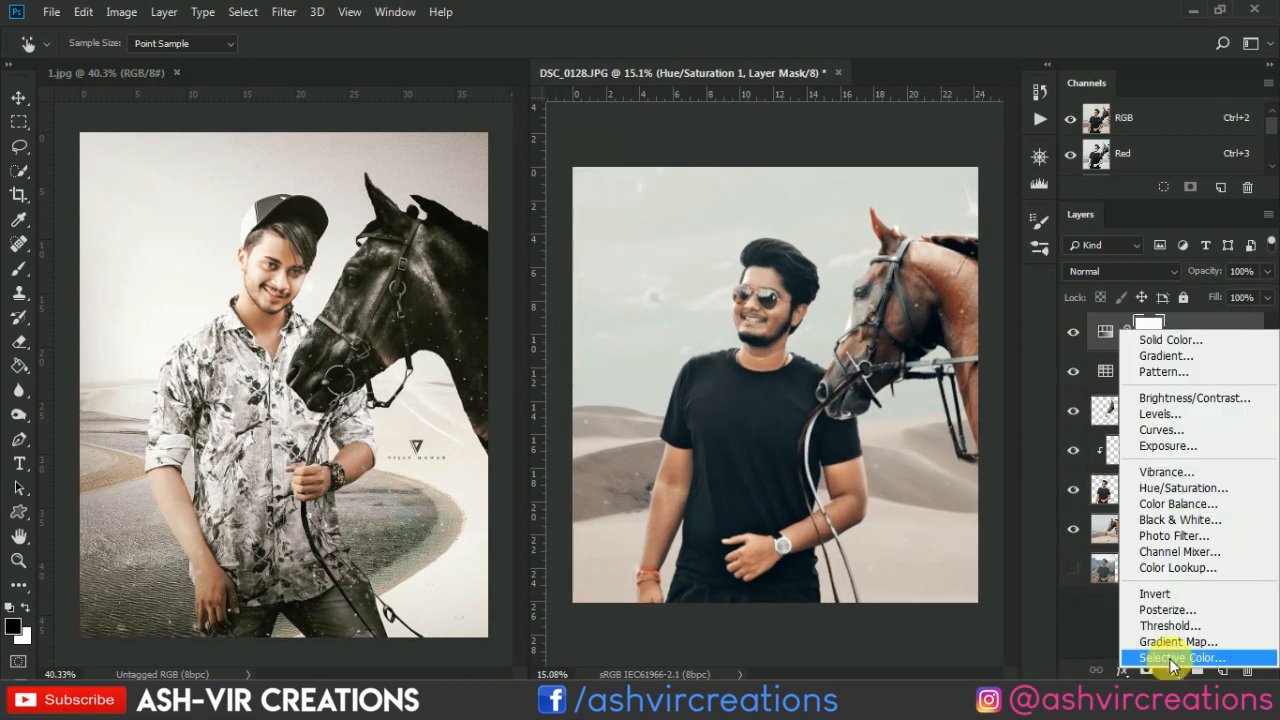
left_click(1175, 658)
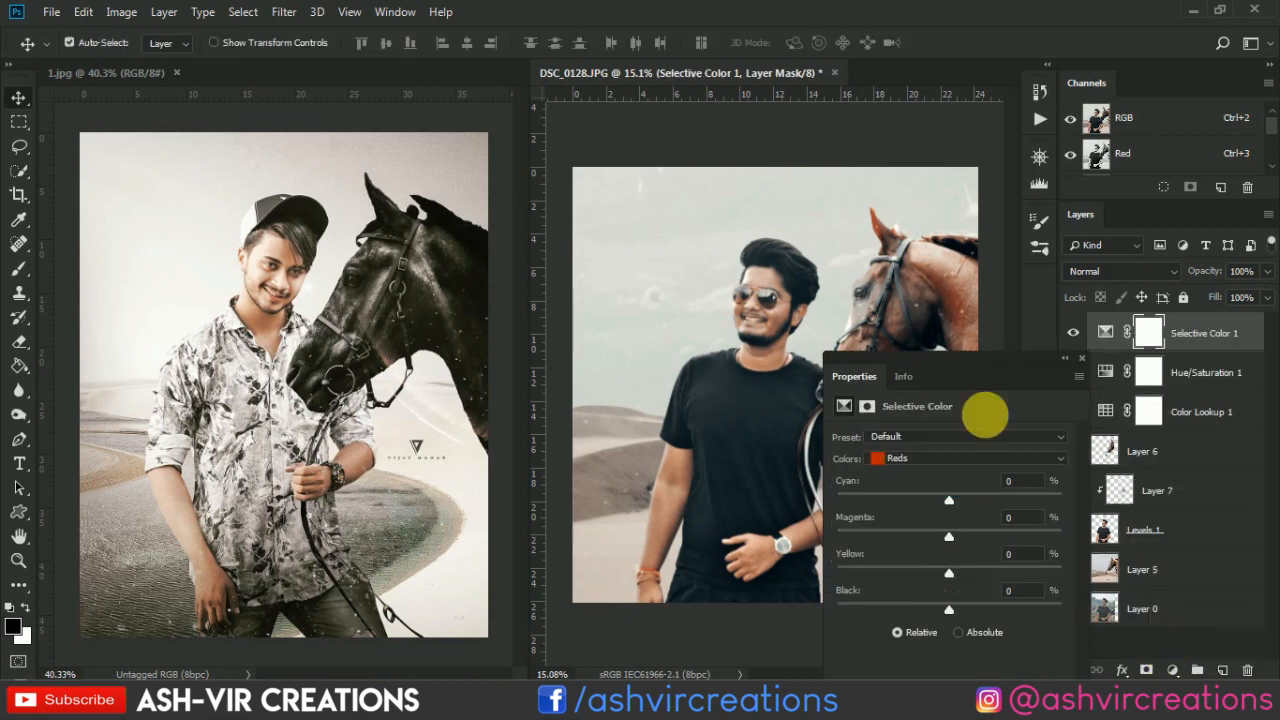
left_click(891, 459)
left_click(890, 587)
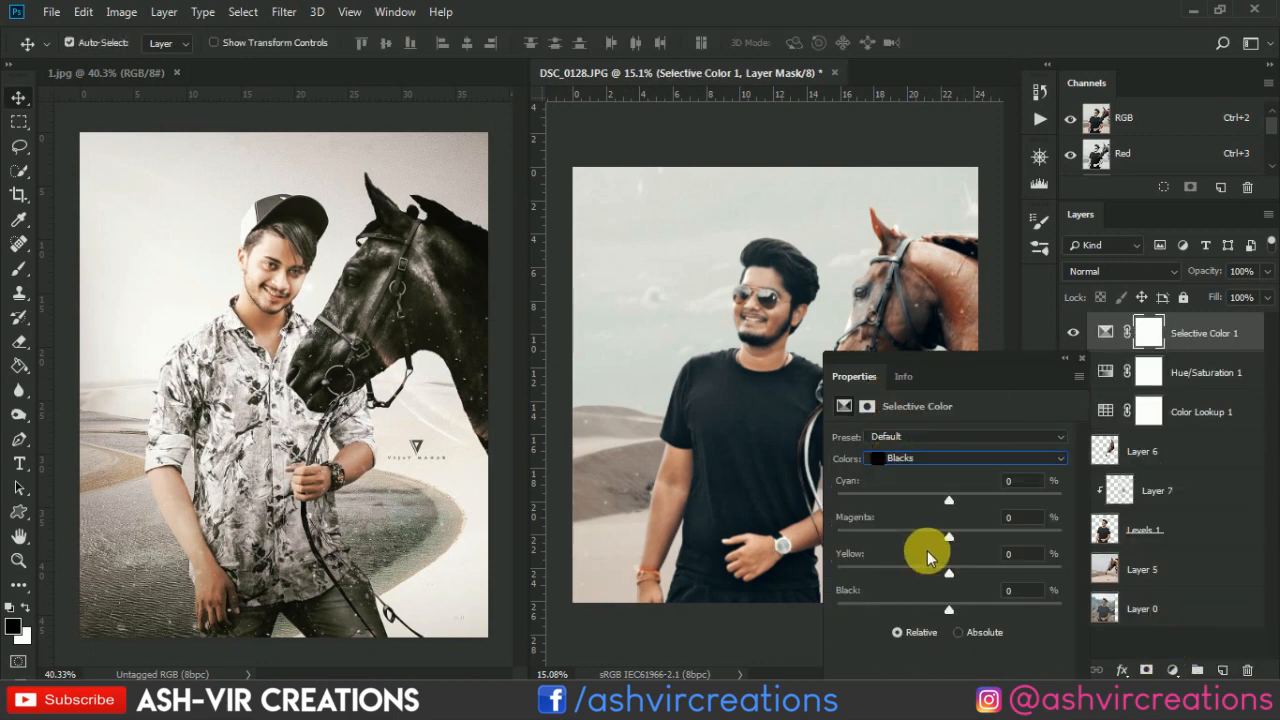
left_click_drag(948, 502, 944, 504)
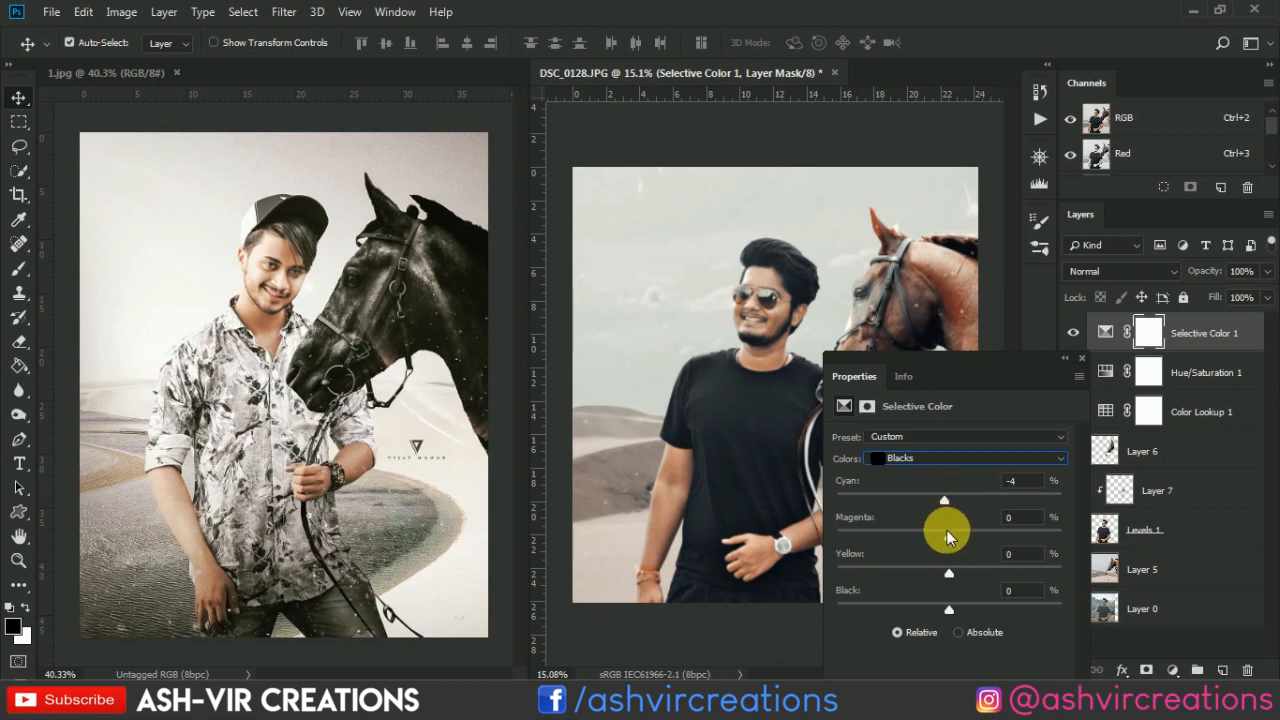
left_click_drag(948, 539, 950, 540)
left_click(949, 575)
left_click_drag(960, 578, 944, 577)
left_click_drag(948, 604, 944, 605)
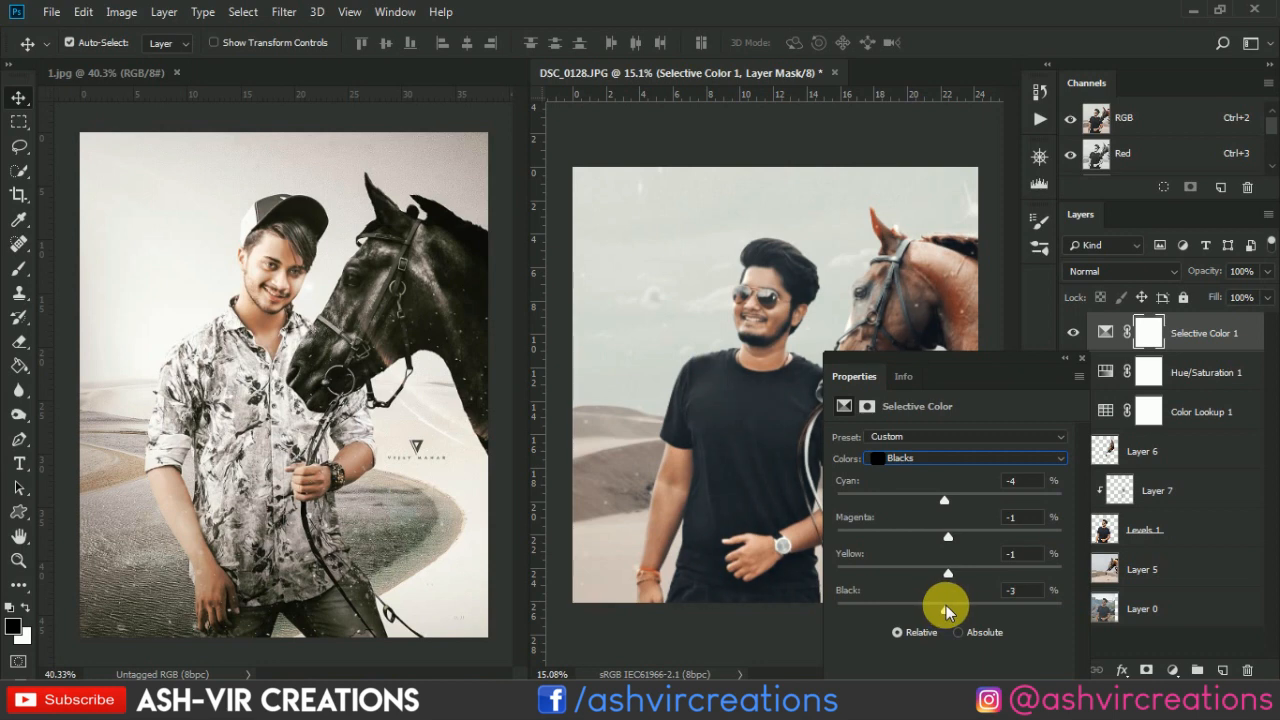
left_click(1081, 357)
Compare the composite with the Selective Color adjustment layer hidden and shown
left_click(1086, 334)
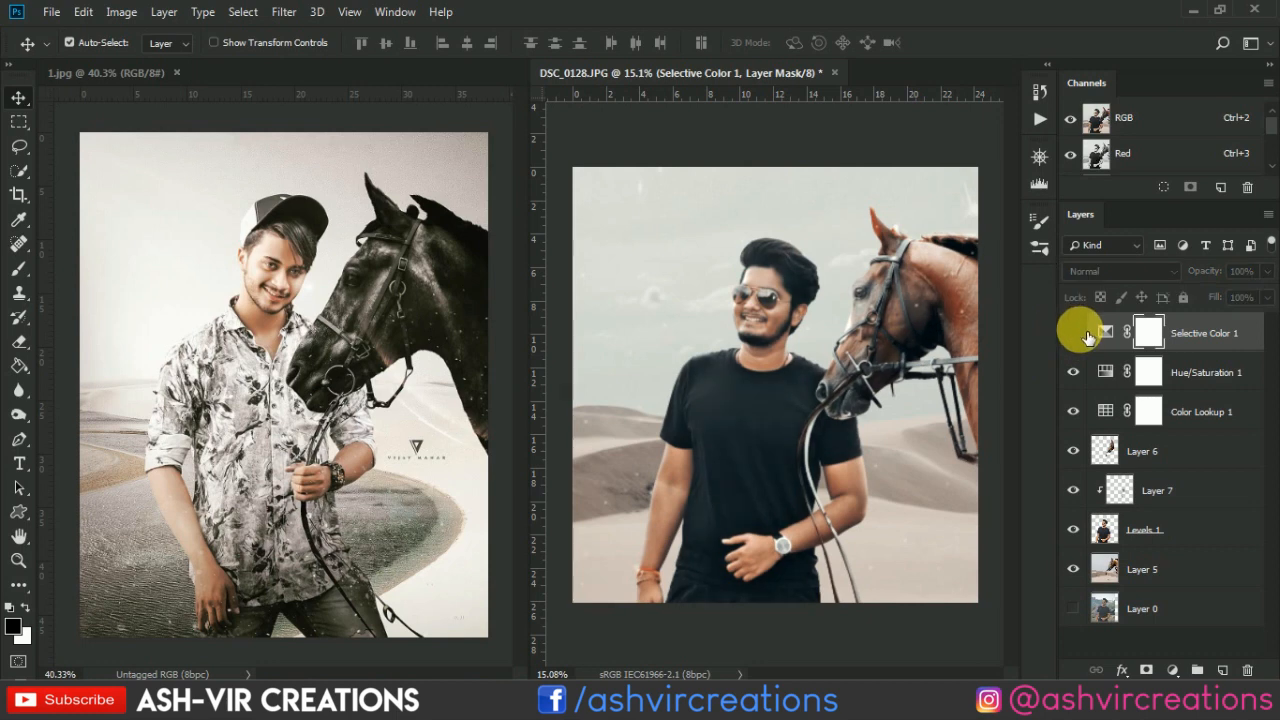
left_click(1086, 334)
left_click(1086, 334)
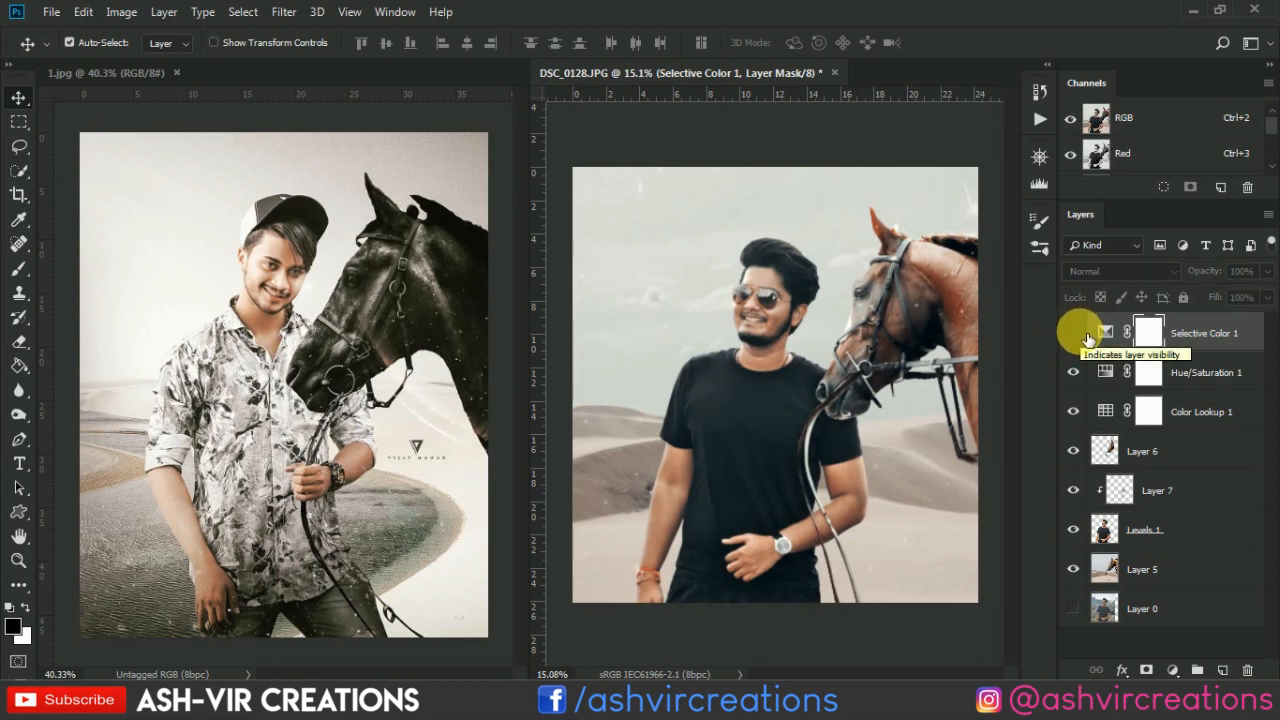
left_click(1086, 334)
left_click(1081, 334)
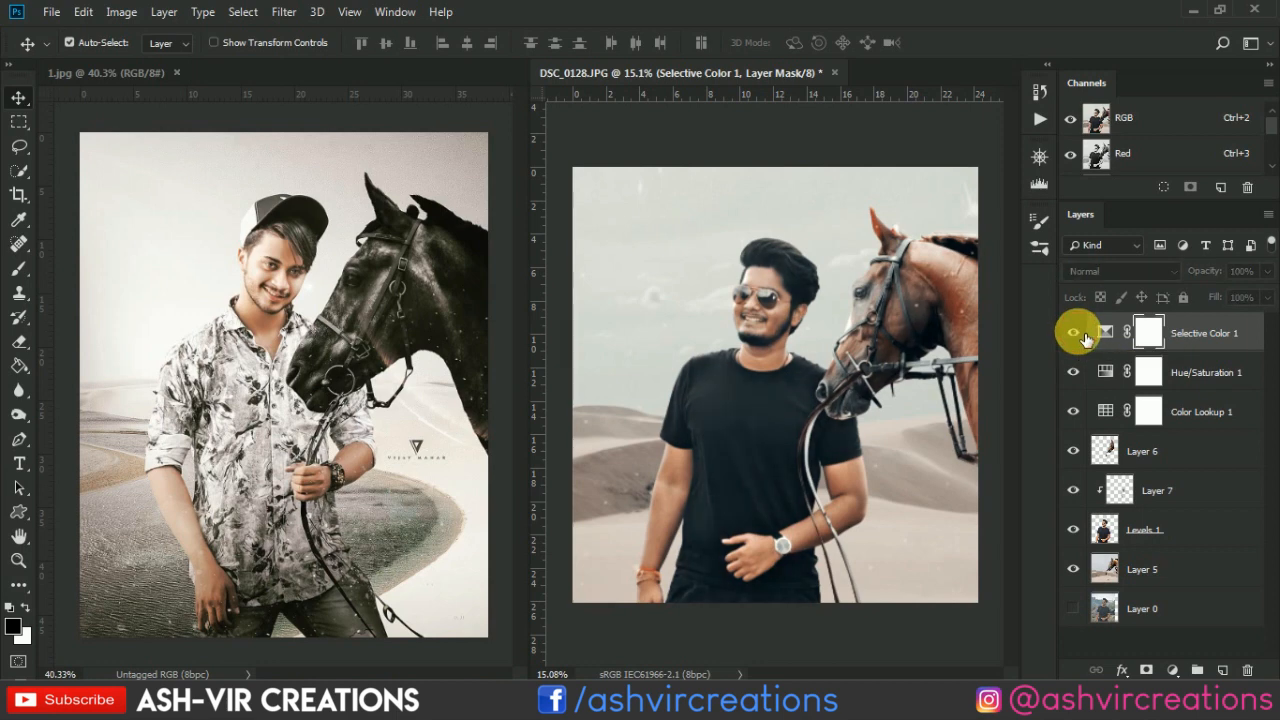
Toggle the Selective Color adjustment layer's visibility again to check its effect on the man and horse
left_click(1081, 334)
left_click(1081, 334)
left_click(1081, 334)
scroll(822, 290, "up", 1)
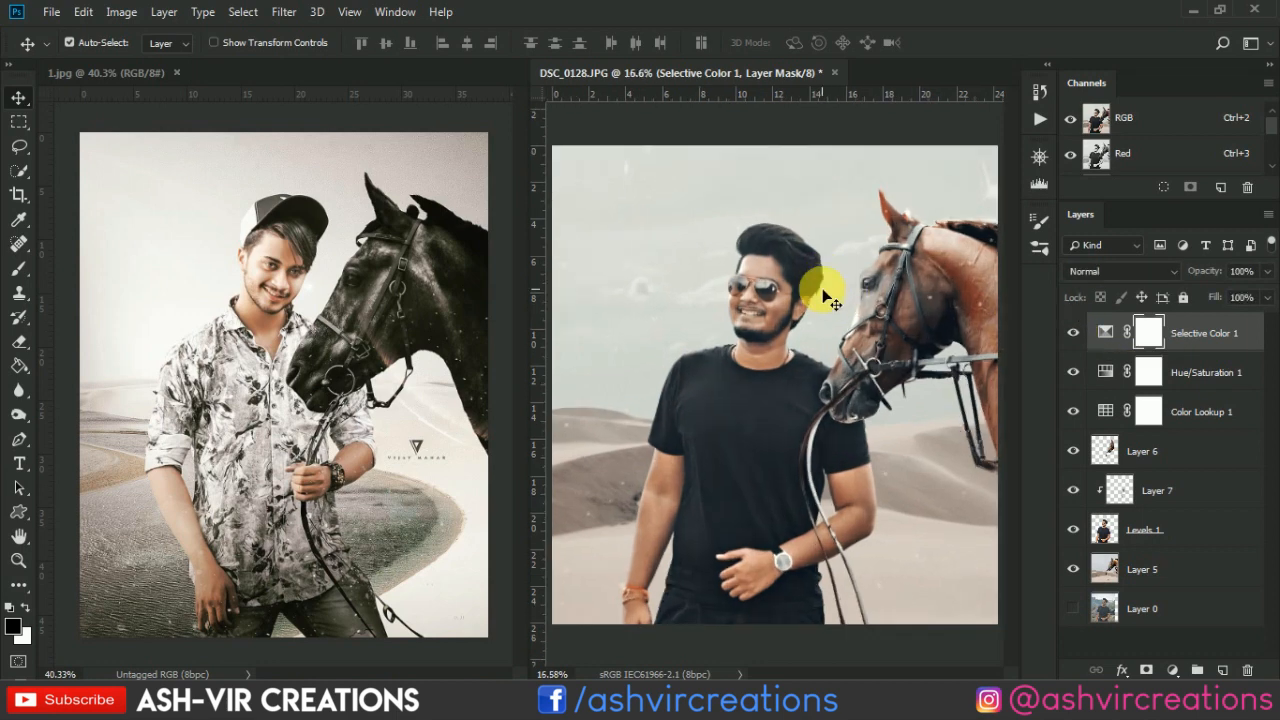
scroll(822, 290, "down", 1)
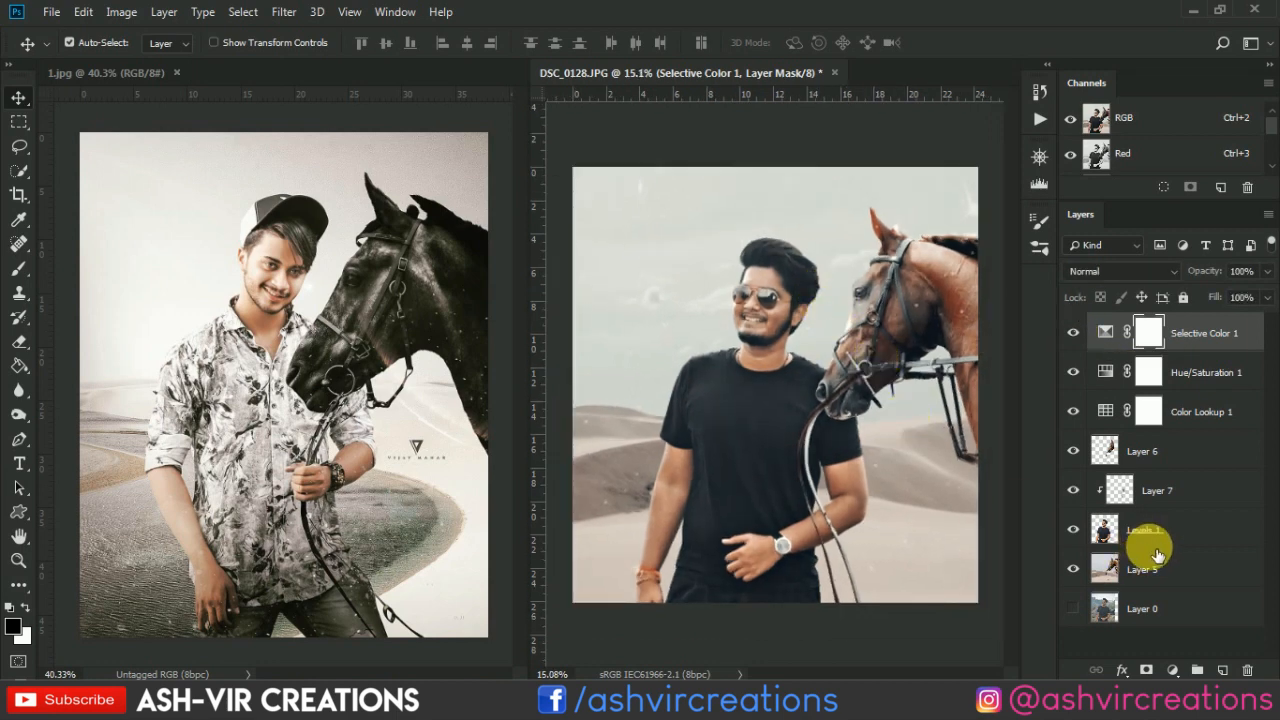
Add a second Hue/Saturation adjustment layer, sample the sky to target Greens, and set their Saturation to -100
left_click(1172, 669)
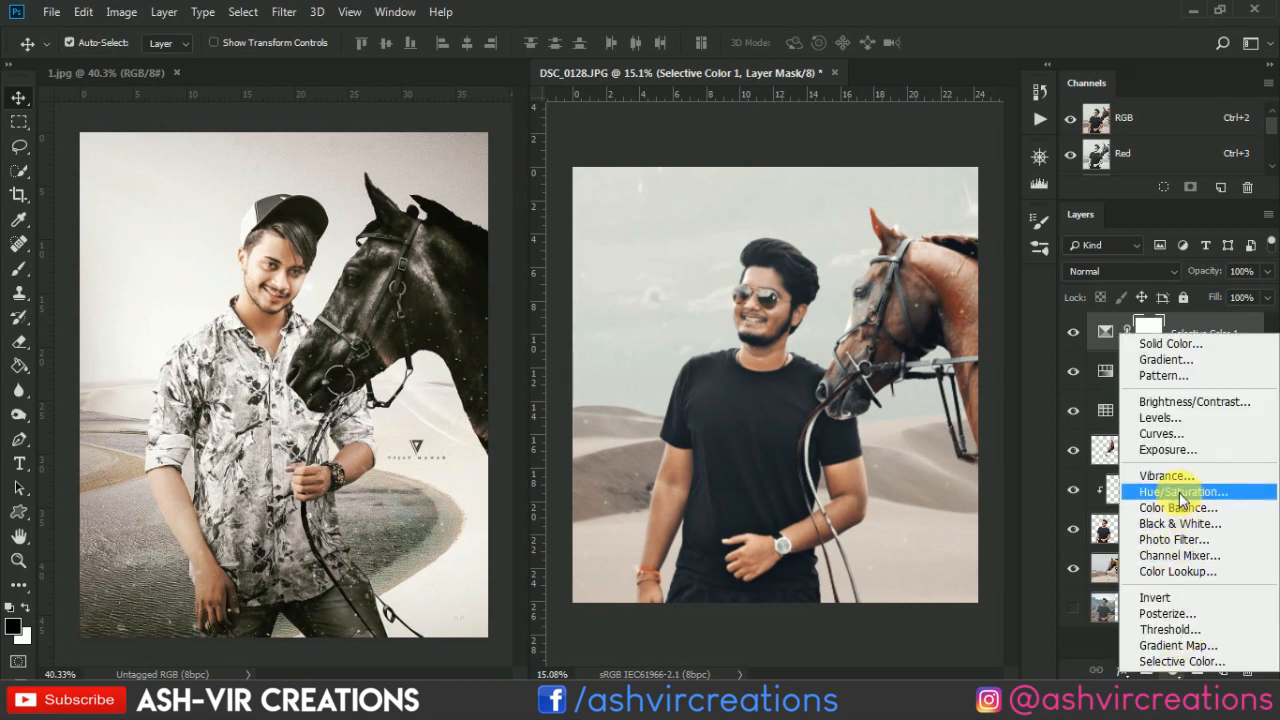
left_click(1180, 492)
left_click(843, 461)
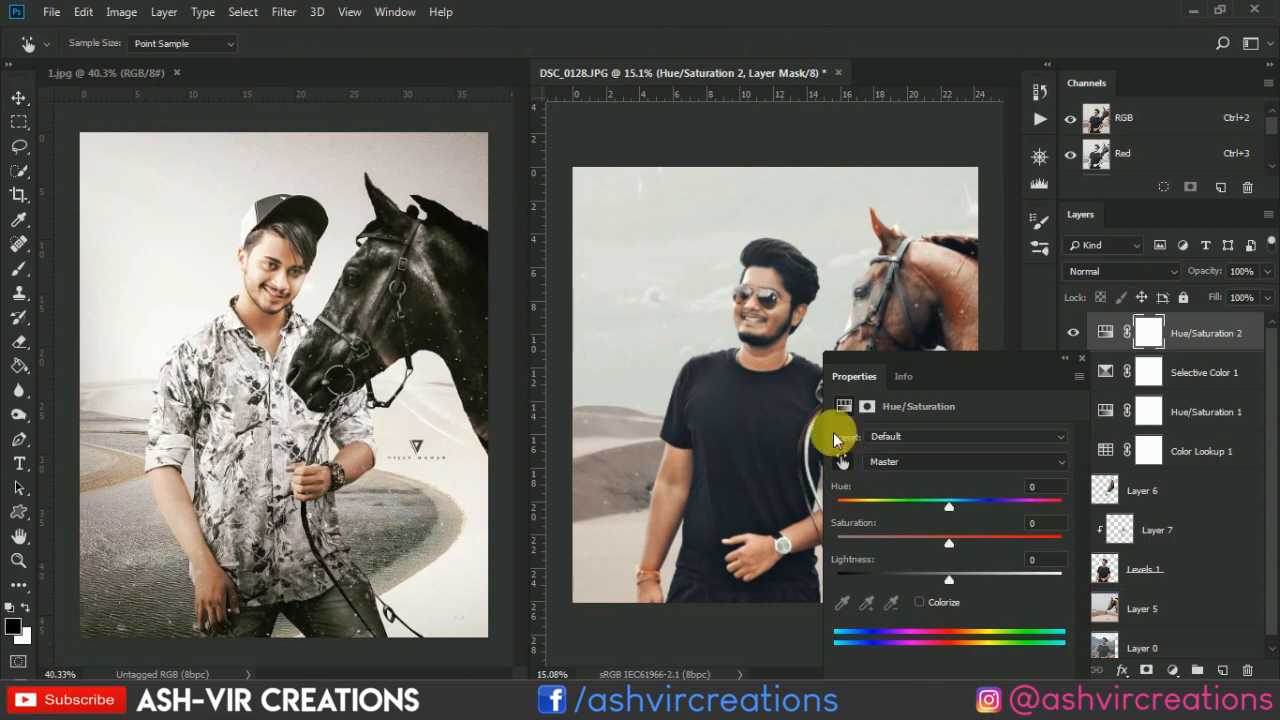
left_click(817, 205)
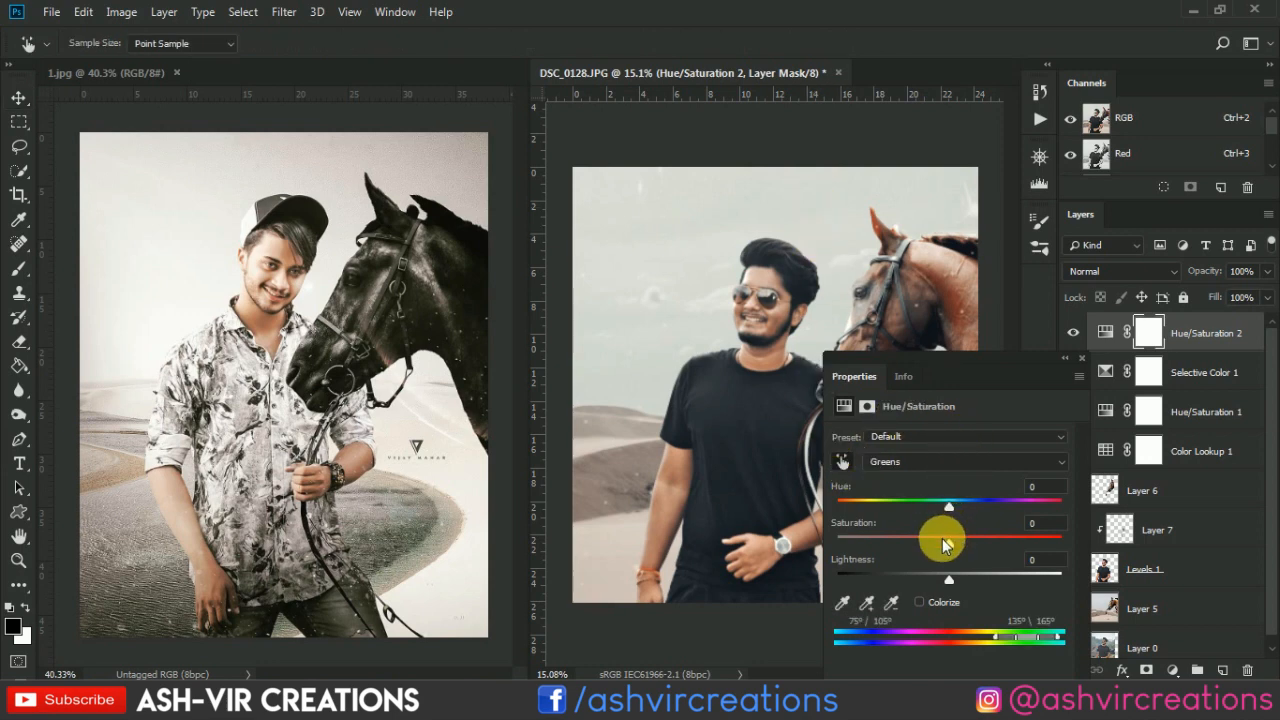
left_click_drag(944, 543, 812, 543)
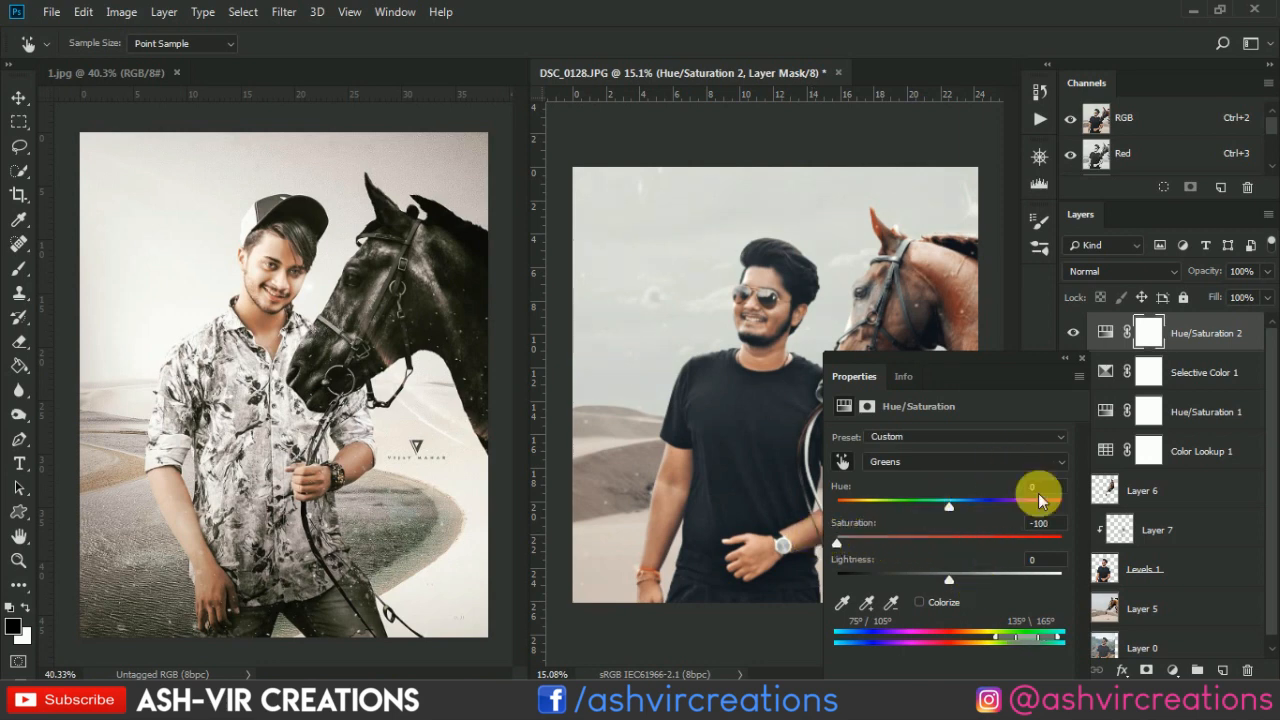
left_click(1081, 359)
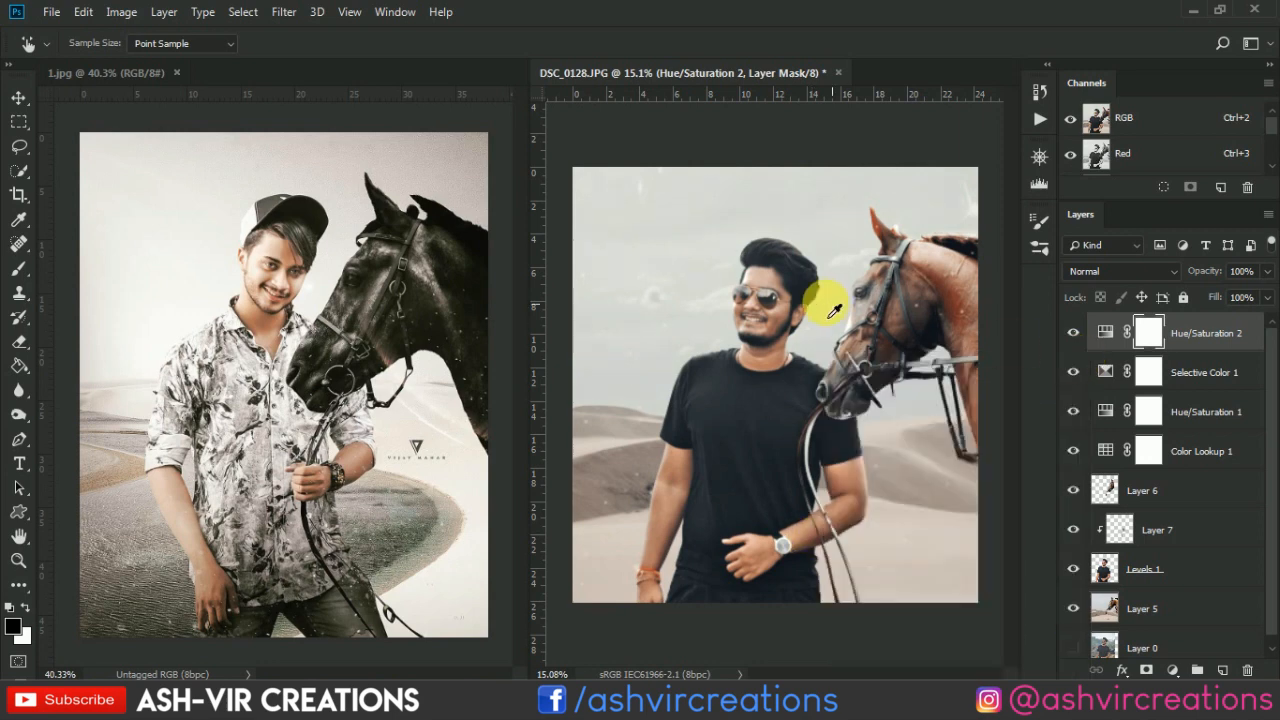
scroll(822, 308, "up", 1)
scroll(828, 309, "up", 1)
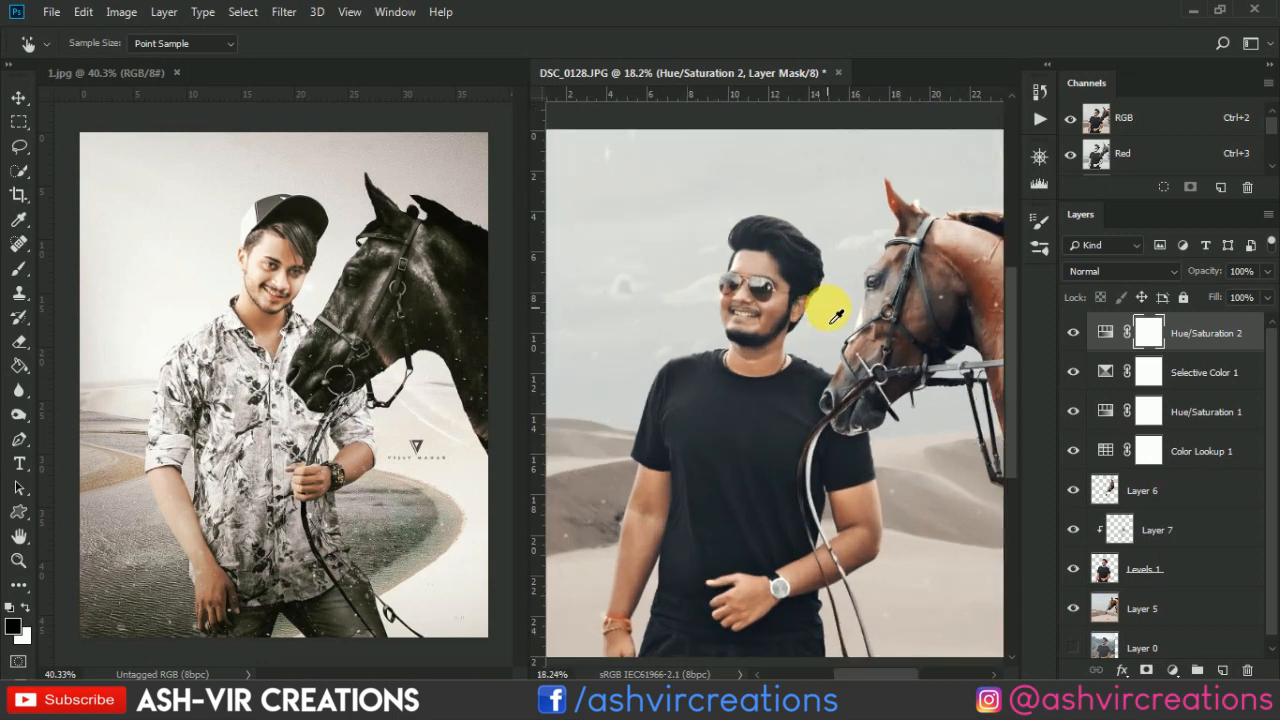
Open the floating-particle overlay image maxresdefault.jpg and copy its entire canvas
key("v")
left_click(51, 11)
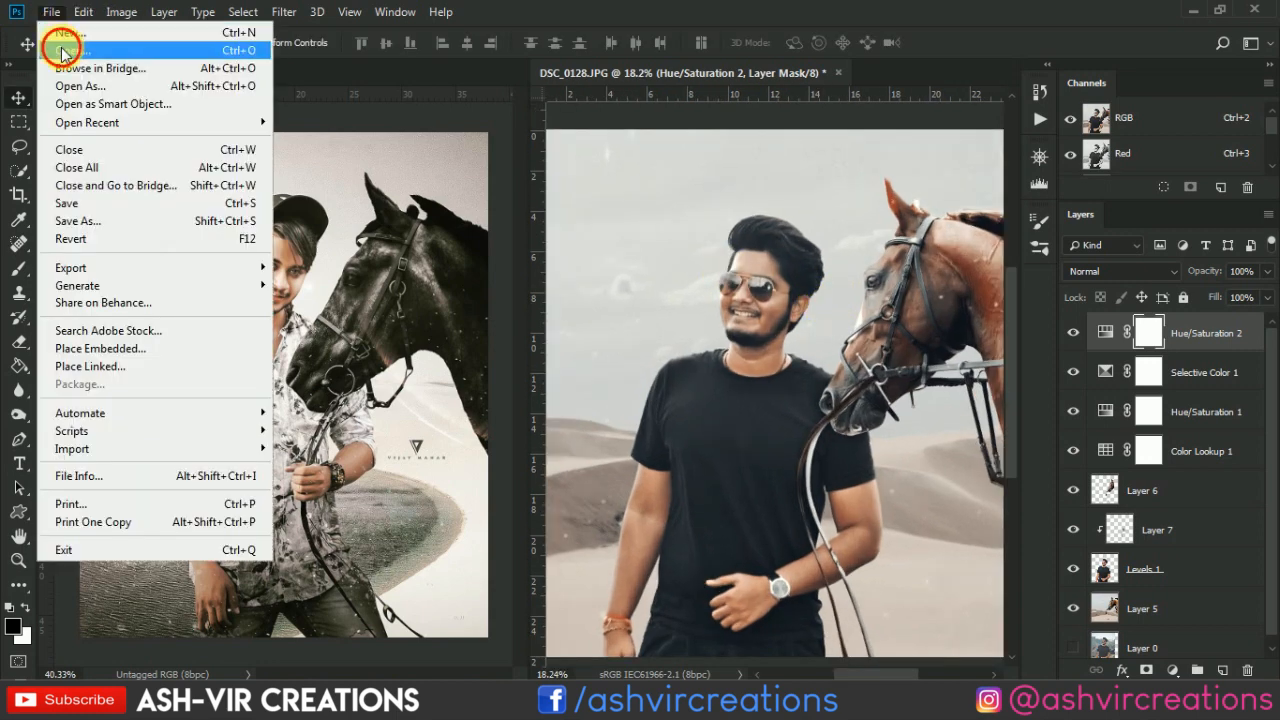
left_click(63, 52)
double_click(571, 157)
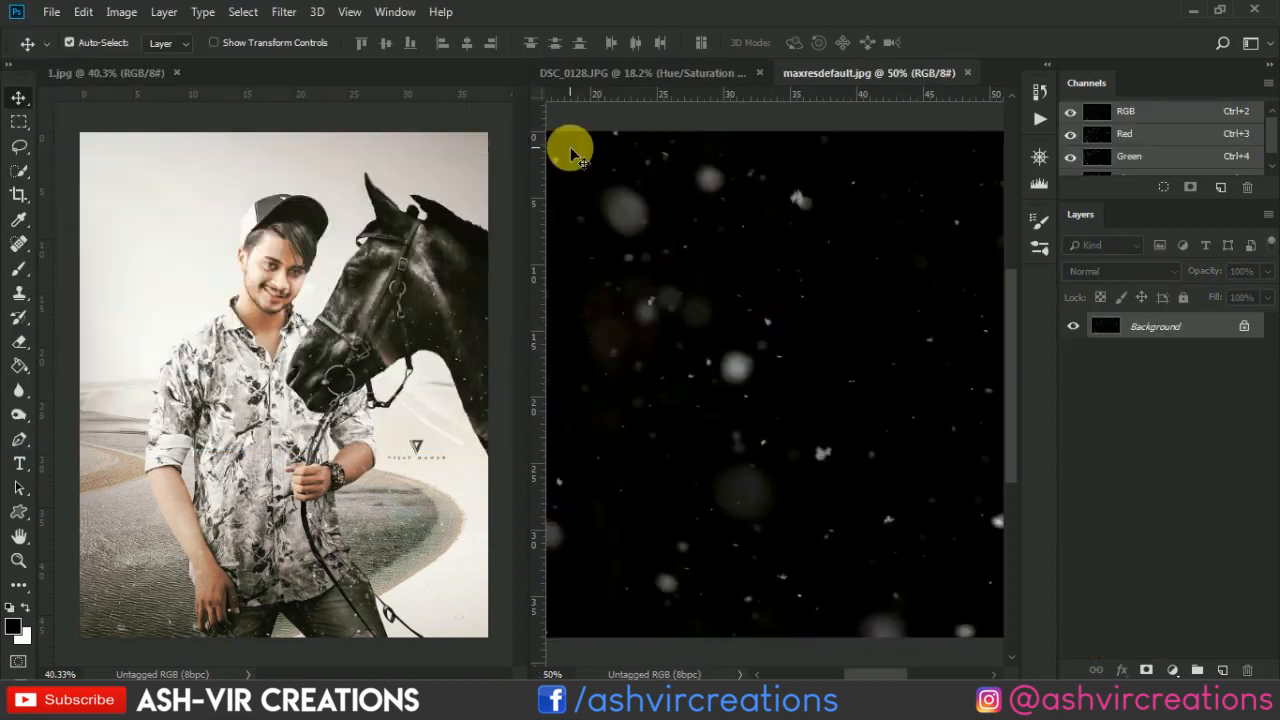
scroll(715, 248, "down", 5)
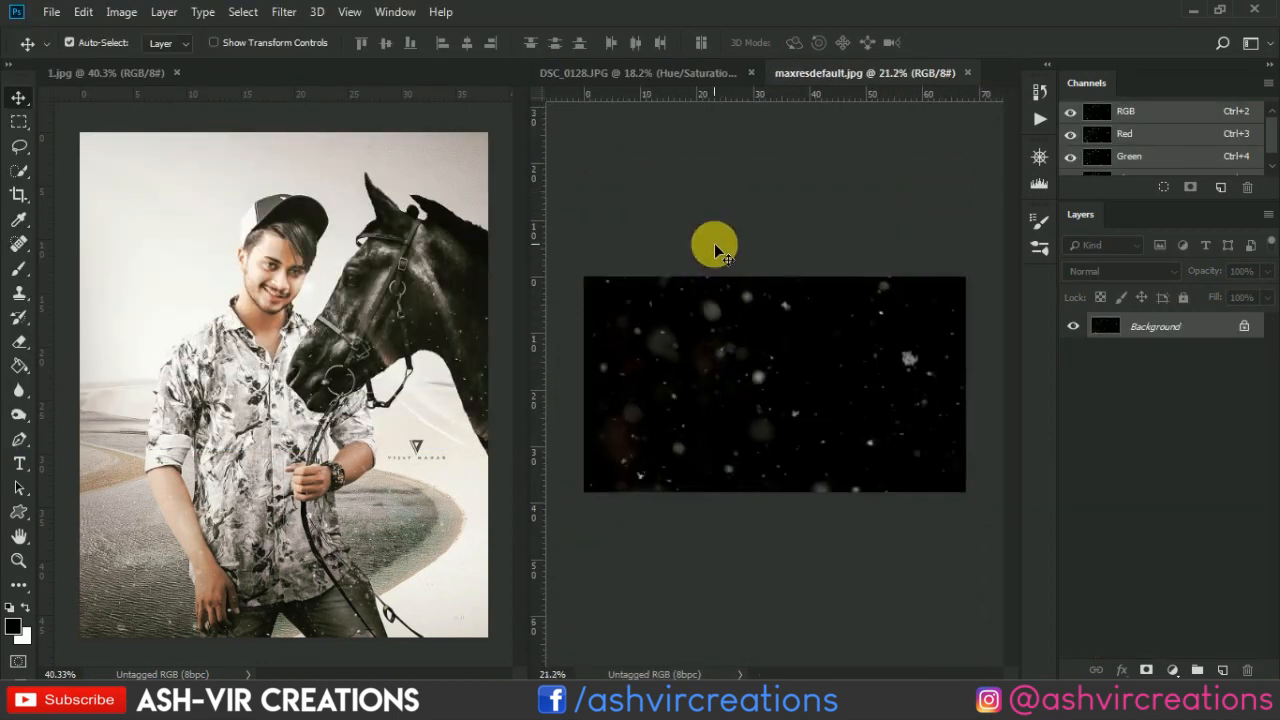
key("ctrl")
scroll(766, 263, "up", 2)
scroll(767, 262, "down", 2)
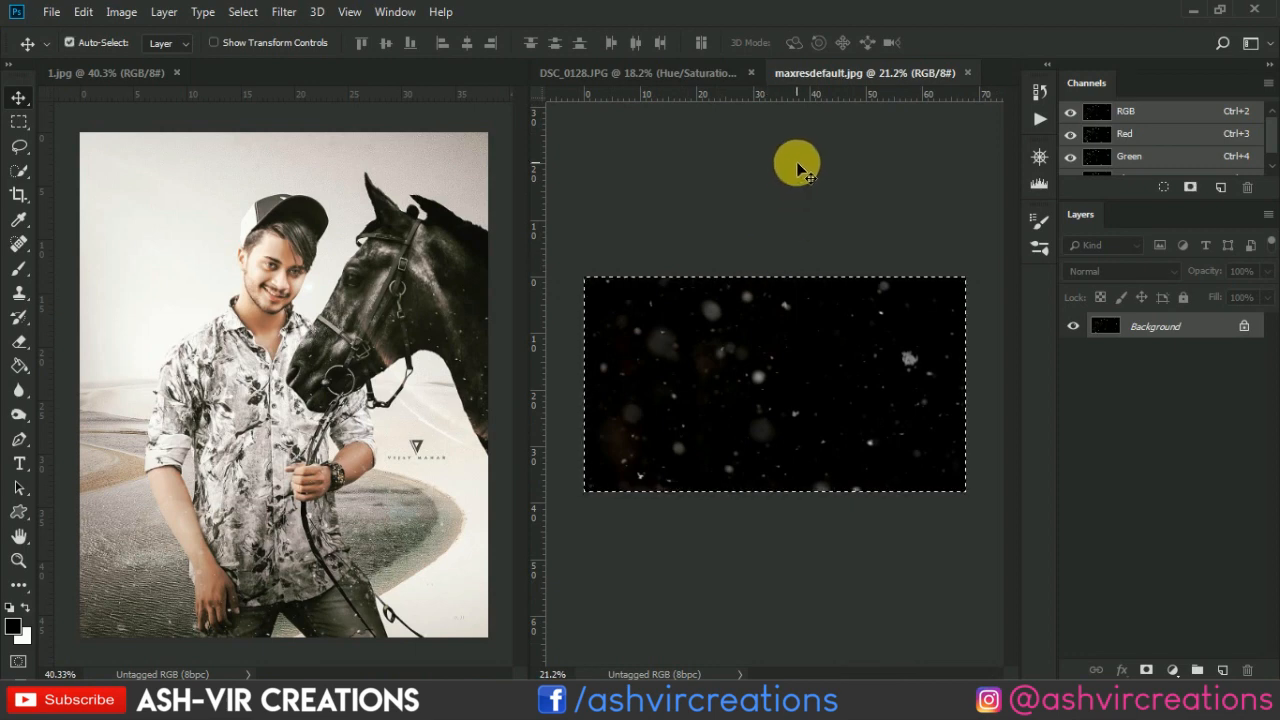
Paste the particle overlay into DSC_0128.JPG directly above Layer 6 and set its blend mode to Screen
left_click(694, 73)
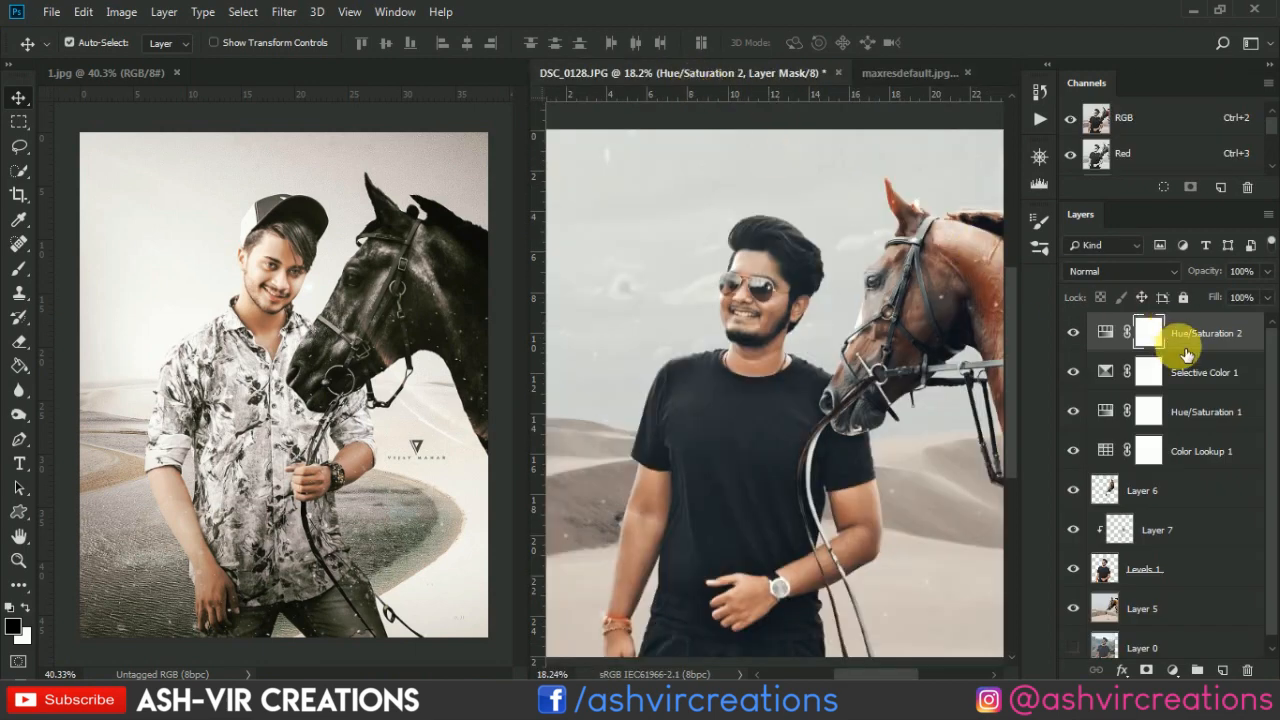
left_click(1186, 489)
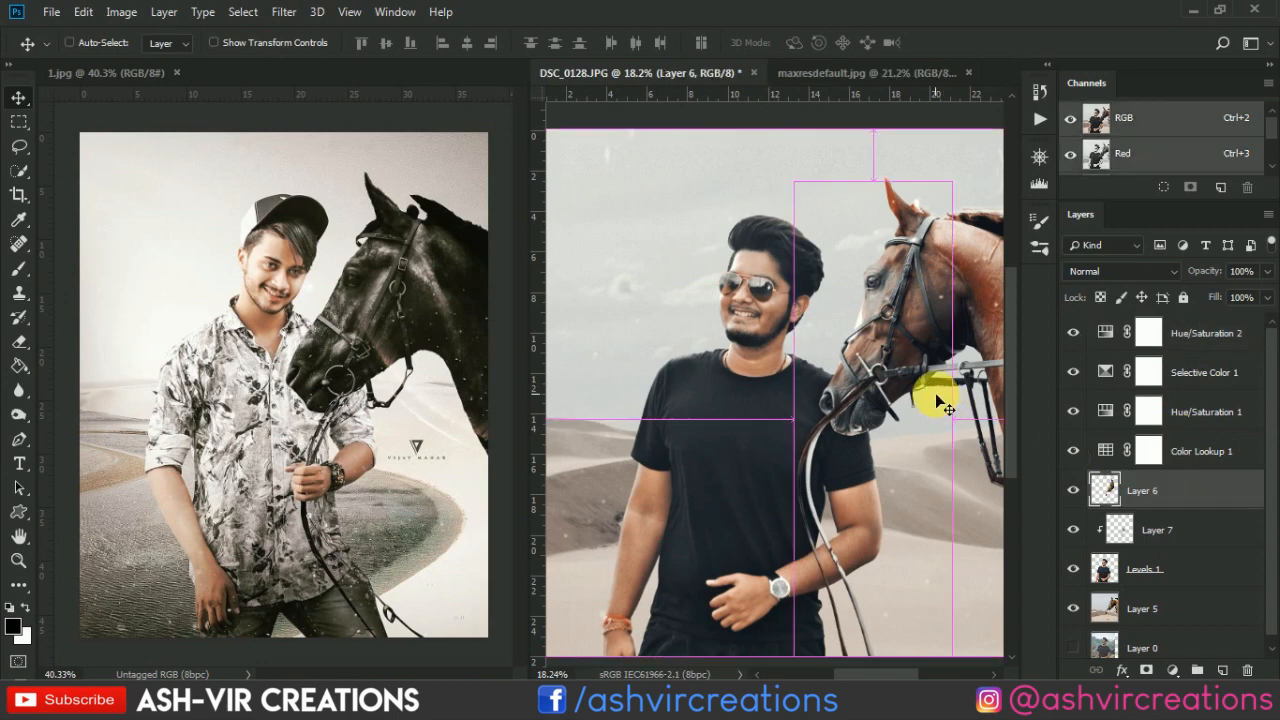
scroll(876, 372, "down", 1)
key("ctrl+v")
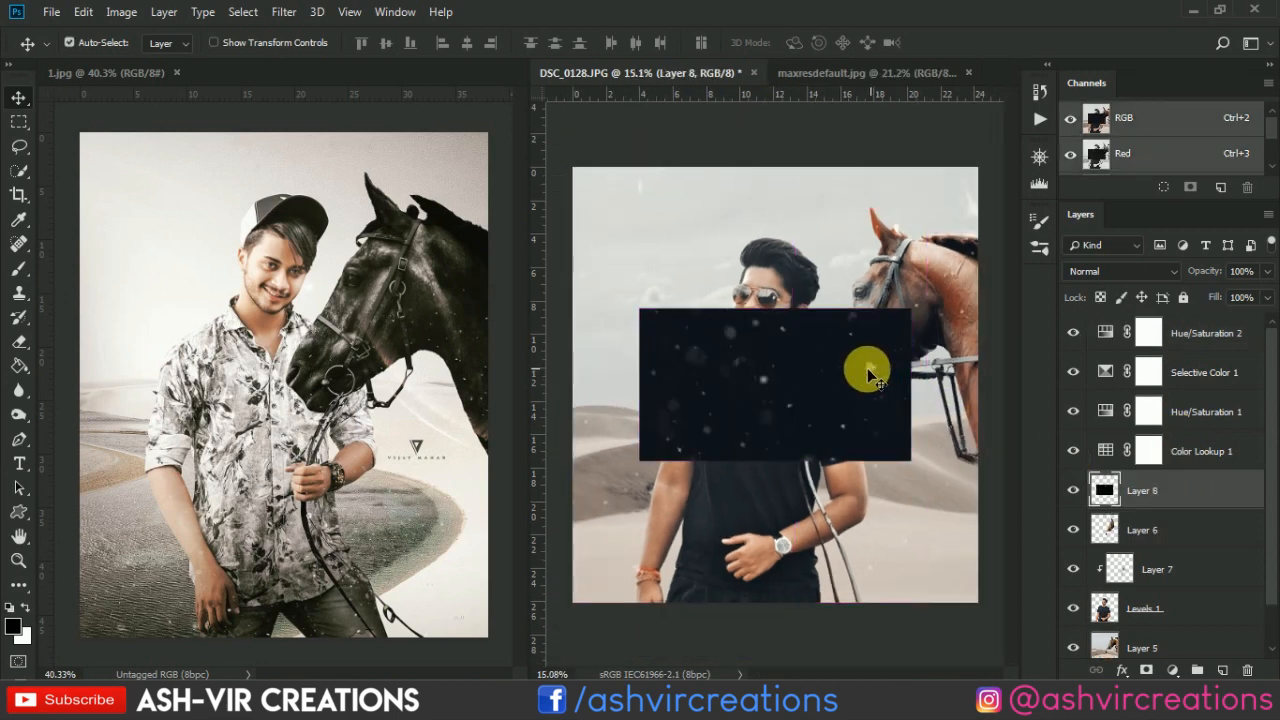
left_click(1078, 271)
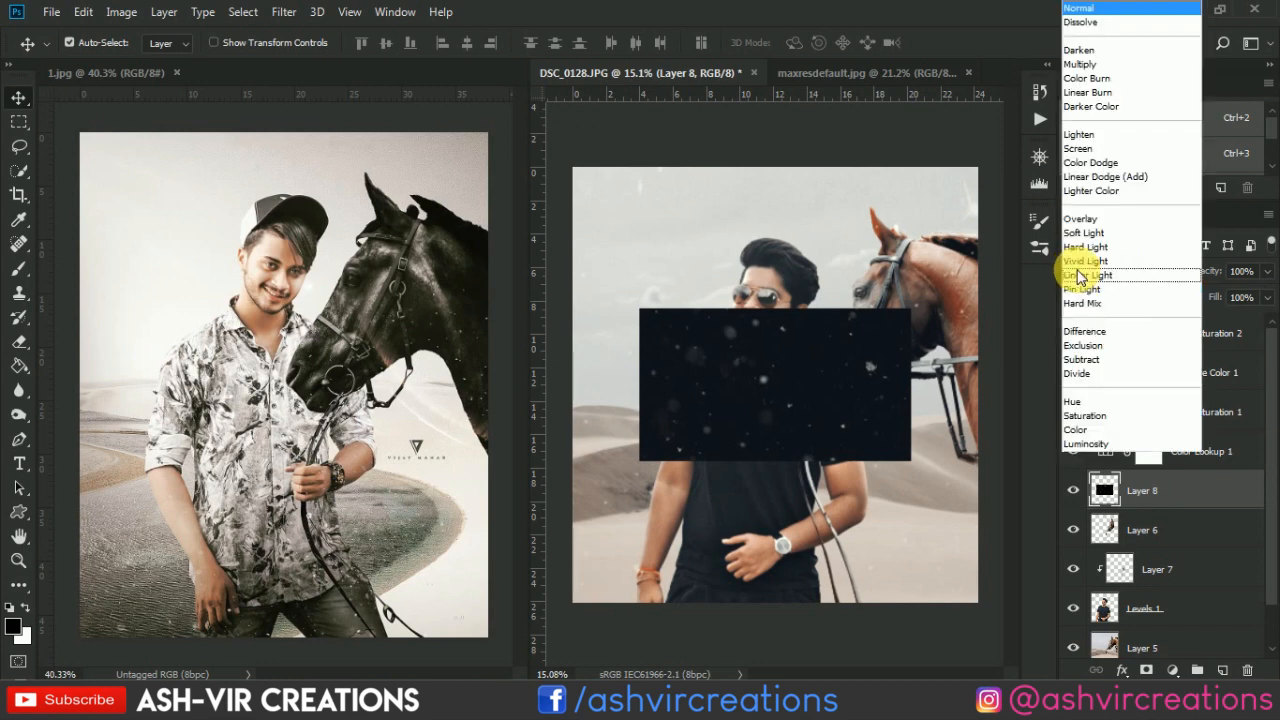
left_click(1086, 148)
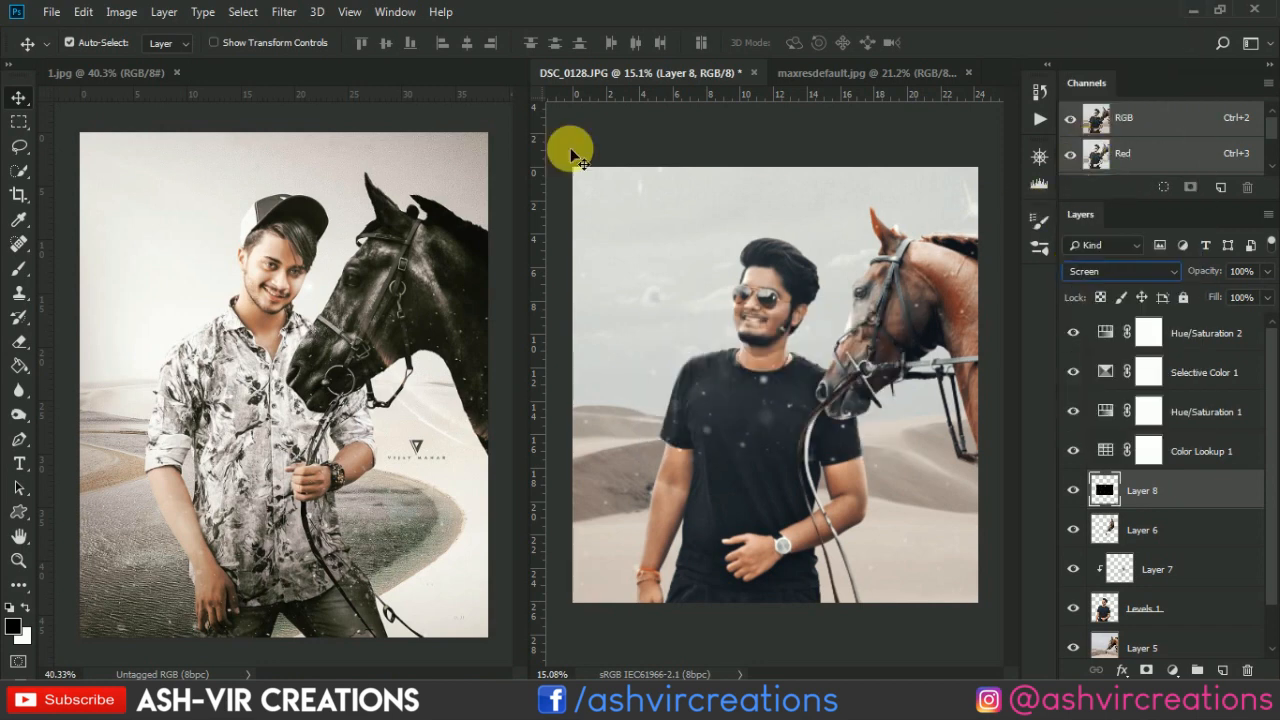
Scale the particle overlay to about 134% and align it with the lower edge of the composite
left_click(83, 12)
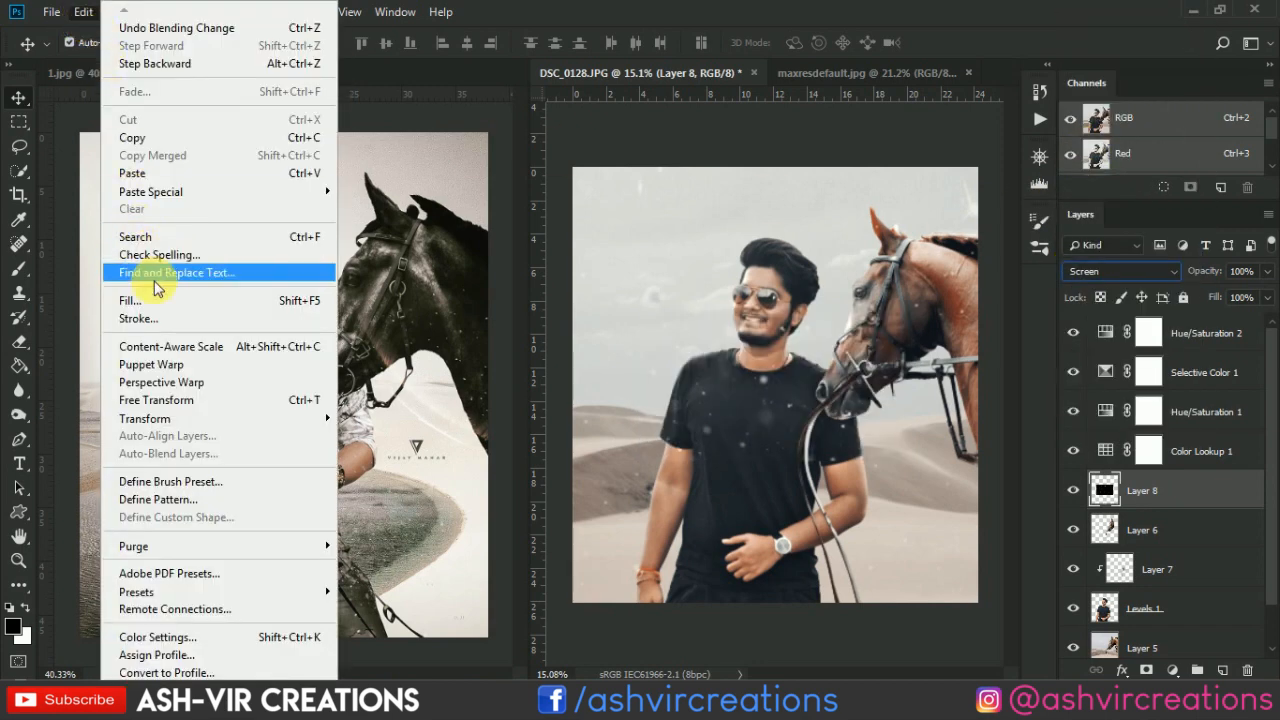
left_click(172, 400)
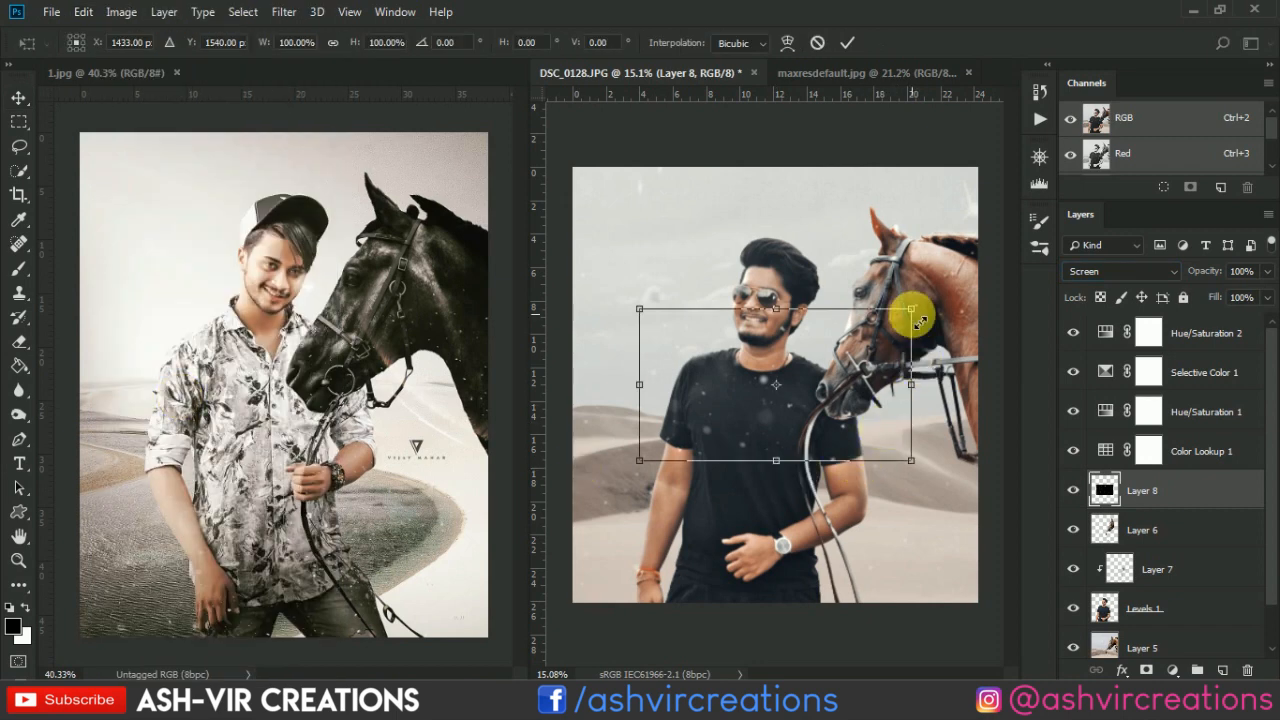
left_click_drag(905, 312, 970, 274)
right_click(883, 347)
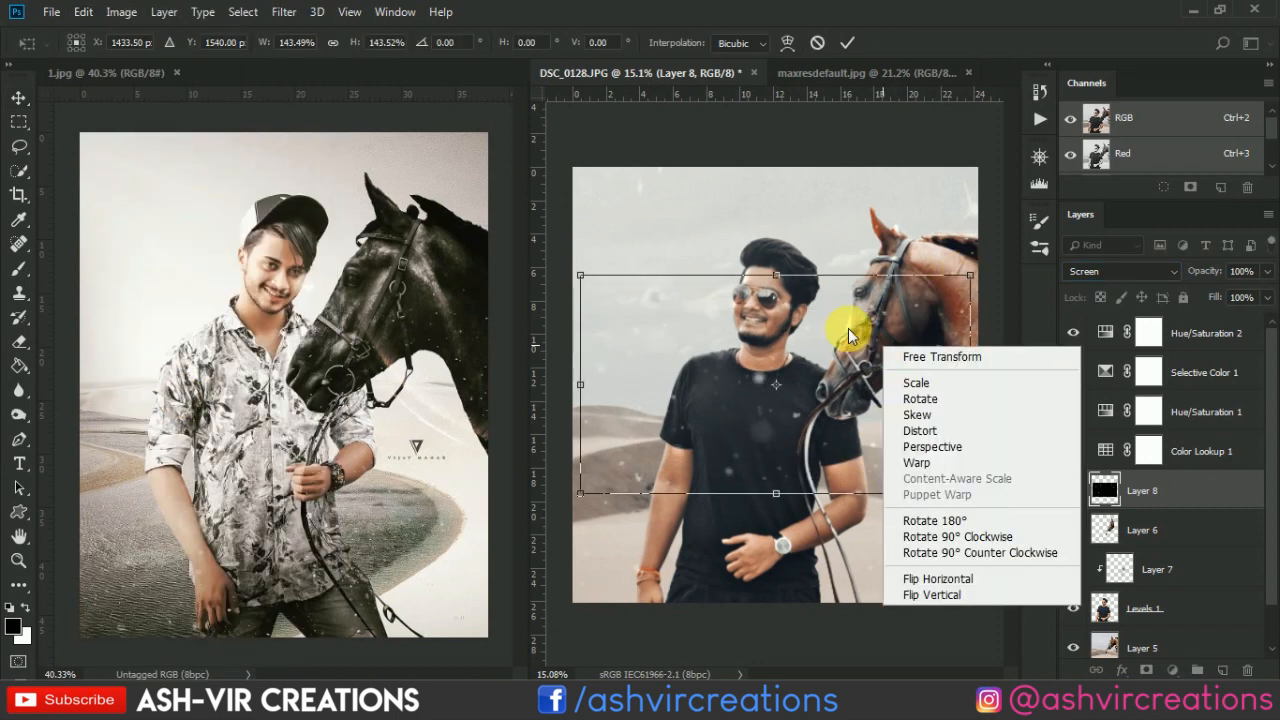
left_click(841, 327)
left_click_drag(841, 327, 864, 416)
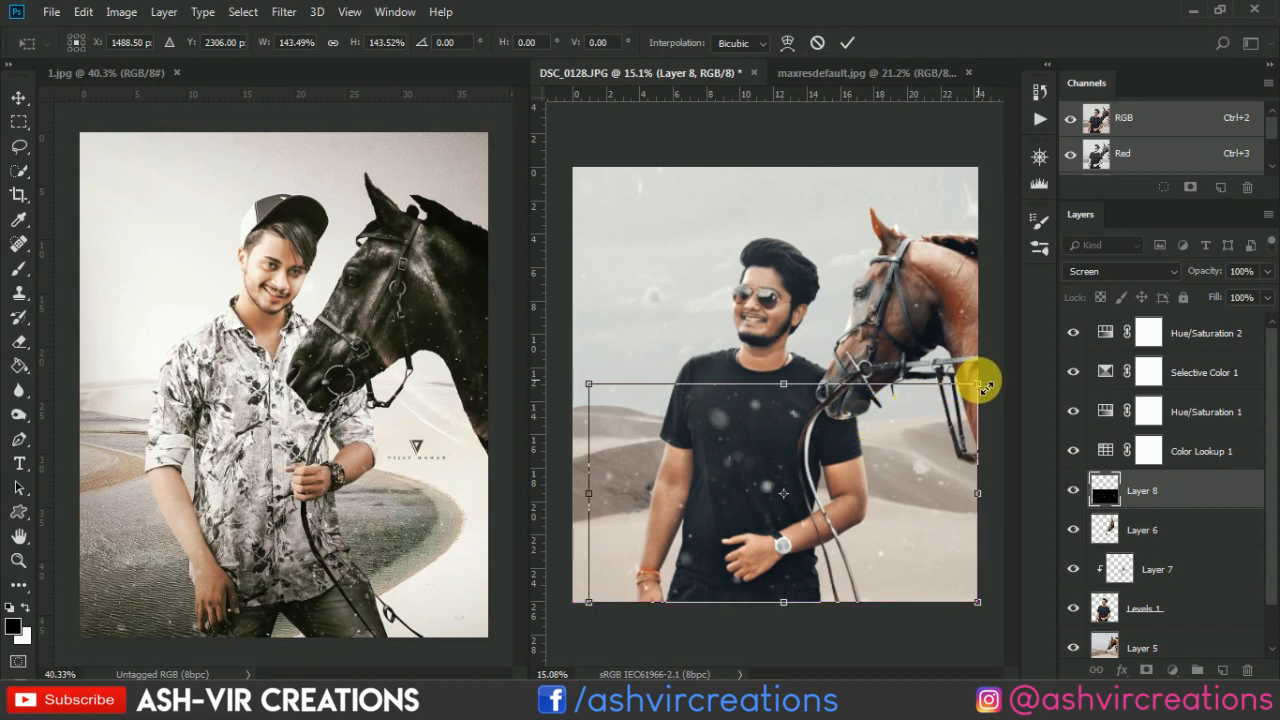
mouse_move(973, 385)
left_mouse_down()
mouse_move(951, 400)
mouse_move(949, 386)
mouse_move(964, 391)
left_mouse_up()
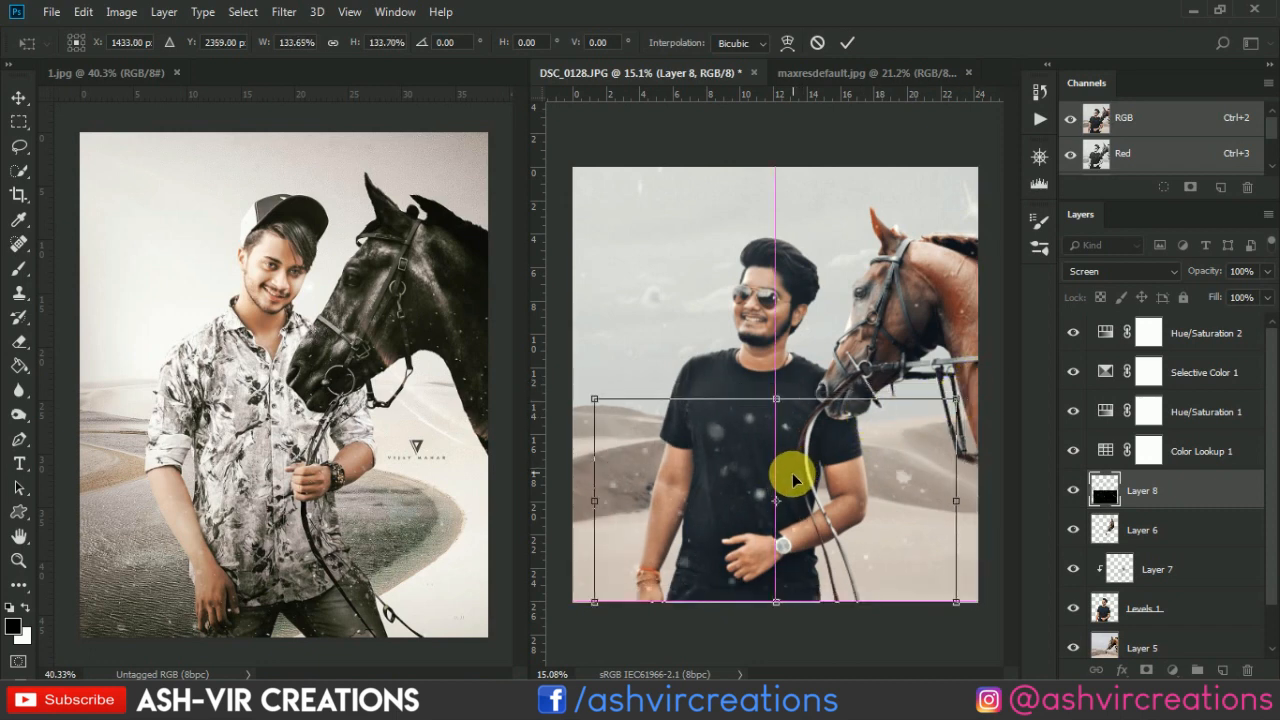
key("Return")
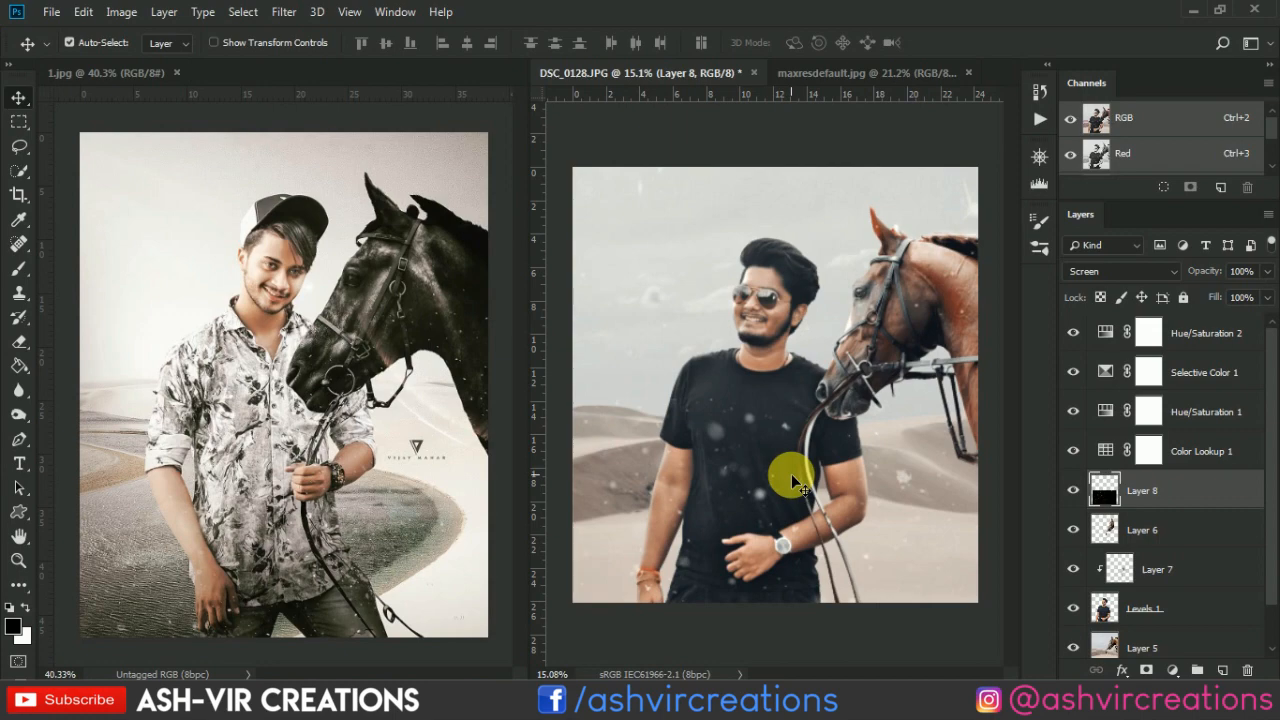
Erase the large bright particle over the dune beside the man's arm on Layer 8, using the Eraser at 31% opacity
scroll(791, 474, "up", 8)
left_click_drag(890, 474, 782, 456)
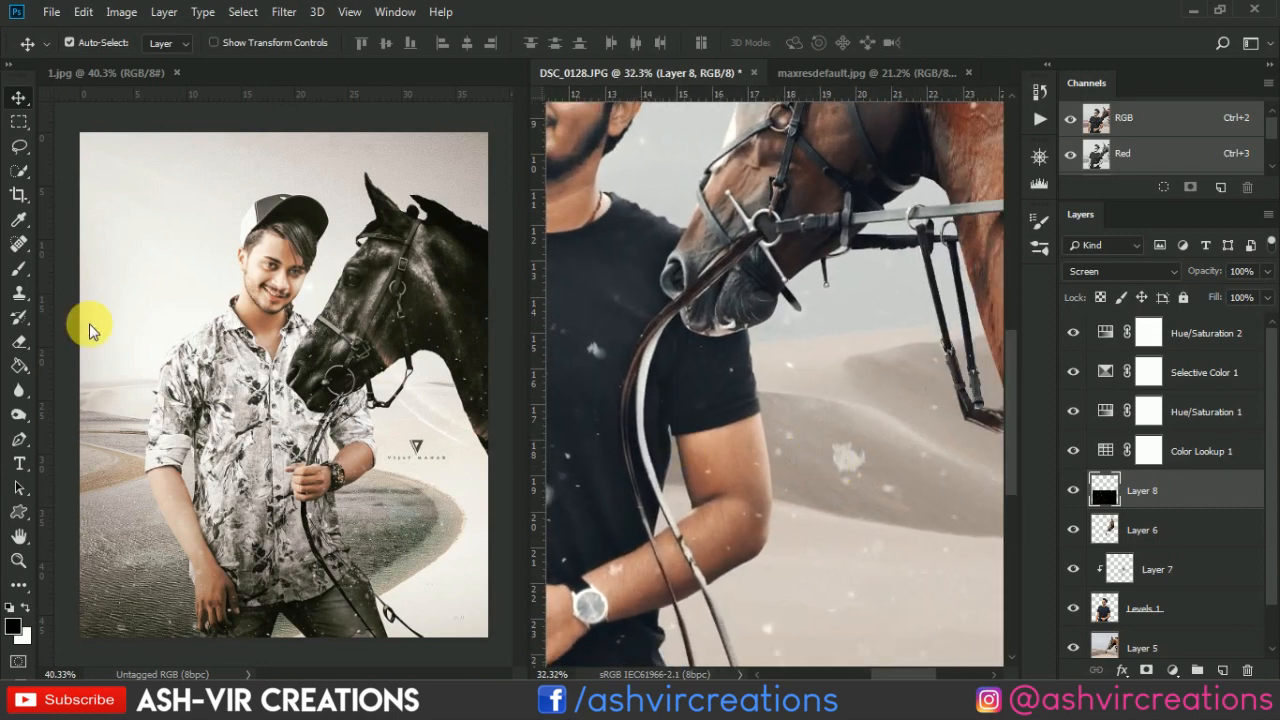
left_click(18, 341)
scroll(850, 449, "up", 5)
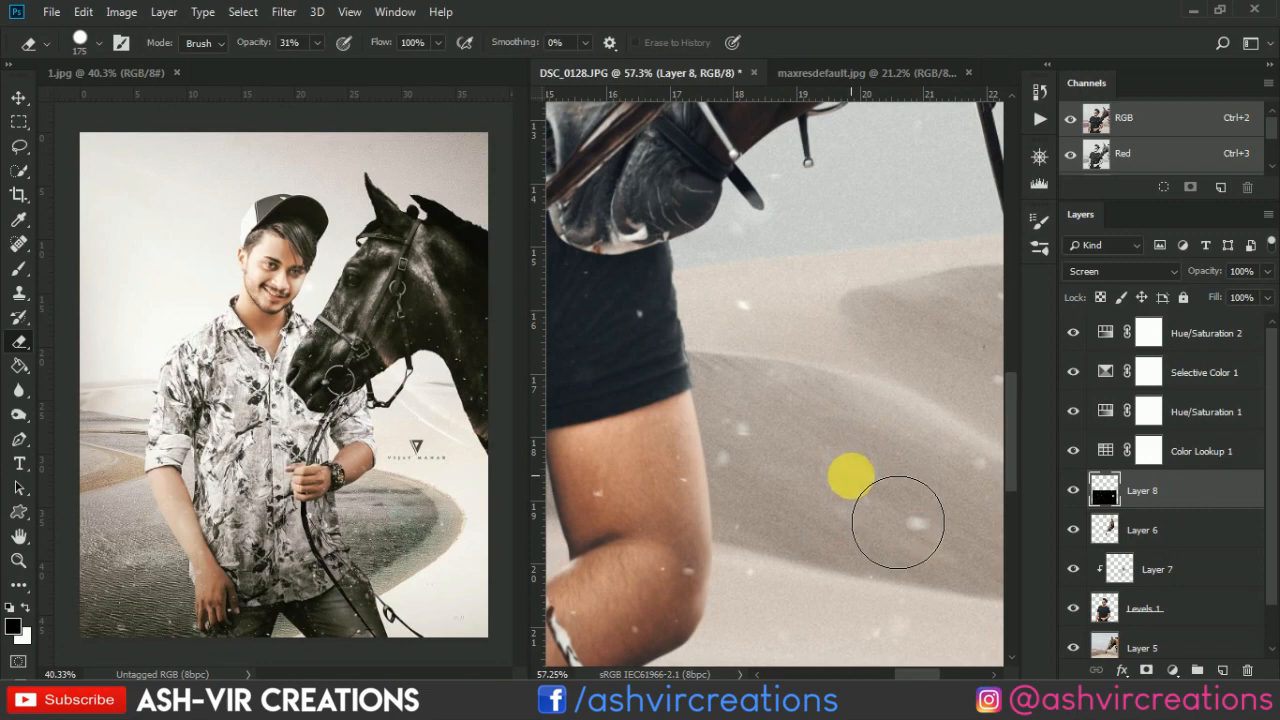
key("v")
scroll(848, 473, "down", 12)
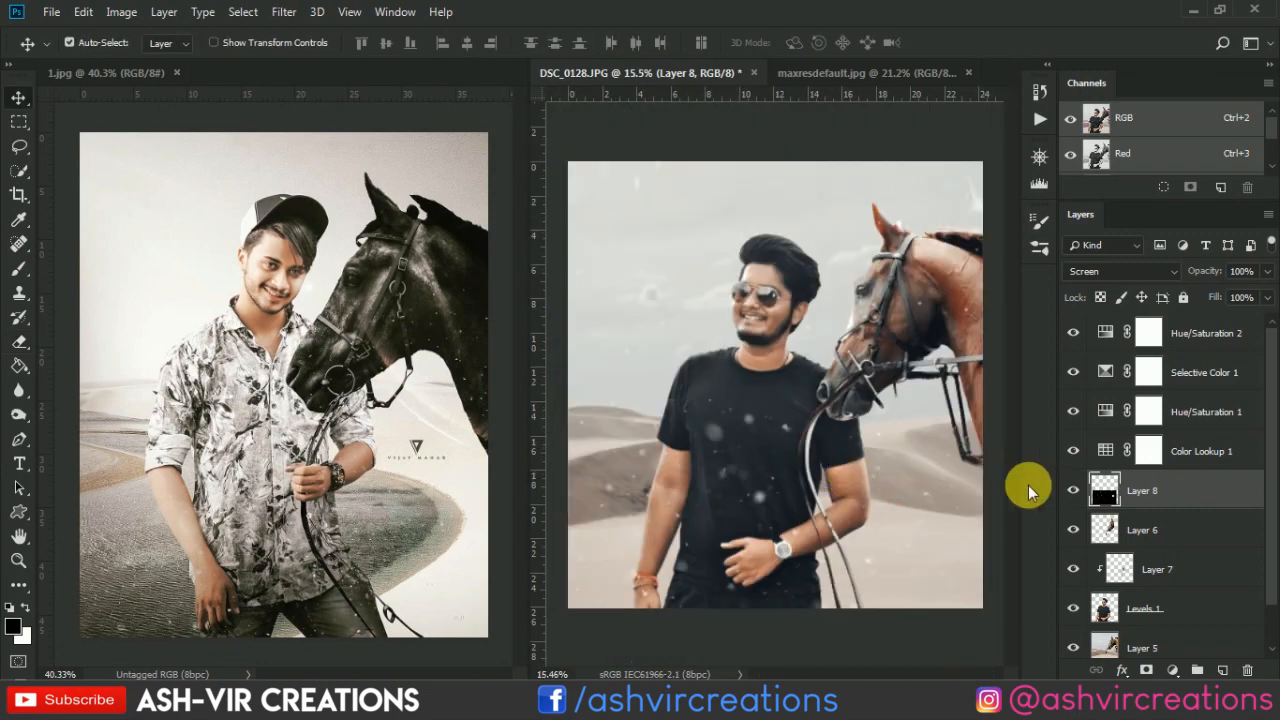
Duplicate the particle overlay layer and place the copy over the upper part of the composite, enlarged to about 109%
right_click(1150, 490)
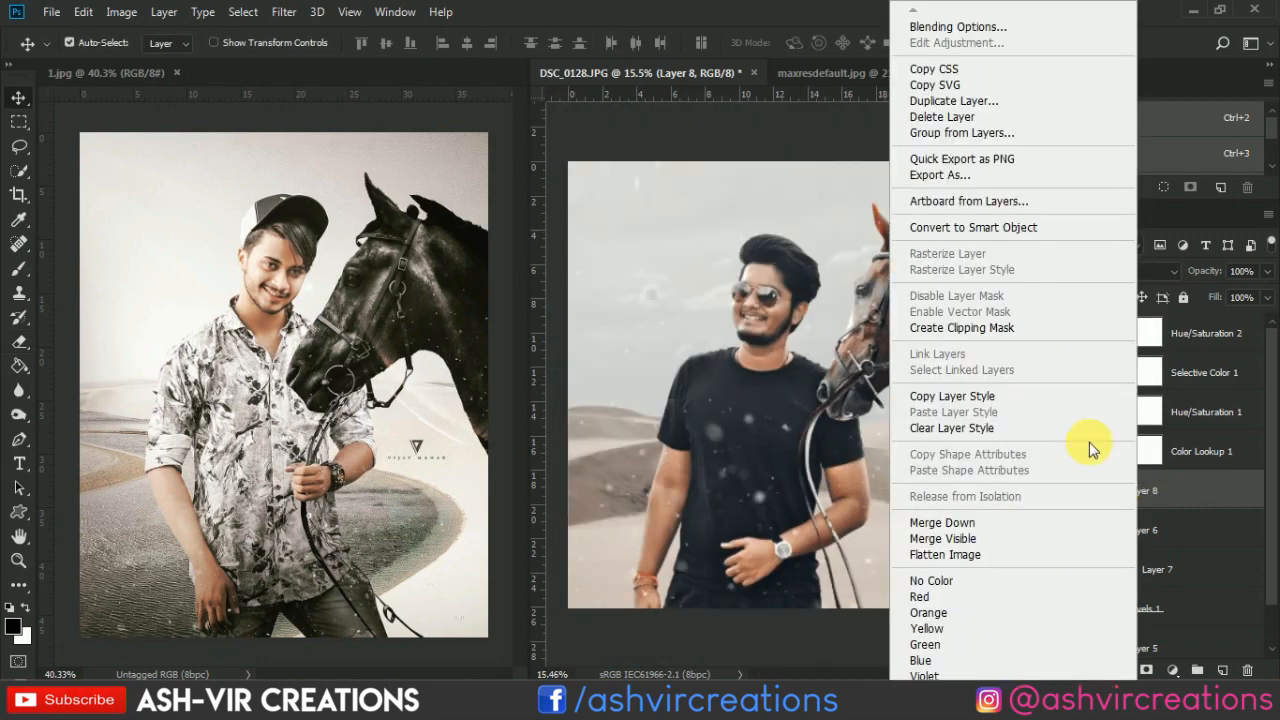
left_click(955, 101)
left_click(798, 184)
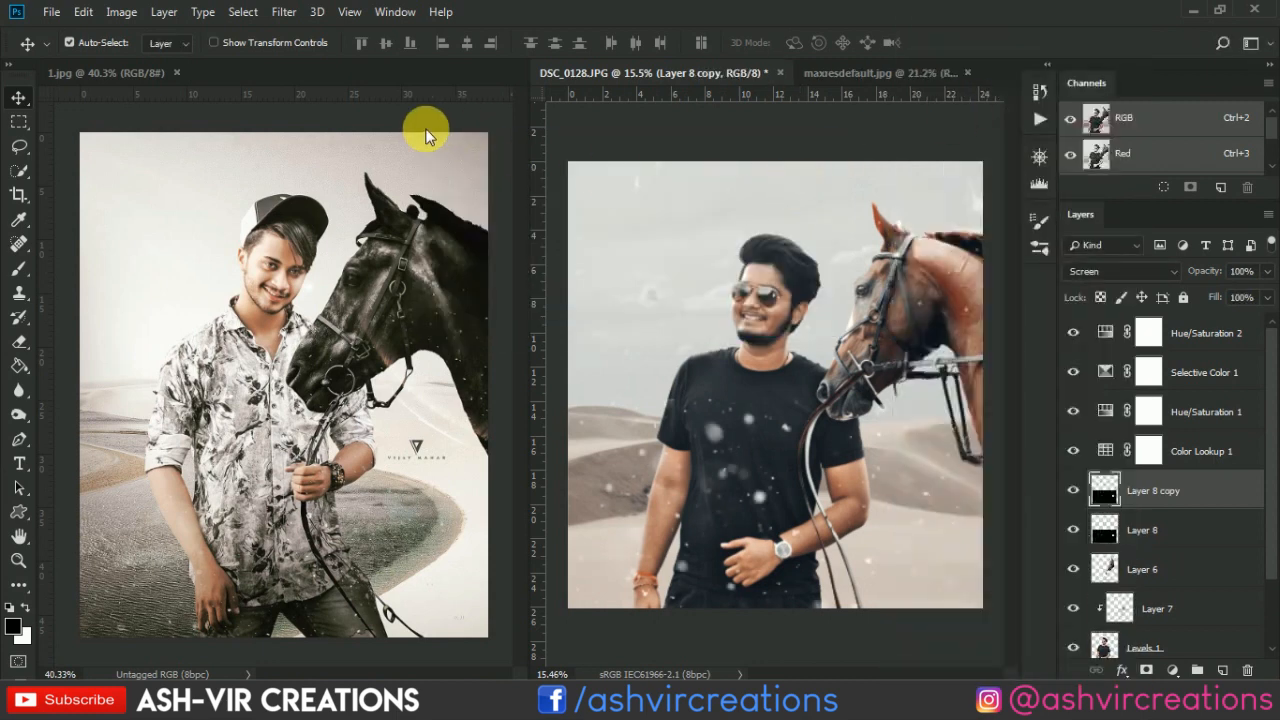
left_click(83, 14)
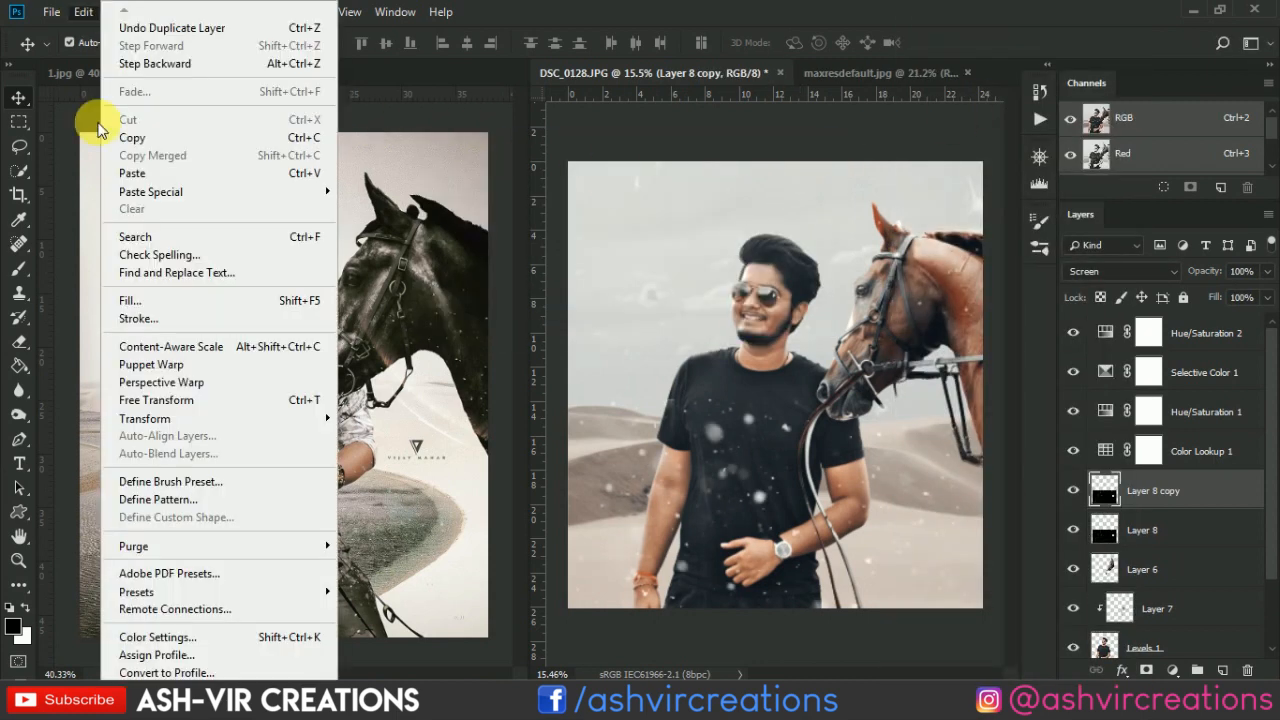
left_click(160, 400)
left_click_drag(914, 500, 867, 326)
left_click_drag(963, 201, 976, 188)
mouse_move(905, 275)
left_mouse_down()
mouse_move(893, 255)
mouse_move(915, 258)
mouse_move(896, 254)
left_mouse_up()
key("Return")
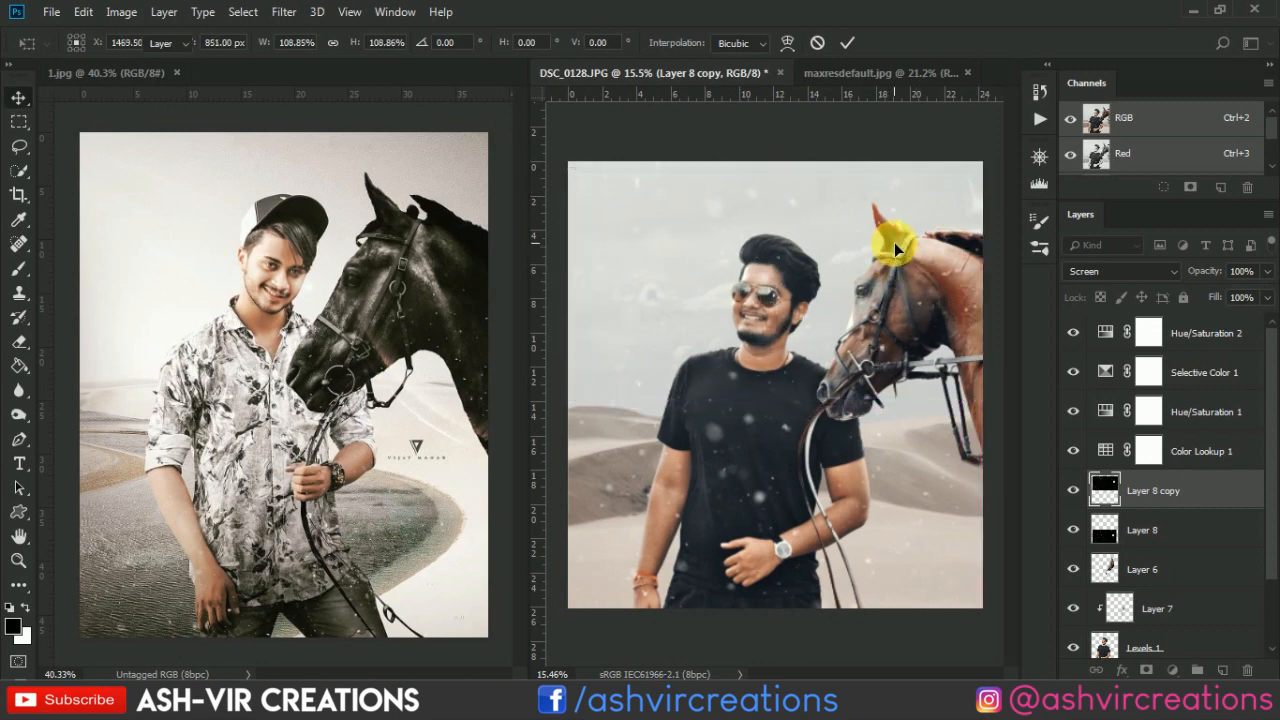
Examine the particle overlays across the man, horse and sky at different magnifications
scroll(903, 252, "up", 1)
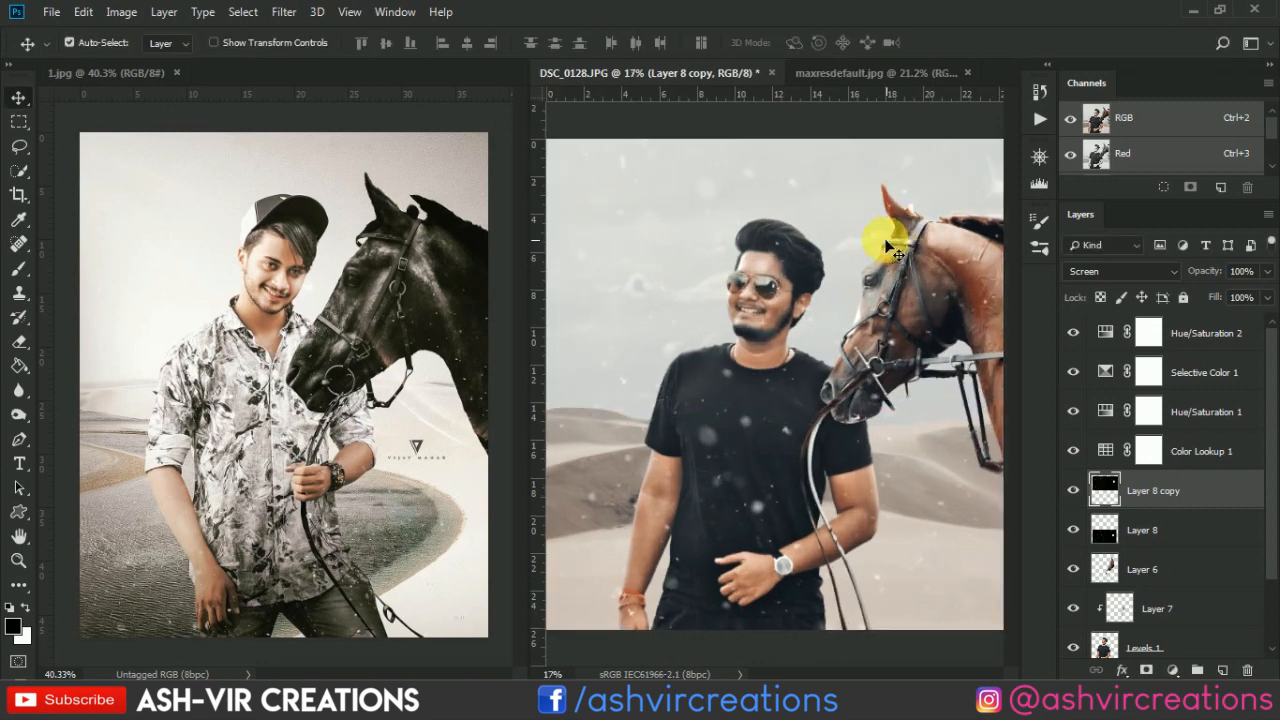
scroll(903, 252, "up", 2)
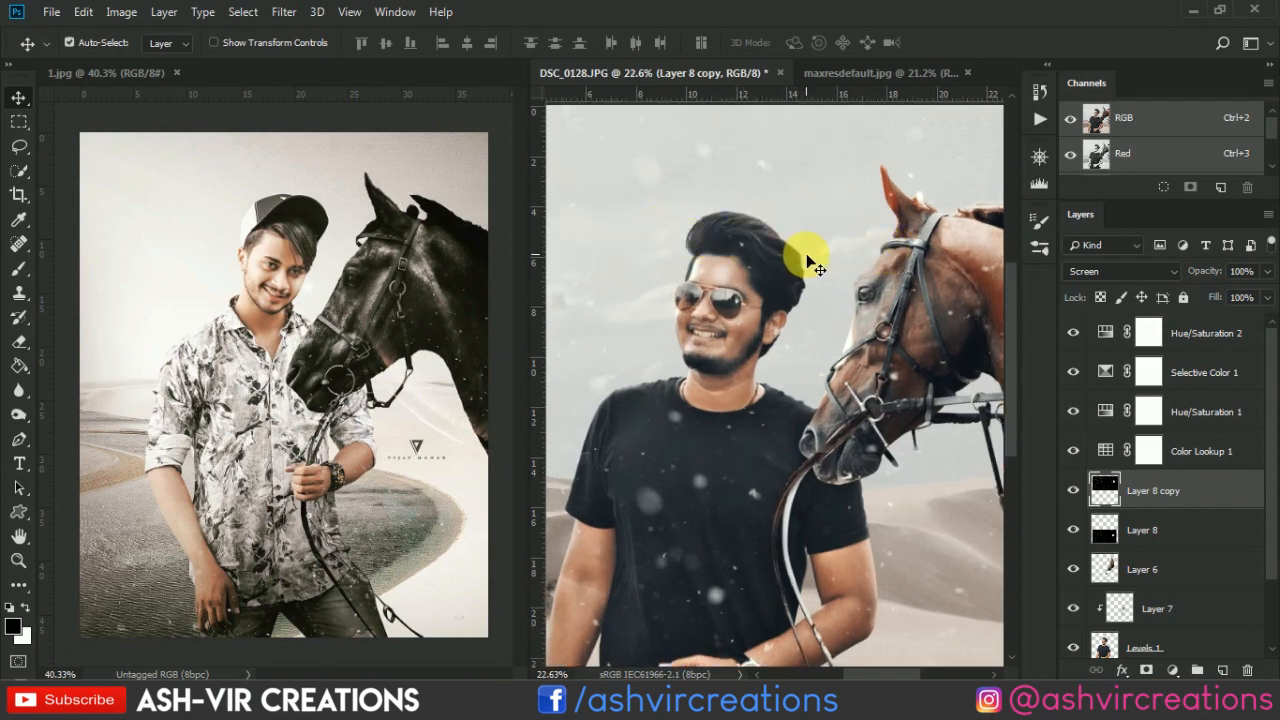
scroll(808, 258, "down", 2)
scroll(806, 256, "down", 2)
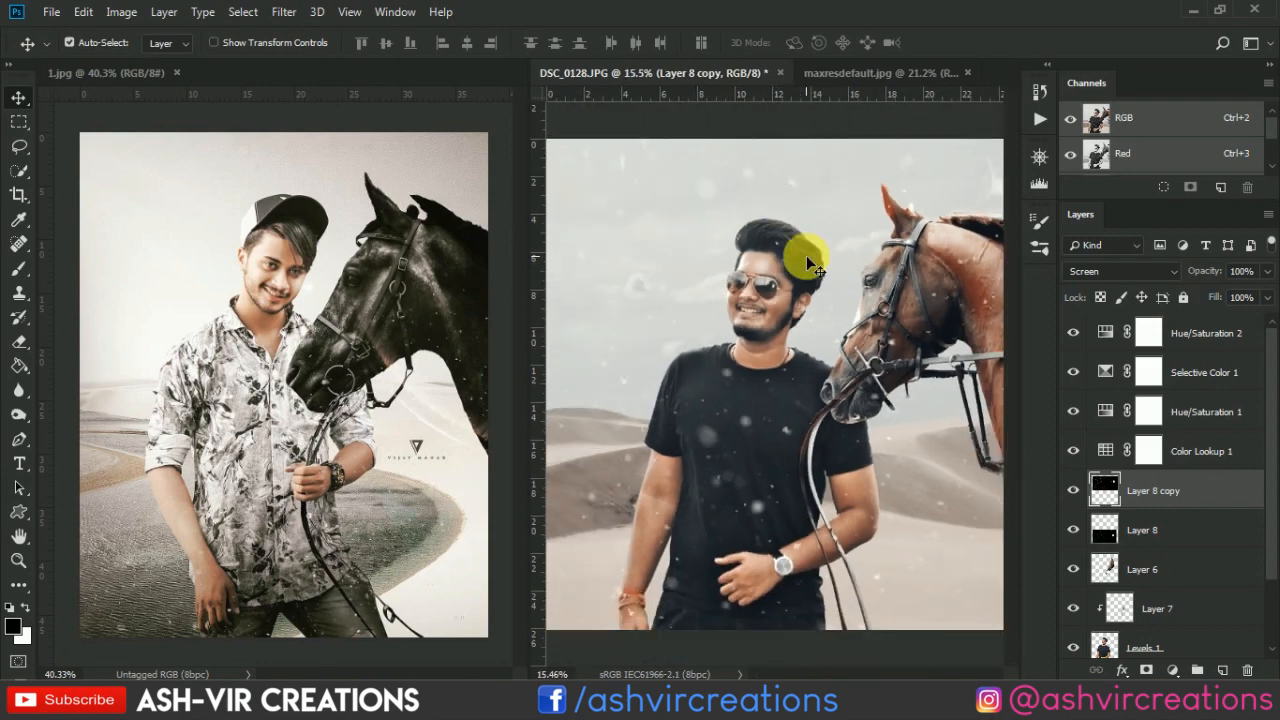
scroll(808, 256, "up", 2)
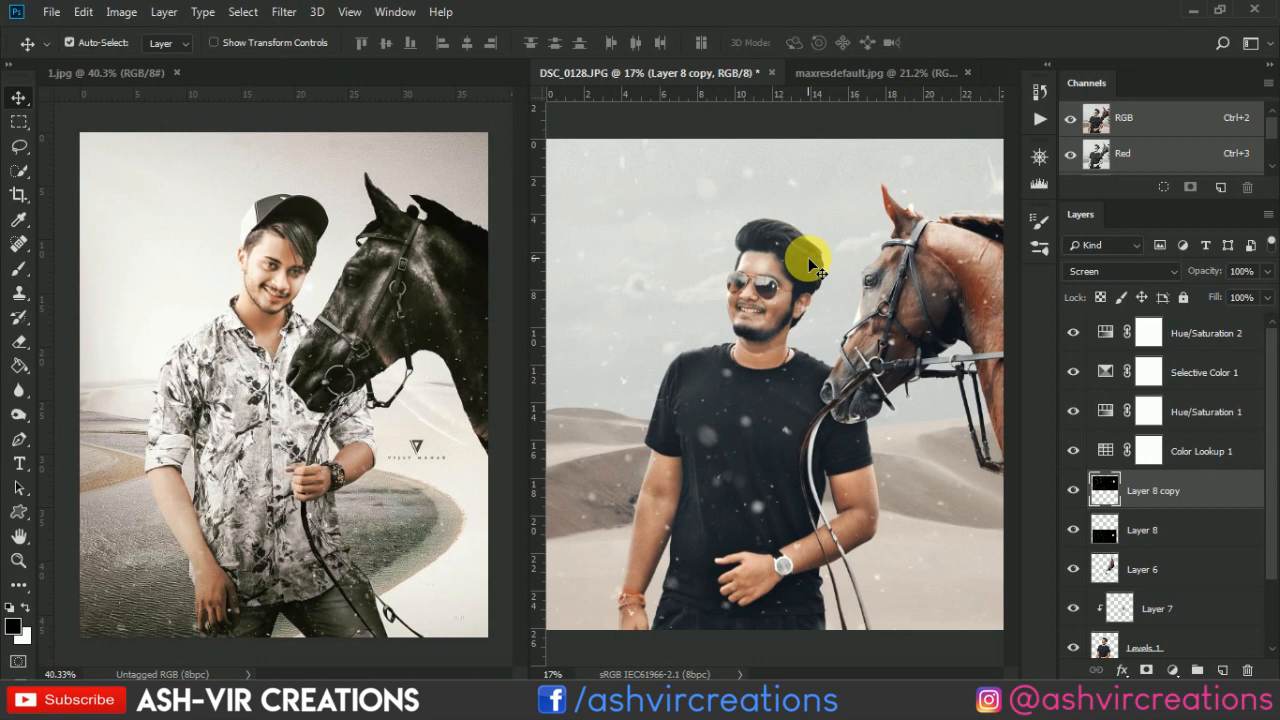
scroll(808, 258, "down", 1)
scroll(808, 258, "up", 1)
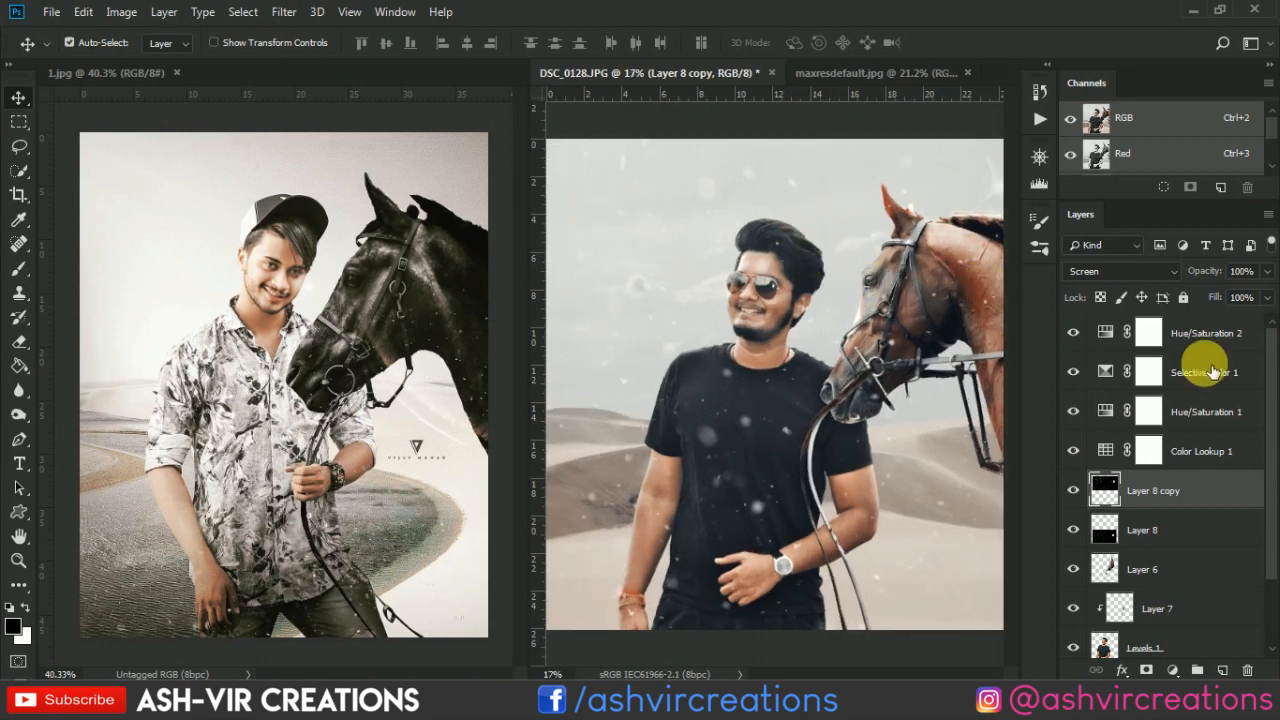
Add a Hue/Saturation adjustment above Hue/Saturation 2 with the Cyans saturation set to -100 and compare its effect
left_click(1235, 338)
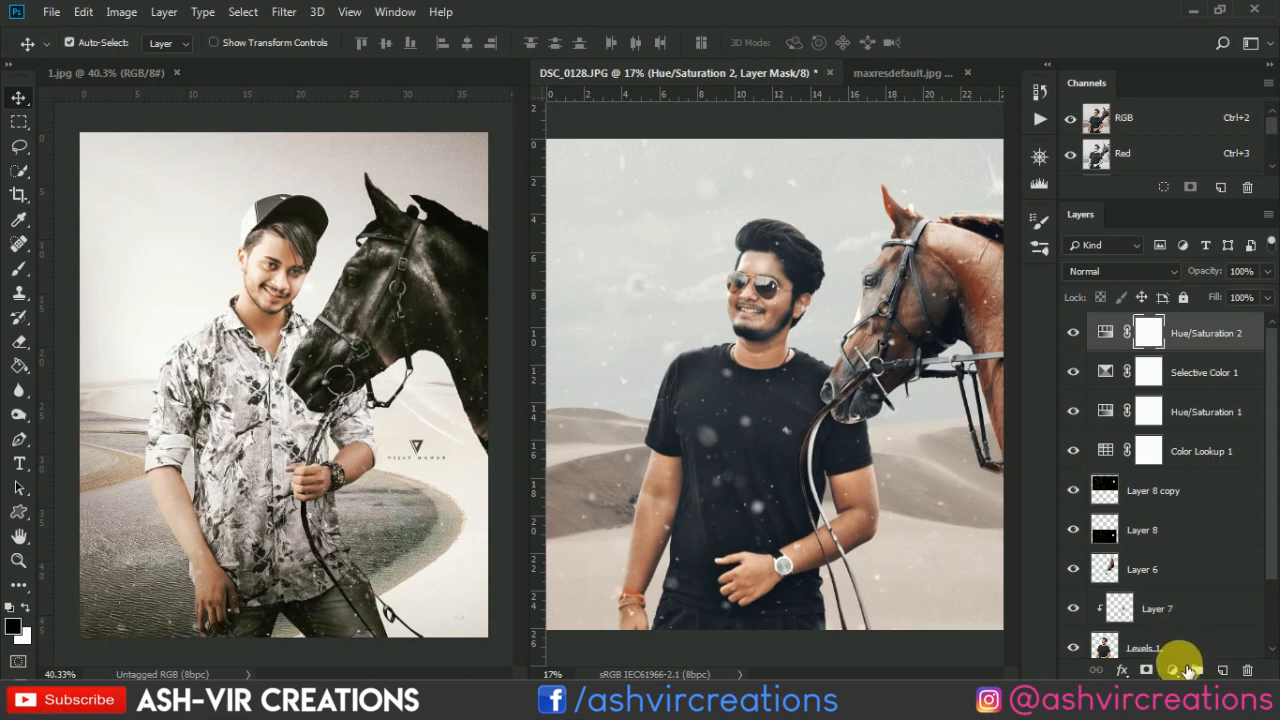
left_click(1178, 668)
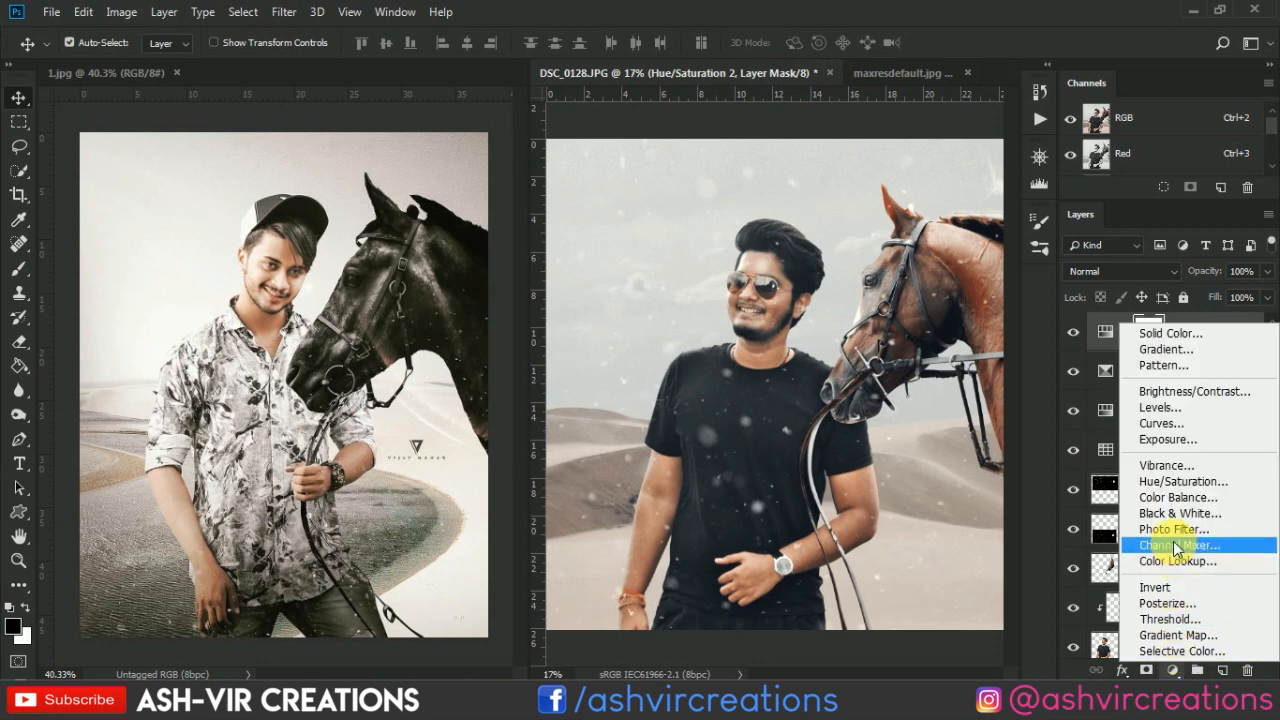
left_click(1177, 484)
left_click(948, 462)
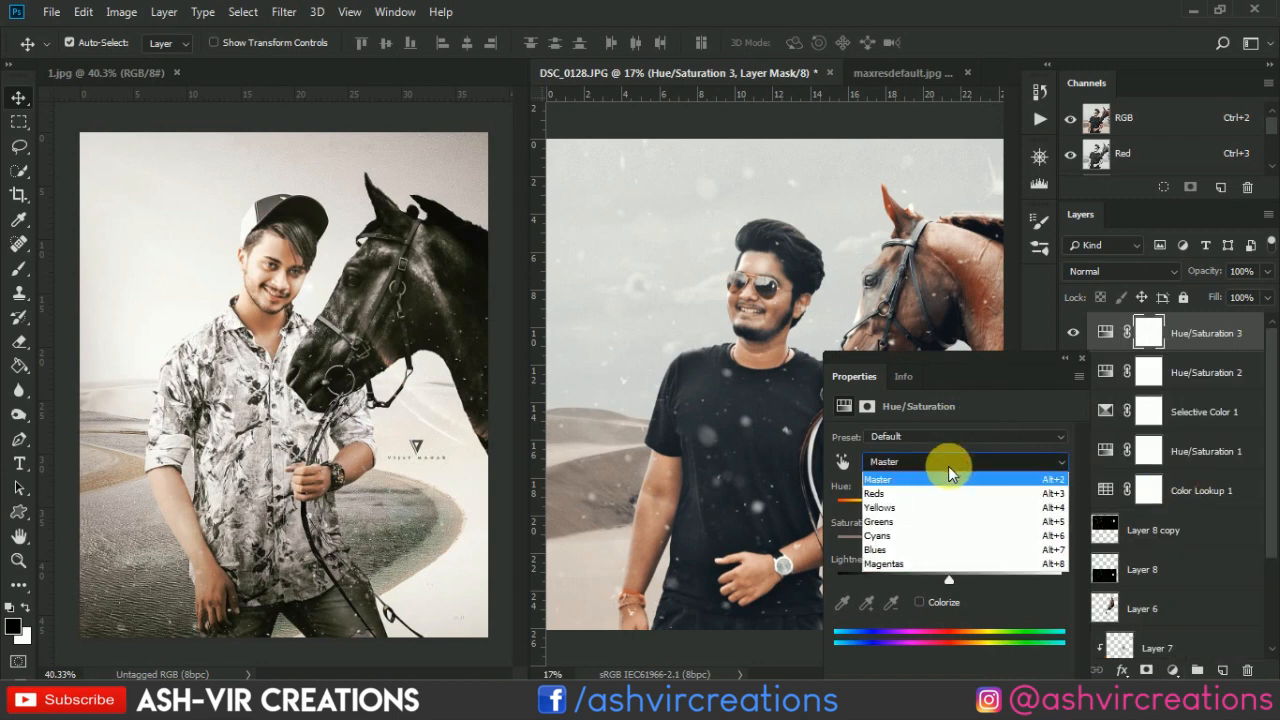
left_click(926, 530)
left_click_drag(926, 537, 838, 545)
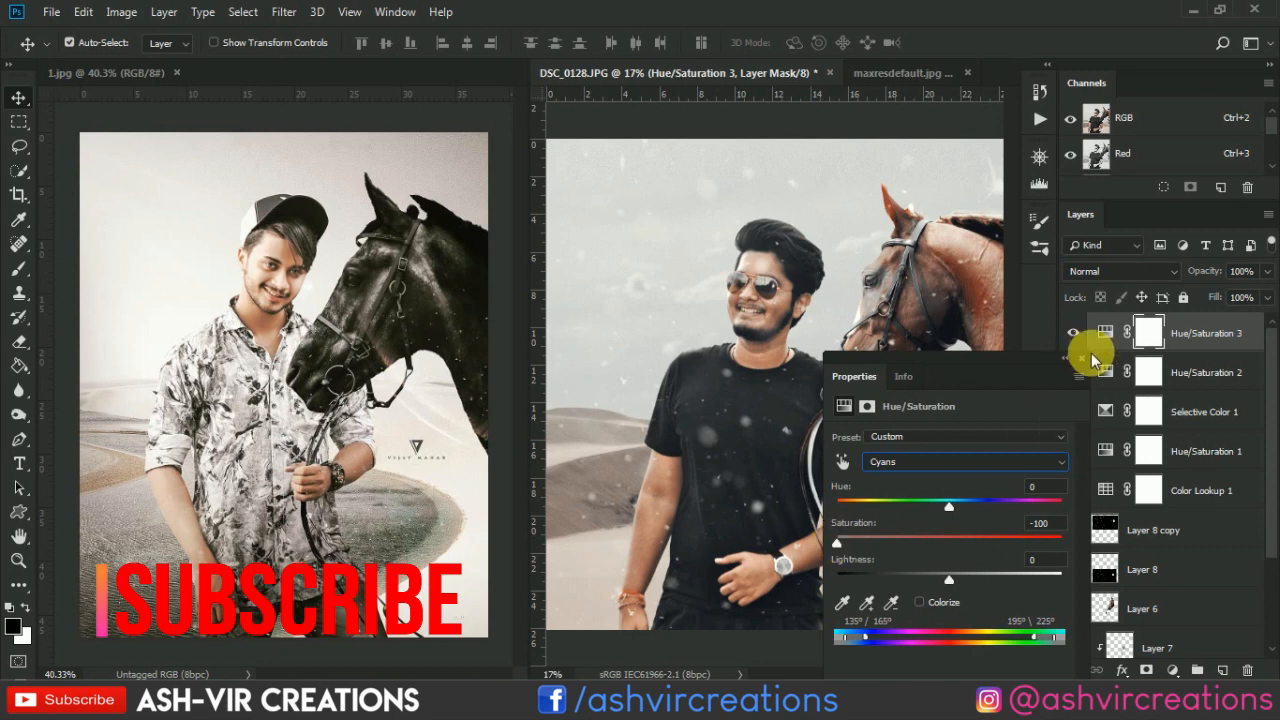
left_click(1075, 333)
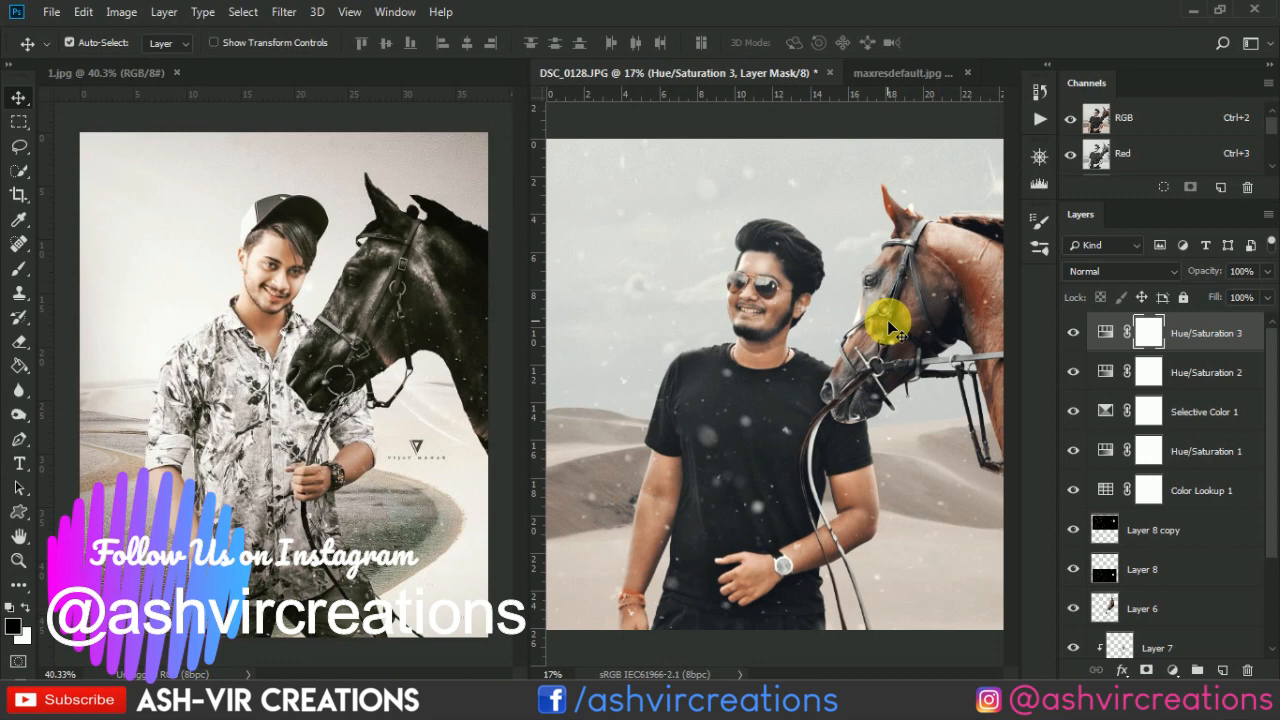
scroll(887, 321, "down", 2)
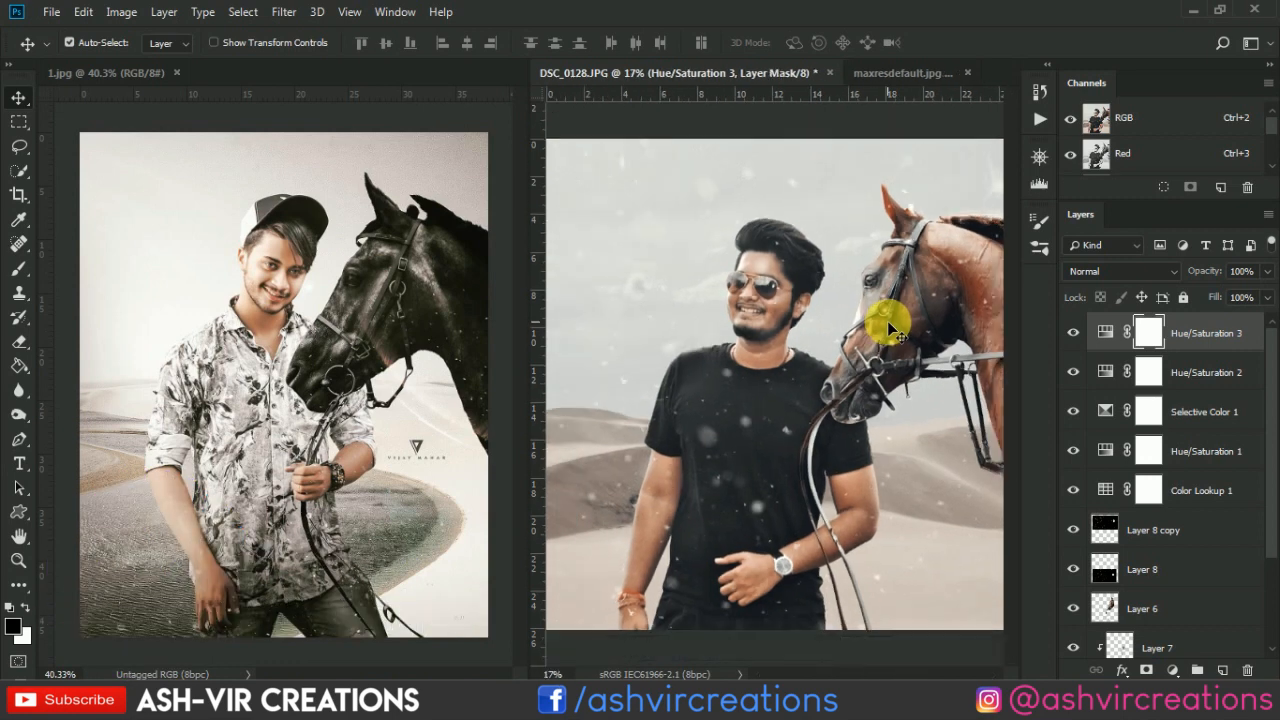
Try merging all layers from Hue/Saturation 3 down to Layer 5 into one, leaving out the hidden Layer 0
scroll(1228, 482, "down", 3)
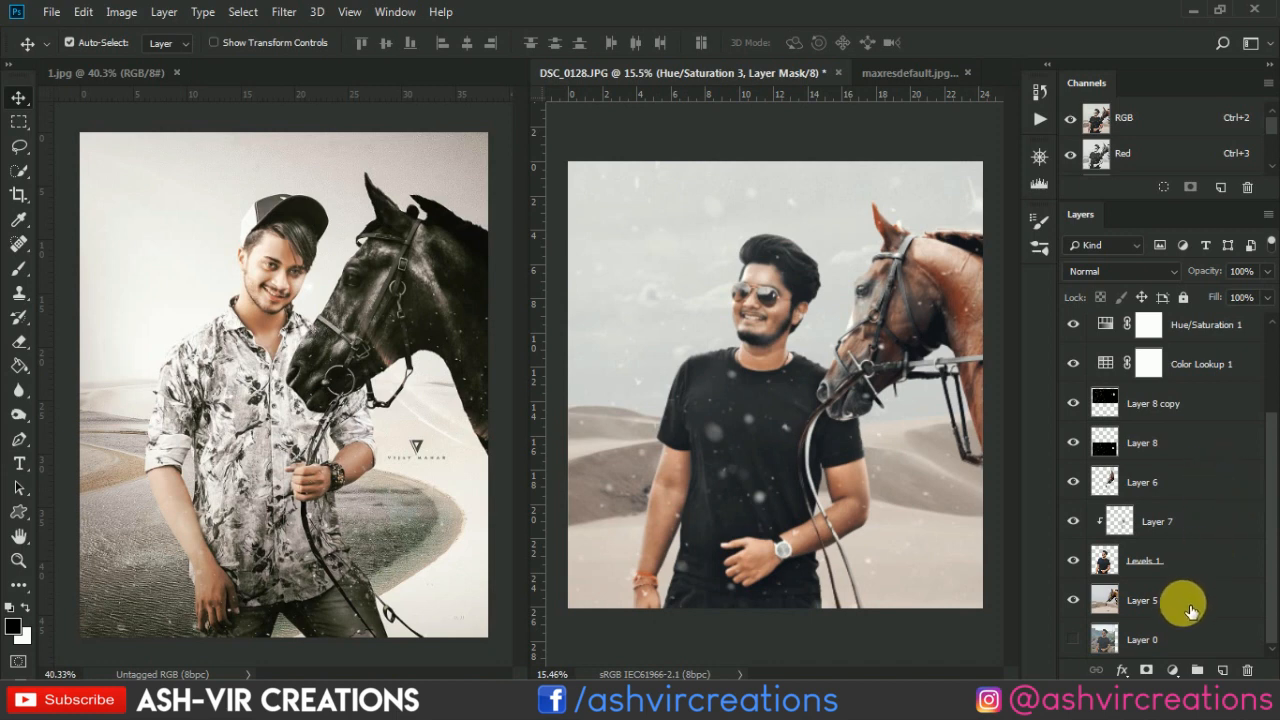
scroll(1208, 400, "up", 3)
scroll(1200, 460, "down", 3)
left_click(1176, 604, "shift")
right_click(1176, 600)
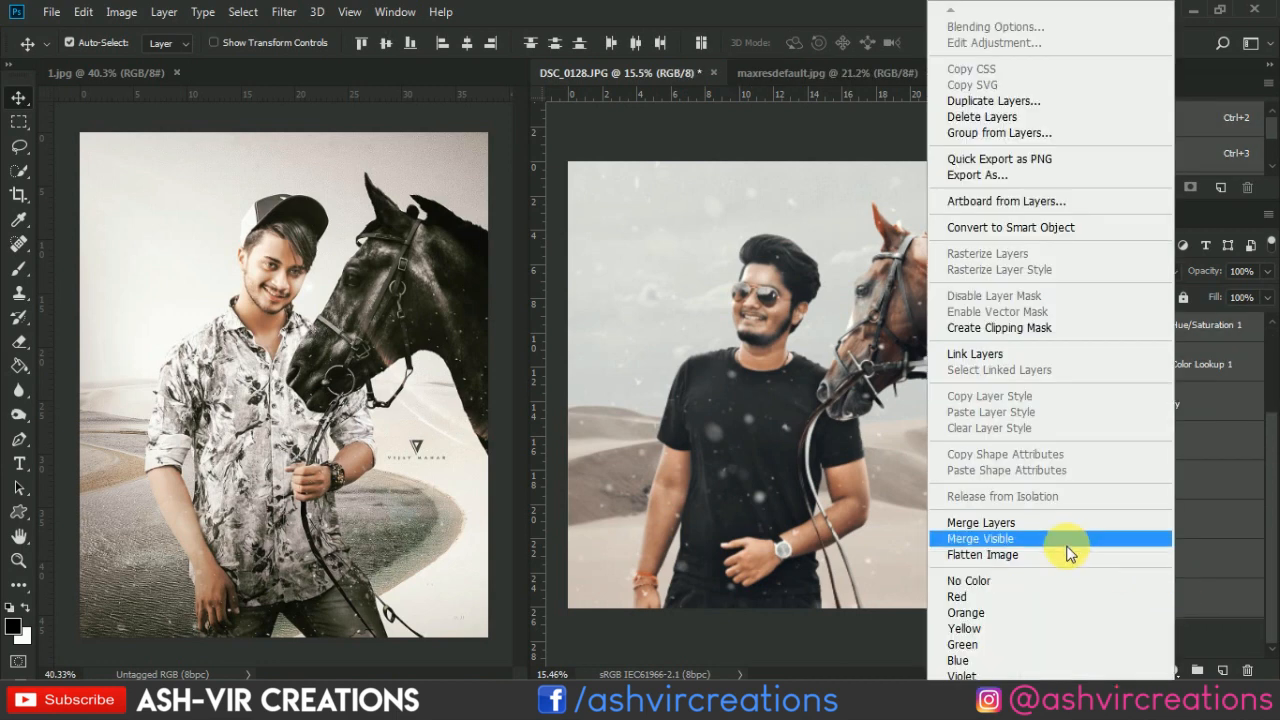
left_click(1025, 524)
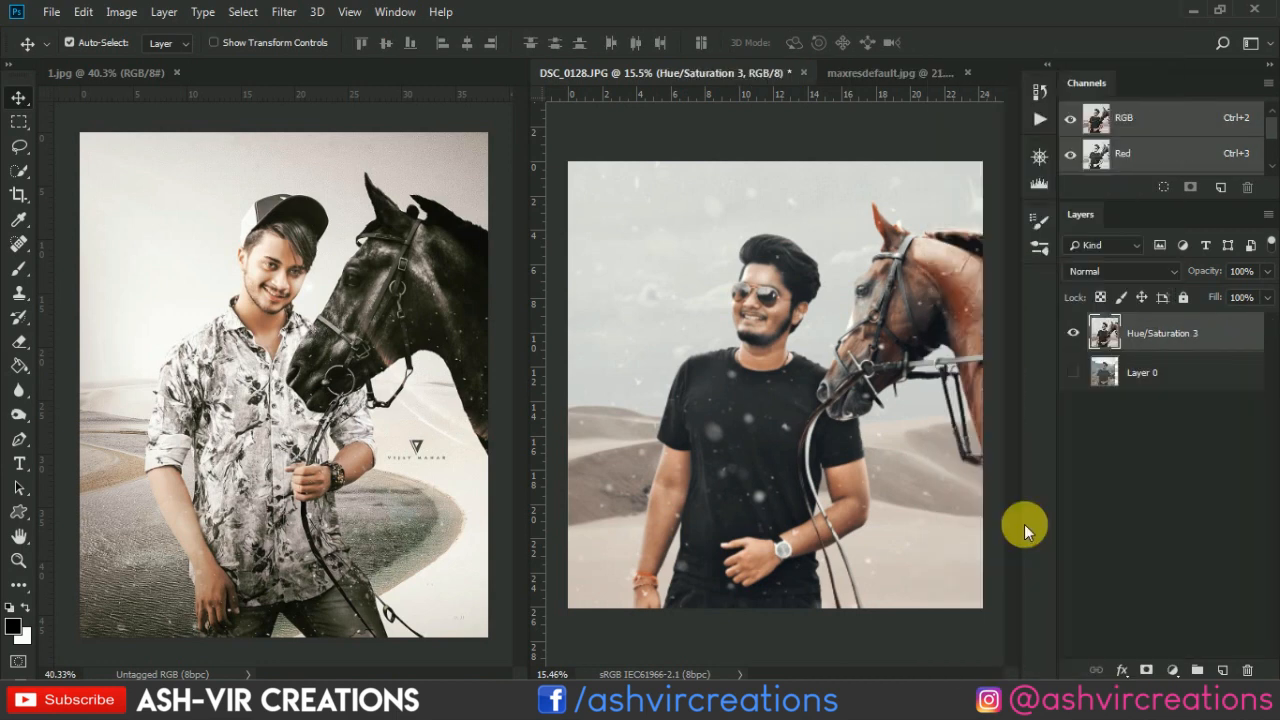
Try cropping the merged composite to the existing canvas bounds, and undo the crop and the layer merge
key("c")
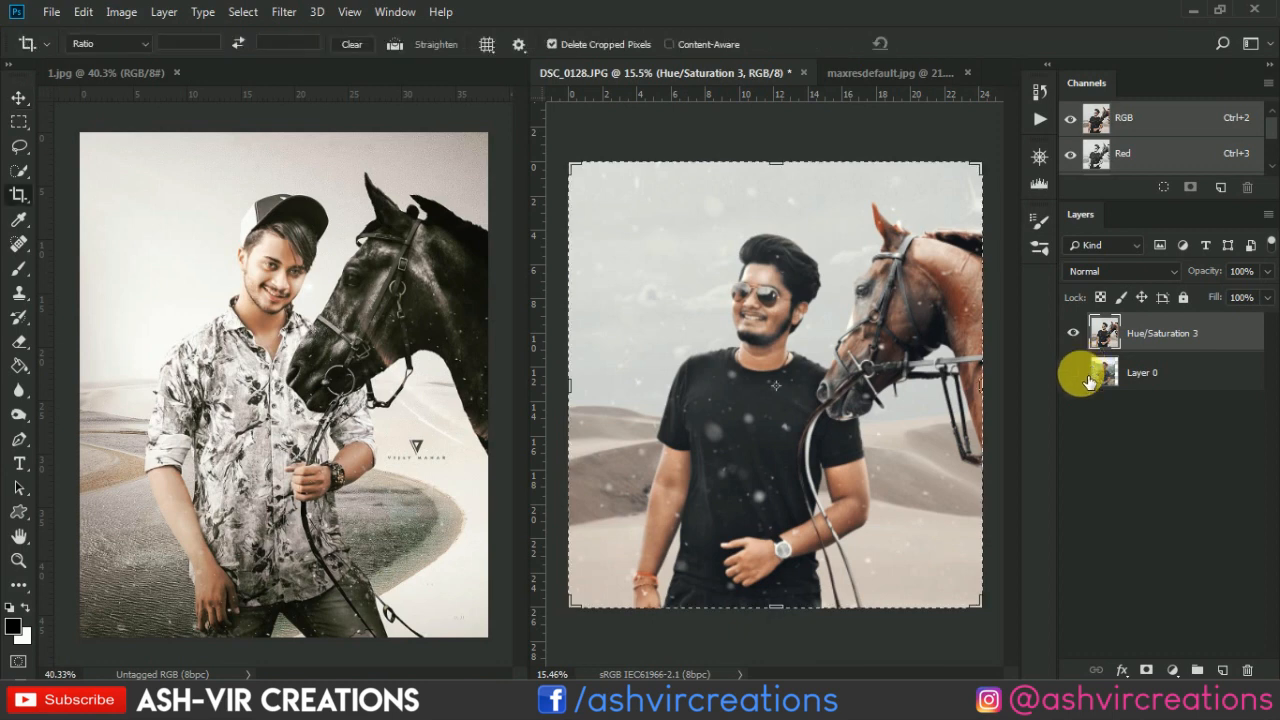
key("Return")
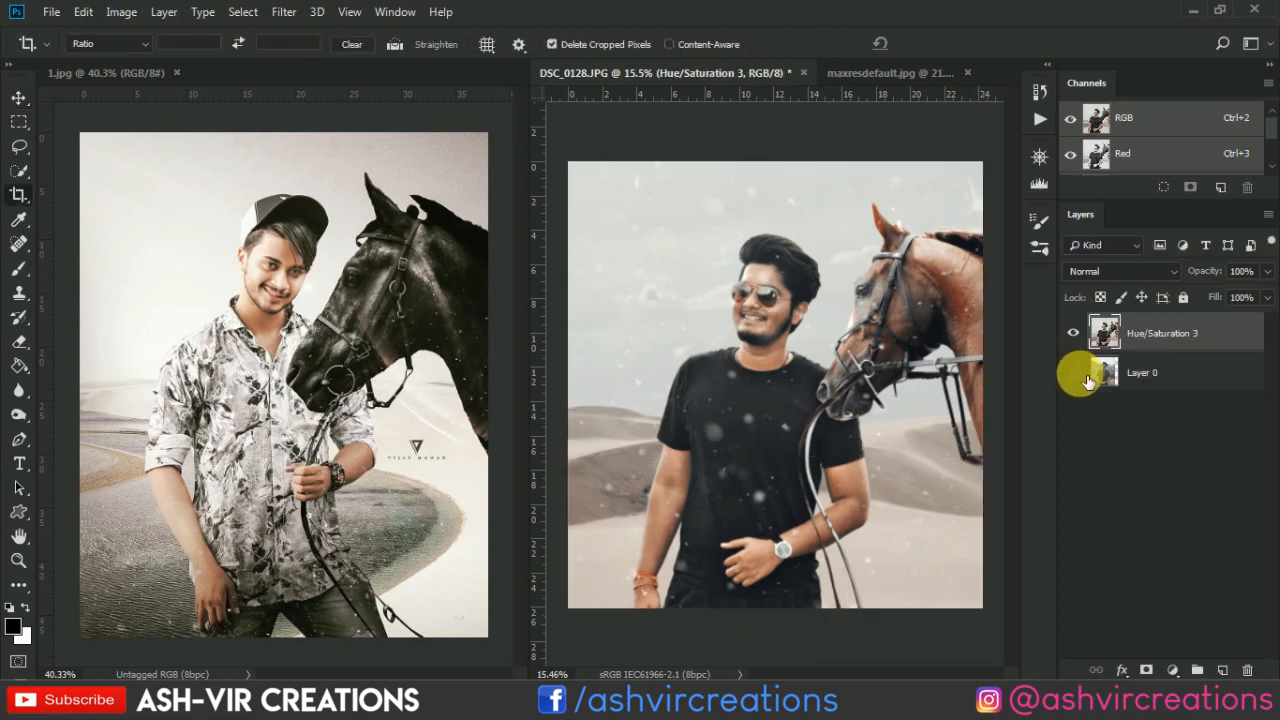
key("v")
scroll(925, 300, "down", 2)
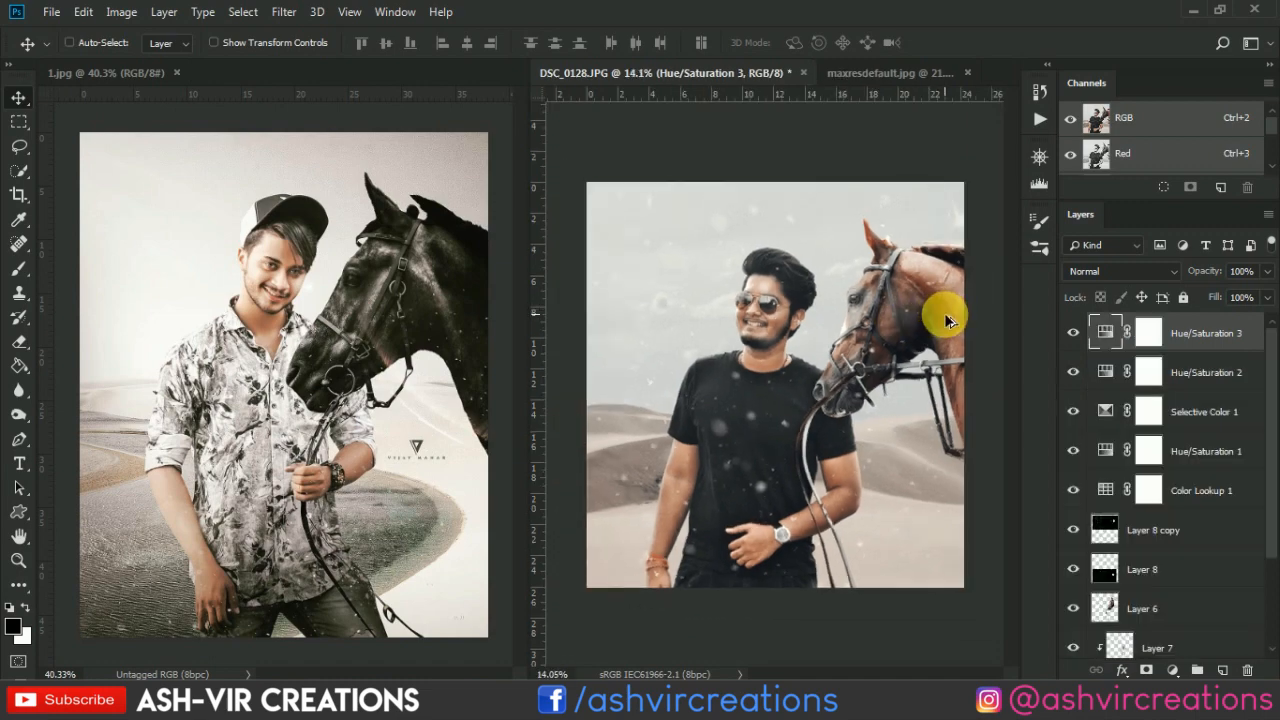
Erase the bright particles over the man's sunglasses and cheek on Layer 8 copy, using the Eraser at 31% opacity
scroll(785, 290, "up", 10)
scroll(785, 290, "up", 5)
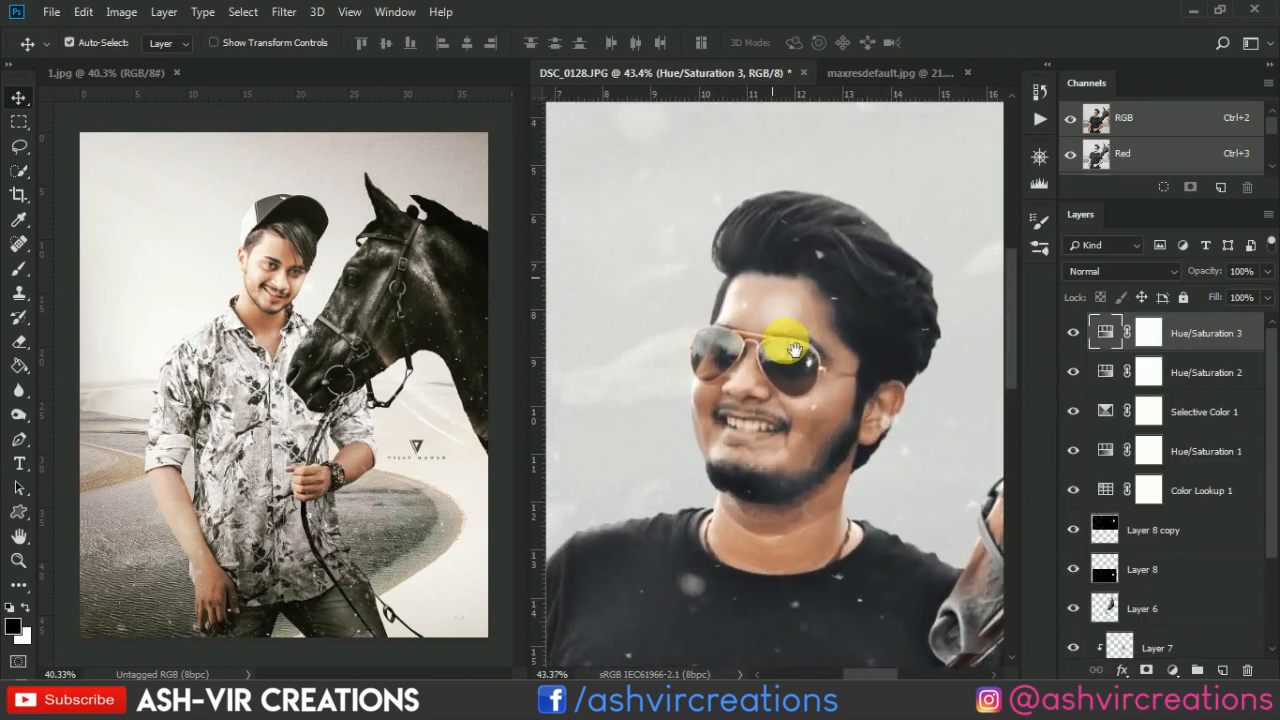
left_click(1087, 530)
left_click(1076, 528)
left_click(1076, 528)
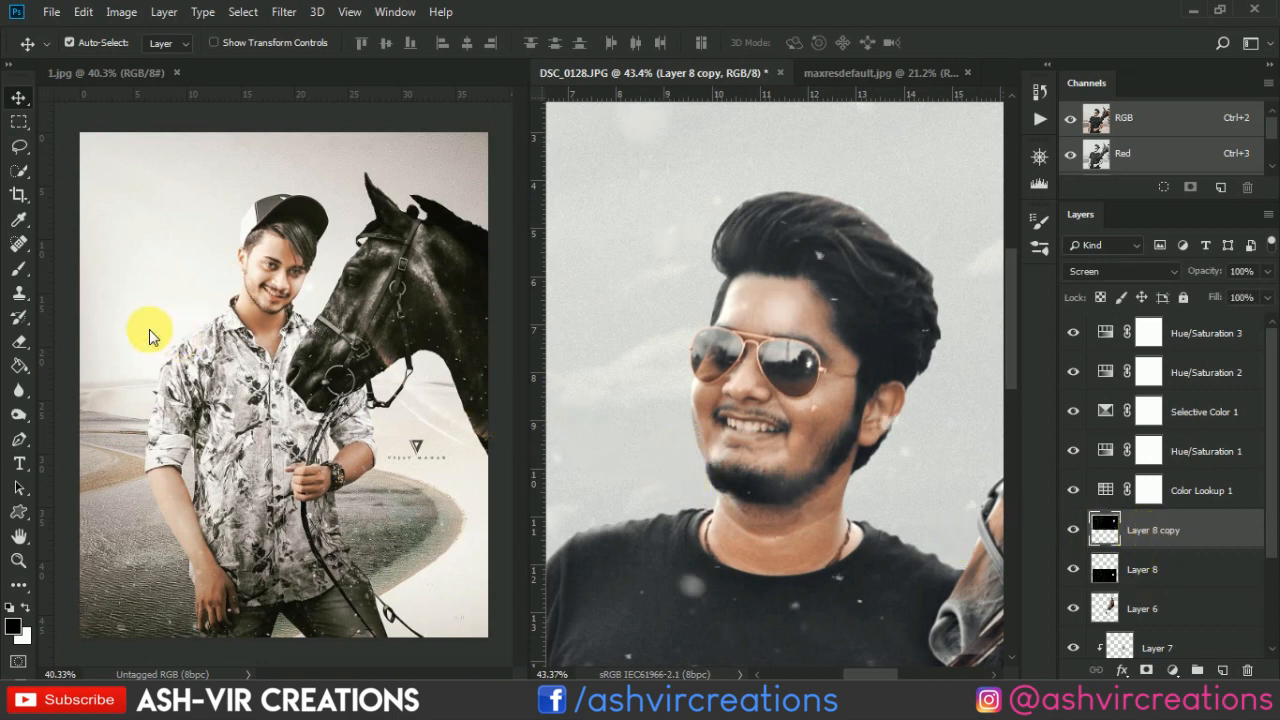
left_click(20, 342)
scroll(770, 420, "up", 4)
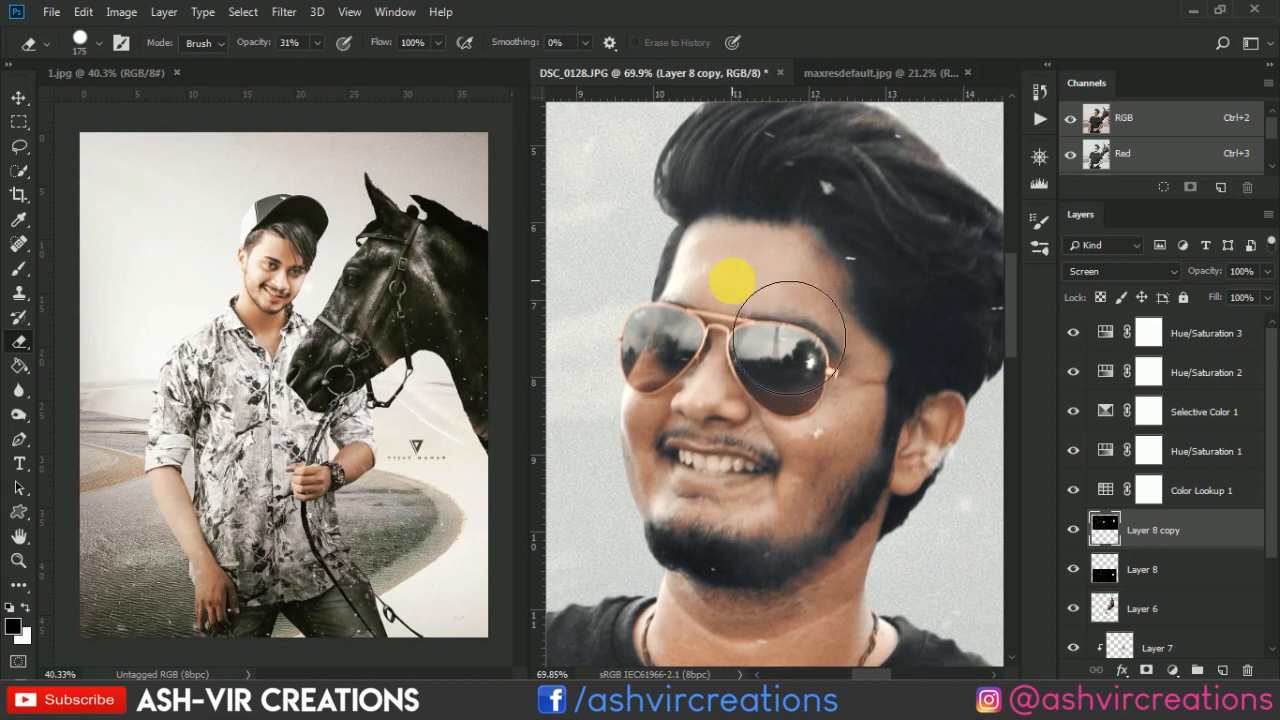
left_click(862, 480)
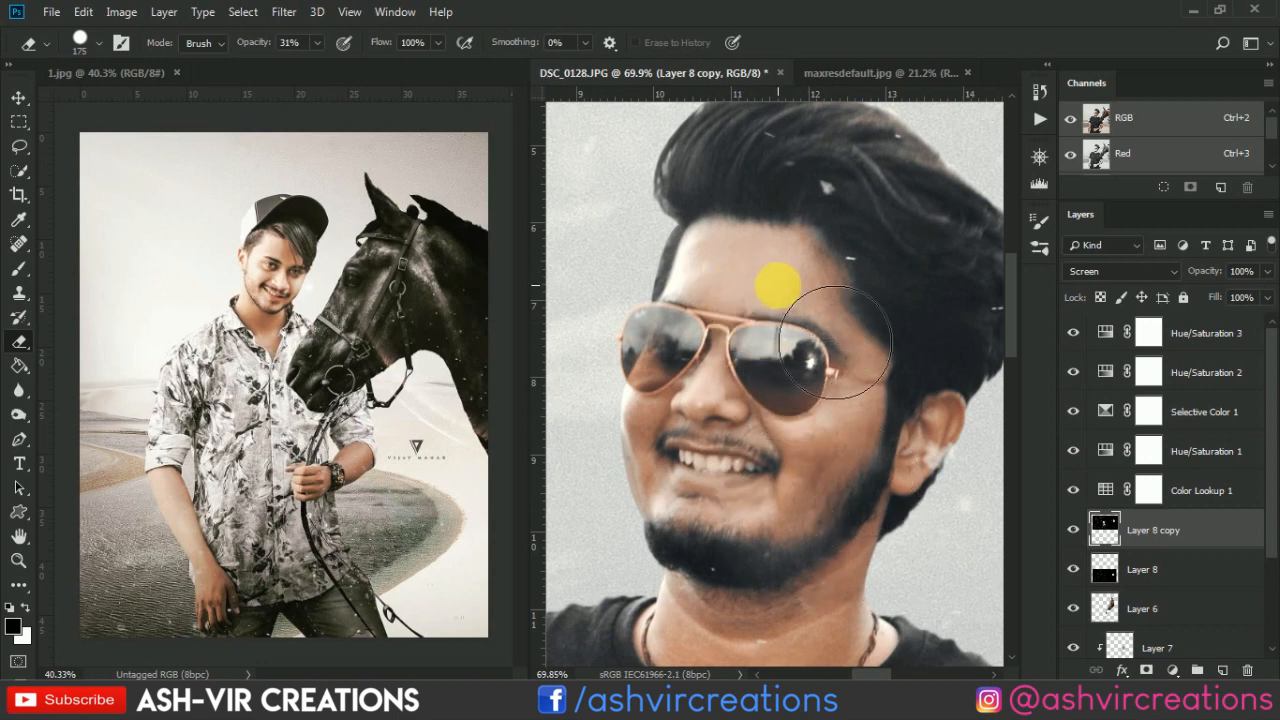
scroll(785, 330, "down", 3)
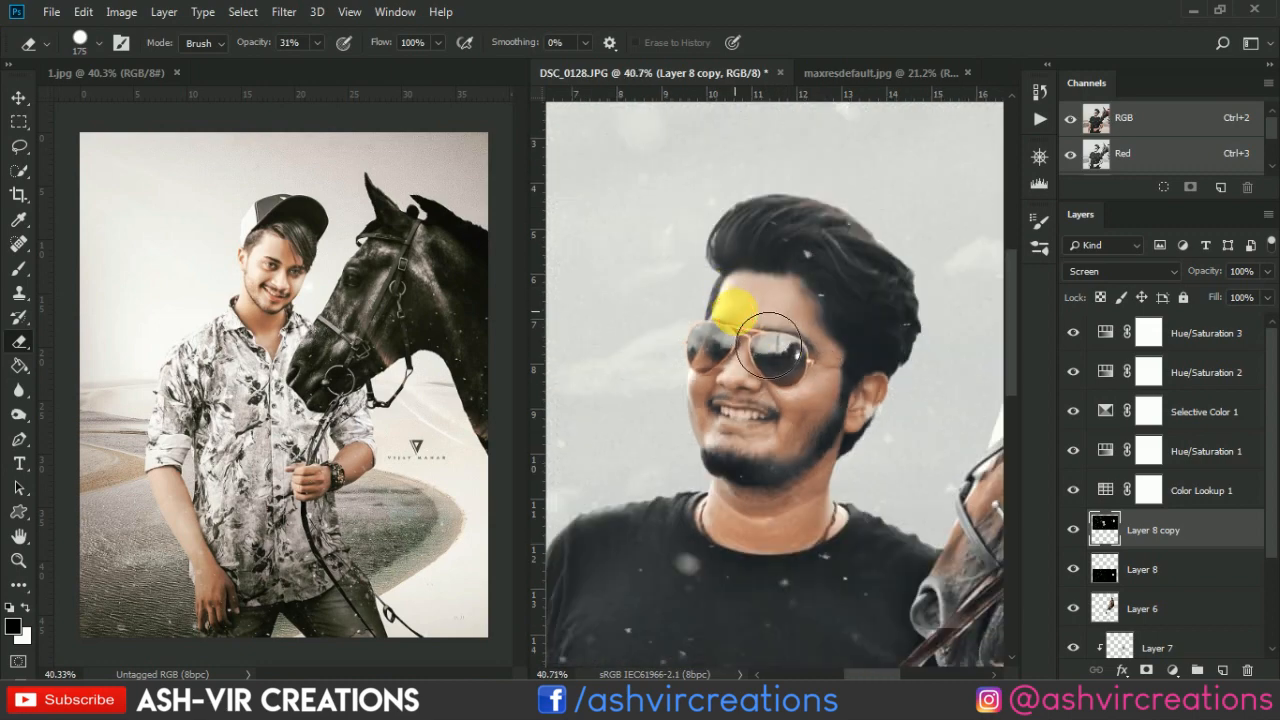
left_click(754, 322)
scroll(768, 416, "down", 4)
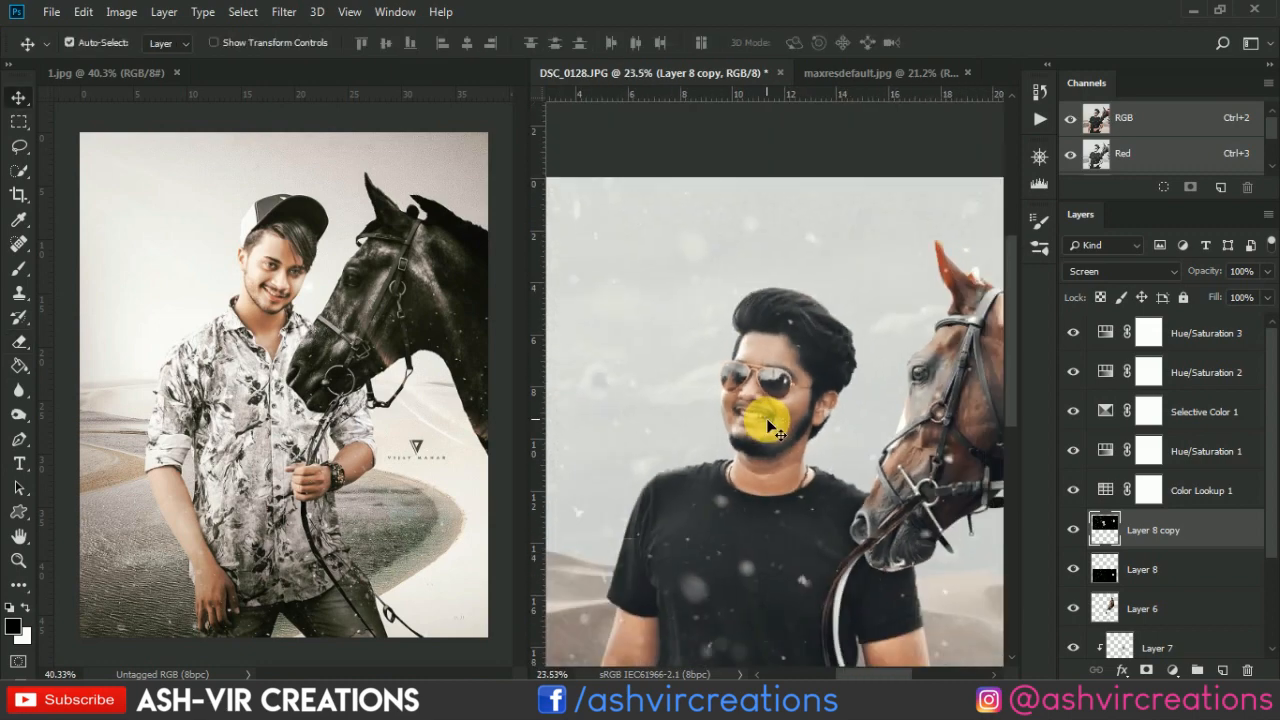
Erase the particle over the man's ear on Layer 8 copy with the Eraser at 31% opacity
scroll(766, 416, "up", 6)
scroll(836, 245, "up", 2)
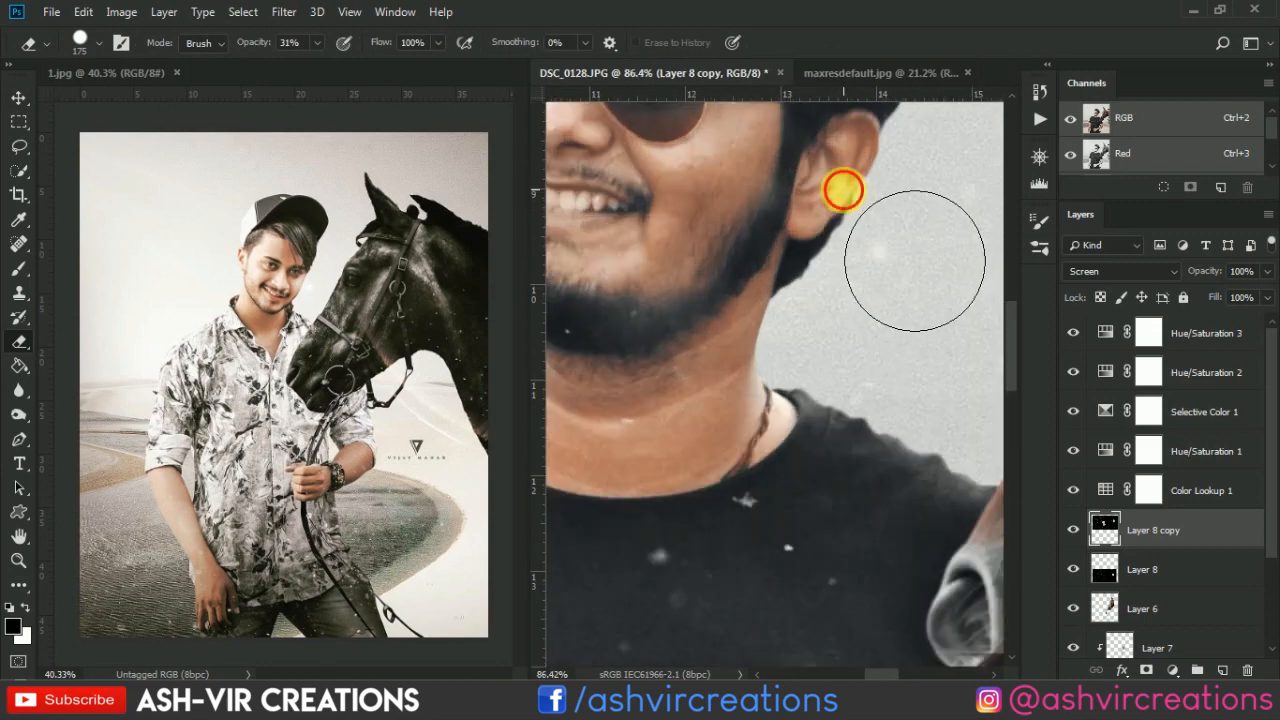
scroll(790, 300, "down", 5)
scroll(783, 330, "down", 3)
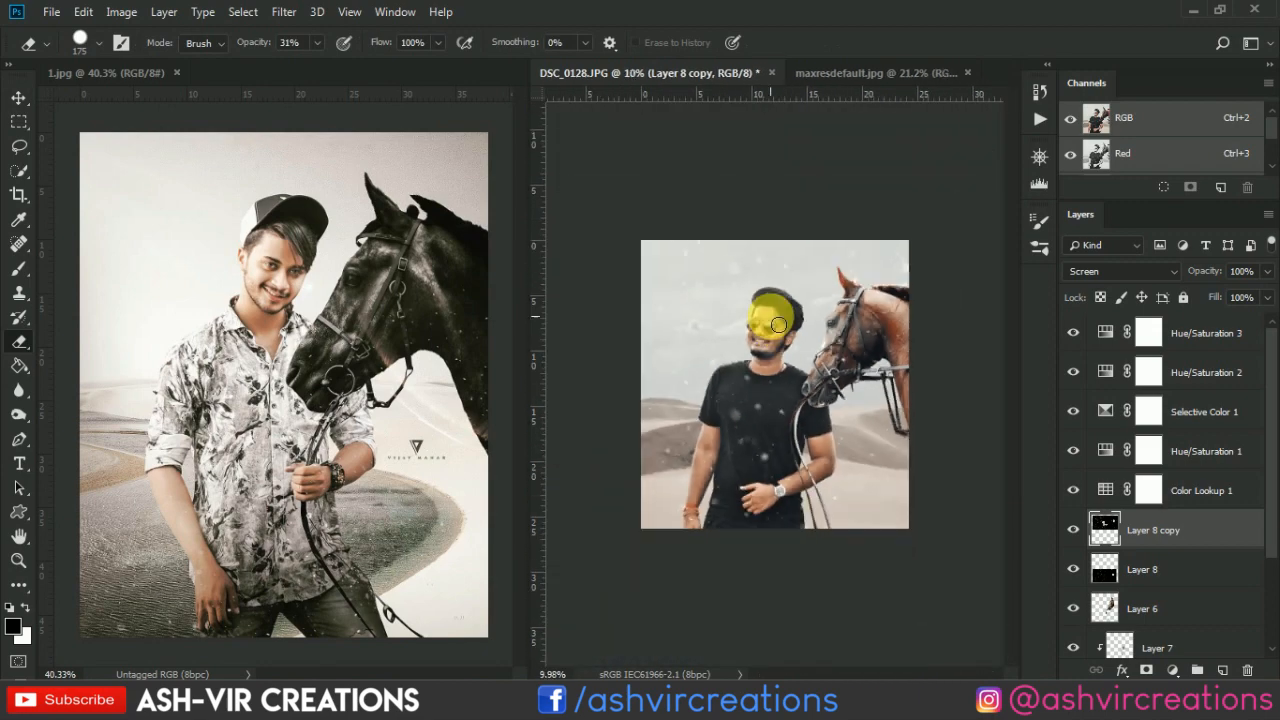
scroll(771, 315, "up", 1)
key("v")
Merge all layers from Hue/Saturation 3 down to Layer 5 and crop the result to the canvas bounds
left_click(1190, 325)
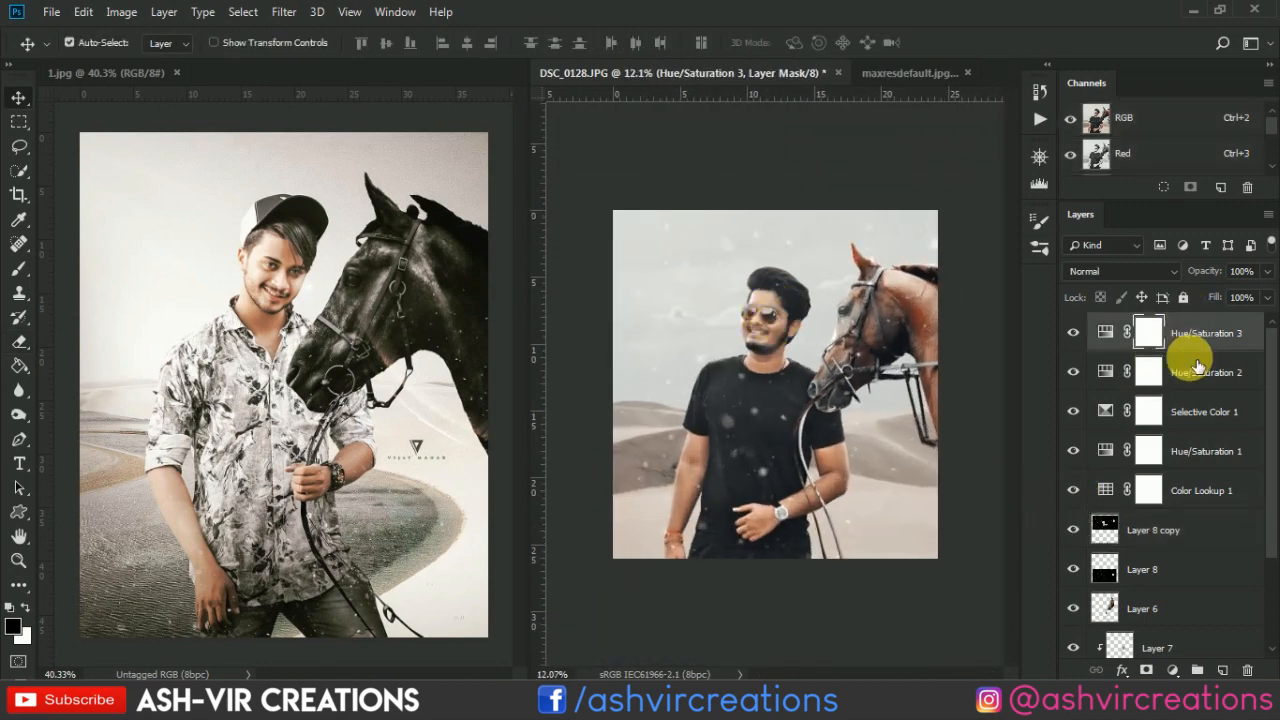
scroll(1195, 390, "down", 3)
left_click(1184, 603, "shift")
key("ctrl+e")
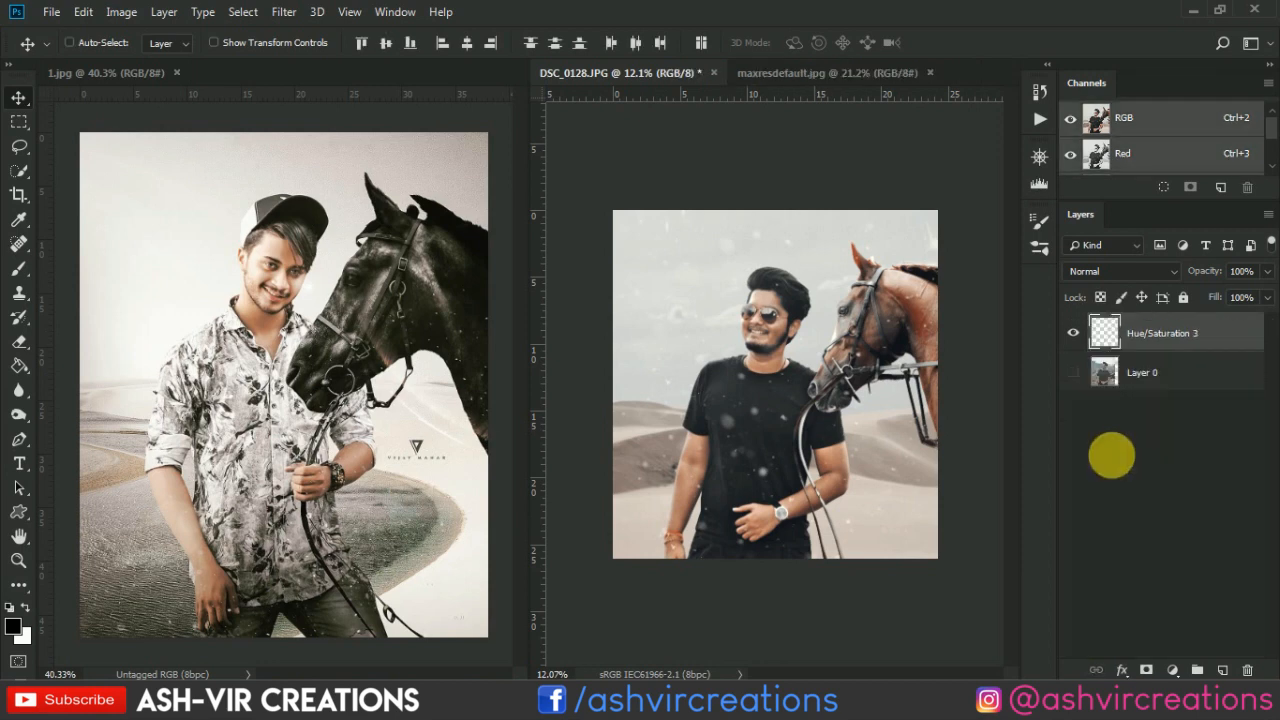
key("c")
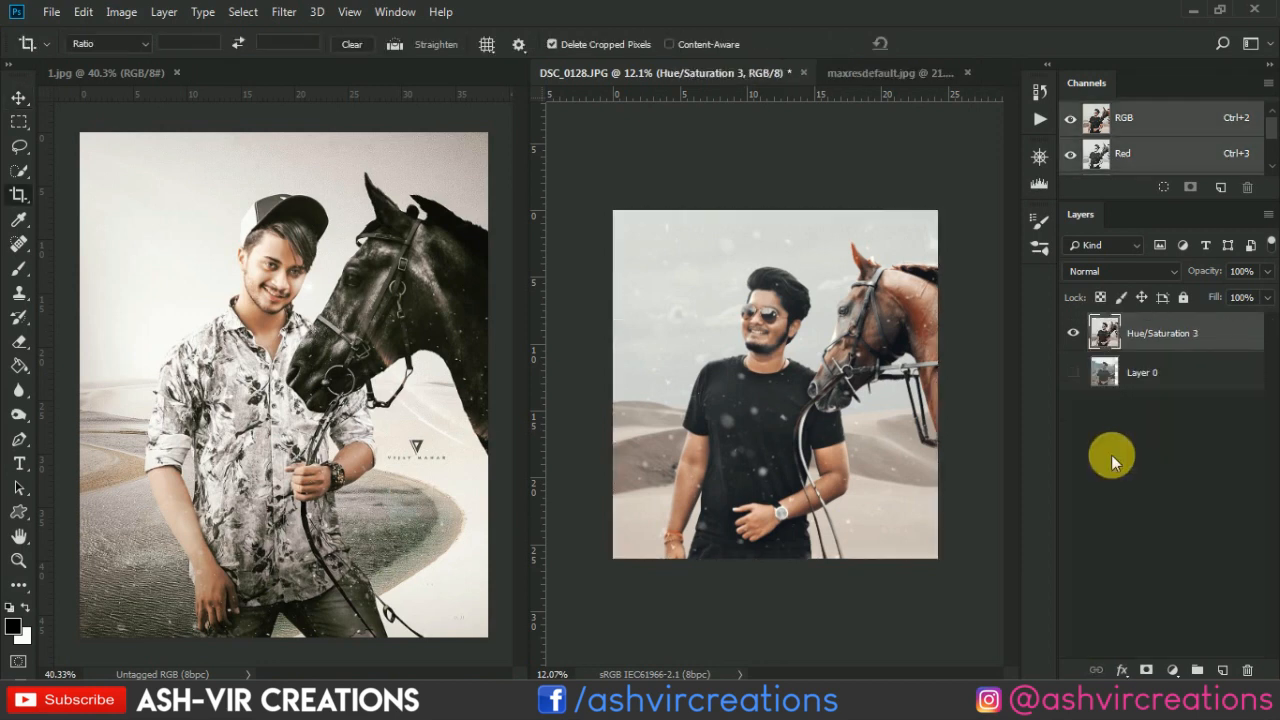
key("v")
Show Layer 0 and compare the original photo with the merged composite by toggling the merged layer's visibility
scroll(871, 371, "up", 1)
left_click(1073, 372)
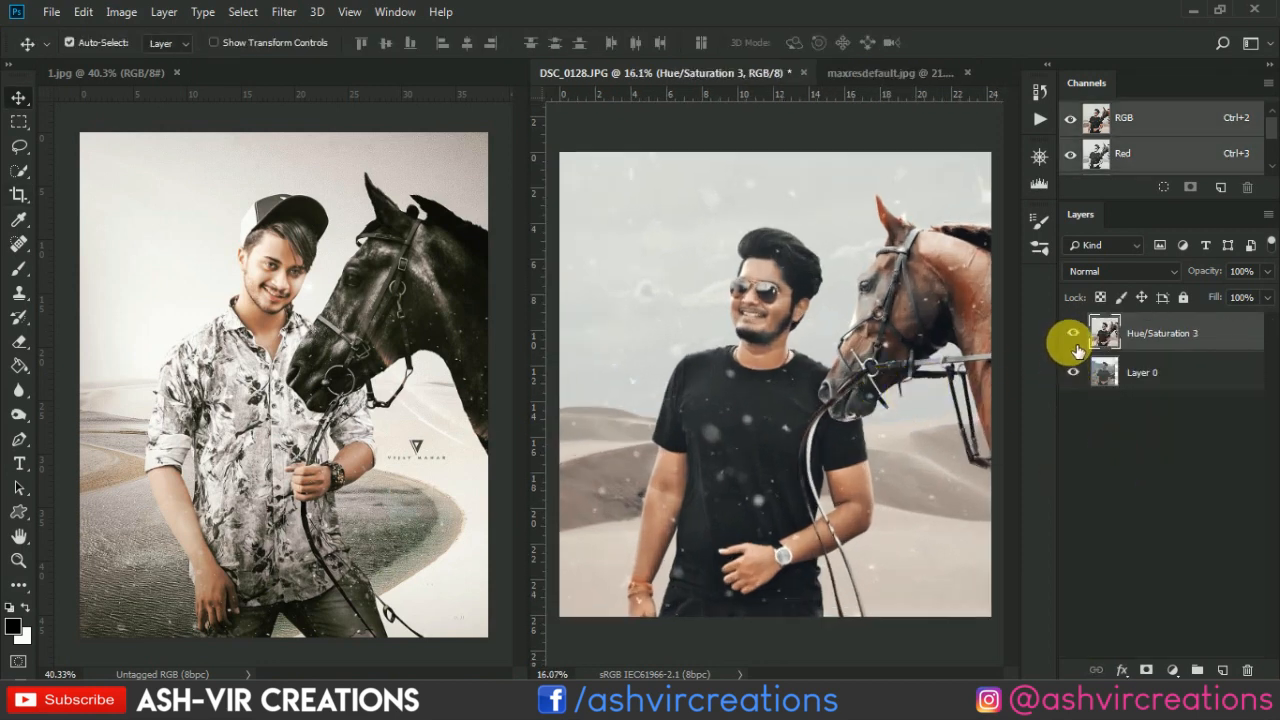
left_click(1073, 333)
left_click(1078, 342)
left_click(1078, 342)
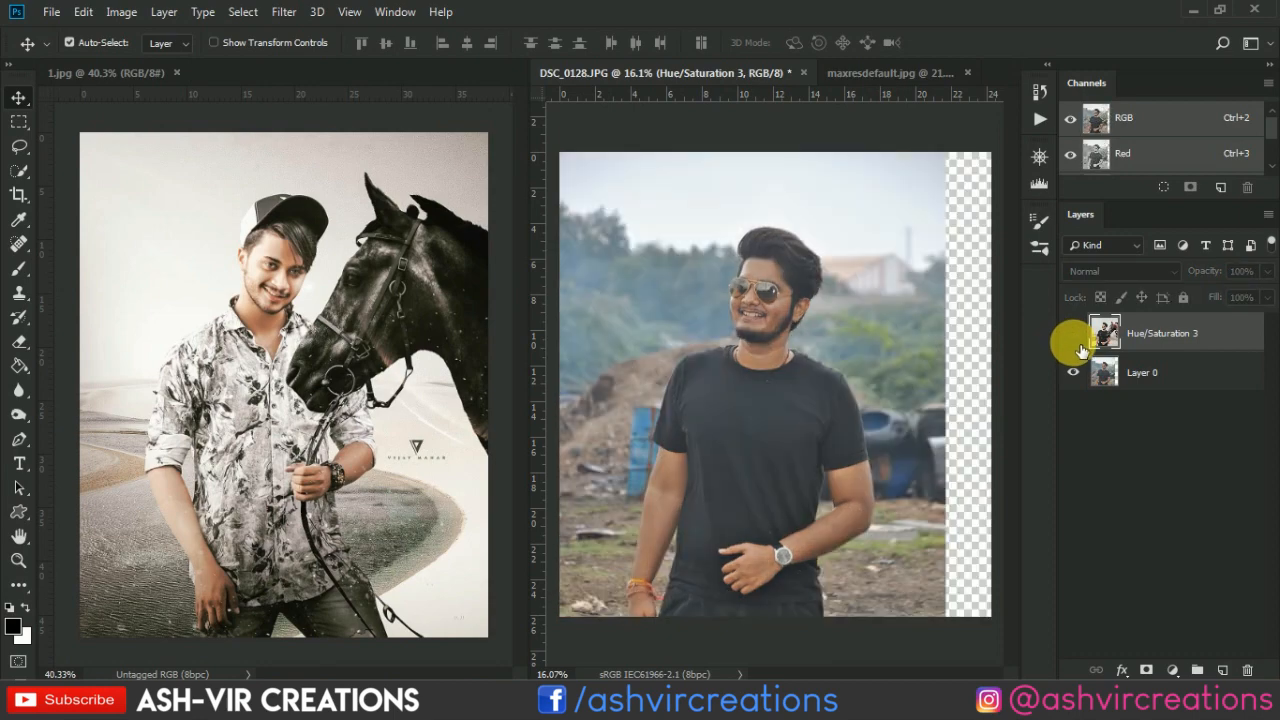
left_click(1079, 344)
left_click(1080, 346)
left_click(1079, 346)
scroll(849, 336, "down", 1)
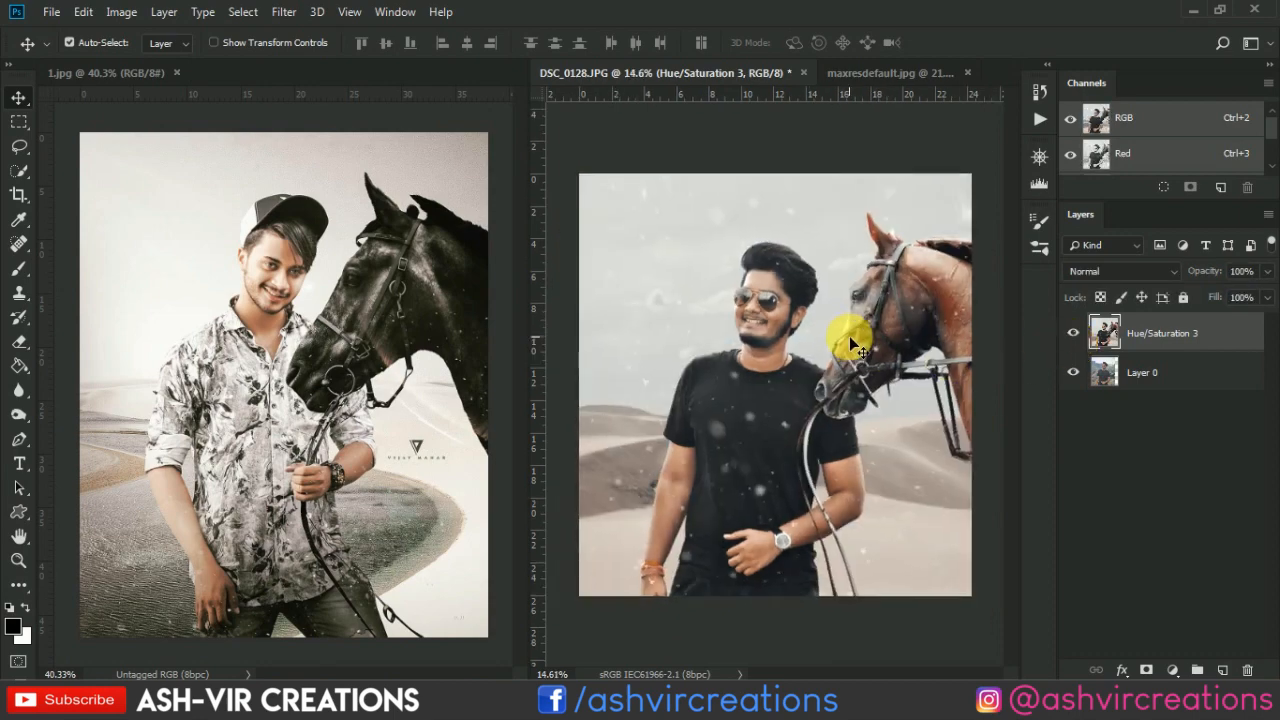
scroll(849, 336, "up", 2)
scroll(847, 336, "down", 1)
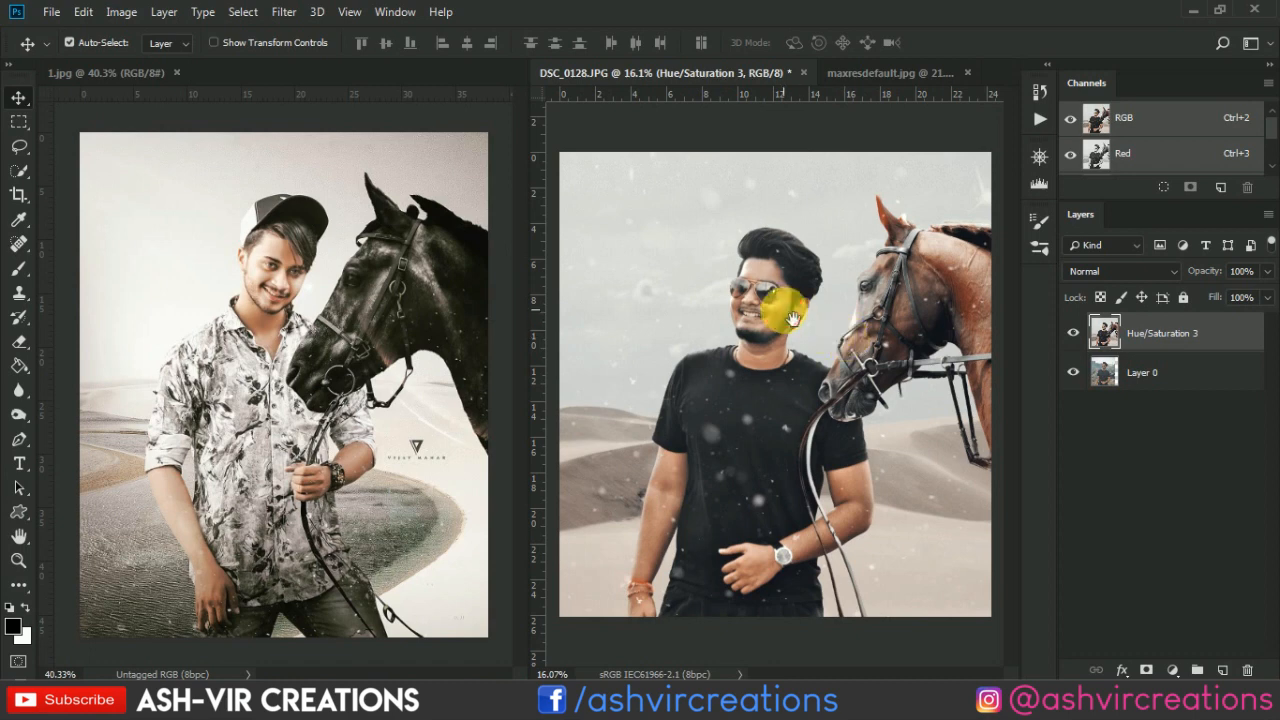
scroll(800, 322, "down", 1)
scroll(797, 317, "up", 1)
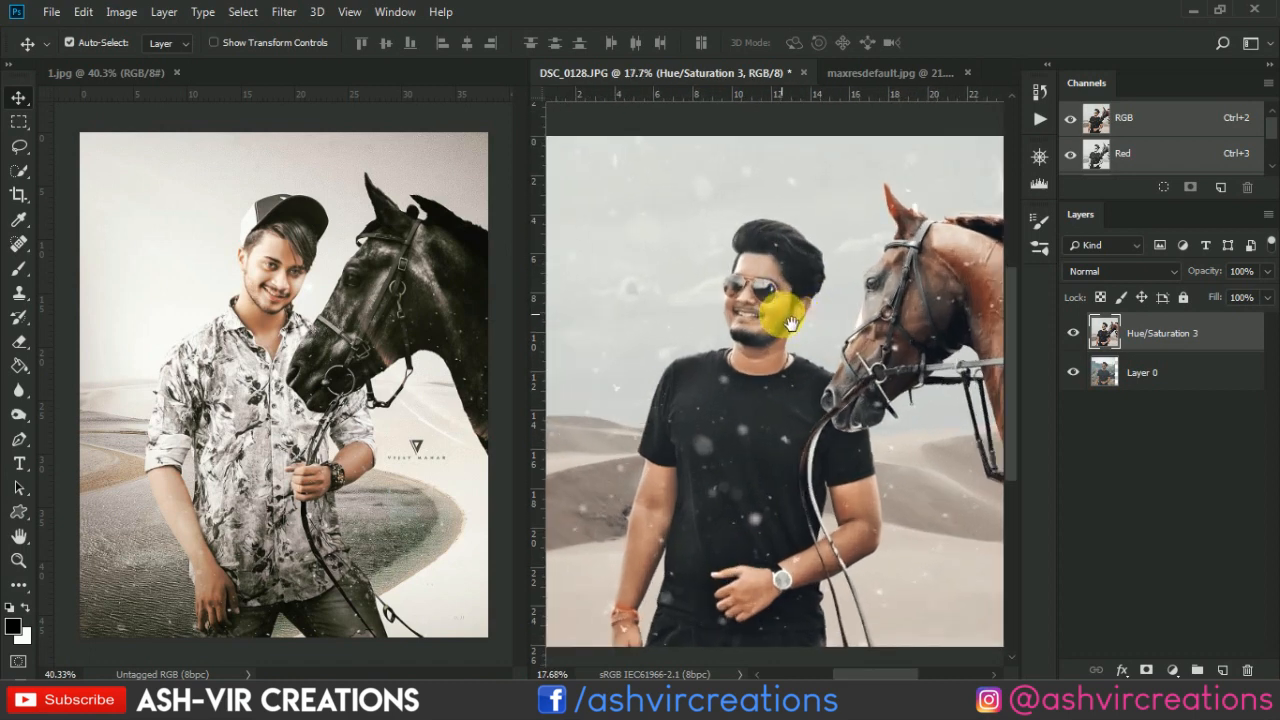